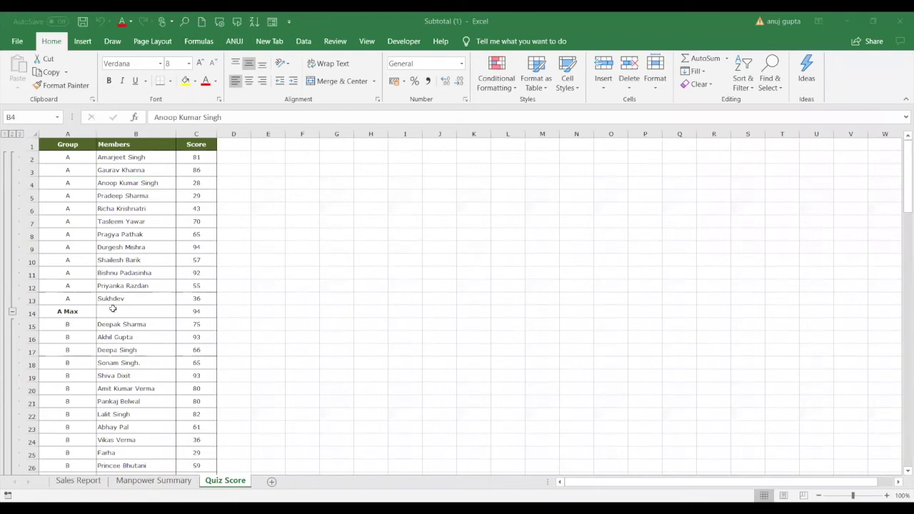
Step: Switch to the Sales Report sheet with its weekly subtotals and bring up the Data ribbon
{"action": "left_click", "coordinate": [99, 482]}
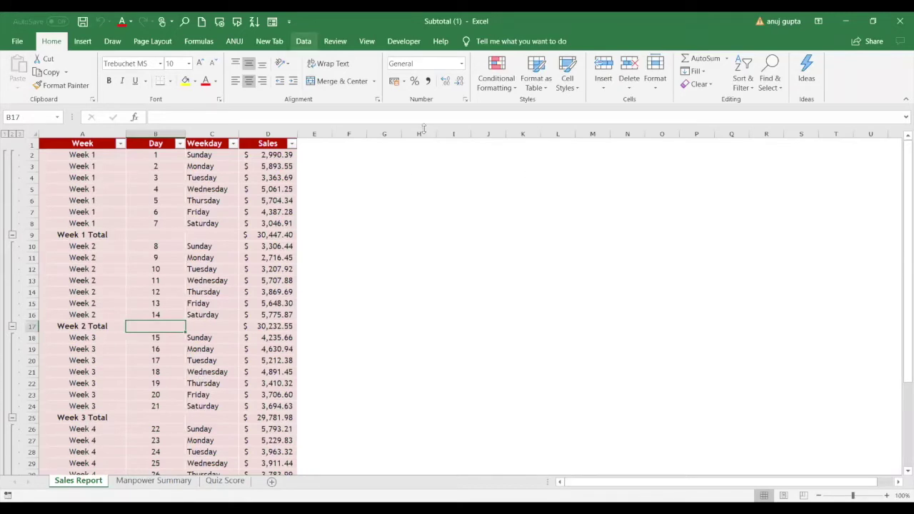
{"action": "left_click", "coordinate": [303, 41]}
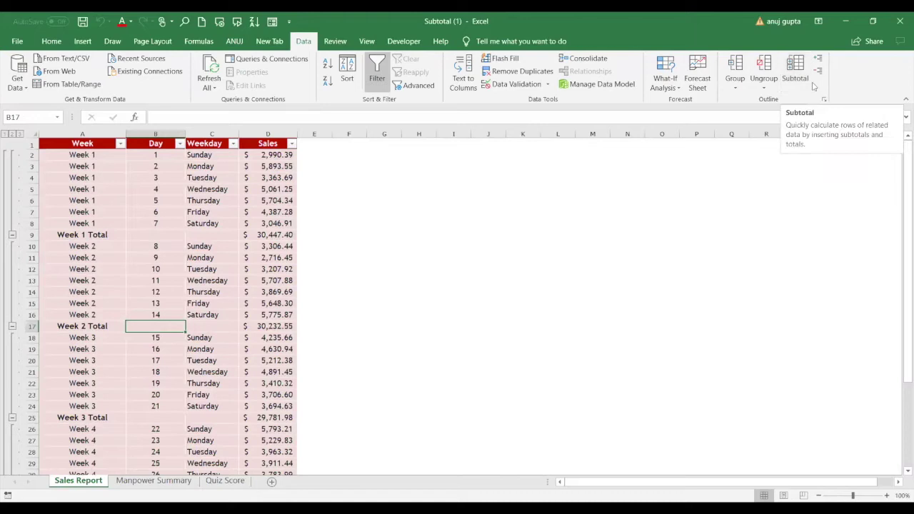
Step: Point at the Subtotal command in the Data tab's Outline group
{"action": "left_click", "coordinate": [804, 81]}
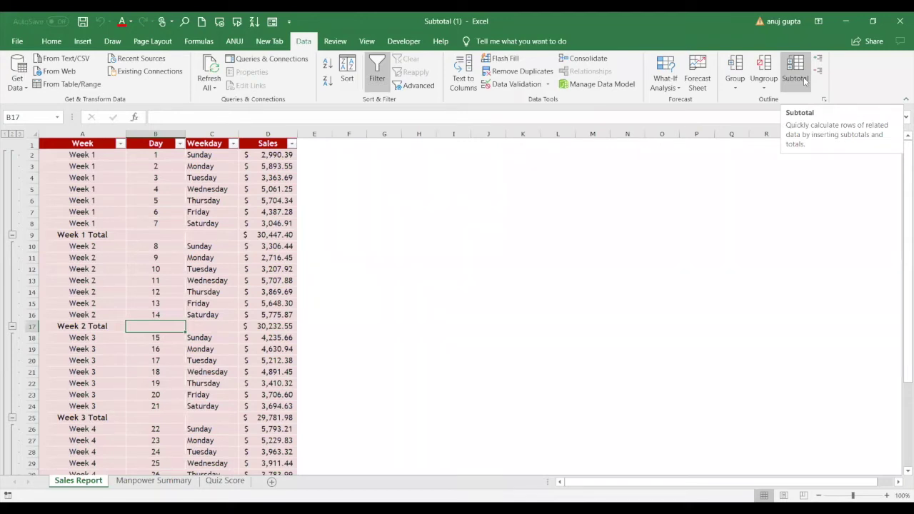
{"action": "left_click", "coordinate": [805, 81]}
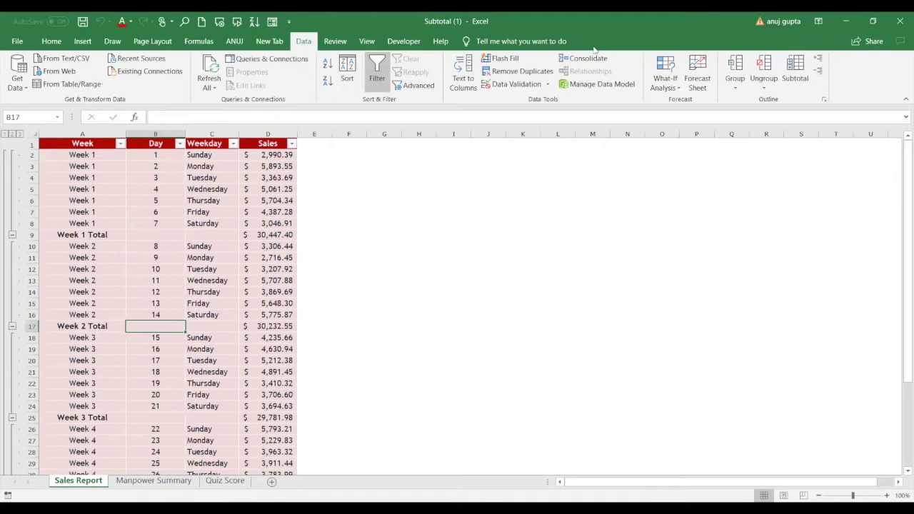
Step: Use Remove All in the Subtotal dialog to strip the weekly subtotals from the sales table
{"action": "left_click", "coordinate": [802, 84]}
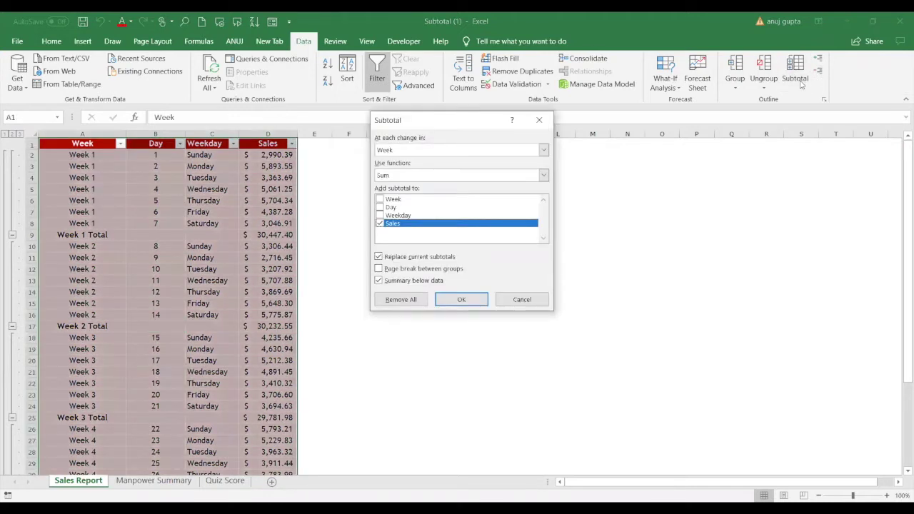
{"action": "left_click", "coordinate": [400, 300]}
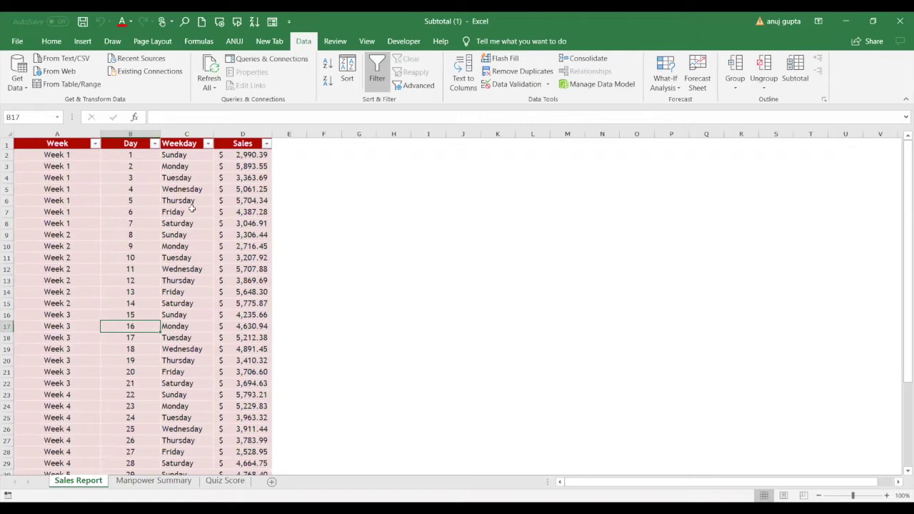
Step: Select the Week 1–3 rows in column A, try Subtotal, and dismiss the column-labels warning
{"action": "left_click", "coordinate": [74, 157]}
{"action": "left_click_drag", "start_coordinate": [74, 157], "coordinate": [78, 223]}
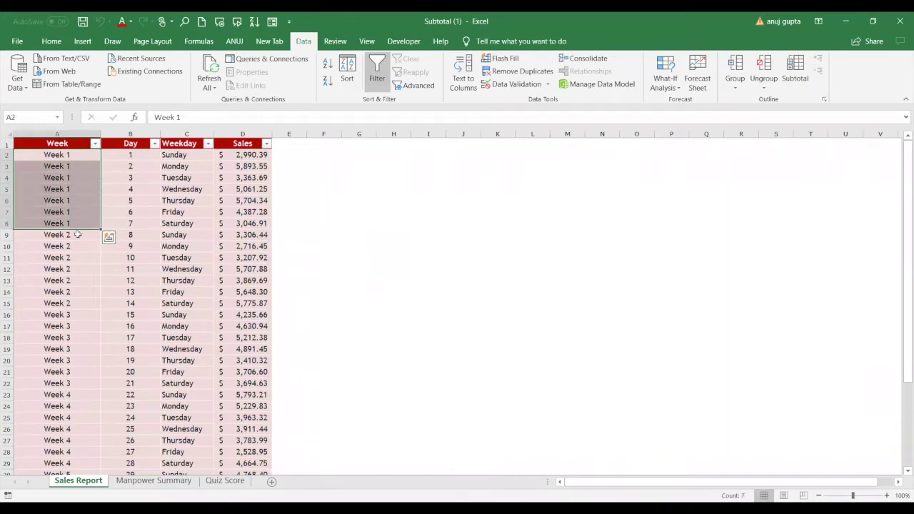
{"action": "left_click_drag", "start_coordinate": [78, 234], "coordinate": [81, 305]}
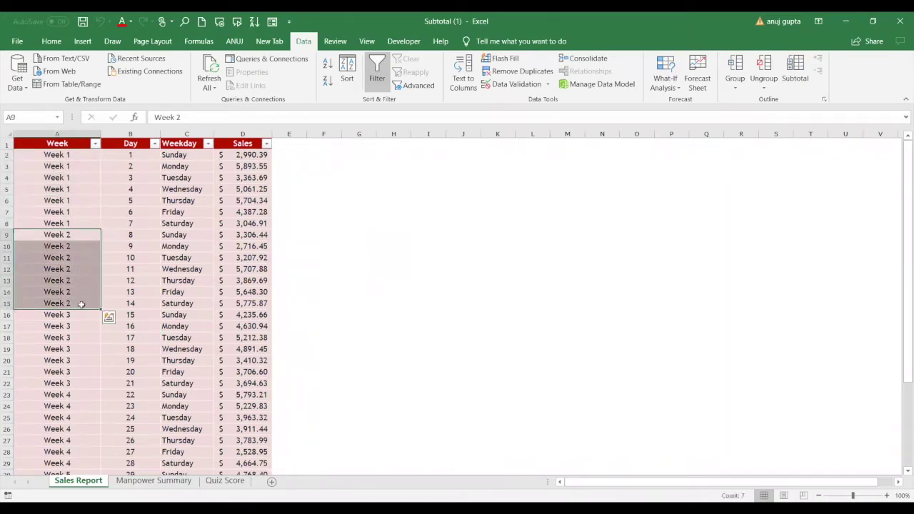
{"action": "left_click_drag", "start_coordinate": [83, 316], "coordinate": [85, 463]}
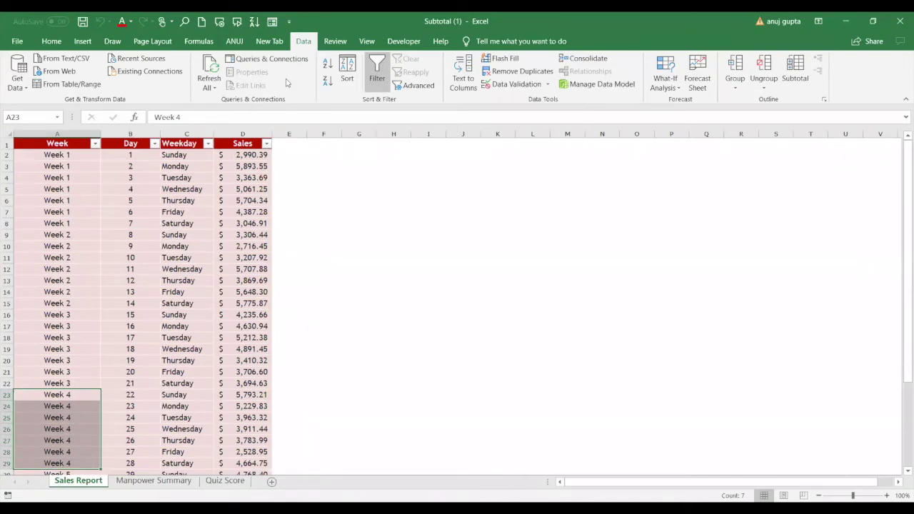
{"action": "left_click", "coordinate": [807, 75]}
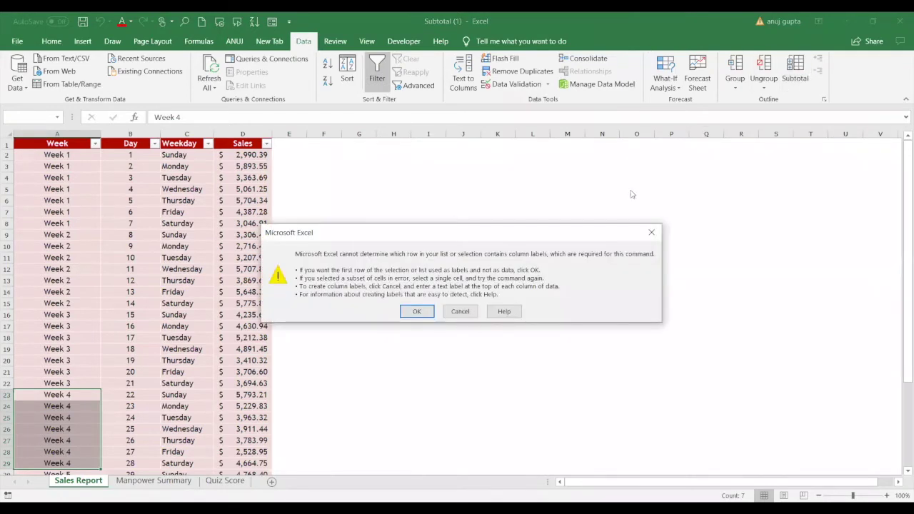
{"action": "left_click", "coordinate": [651, 236]}
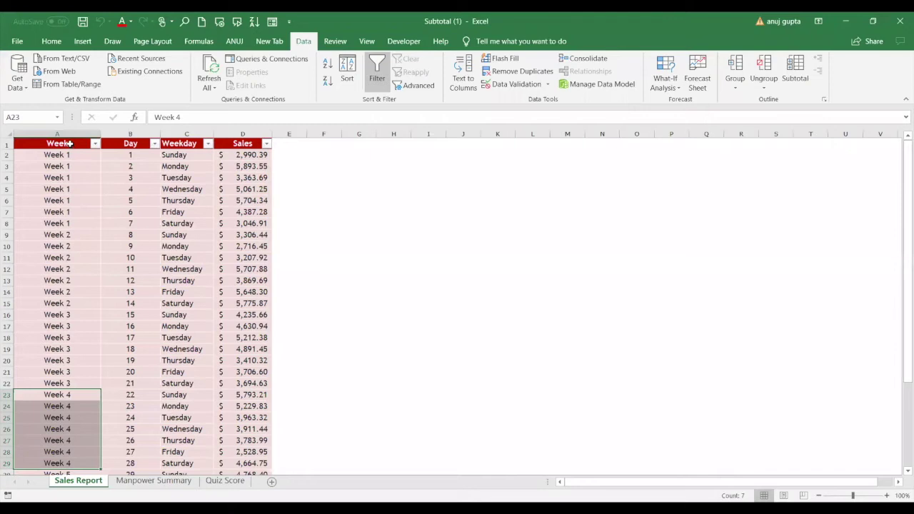
Step: Drag-select the full sales table A1:D32, header row included
{"action": "left_click", "coordinate": [70, 144]}
{"action": "left_click_drag", "start_coordinate": [99, 145], "coordinate": [270, 222]}
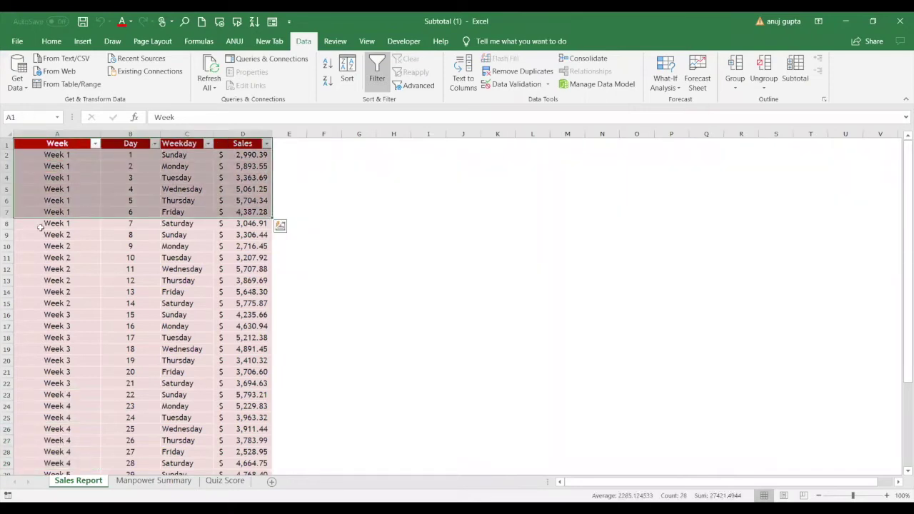
{"action": "left_click", "coordinate": [69, 235]}
{"action": "mouse_move", "coordinate": [39, 142]}
{"action": "left_mouse_down"}
{"action": "mouse_move", "coordinate": [233, 378]}
{"action": "mouse_move", "coordinate": [240, 408]}
{"action": "left_mouse_up"}
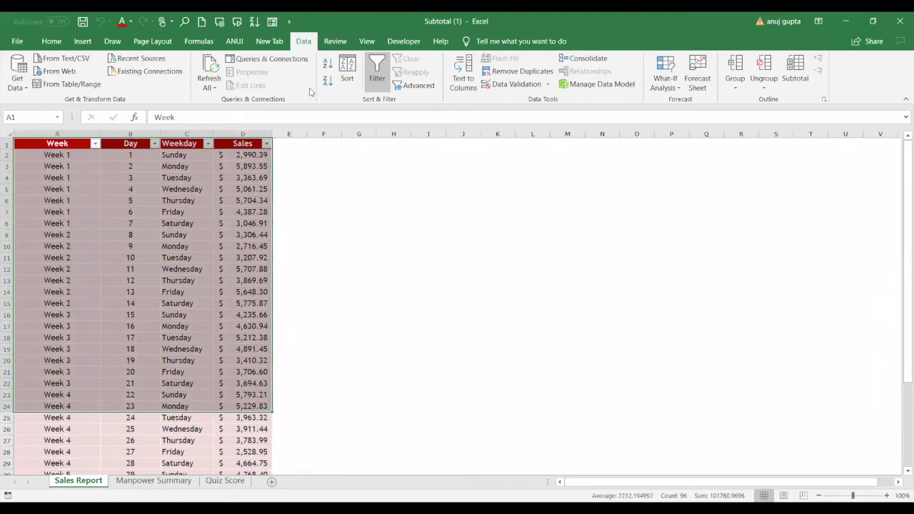
{"action": "left_click_drag", "start_coordinate": [57, 143], "coordinate": [187, 464]}
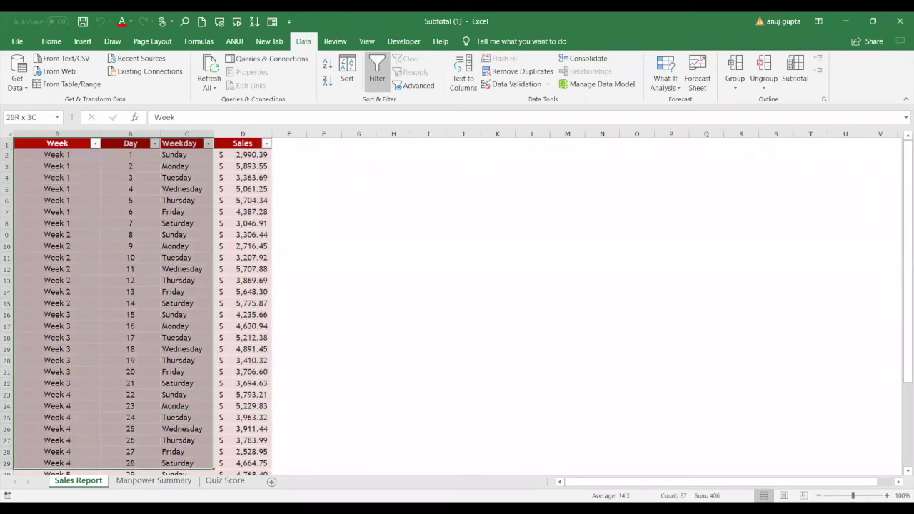
{"action": "left_click_drag", "start_coordinate": [188, 465], "coordinate": [243, 440]}
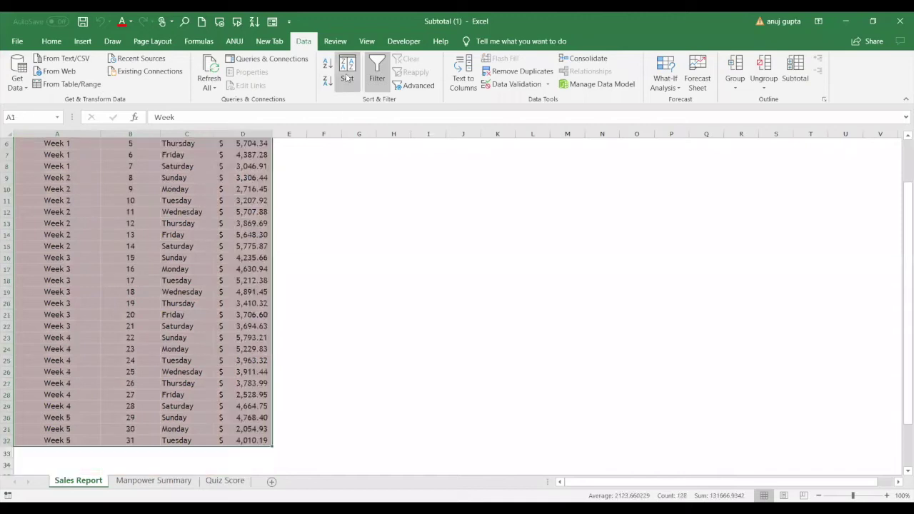
Step: Open Subtotal for the selected table, grouping at each change in Week with the Sum function
{"action": "left_click", "coordinate": [803, 77]}
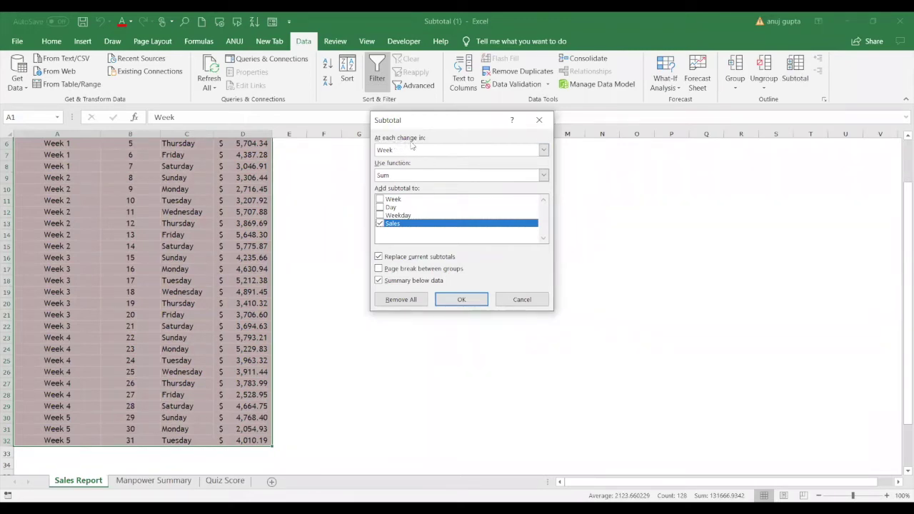
{"action": "left_click", "coordinate": [544, 151]}
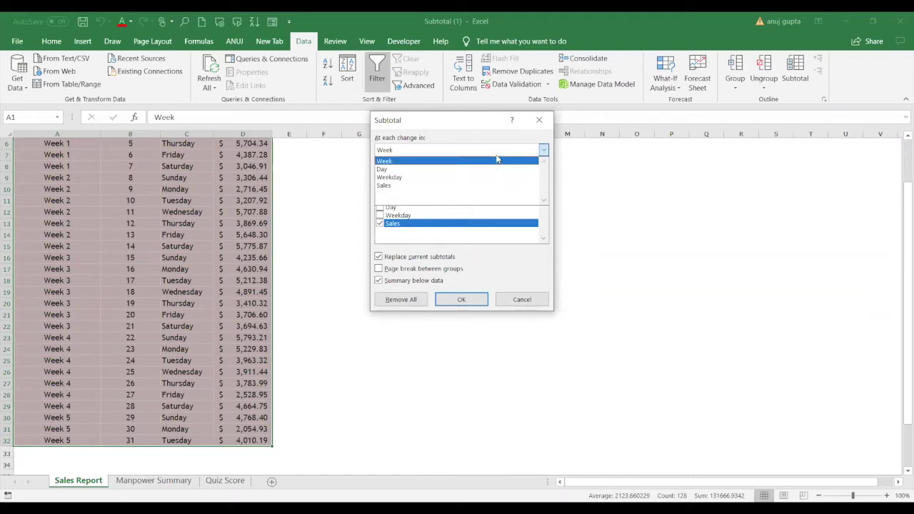
{"action": "left_click", "coordinate": [498, 158]}
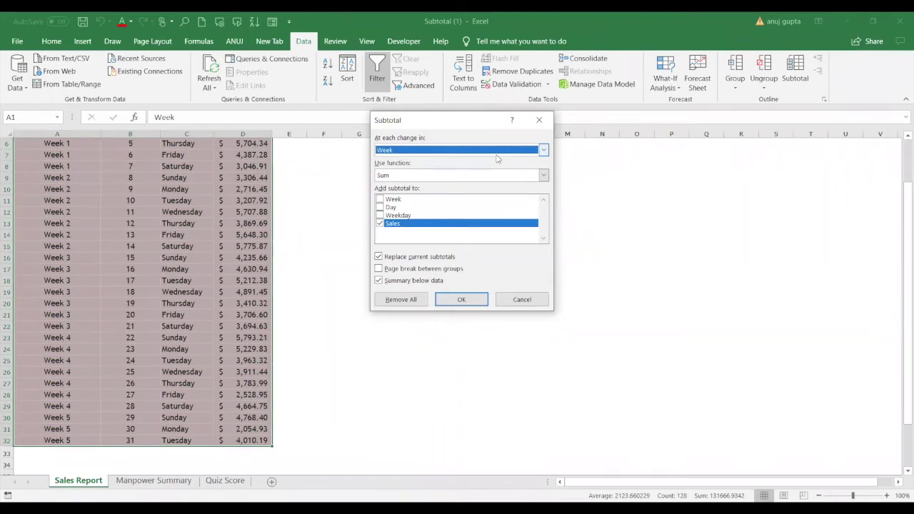
{"action": "left_click", "coordinate": [543, 175]}
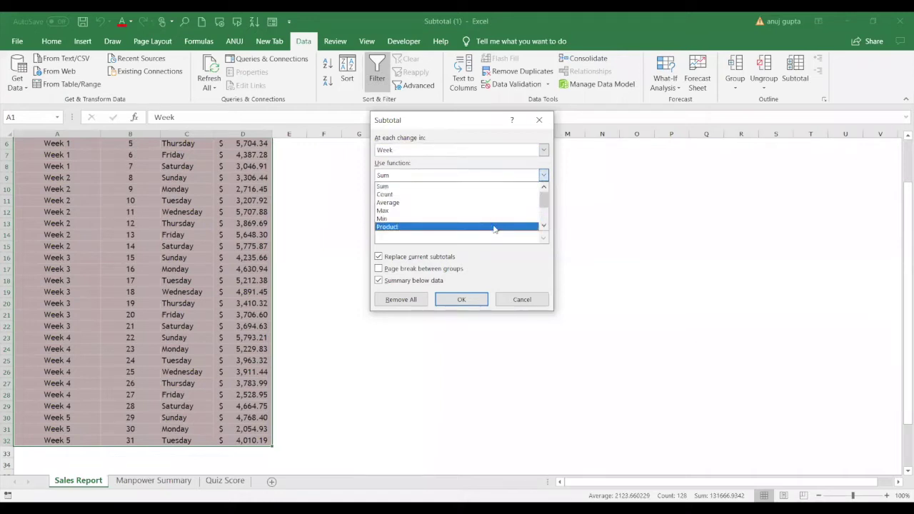
{"action": "left_click", "coordinate": [489, 187]}
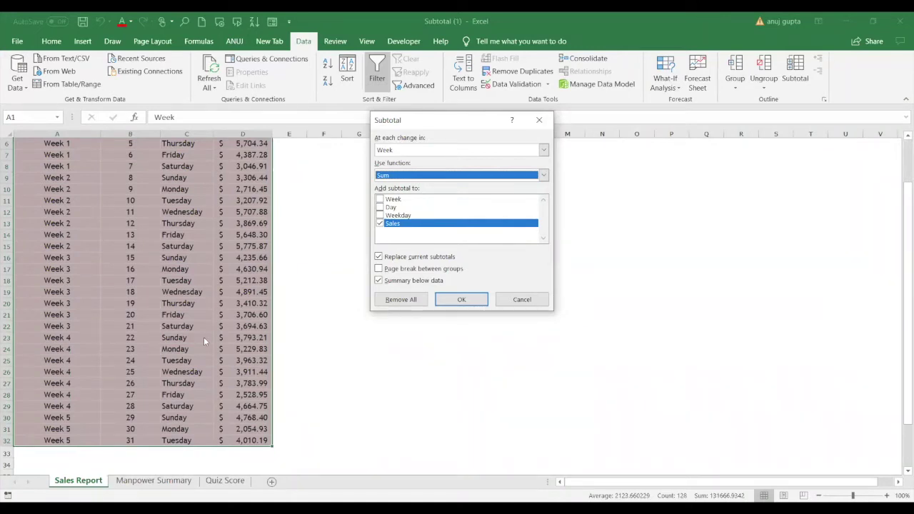
{"action": "left_click", "coordinate": [377, 269]}
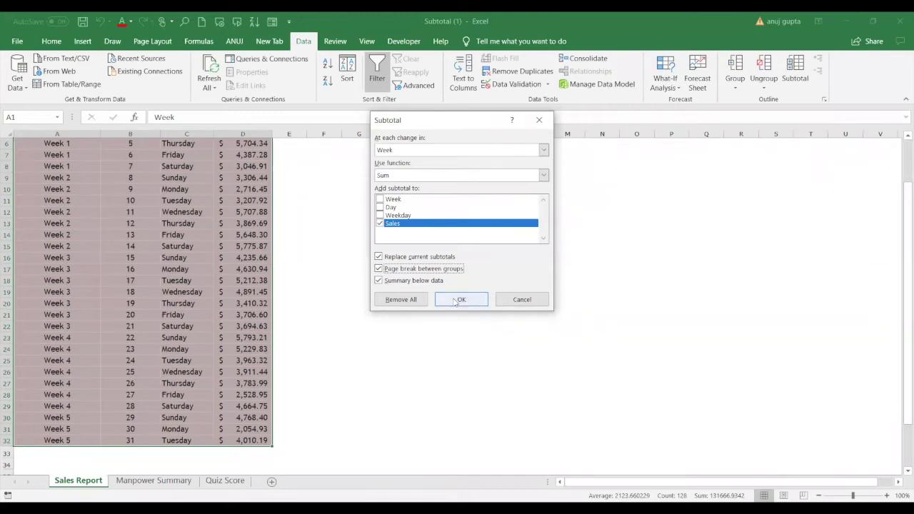
Step: Apply the Sum of Sales subtotals per Week with page breaks between groups
{"action": "left_click", "coordinate": [457, 300]}
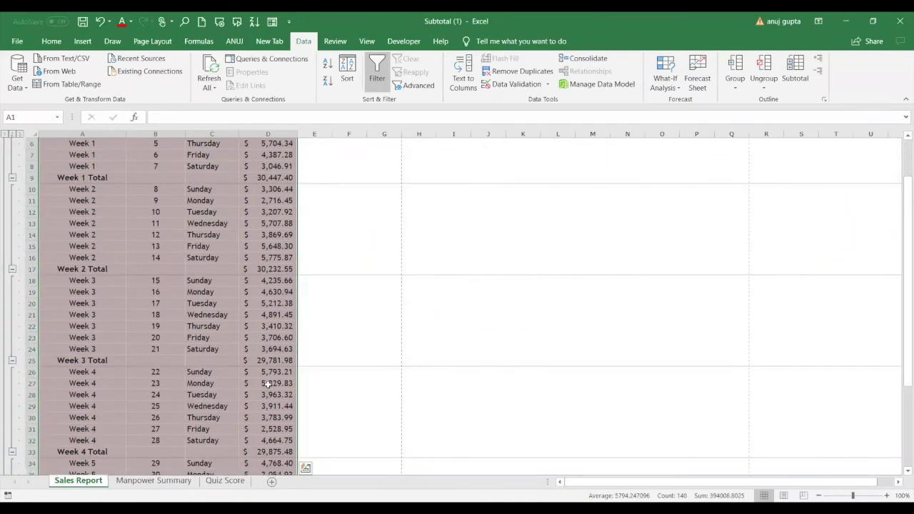
{"action": "left_click", "coordinate": [368, 231]}
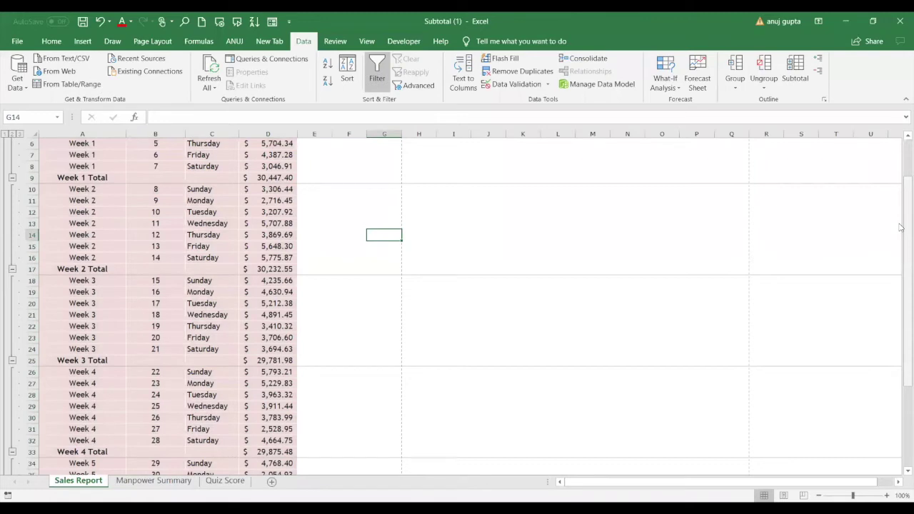
{"action": "left_click_drag", "start_coordinate": [902, 227], "coordinate": [902, 176]}
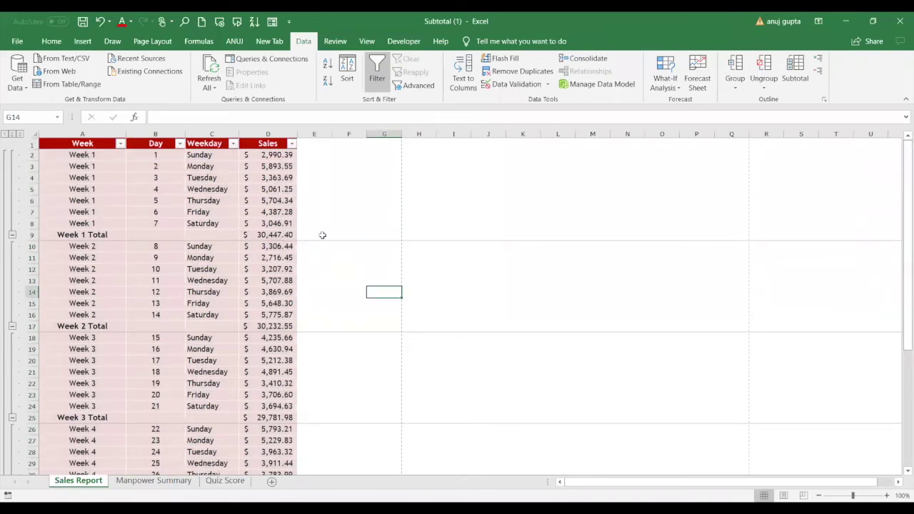
{"action": "mouse_move", "coordinate": [64, 156]}
{"action": "left_mouse_down"}
{"action": "mouse_move", "coordinate": [383, 226]}
{"action": "mouse_move", "coordinate": [388, 237]}
{"action": "left_mouse_up"}
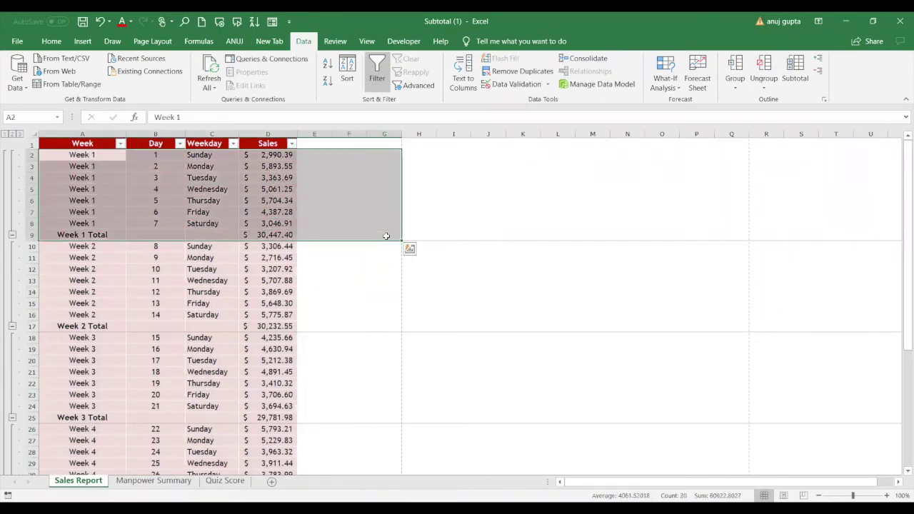
{"action": "left_click_drag", "start_coordinate": [61, 246], "coordinate": [360, 322]}
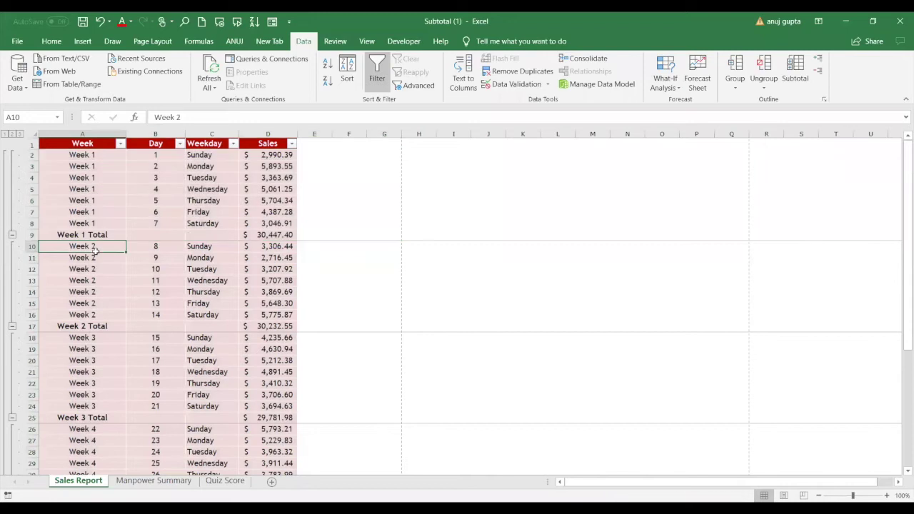
{"action": "left_click_drag", "start_coordinate": [361, 321], "coordinate": [405, 333]}
{"action": "left_click_drag", "start_coordinate": [72, 337], "coordinate": [372, 417]}
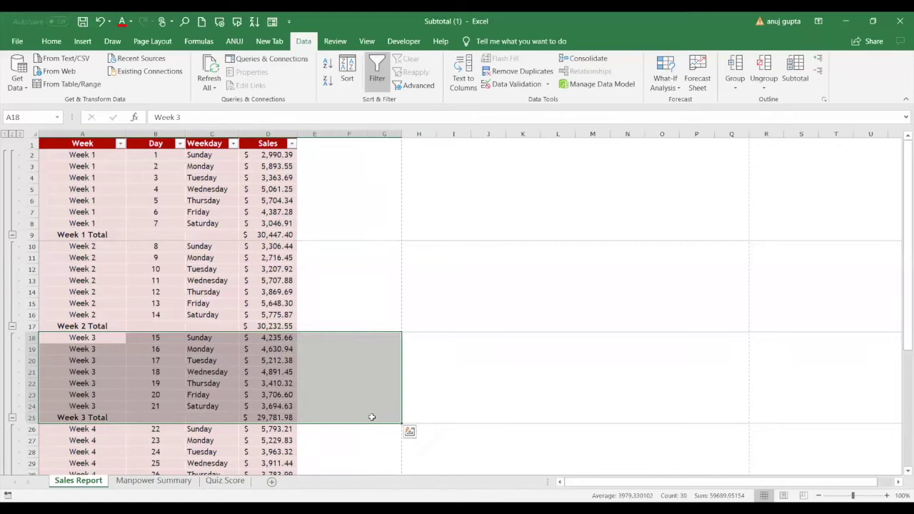
{"action": "left_click", "coordinate": [805, 73]}
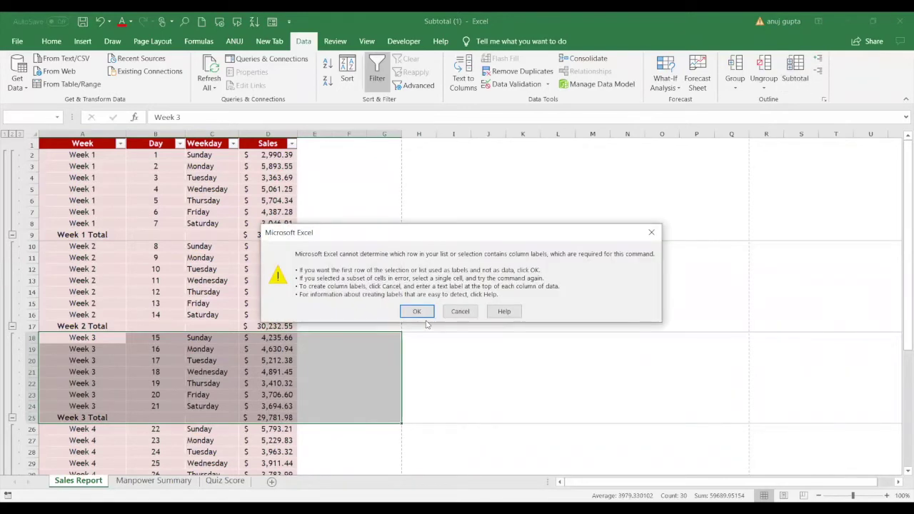
Step: Remove the existing subtotals from the partially selected rows with Remove All
{"action": "left_click", "coordinate": [417, 312]}
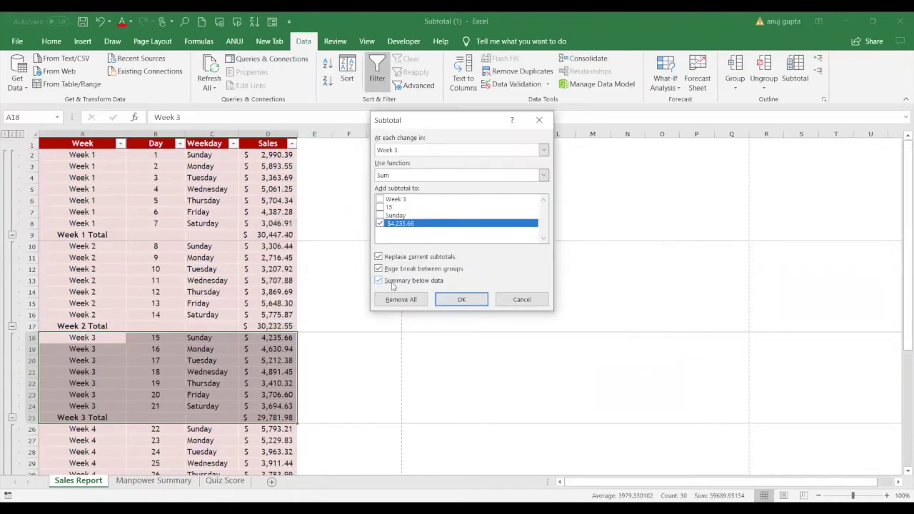
{"action": "left_click", "coordinate": [401, 301]}
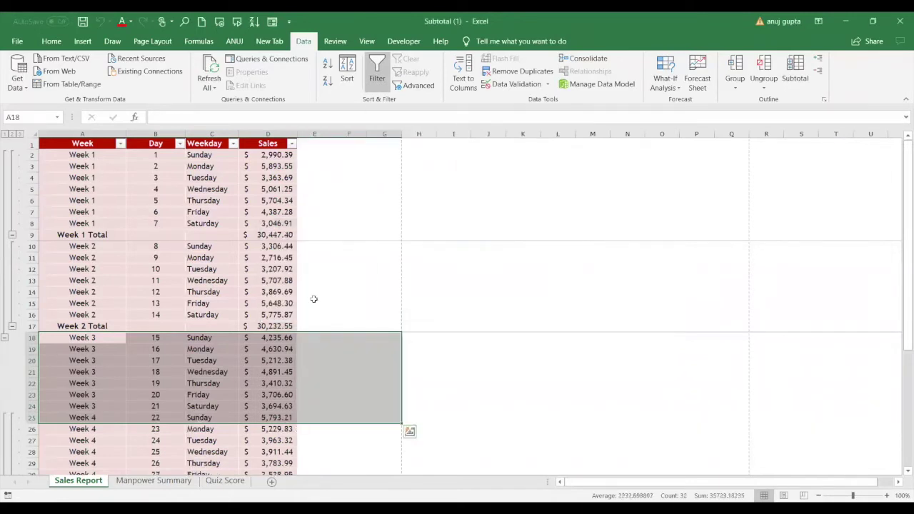
{"action": "left_click", "coordinate": [344, 254]}
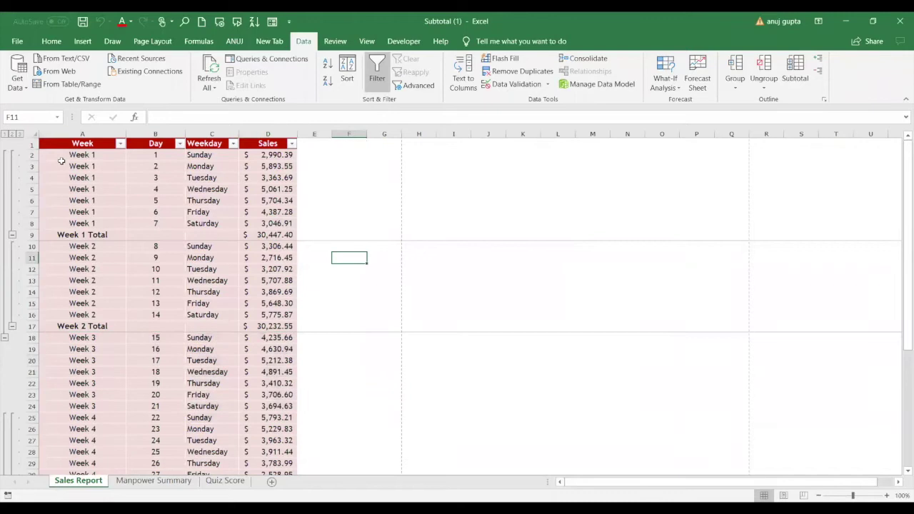
Step: Select the entire sheet with Ctrl+A and remove all remaining subtotals
{"action": "key", "text": "ctrl+a"}
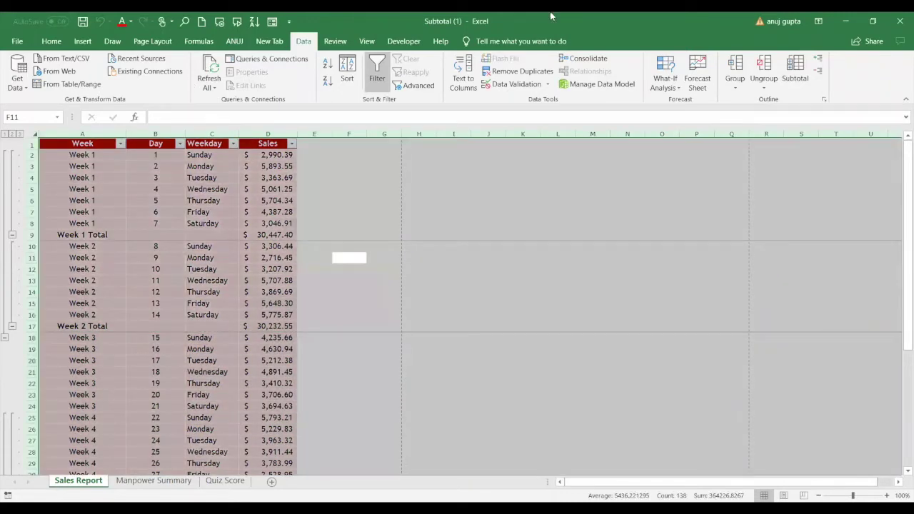
{"action": "left_click", "coordinate": [808, 77]}
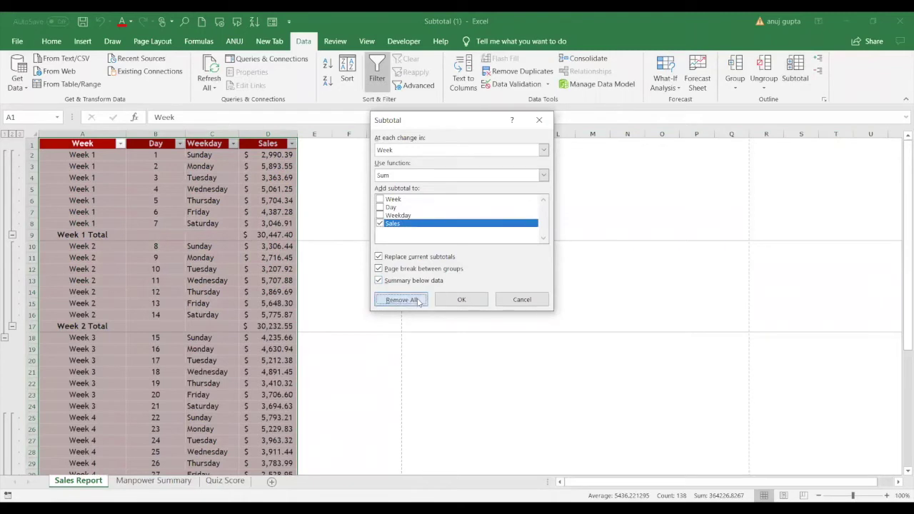
{"action": "left_click", "coordinate": [418, 300]}
{"action": "left_click", "coordinate": [290, 267]}
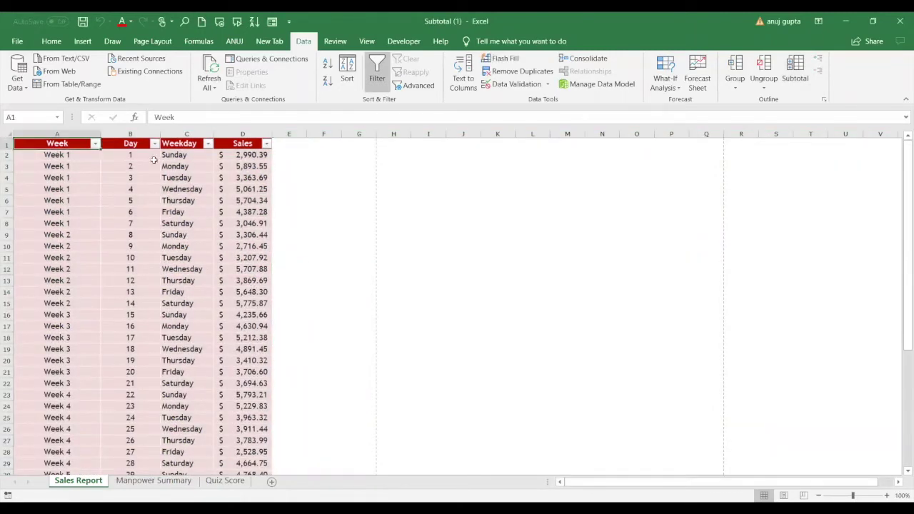
Step: Subtotal A1:D32 with Sum of Sales at each change in Week, page breaks turned off
{"action": "left_click_drag", "start_coordinate": [43, 143], "coordinate": [264, 383]}
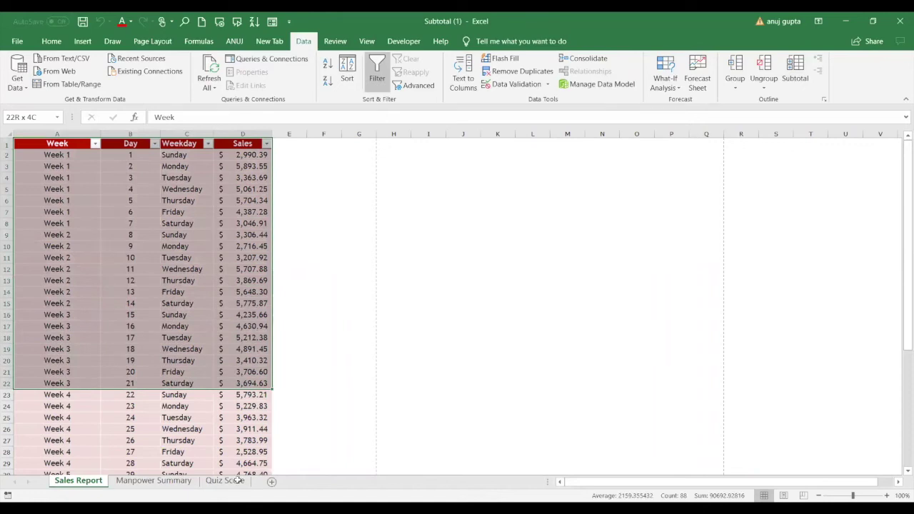
{"action": "left_click_drag", "start_coordinate": [238, 481], "coordinate": [247, 441]}
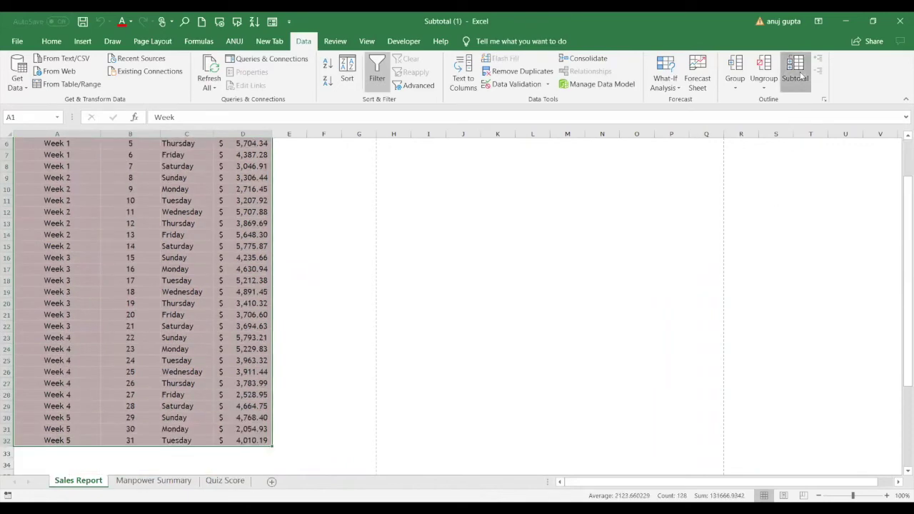
{"action": "left_click", "coordinate": [801, 75]}
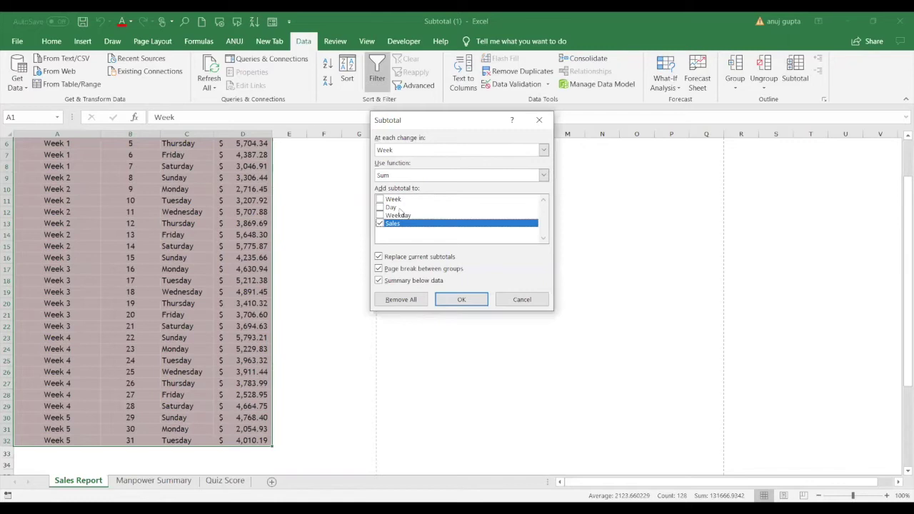
{"action": "left_click", "coordinate": [429, 269]}
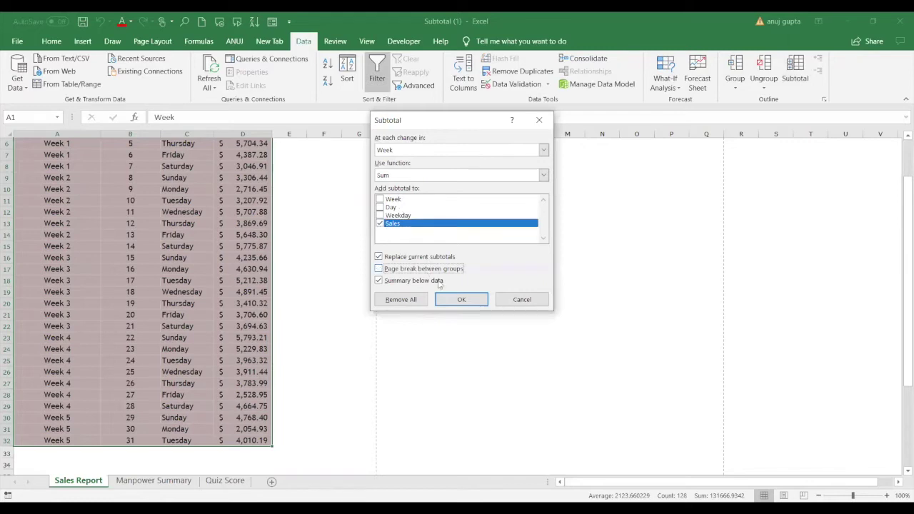
{"action": "left_click", "coordinate": [451, 301]}
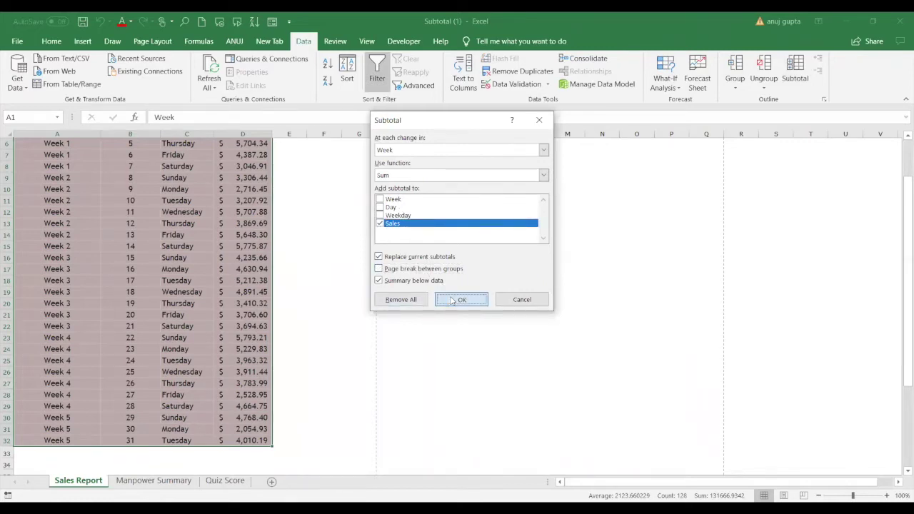
{"action": "left_click", "coordinate": [328, 291]}
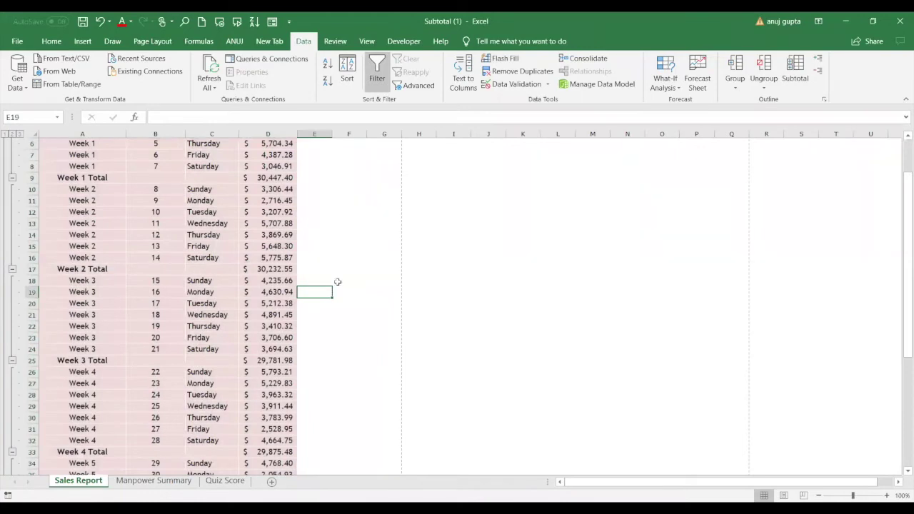
Step: Collapse the Week 1 and Week 2 groups, then switch to outline level 2 to show only totals
{"action": "left_click", "coordinate": [337, 281]}
{"action": "key", "text": "Up"}
{"action": "key", "text": "Up"}
{"action": "key", "text": "Up"}
{"action": "key", "text": "Up"}
{"action": "key", "text": "ctrl+Up"}
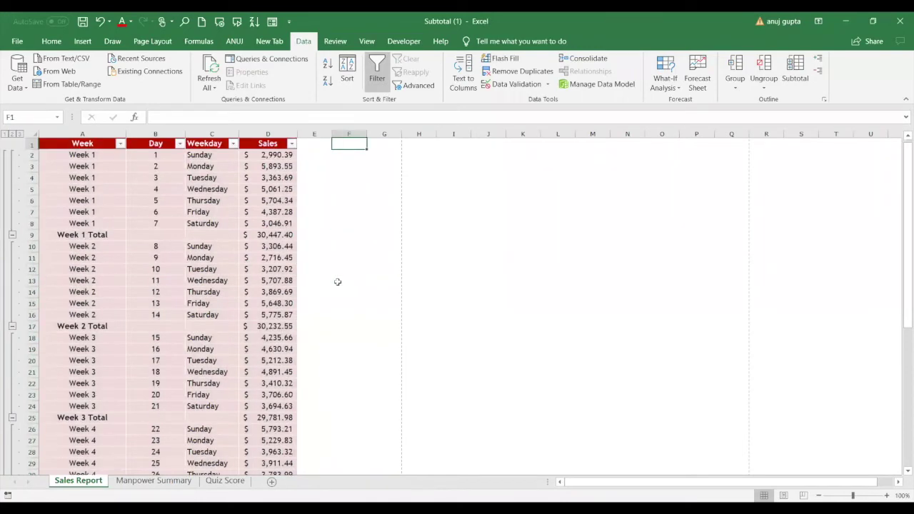
{"action": "key", "text": "Down"}
{"action": "key", "text": "Down"}
{"action": "key", "text": "Down"}
{"action": "key", "text": "Down"}
{"action": "key", "text": "Down"}
{"action": "key", "text": "Down"}
{"action": "key", "text": "Down"}
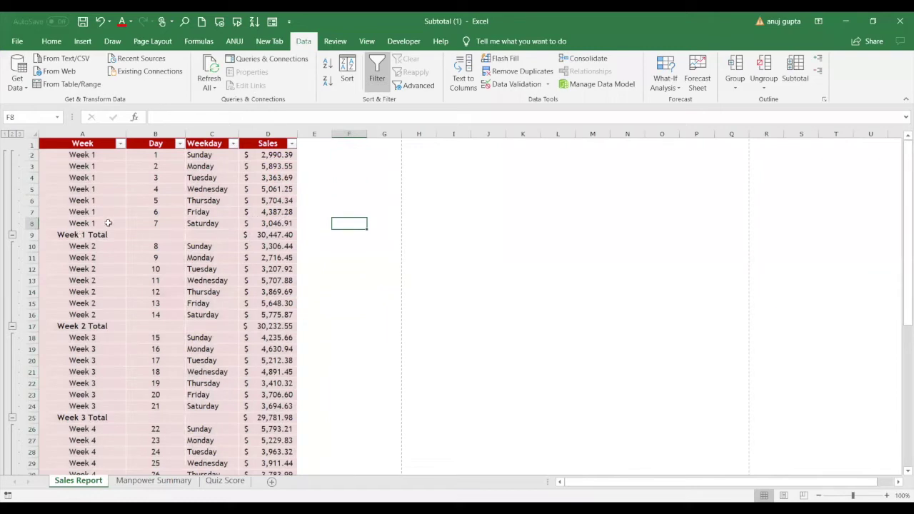
{"action": "left_click", "coordinate": [13, 235]}
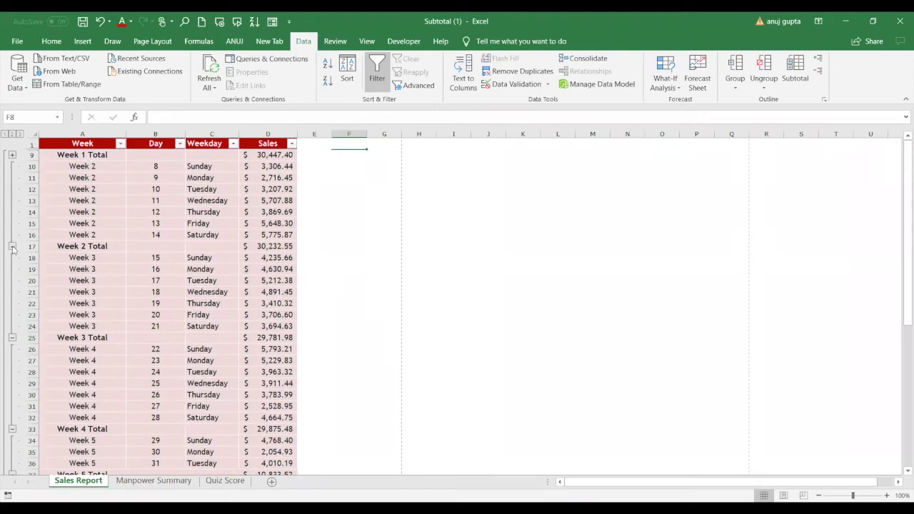
{"action": "left_click", "coordinate": [12, 247]}
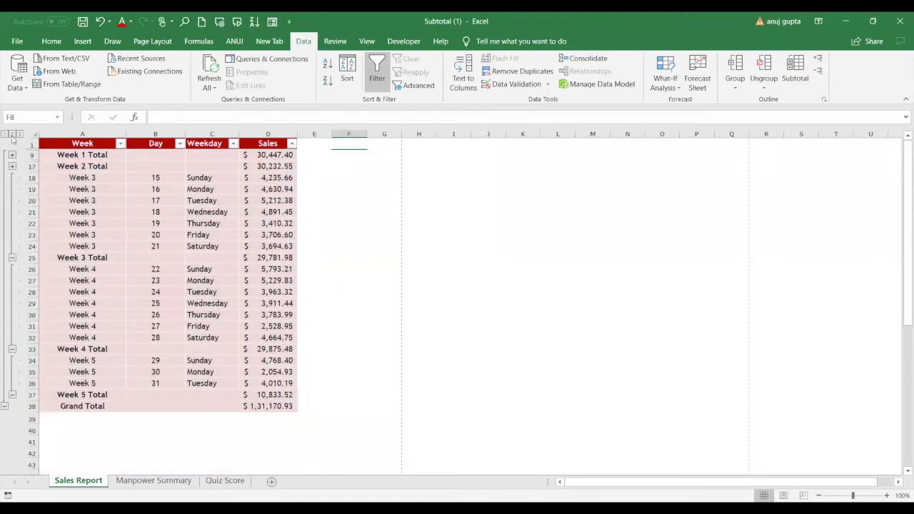
{"action": "left_click", "coordinate": [12, 136]}
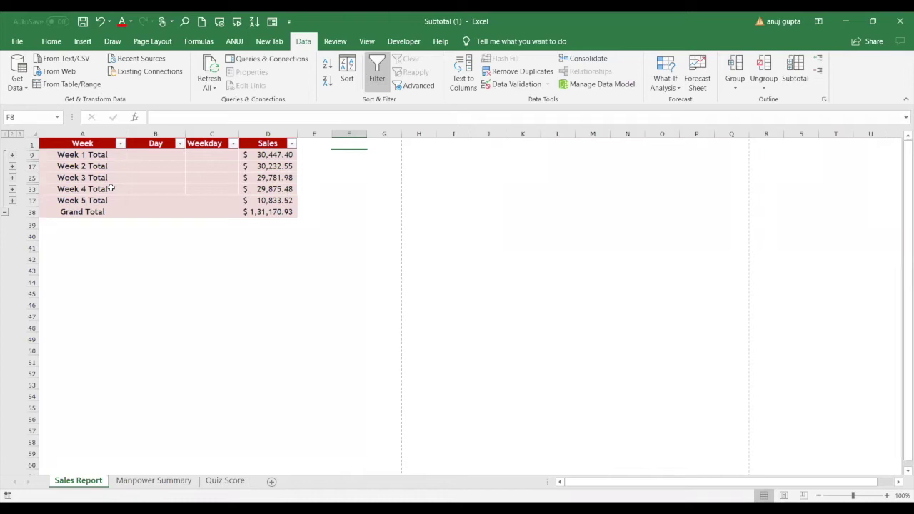
{"action": "left_click", "coordinate": [805, 84]}
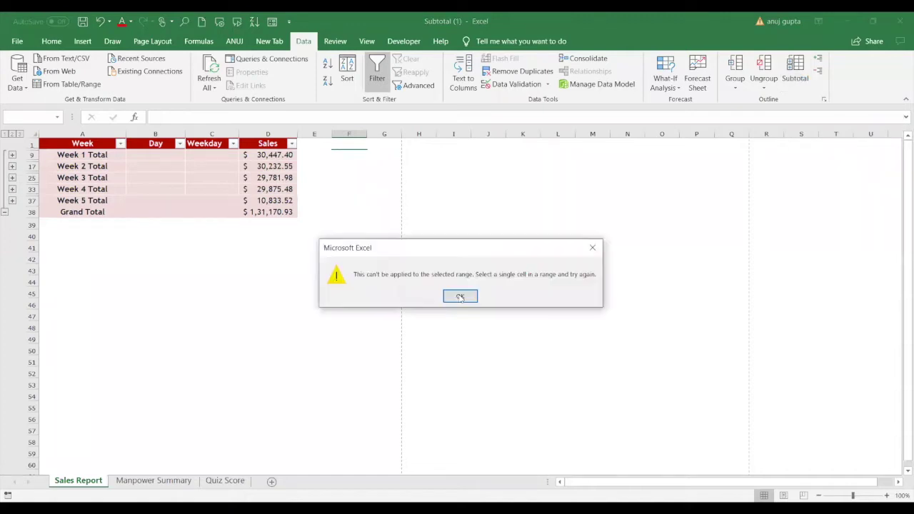
{"action": "left_click", "coordinate": [460, 298]}
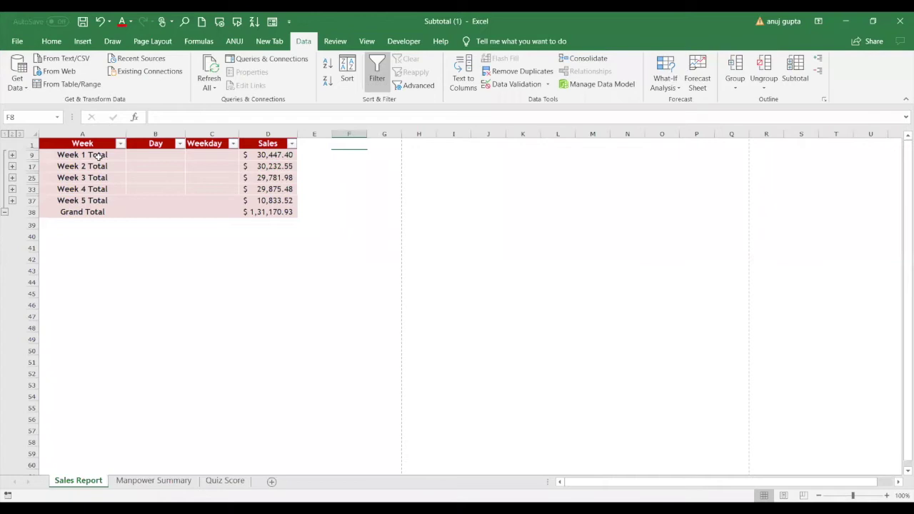
{"action": "key", "text": "ctrl+a"}
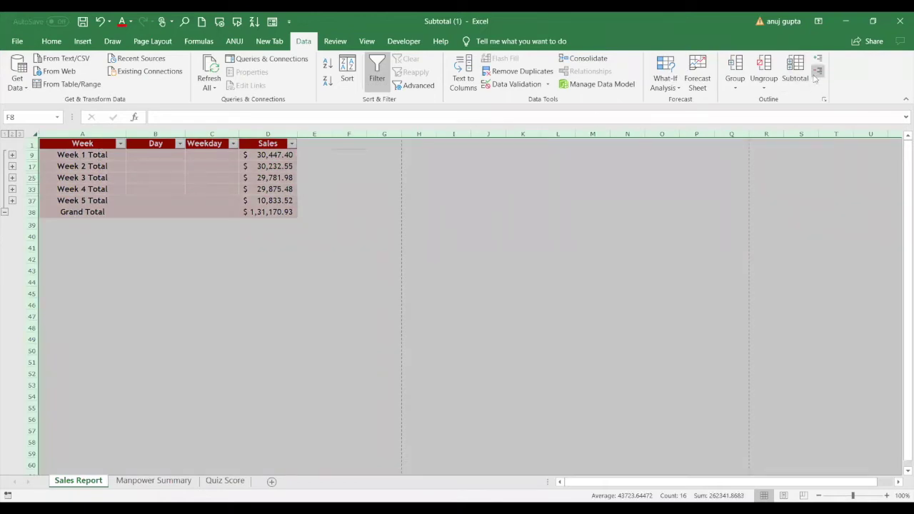
{"action": "left_click", "coordinate": [797, 82]}
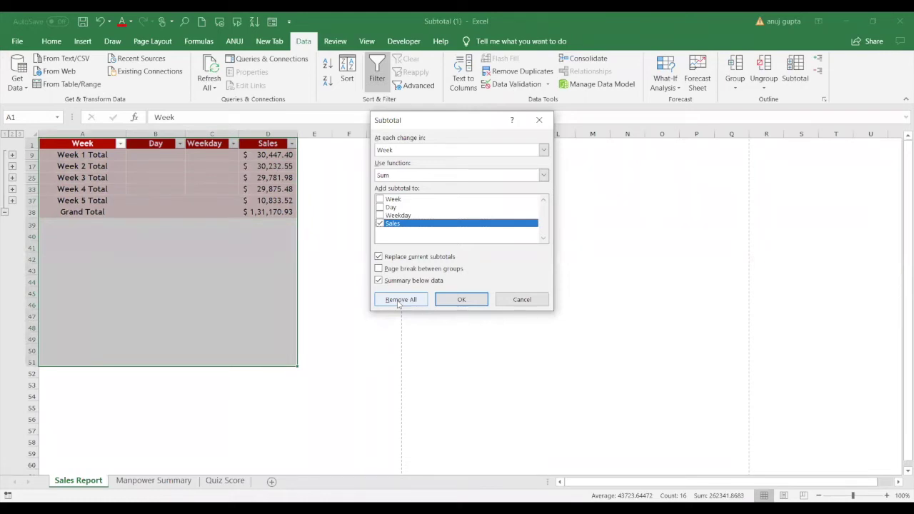
{"action": "left_click", "coordinate": [538, 308]}
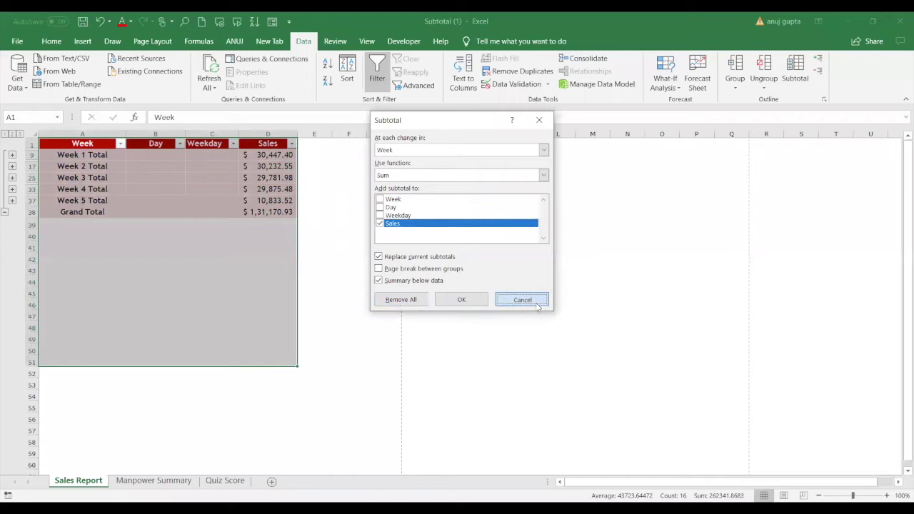
{"action": "left_click", "coordinate": [271, 303]}
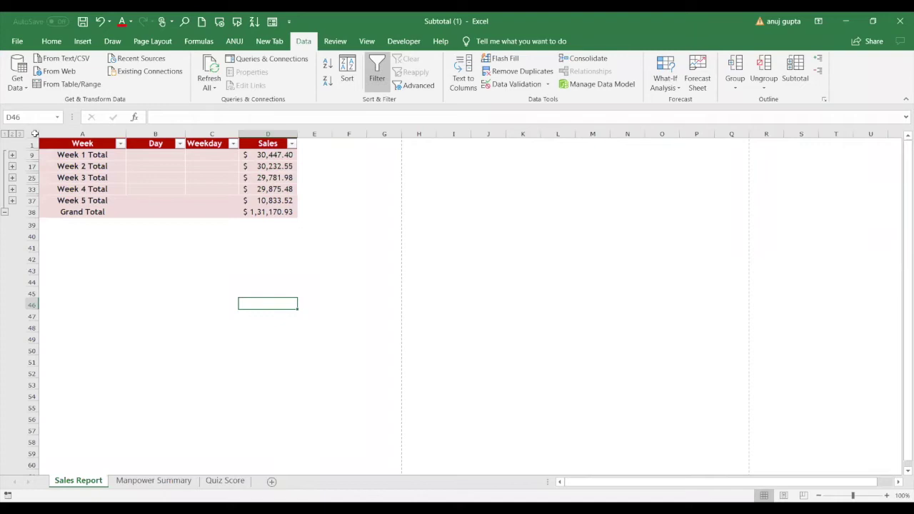
Step: Copy the collapsed totals range A1:D38, try pasting it into a new Sheet1, then return to Sales Report
{"action": "left_click_drag", "start_coordinate": [81, 143], "coordinate": [263, 207]}
{"action": "key", "text": "ctrl+c"}
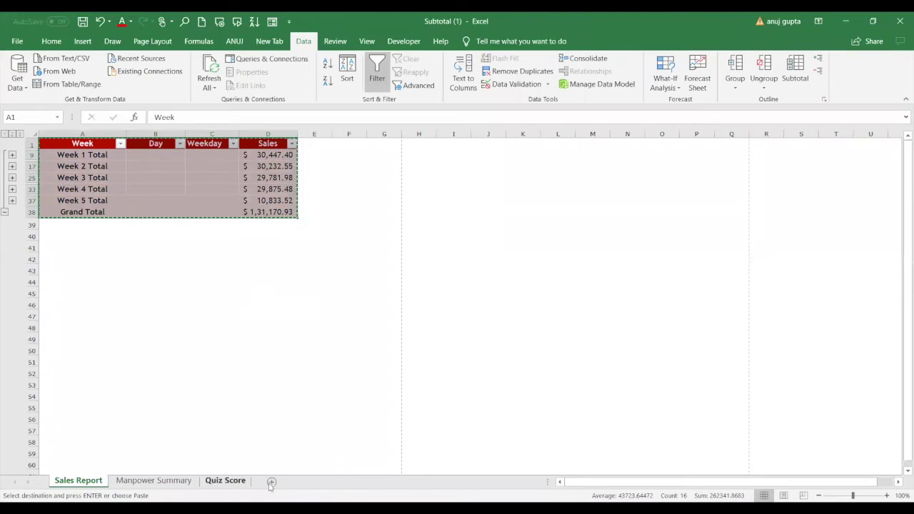
{"action": "left_click", "coordinate": [271, 482]}
{"action": "key", "text": "ctrl+v"}
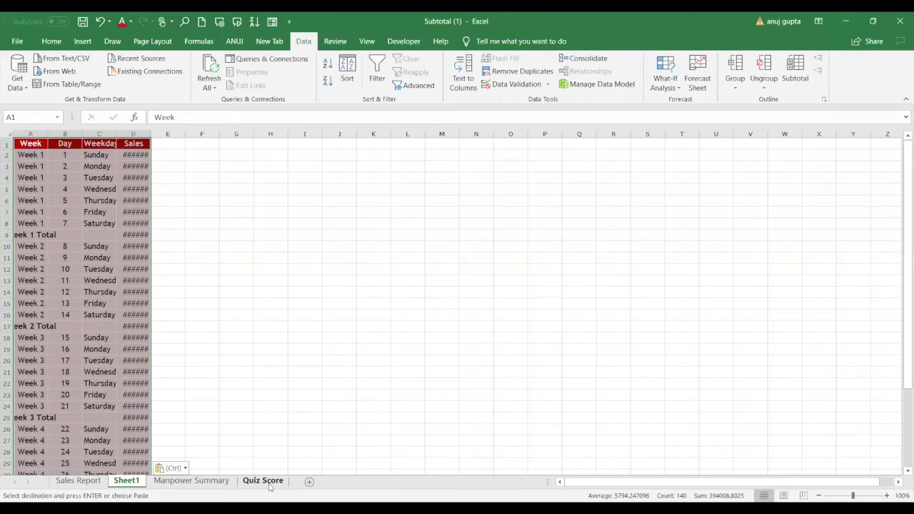
{"action": "left_click", "coordinate": [263, 481]}
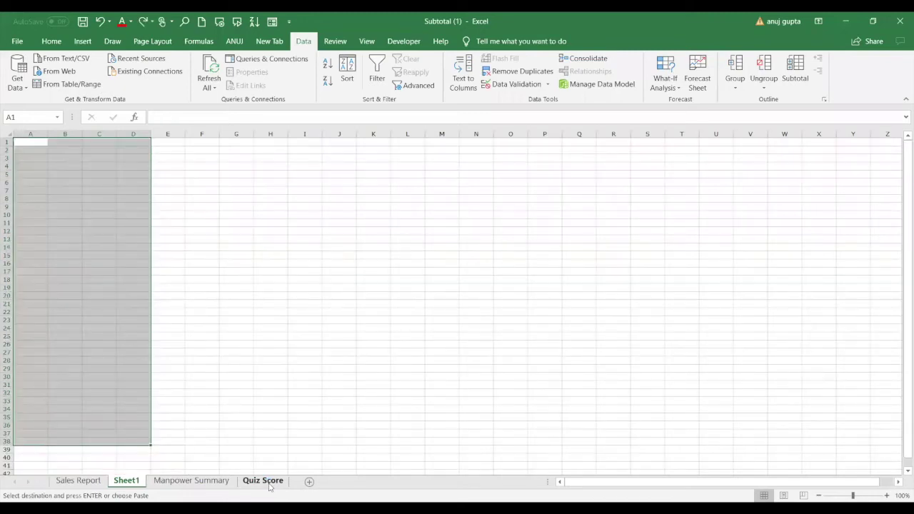
{"action": "left_click", "coordinate": [92, 483]}
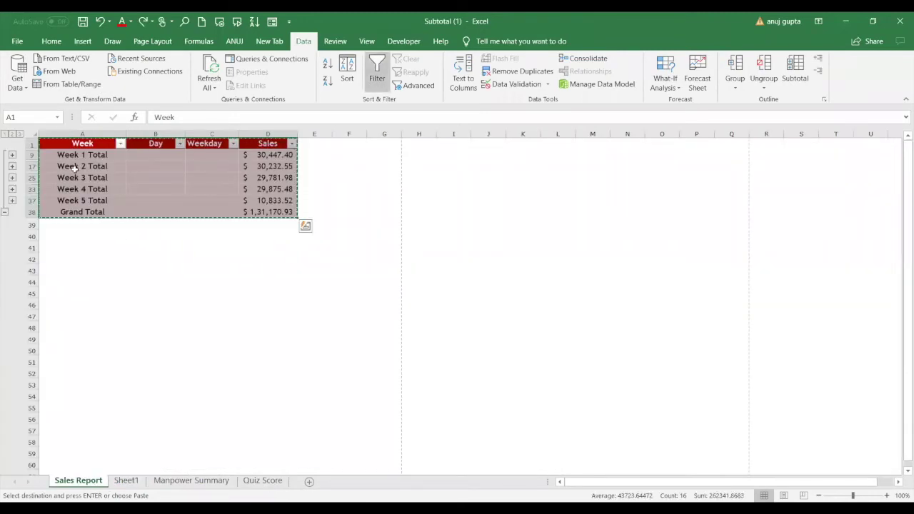
Step: Copy only the visible week total rows of the Sales Report table and paste them at Sheet1 A1
{"action": "left_click", "coordinate": [155, 258]}
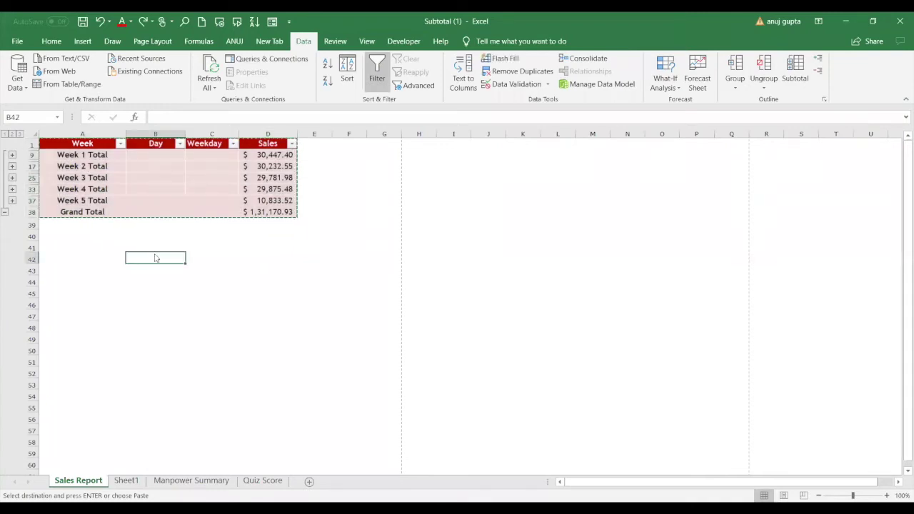
{"action": "key", "text": "Escape"}
{"action": "key", "text": "ctrl+Home"}
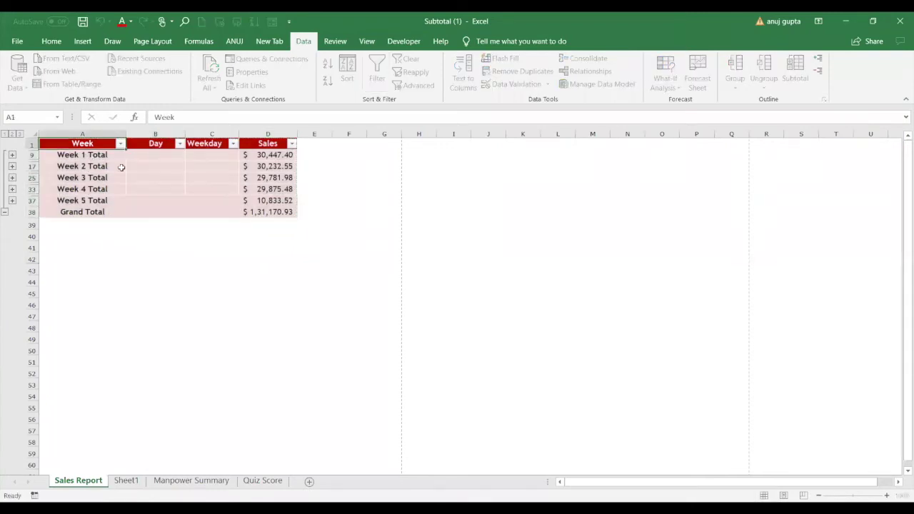
{"action": "left_click_drag", "start_coordinate": [122, 167], "coordinate": [265, 213]}
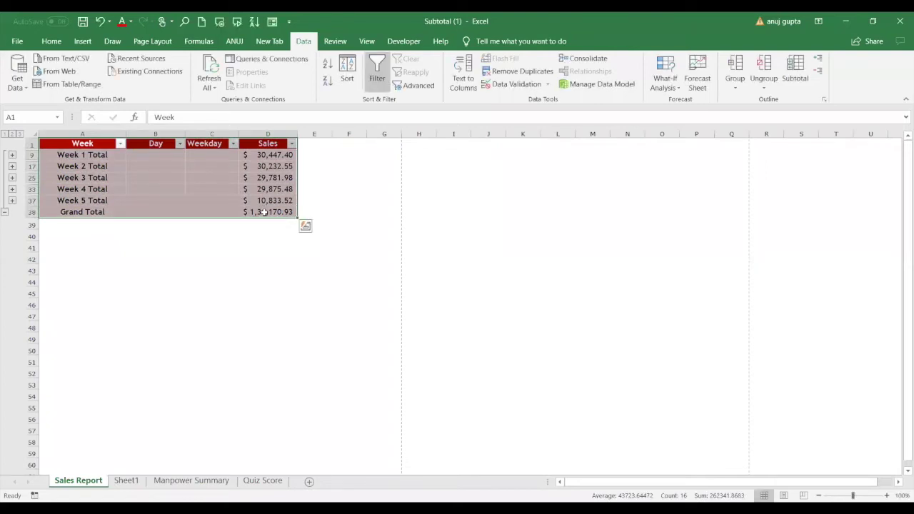
{"action": "key", "text": "alt+semicolon"}
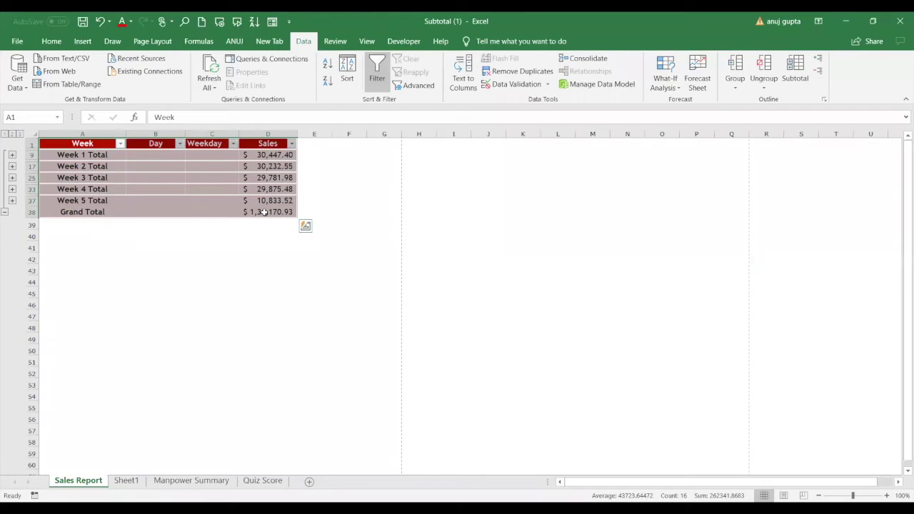
{"action": "key", "text": "ctrl+c"}
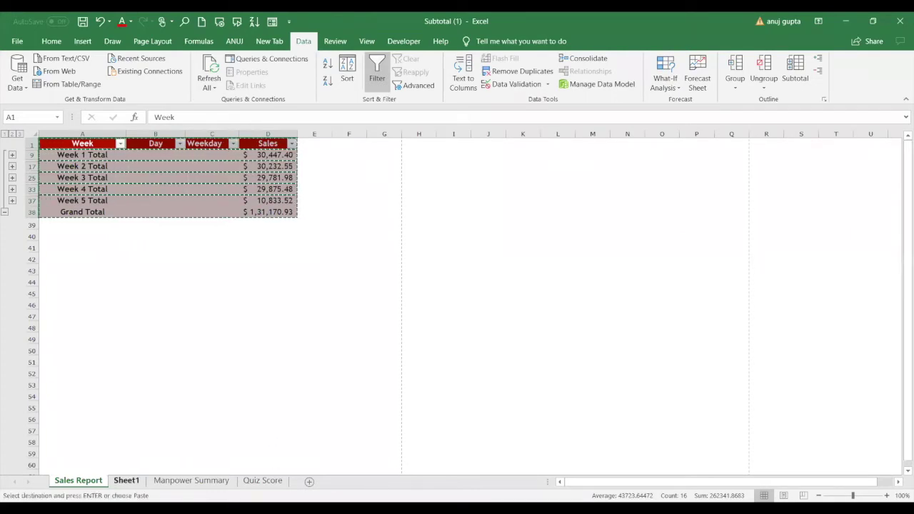
{"action": "left_click", "coordinate": [126, 481]}
{"action": "key", "text": "ctrl+v"}
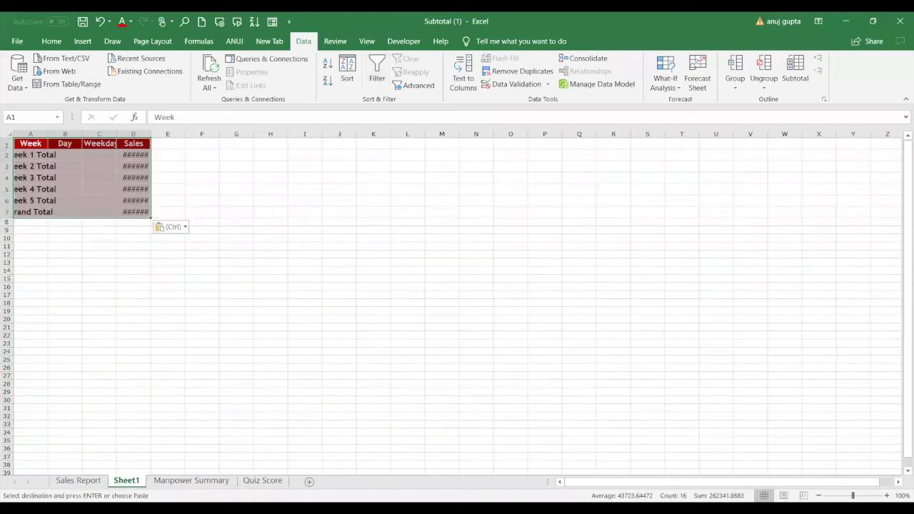
Step: AutoFit Sheet1 columns D, A and B so sales values, week labels and Day header show
{"action": "double_click", "coordinate": [150, 134]}
{"action": "left_click", "coordinate": [107, 165]}
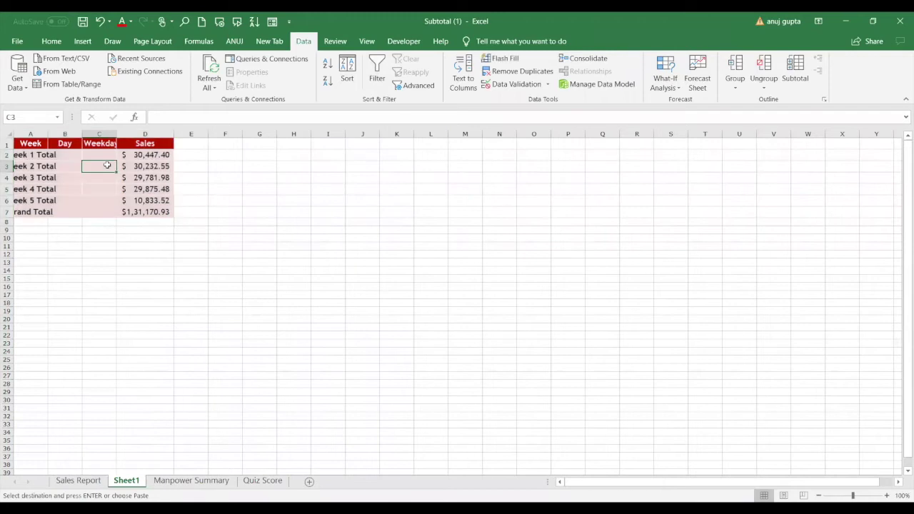
{"action": "left_click", "coordinate": [94, 203]}
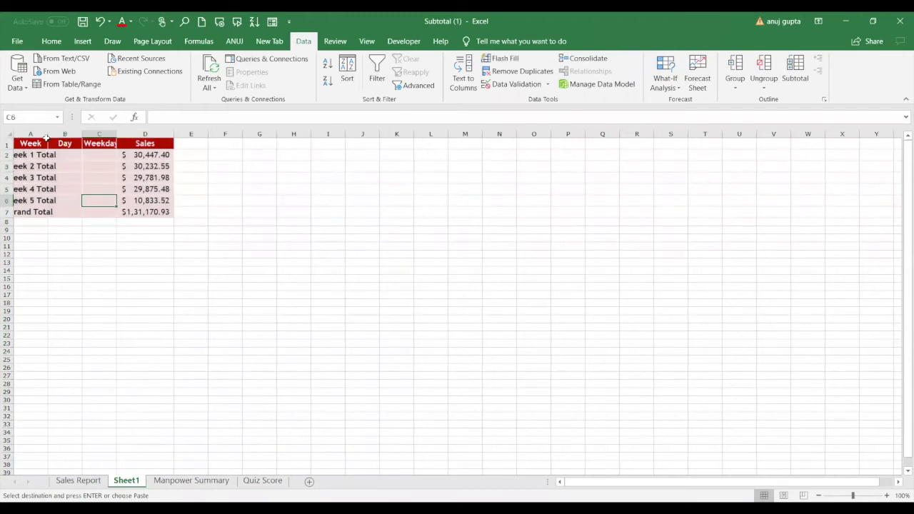
{"action": "double_click", "coordinate": [49, 134]}
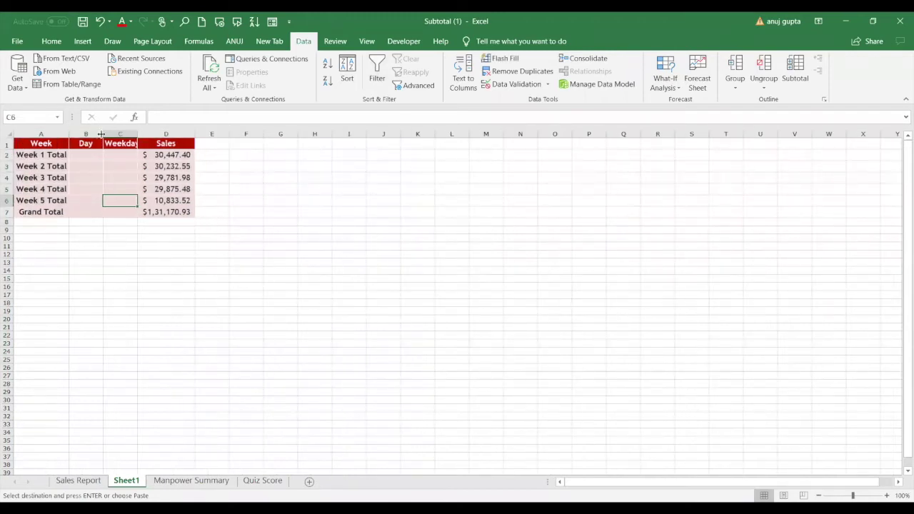
{"action": "double_click", "coordinate": [102, 134]}
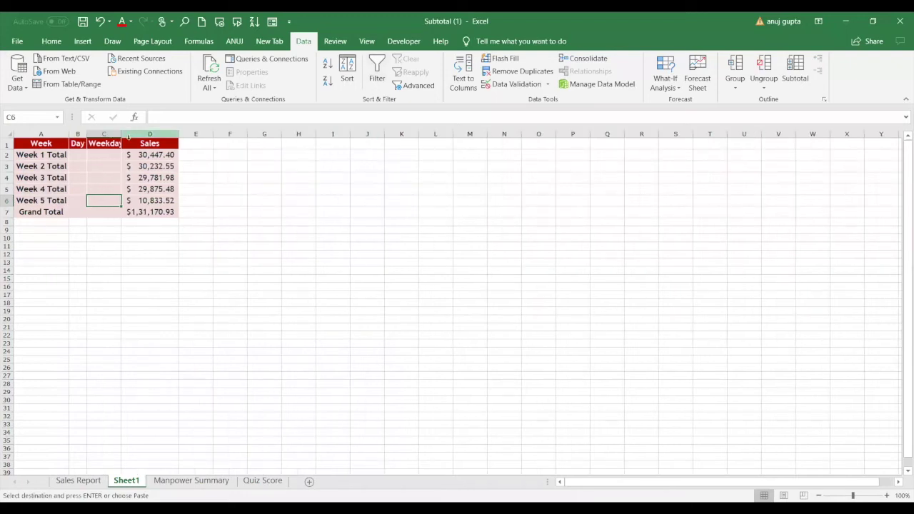
Step: Back on Sales Report, reselect the whole subtotal table from Week header to Grand Total
{"action": "left_click", "coordinate": [78, 481]}
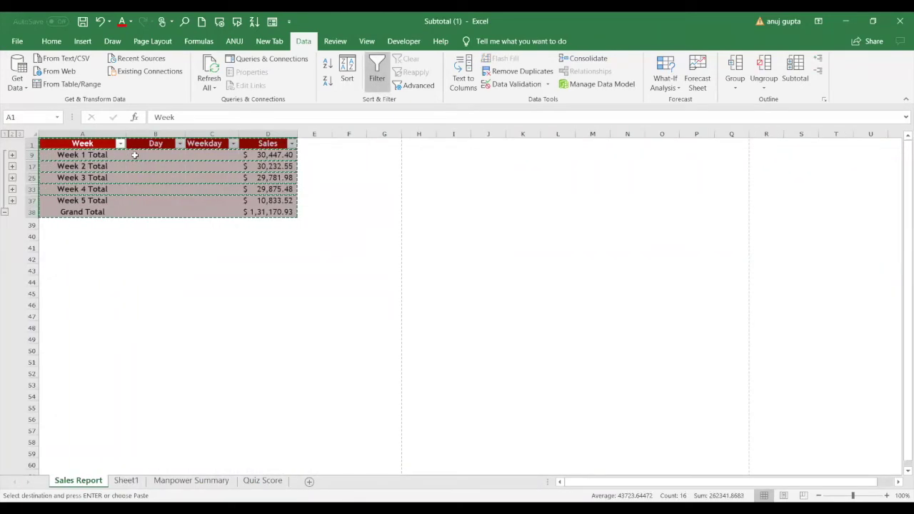
{"action": "left_click", "coordinate": [172, 260]}
{"action": "key", "text": "Escape"}
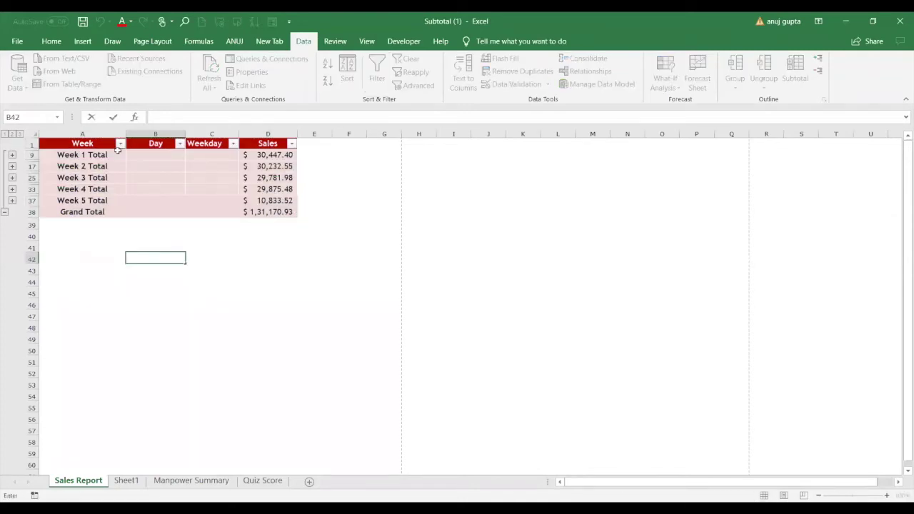
{"action": "mouse_move", "coordinate": [91, 145]}
{"action": "left_mouse_down"}
{"action": "mouse_move", "coordinate": [300, 212]}
{"action": "mouse_move", "coordinate": [293, 212]}
{"action": "left_mouse_up"}
Step: Paste a normal copy of the subtotal table, hidden daily rows included, into Sheet1 at M6
{"action": "key", "text": "ctrl+c"}
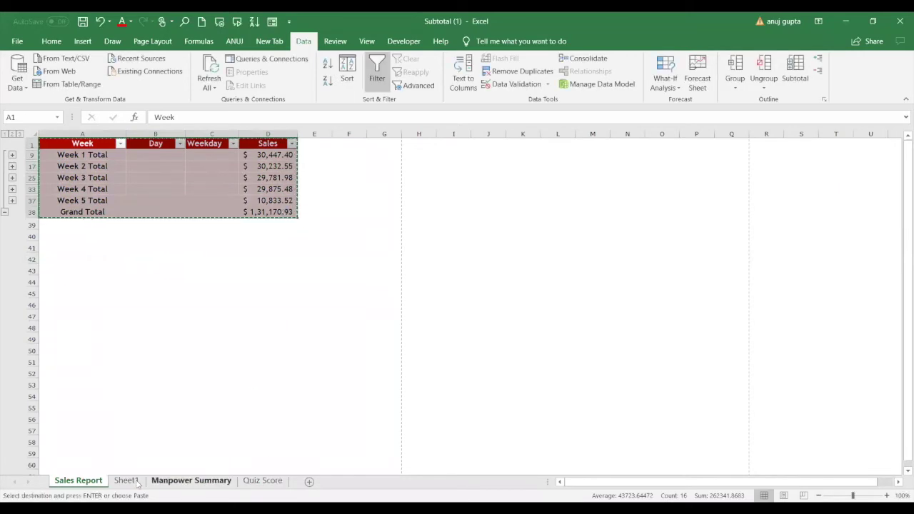
{"action": "left_click", "coordinate": [126, 480]}
{"action": "left_click", "coordinate": [469, 202]}
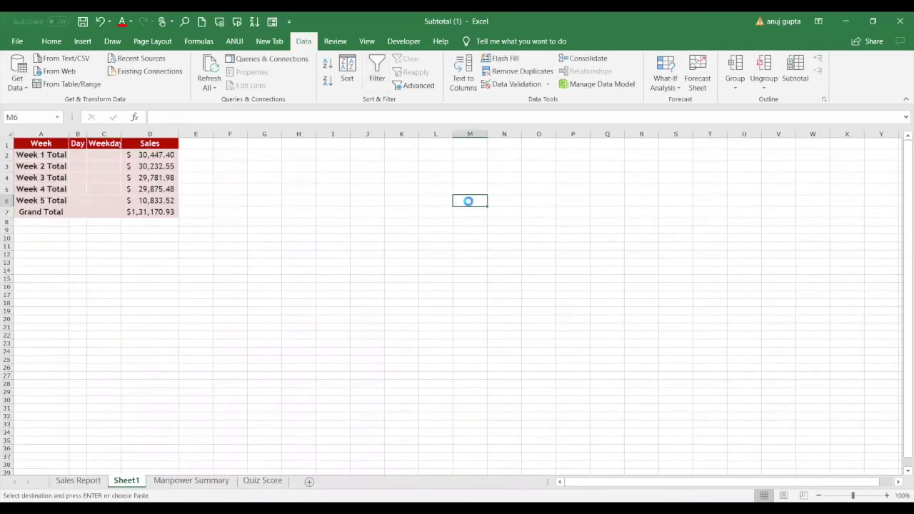
{"action": "key", "text": "ctrl+v"}
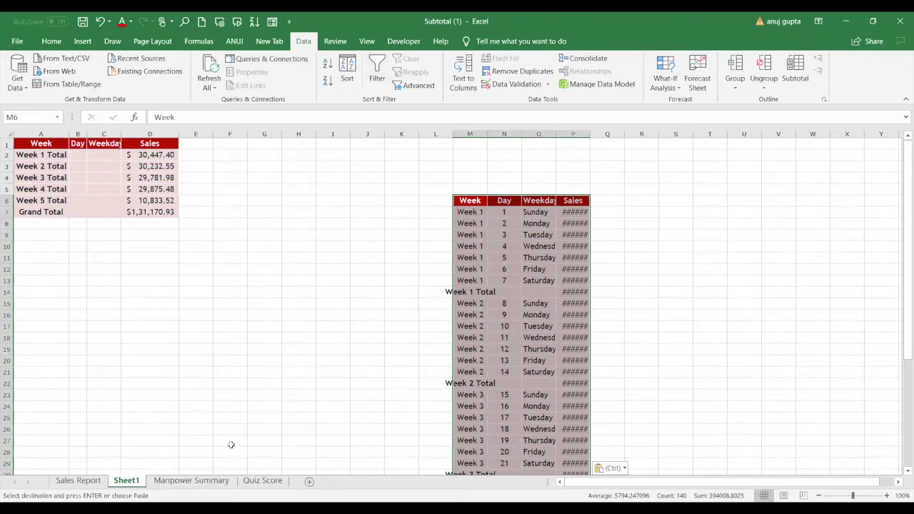
{"action": "left_click", "coordinate": [79, 480]}
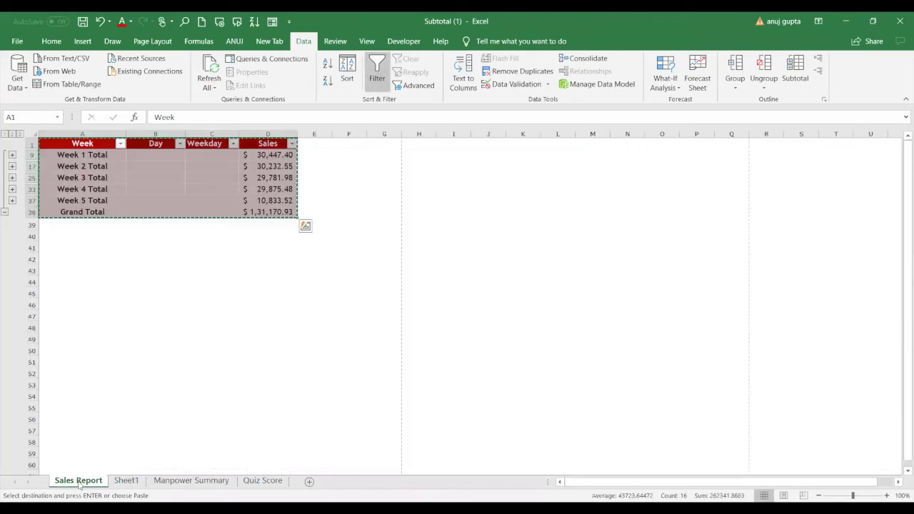
Step: Reselect the Sales Report table and copy only its visible week total rows
{"action": "left_click", "coordinate": [120, 256]}
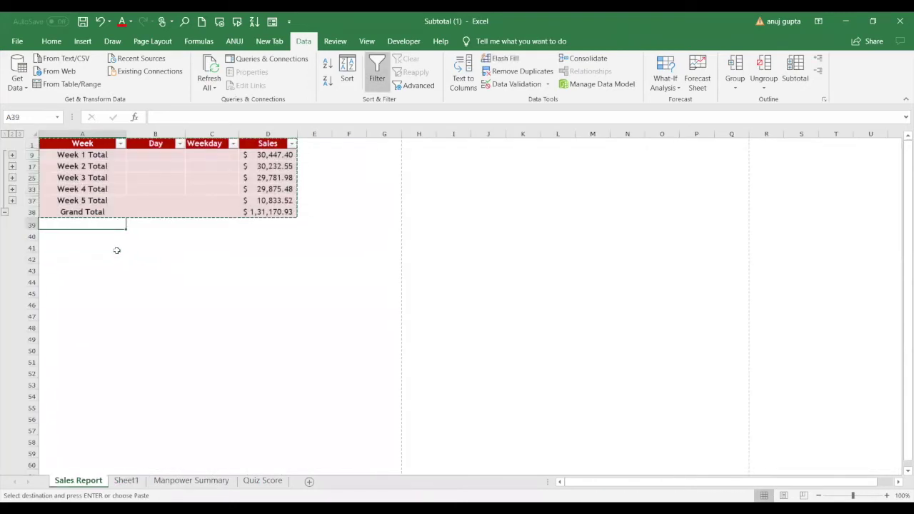
{"action": "key", "text": "Escape"}
{"action": "left_click", "coordinate": [138, 256]}
{"action": "double_click", "coordinate": [137, 255]}
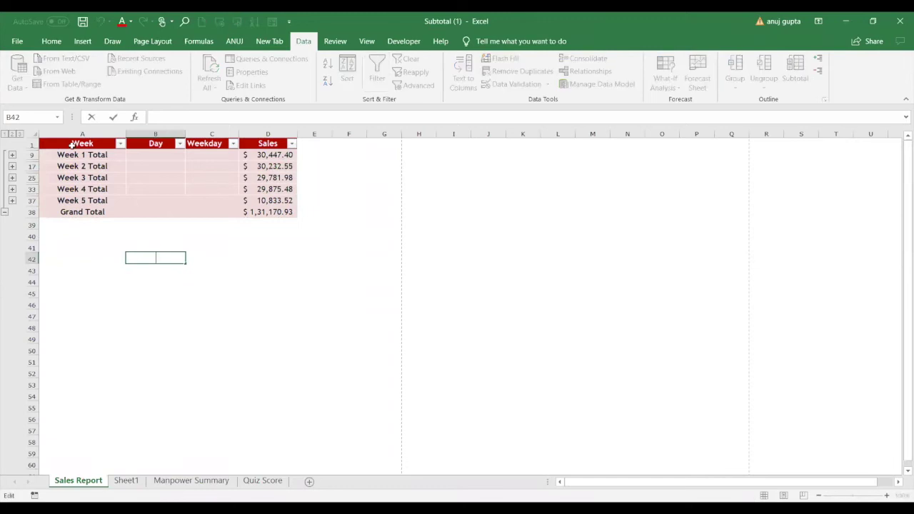
{"action": "left_click_drag", "start_coordinate": [72, 144], "coordinate": [267, 212]}
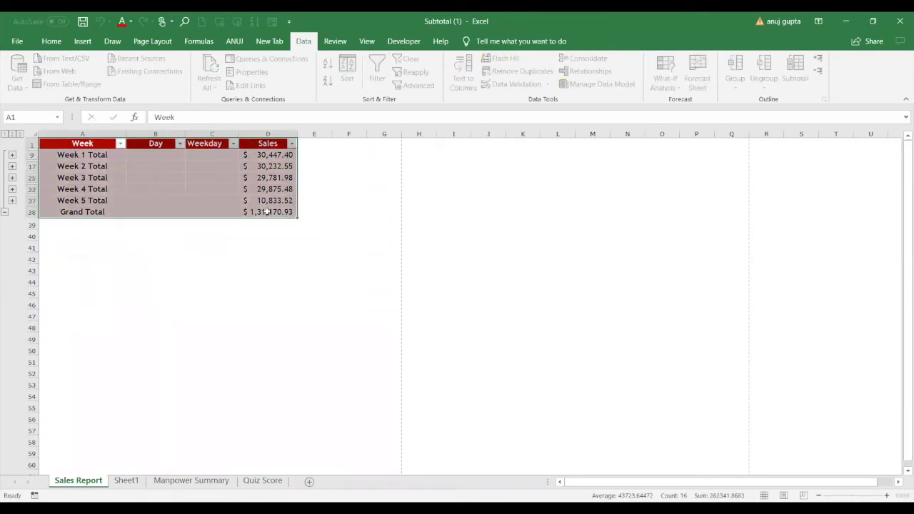
{"action": "key", "text": "alt+semicolon"}
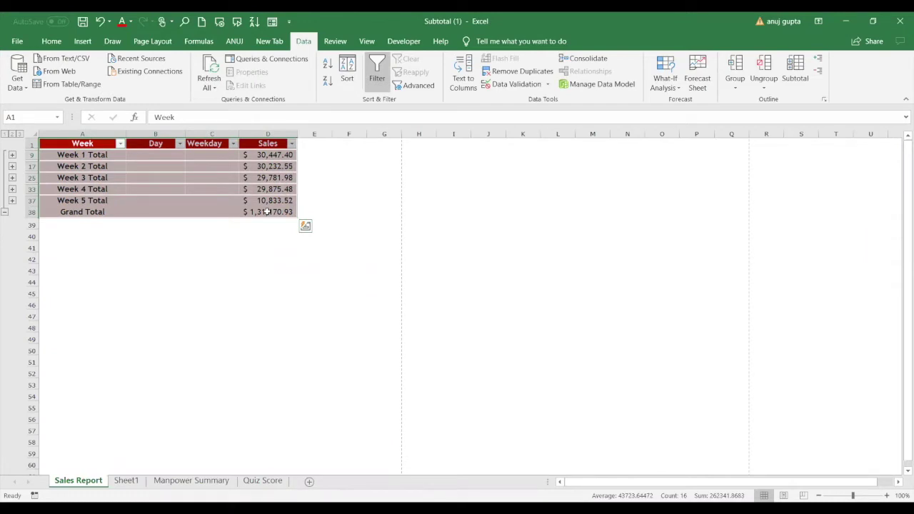
{"action": "key", "text": "ctrl+c"}
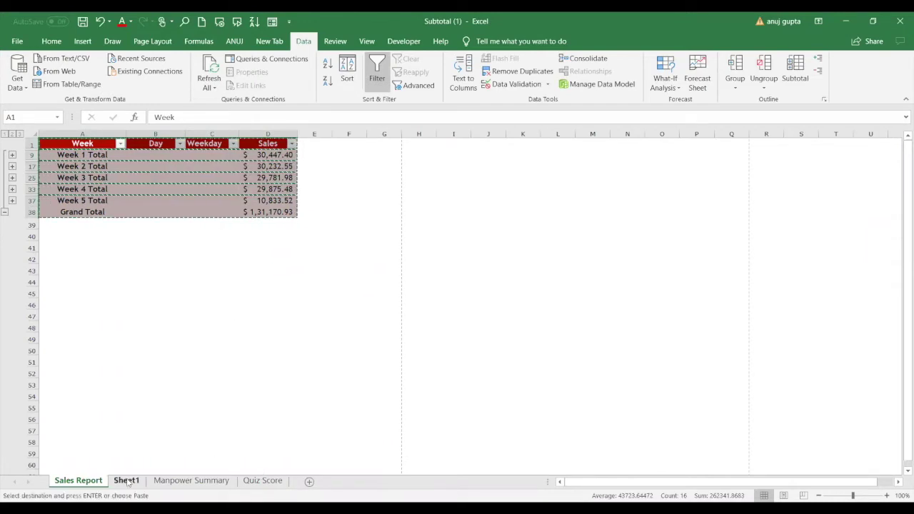
Step: Paste the week totals into Sheet1 at A15, then go to the Manpower Summary sheet
{"action": "left_click", "coordinate": [127, 482]}
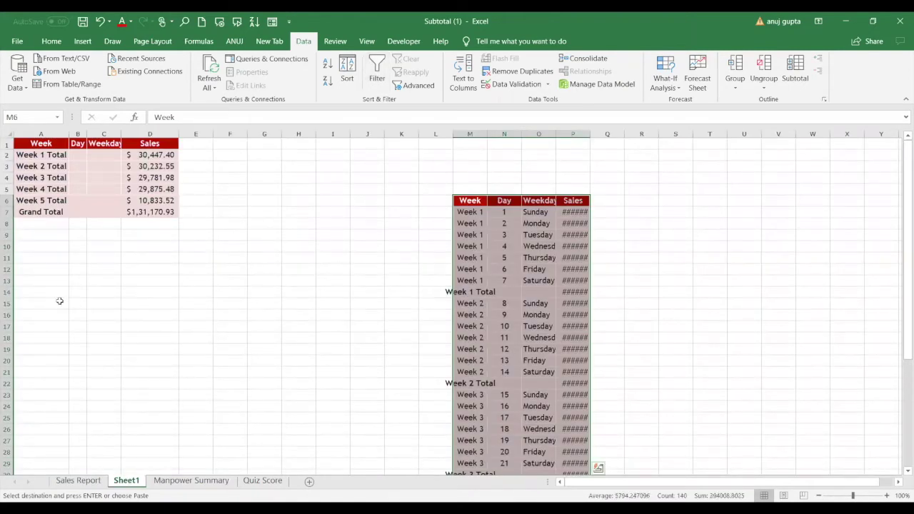
{"action": "left_click", "coordinate": [59, 301]}
{"action": "key", "text": "ctrl+v"}
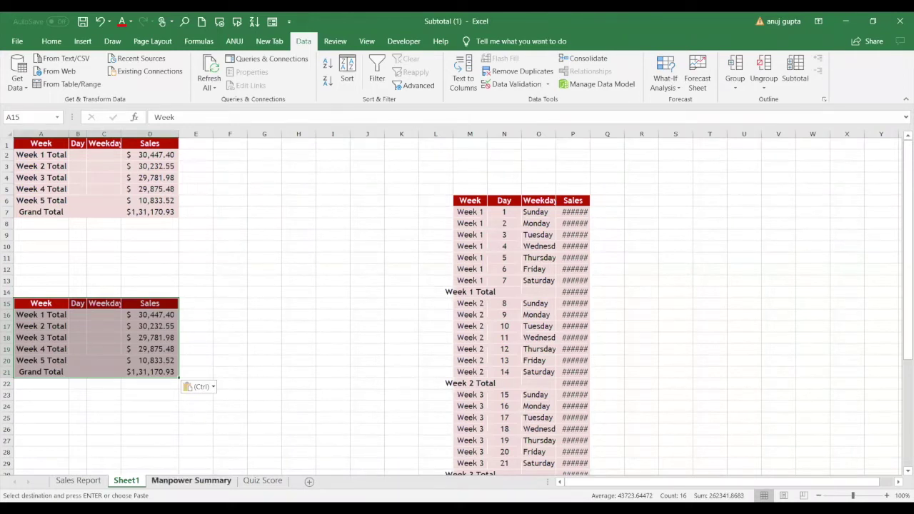
{"action": "left_click", "coordinate": [191, 481]}
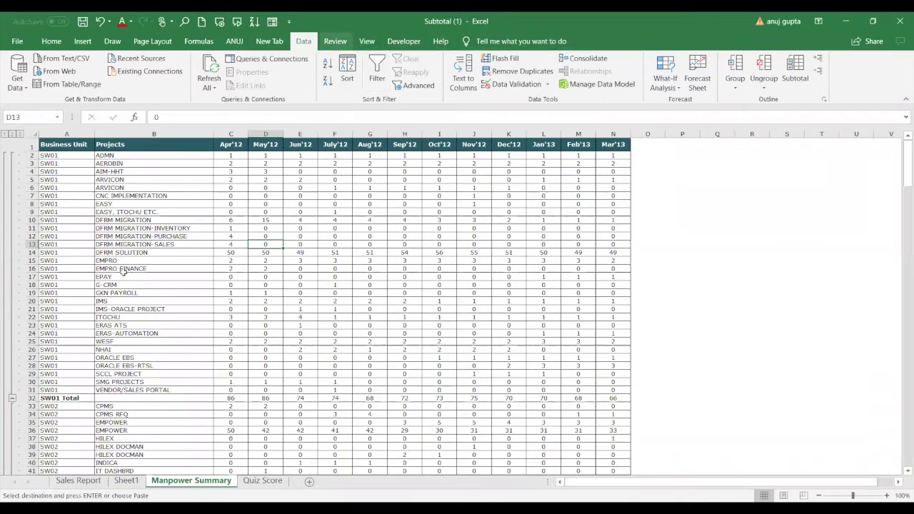
Step: Remove All subtotals from the Manpower Summary data through the Subtotal dialog
{"action": "left_click", "coordinate": [802, 83]}
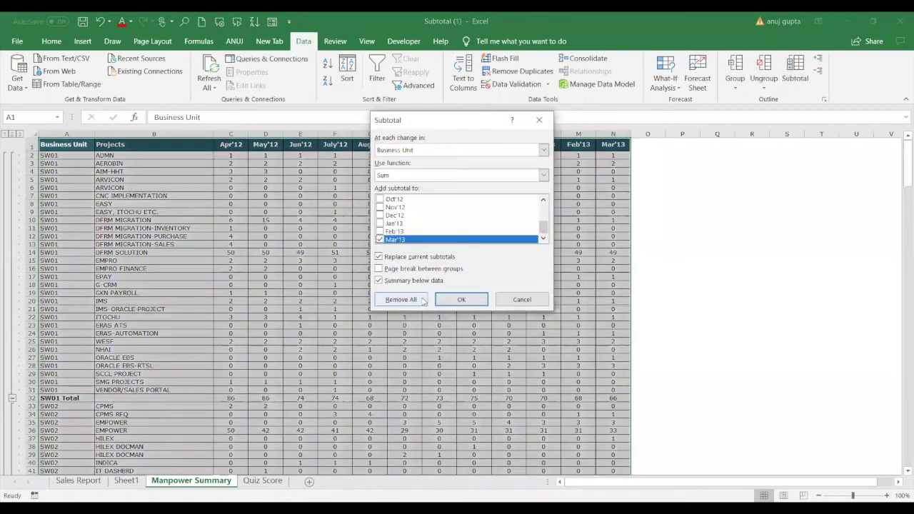
{"action": "left_click", "coordinate": [423, 300]}
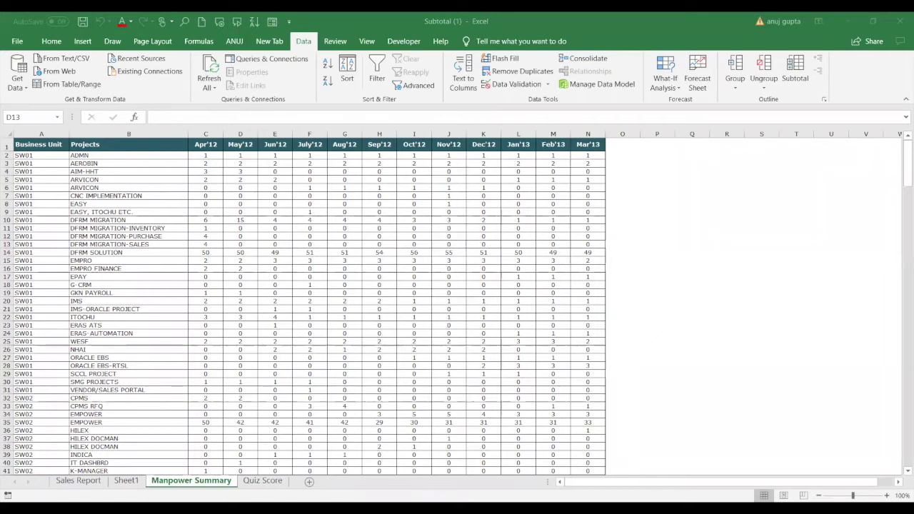
{"action": "scroll", "coordinate": [84, 258], "scroll_direction": "up", "scroll_amount": 2}
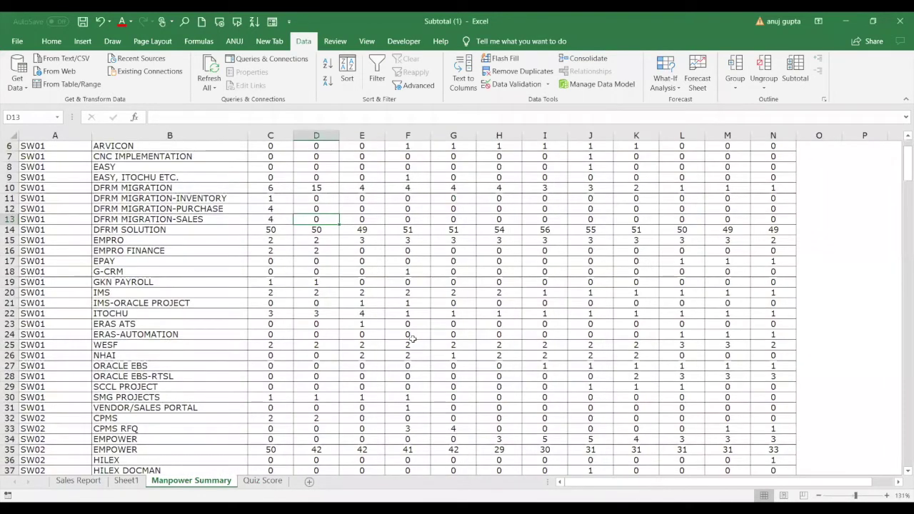
Step: Select the whole Manpower Summary table from the Business Unit header, A1 through N277
{"action": "left_click", "coordinate": [74, 260]}
{"action": "key", "text": "Up"}
{"action": "key", "text": "Up"}
{"action": "key", "text": "Up"}
{"action": "key", "text": "Up"}
{"action": "key", "text": "Up"}
{"action": "key", "text": "Up"}
{"action": "key", "text": "Up"}
{"action": "key", "text": "Up"}
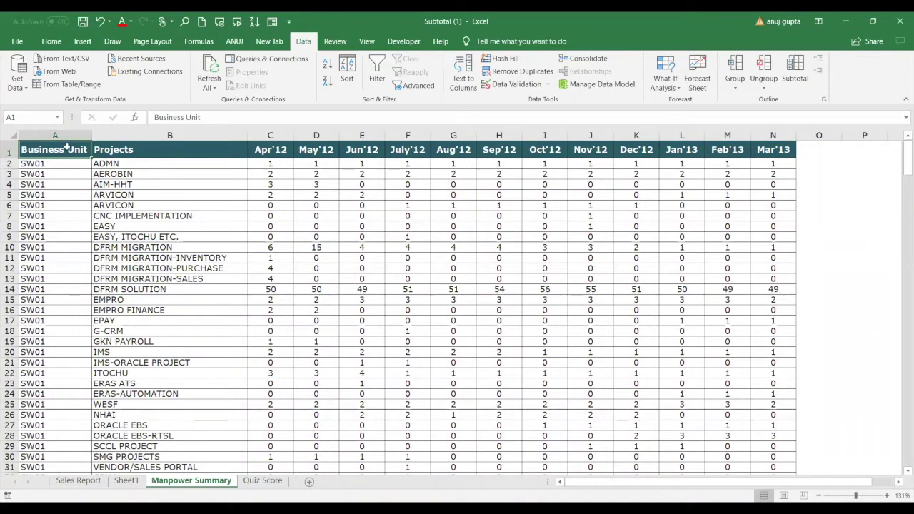
{"action": "left_click_drag", "start_coordinate": [72, 149], "coordinate": [670, 482]}
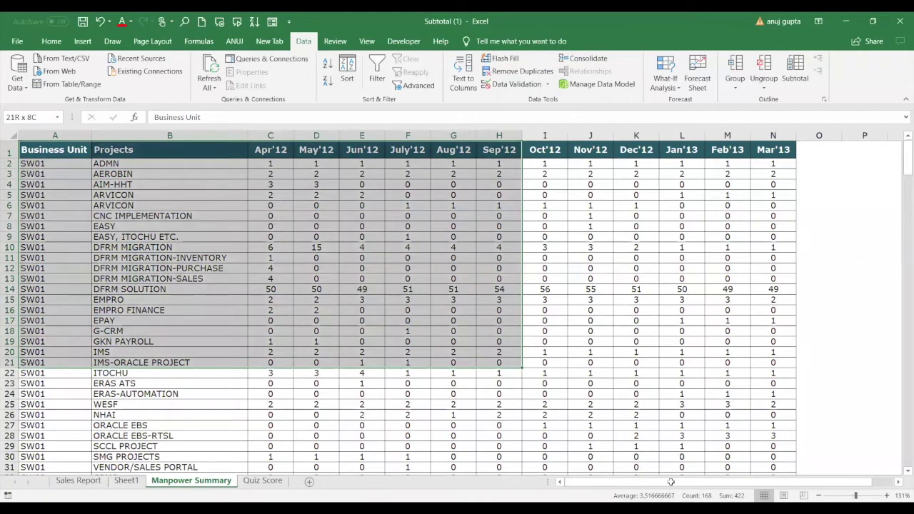
{"action": "key", "text": "ctrl+shift+End"}
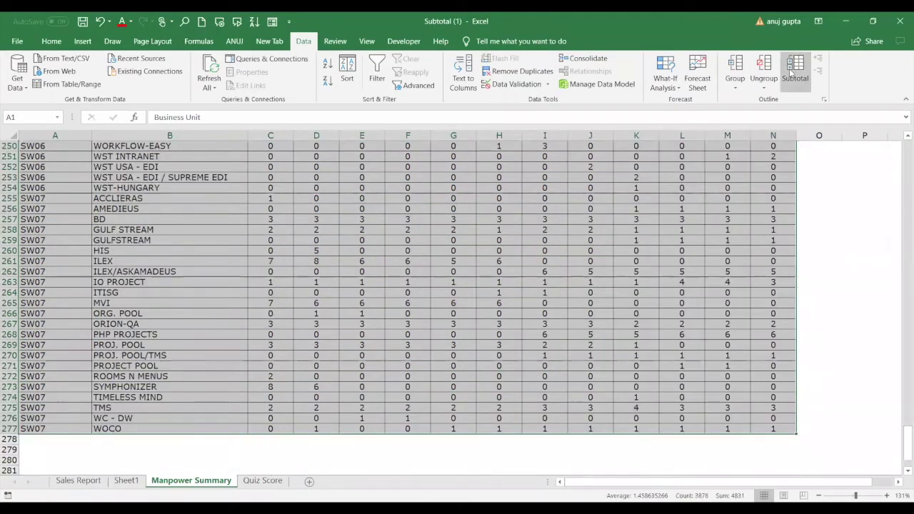
Step: In Subtotal, group by Business Unit and tick Apr'12 through July'12 to sum
{"action": "left_click", "coordinate": [791, 73]}
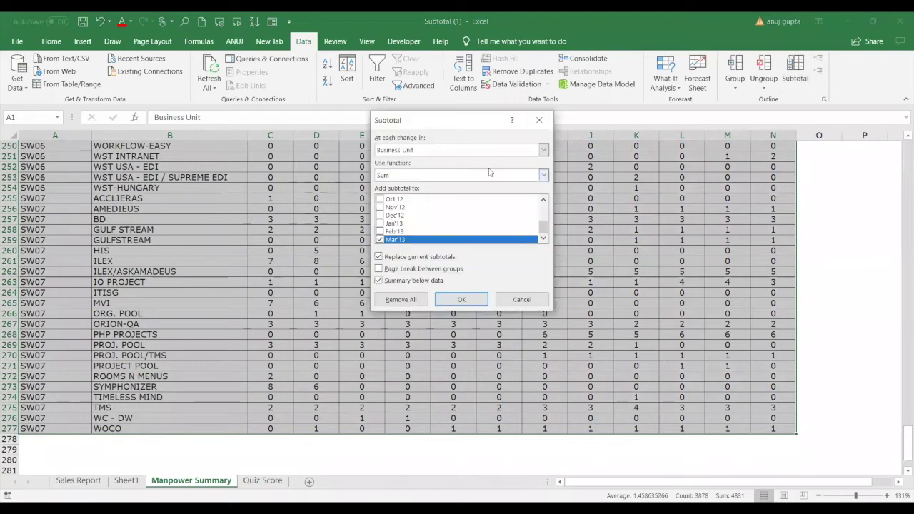
{"action": "left_click", "coordinate": [543, 150]}
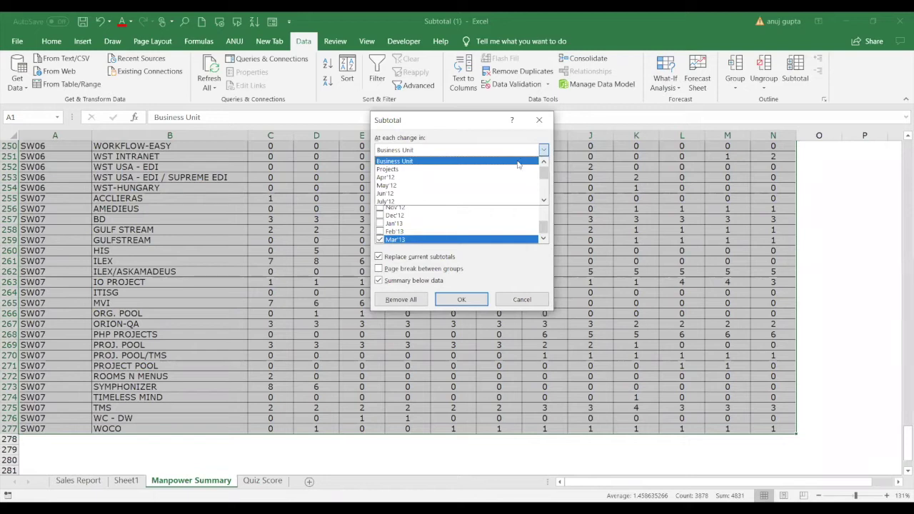
{"action": "left_click", "coordinate": [516, 164]}
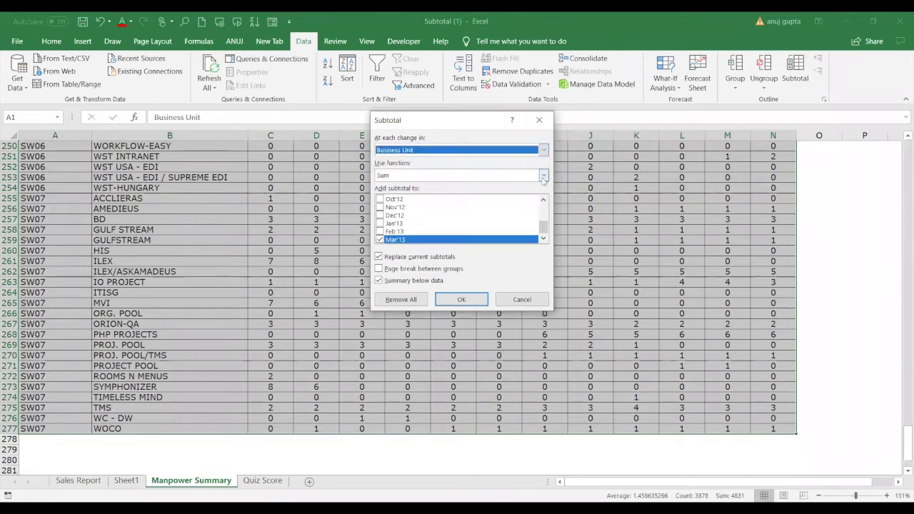
{"action": "scroll", "coordinate": [548, 216], "scroll_direction": "up", "scroll_amount": 2}
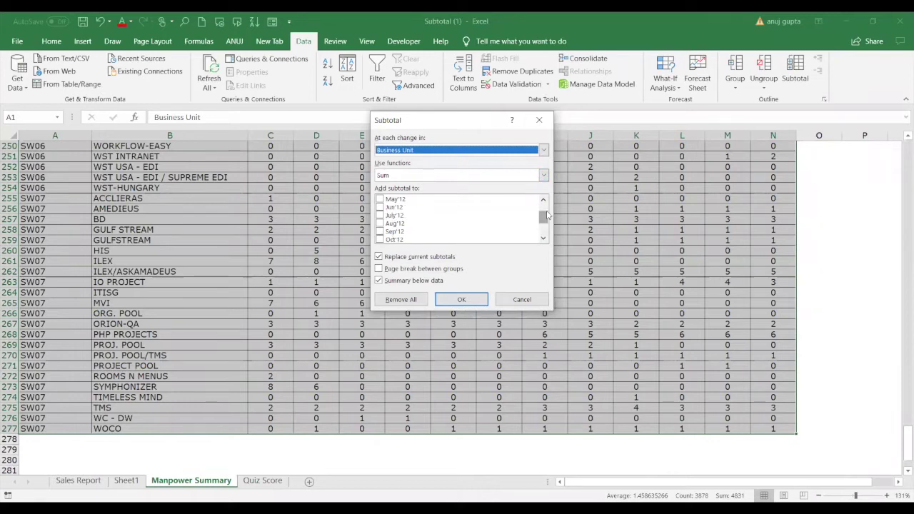
{"action": "scroll", "coordinate": [546, 212], "scroll_direction": "up", "scroll_amount": 1}
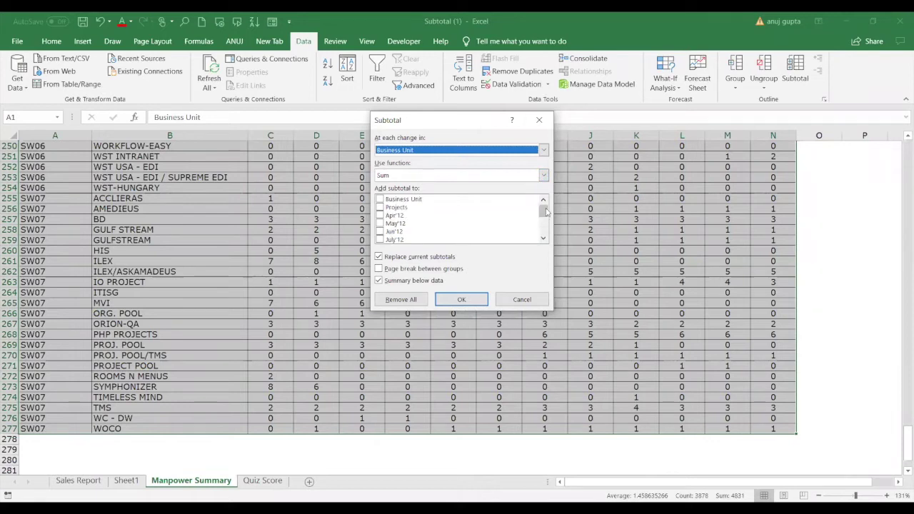
{"action": "left_click", "coordinate": [380, 215]}
{"action": "left_click", "coordinate": [380, 223]}
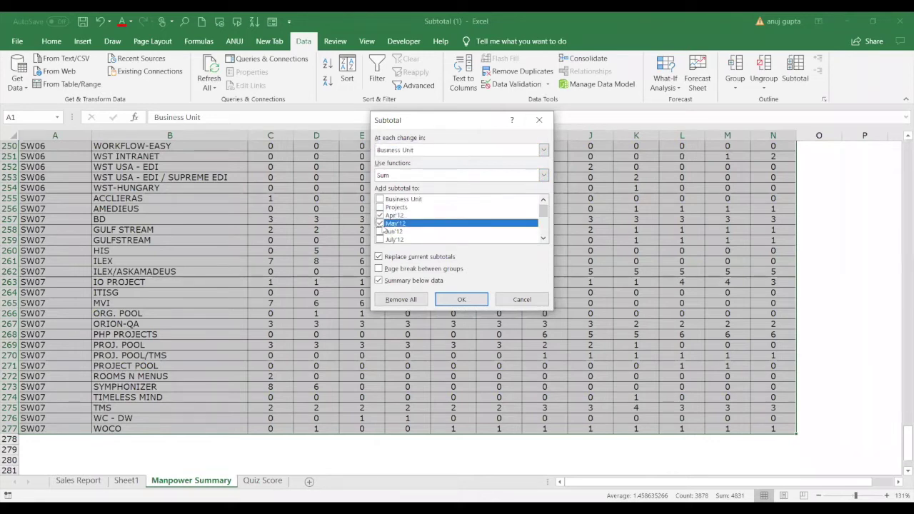
{"action": "left_click", "coordinate": [380, 231]}
{"action": "left_click", "coordinate": [380, 240]}
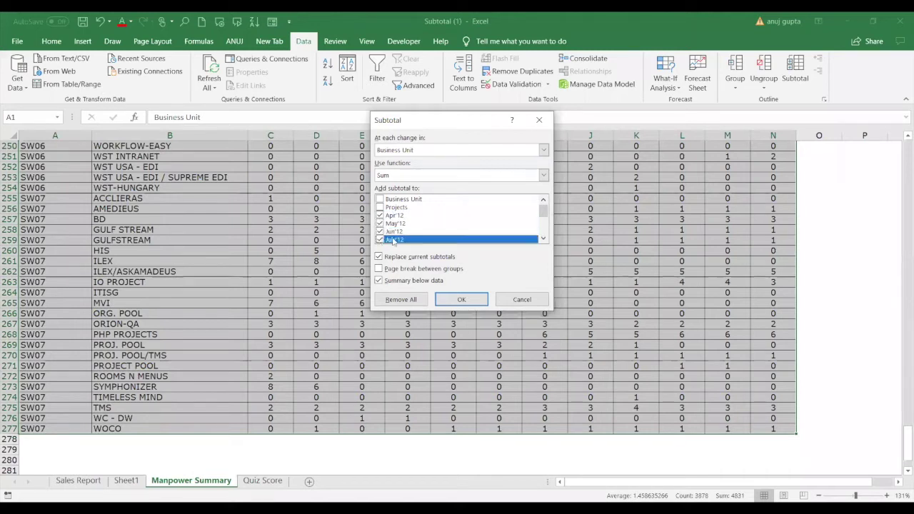
Step: Tick Aug'12, Sep'12 and Oct'12 as further columns to subtotal
{"action": "left_click", "coordinate": [545, 240]}
{"action": "left_click", "coordinate": [545, 240]}
{"action": "left_click", "coordinate": [545, 239]}
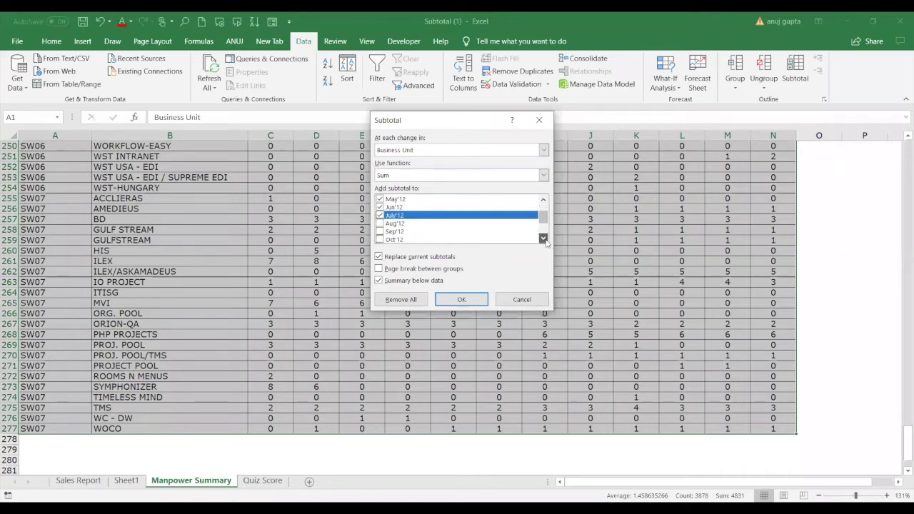
{"action": "left_click", "coordinate": [380, 223]}
{"action": "left_click", "coordinate": [380, 224]}
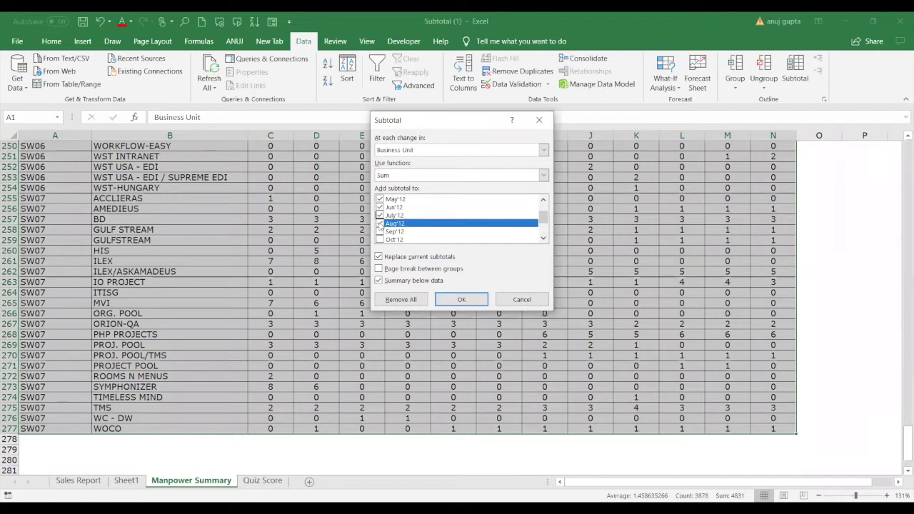
{"action": "left_click", "coordinate": [380, 232]}
{"action": "left_click", "coordinate": [380, 240]}
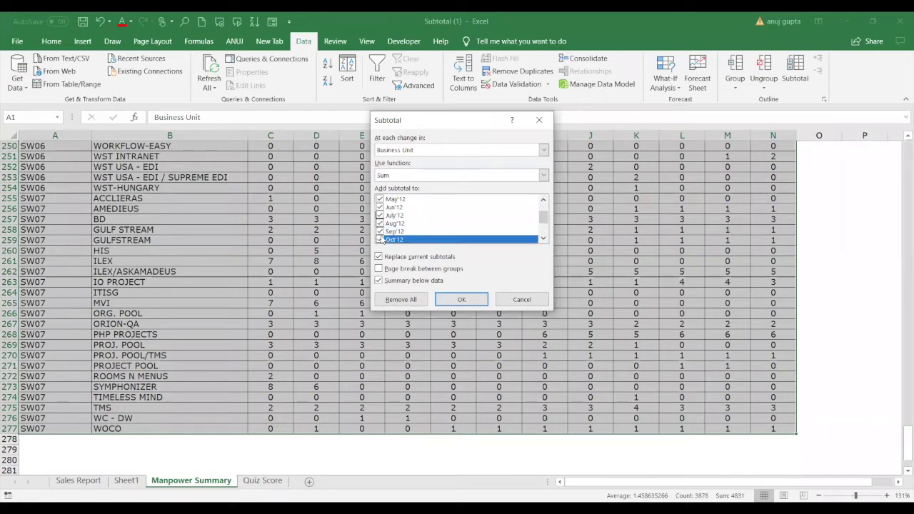
{"action": "left_click", "coordinate": [543, 239]}
{"action": "left_click", "coordinate": [543, 239]}
{"action": "left_click", "coordinate": [543, 239]}
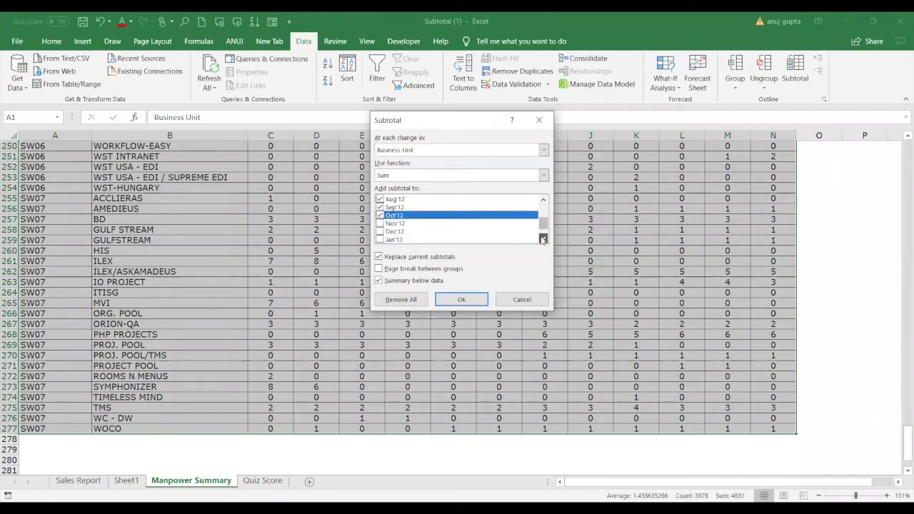
{"action": "left_click", "coordinate": [543, 239]}
{"action": "left_click", "coordinate": [543, 239]}
Step: Tick Nov'12 through Feb'13 and apply the monthly Sum subtotals per Business Unit
{"action": "left_click", "coordinate": [380, 207]}
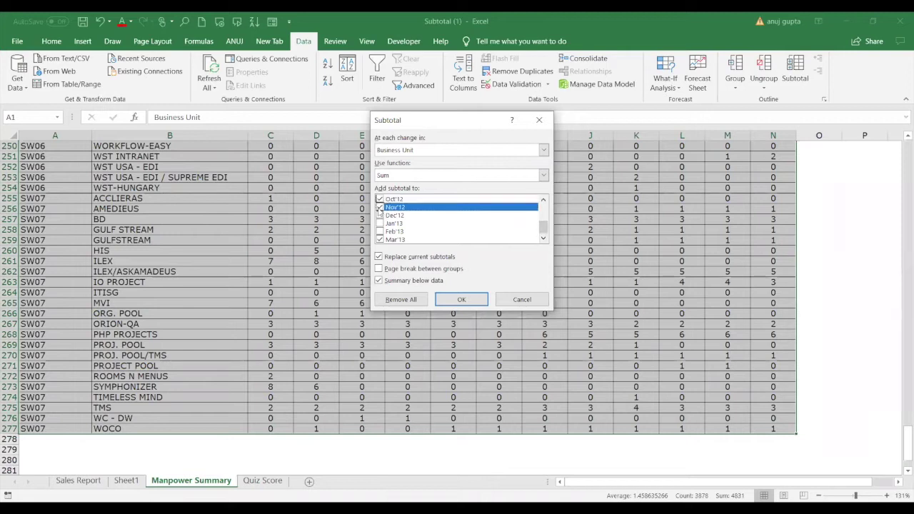
{"action": "left_click", "coordinate": [380, 215]}
{"action": "left_click", "coordinate": [380, 224]}
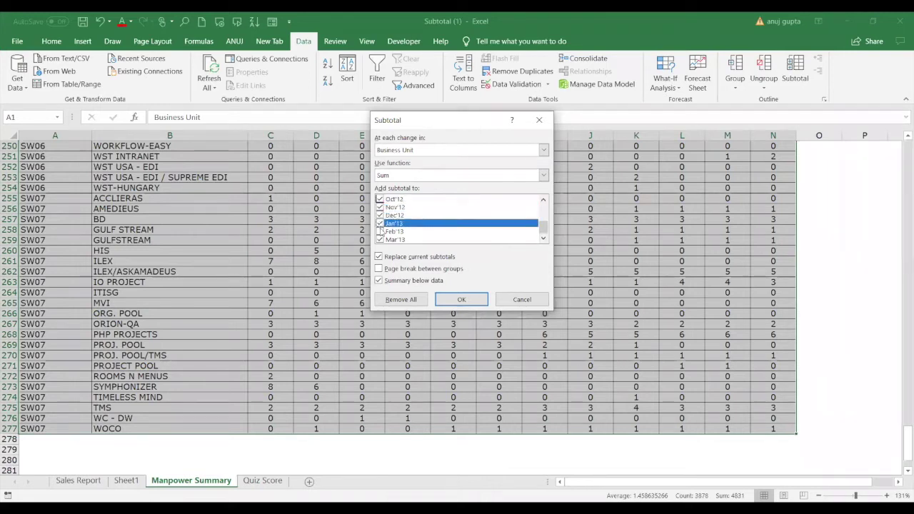
{"action": "left_click", "coordinate": [380, 231]}
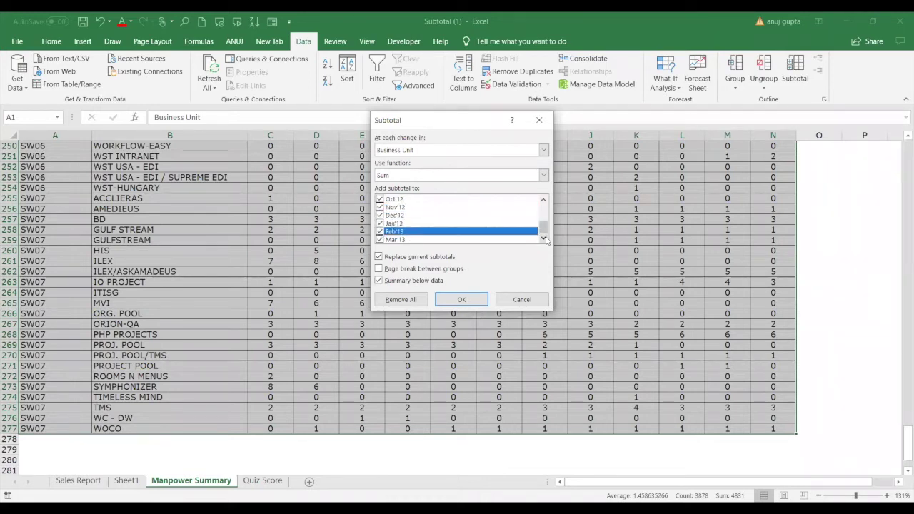
{"action": "left_click", "coordinate": [475, 304]}
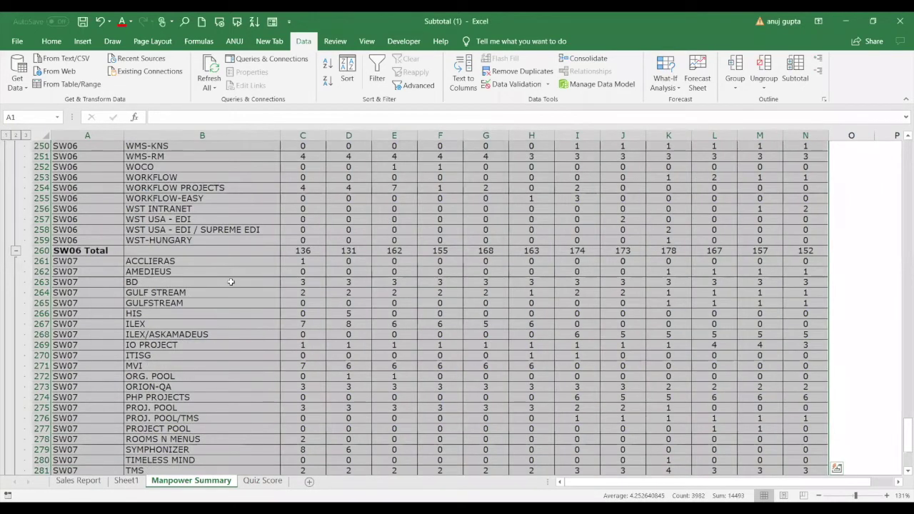
{"action": "left_click", "coordinate": [231, 282]}
{"action": "key", "text": "Up"}
{"action": "key", "text": "Up"}
{"action": "key", "text": "Up"}
{"action": "key", "text": "Up"}
{"action": "key", "text": "Up"}
{"action": "key", "text": "Up"}
{"action": "key", "text": "Up"}
{"action": "key", "text": "Up"}
{"action": "key", "text": "Up"}
{"action": "key", "text": "Up"}
{"action": "key", "text": "Up"}
{"action": "key", "text": "Up"}
{"action": "key", "text": "Up"}
{"action": "key", "text": "Up"}
{"action": "key", "text": "Up"}
{"action": "key", "text": "Up"}
{"action": "key", "text": "Up"}
{"action": "key", "text": "Up"}
{"action": "key", "text": "Up"}
{"action": "key", "text": "Up"}
{"action": "key", "text": "Up"}
{"action": "key", "text": "Up"}
{"action": "key", "text": "Up"}
{"action": "key", "text": "Up"}
{"action": "key", "text": "Up"}
{"action": "key", "text": "Up"}
{"action": "key", "text": "Up"}
{"action": "key", "text": "Up"}
{"action": "key", "text": "Up"}
{"action": "key", "text": "Up"}
{"action": "key", "text": "Up"}
{"action": "key", "text": "Up"}
{"action": "key", "text": "Up"}
{"action": "key", "text": "Up"}
{"action": "key", "text": "Up"}
{"action": "key", "text": "Up"}
{"action": "key", "text": "Up"}
{"action": "key", "text": "Up"}
{"action": "key", "text": "Up"}
{"action": "key", "text": "Up"}
{"action": "key", "text": "Up"}
{"action": "key", "text": "Up"}
{"action": "key", "text": "Up"}
{"action": "key", "text": "Up"}
{"action": "key", "text": "Up"}
{"action": "key", "text": "Up"}
{"action": "key", "text": "Up"}
{"action": "key", "text": "Up"}
{"action": "key", "text": "Up"}
{"action": "key", "text": "Up"}
{"action": "key", "text": "Up"}
{"action": "key", "text": "Up"}
{"action": "key", "text": "Up"}
{"action": "key", "text": "Up"}
{"action": "key", "text": "Up"}
{"action": "key", "text": "Up"}
{"action": "key", "text": "Up"}
{"action": "key", "text": "Up"}
{"action": "key", "text": "Up"}
{"action": "key", "text": "Up"}
Step: Inspect the SUBTOTAL formulas in the SW01 Total row and nearby projects, then open Quiz Score
{"action": "key", "text": "Down"}
{"action": "key", "text": "Down"}
{"action": "key", "text": "Down"}
{"action": "key", "text": "Down"}
{"action": "key", "text": "Down"}
{"action": "key", "text": "Down"}
{"action": "key", "text": "Down"}
{"action": "key", "text": "Down"}
{"action": "key", "text": "Down"}
{"action": "key", "text": "Down"}
{"action": "key", "text": "Down"}
{"action": "key", "text": "Down"}
{"action": "key", "text": "Down"}
{"action": "key", "text": "Right"}
{"action": "key", "text": "Right"}
{"action": "key", "text": "Right"}
{"action": "key", "text": "Right"}
{"action": "key", "text": "Right"}
{"action": "key", "text": "Right"}
{"action": "key", "text": "Right"}
{"action": "key", "text": "Right"}
{"action": "key", "text": "Right"}
{"action": "key", "text": "Right"}
{"action": "key", "text": "Right"}
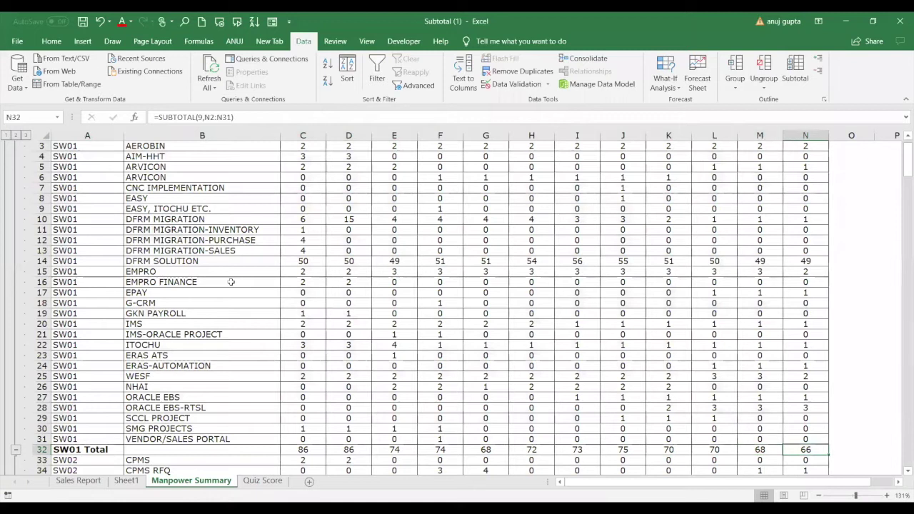
{"action": "key", "text": "Left"}
{"action": "key", "text": "Left"}
{"action": "key", "text": "Left"}
{"action": "key", "text": "Left"}
{"action": "key", "text": "Left"}
{"action": "key", "text": "Left"}
{"action": "key", "text": "Left"}
{"action": "key", "text": "Left"}
{"action": "key", "text": "Left"}
{"action": "key", "text": "Left"}
{"action": "key", "text": "Left"}
{"action": "key", "text": "Left"}
{"action": "key", "text": "Left"}
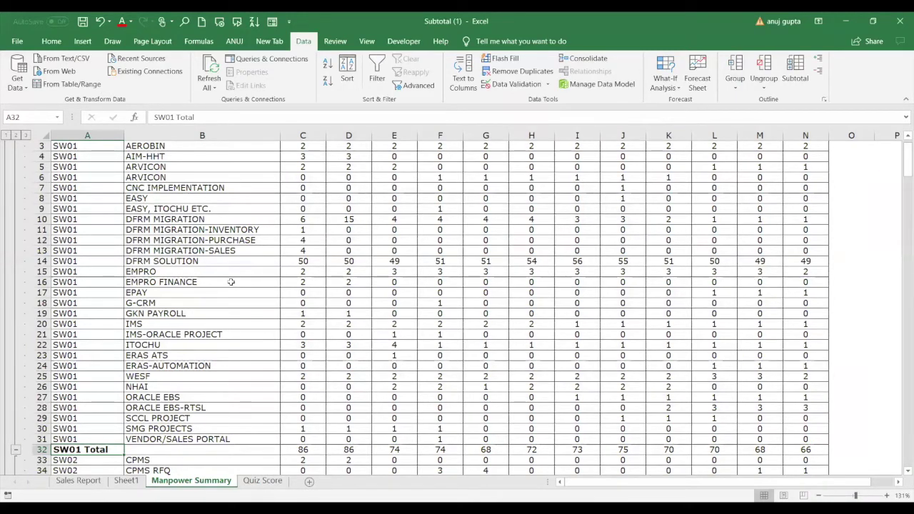
{"action": "key", "text": "Up"}
{"action": "key", "text": "Up"}
{"action": "key", "text": "Up"}
{"action": "key", "text": "Up"}
{"action": "key", "text": "Up"}
{"action": "key", "text": "Up"}
{"action": "key", "text": "Up"}
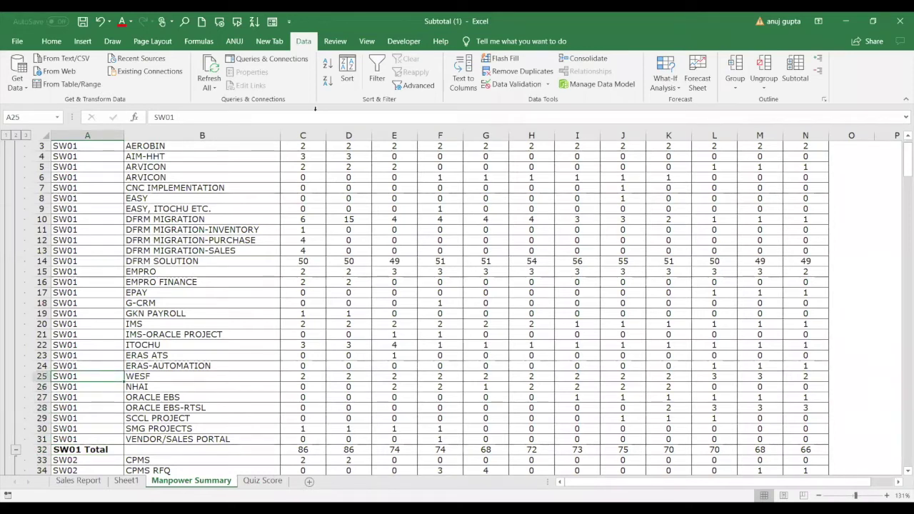
{"action": "left_click", "coordinate": [234, 265]}
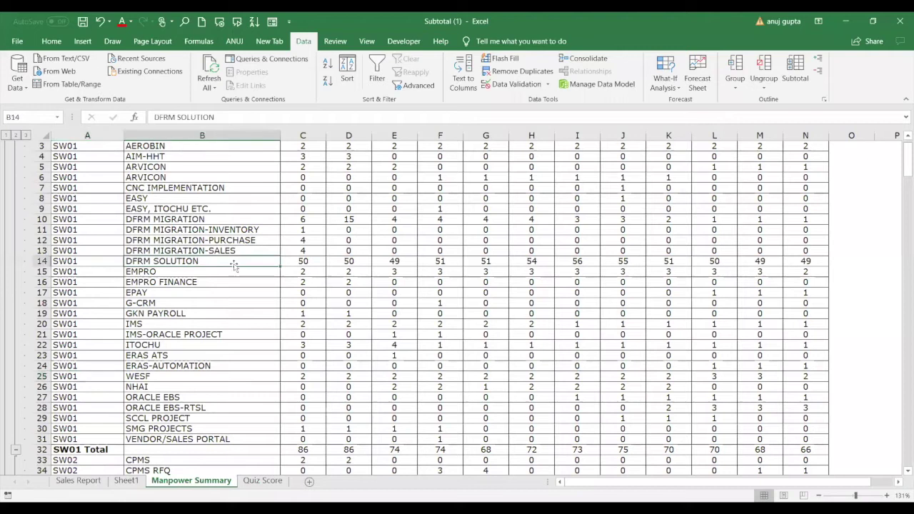
{"action": "key", "text": "Up"}
{"action": "key", "text": "Up"}
{"action": "key", "text": "Up"}
{"action": "key", "text": "Up"}
{"action": "key", "text": "Up"}
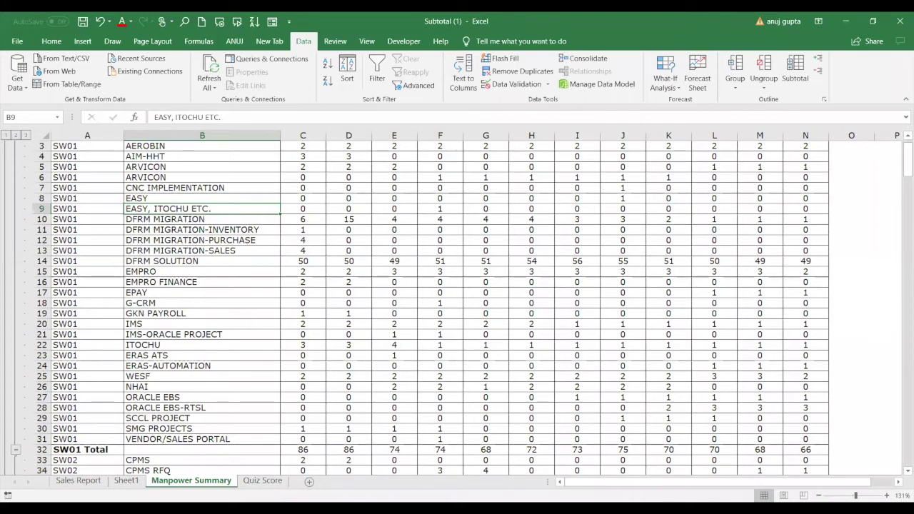
{"action": "left_click", "coordinate": [233, 398]}
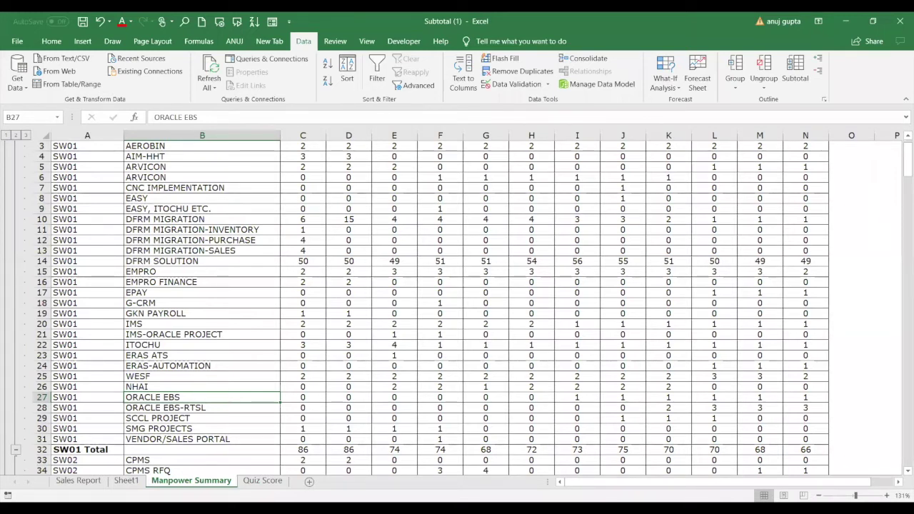
{"action": "left_click", "coordinate": [258, 504]}
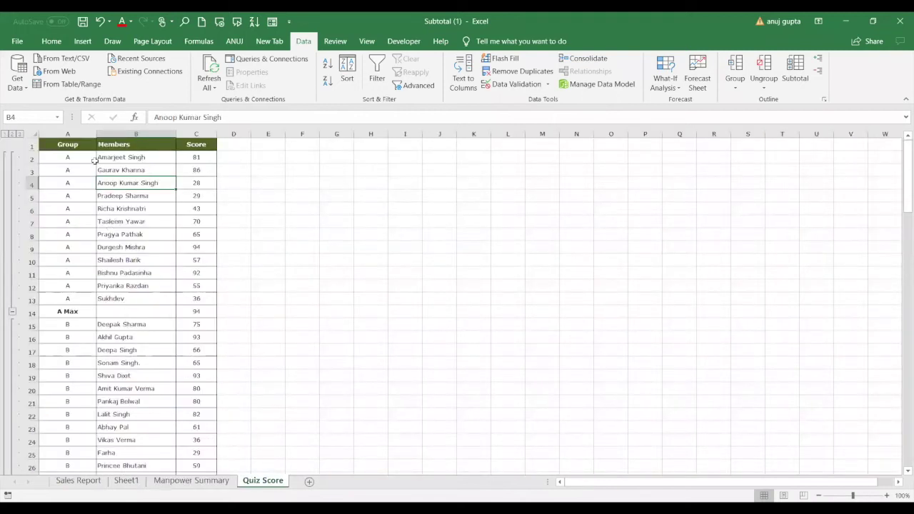
Step: Remove all existing group Max subtotals from the Quiz Score table
{"action": "mouse_move", "coordinate": [71, 147]}
{"action": "left_mouse_down"}
{"action": "mouse_move", "coordinate": [203, 251]}
{"action": "mouse_move", "coordinate": [203, 362]}
{"action": "left_mouse_up"}
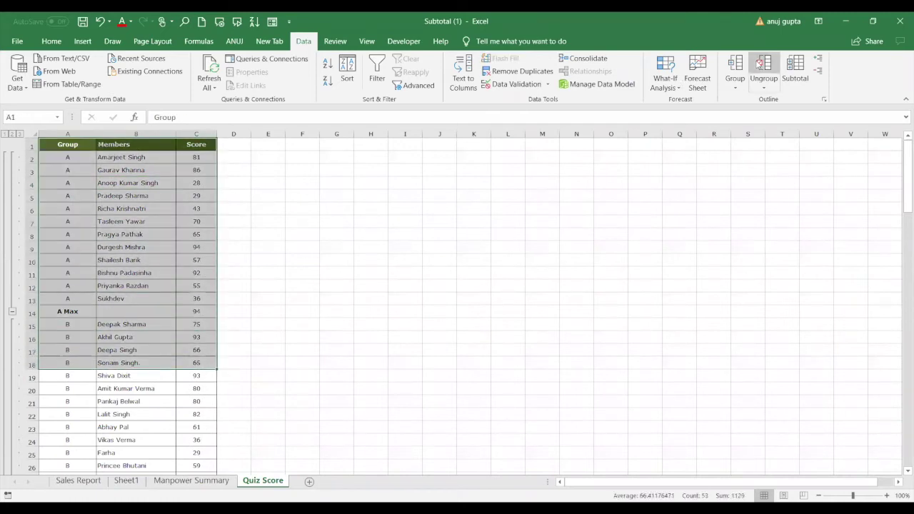
{"action": "left_click", "coordinate": [789, 67]}
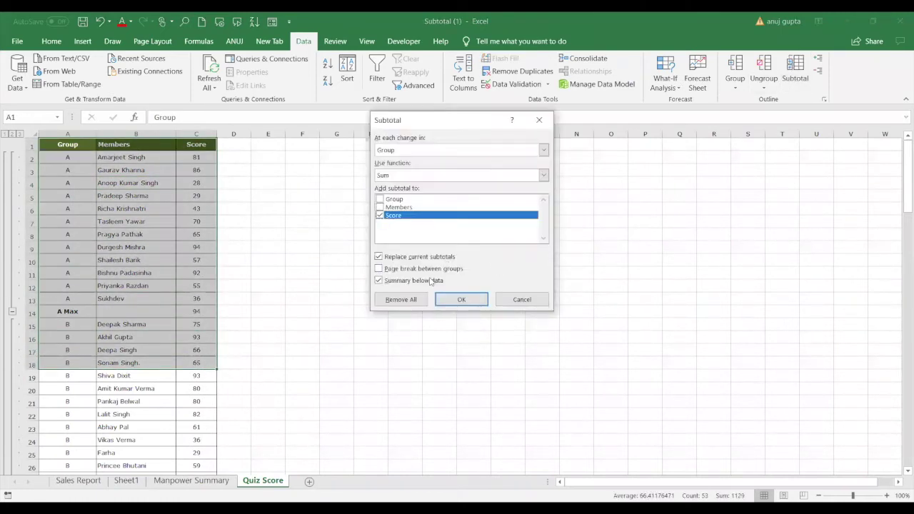
{"action": "left_click", "coordinate": [384, 300]}
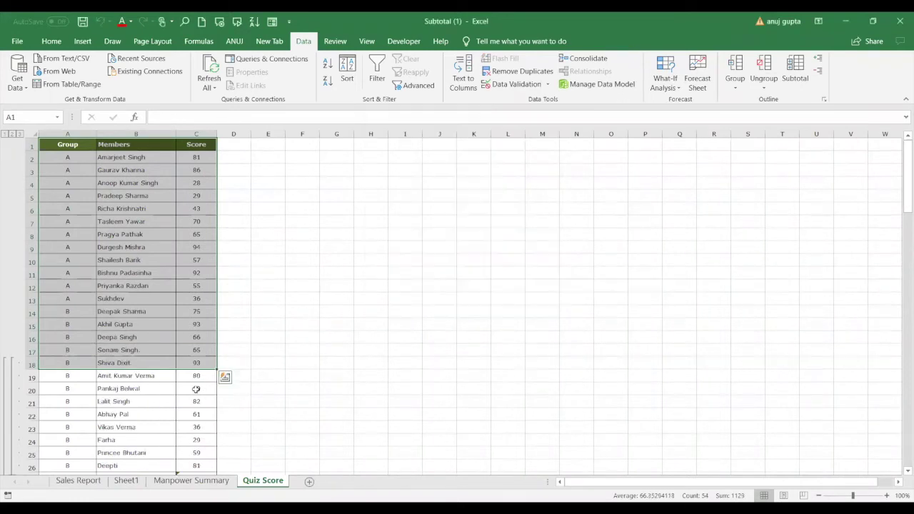
{"action": "left_click", "coordinate": [293, 323]}
{"action": "key", "text": "Down"}
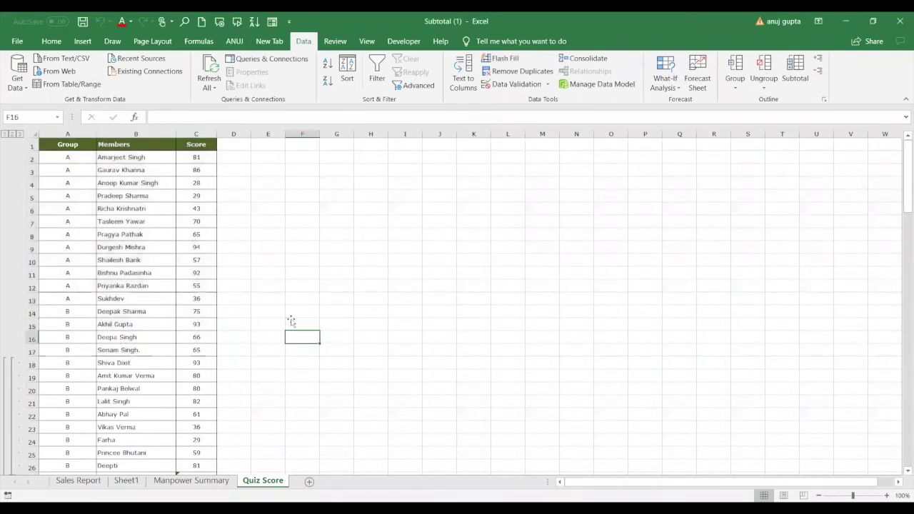
{"action": "key", "text": "Down"}
{"action": "key", "text": "Down"}
{"action": "key", "text": "Down"}
{"action": "key", "text": "Down"}
{"action": "key", "text": "Down"}
{"action": "key", "text": "Down"}
{"action": "key", "text": "Down"}
{"action": "key", "text": "Down"}
{"action": "key", "text": "Up"}
{"action": "key", "text": "Up"}
{"action": "key", "text": "Up"}
{"action": "key", "text": "Up"}
{"action": "key", "text": "Up"}
{"action": "key", "text": "Up"}
{"action": "key", "text": "ctrl+a"}
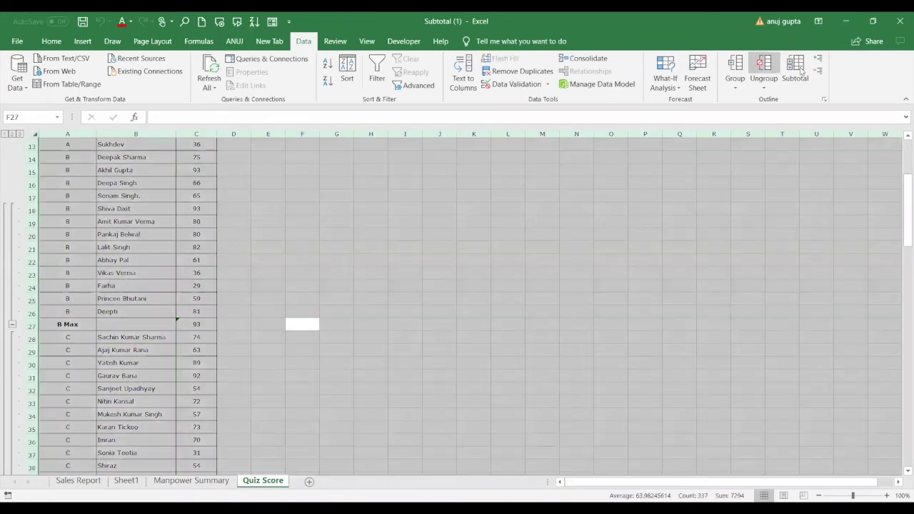
{"action": "left_click", "coordinate": [795, 71]}
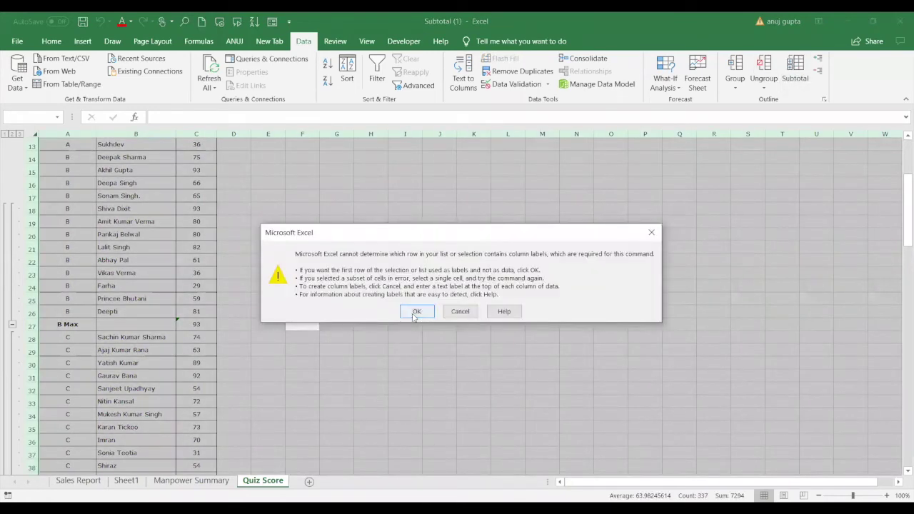
{"action": "left_click", "coordinate": [416, 312]}
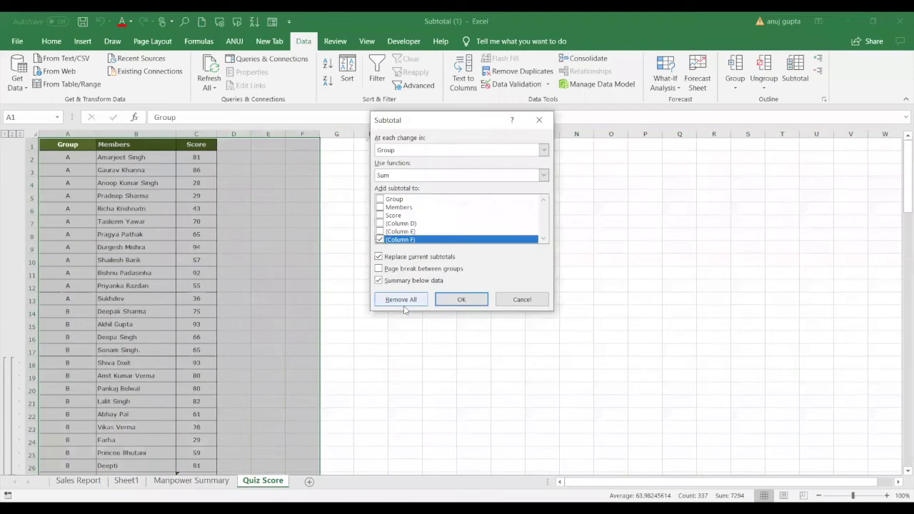
{"action": "left_click", "coordinate": [403, 302]}
Step: Select the whole Group, Members and Score table, A1 through C107
{"action": "left_click", "coordinate": [211, 260]}
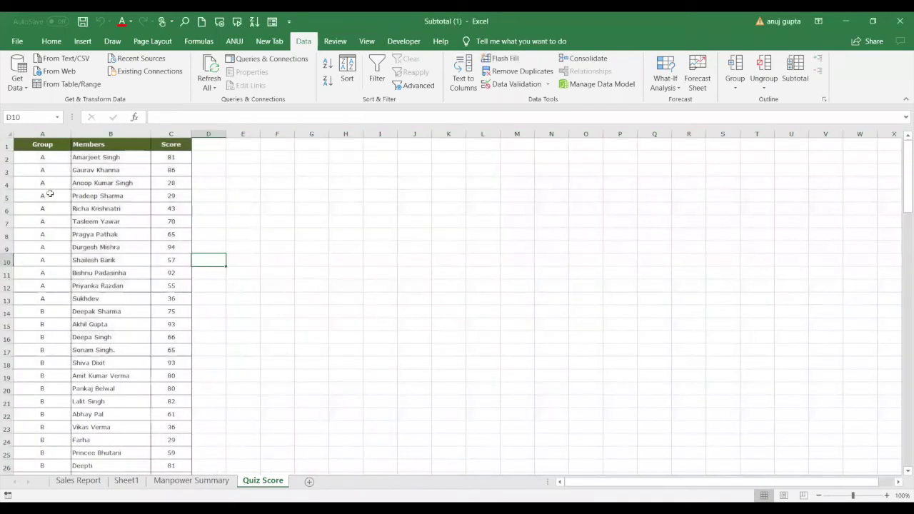
{"action": "left_click_drag", "start_coordinate": [34, 143], "coordinate": [214, 373]}
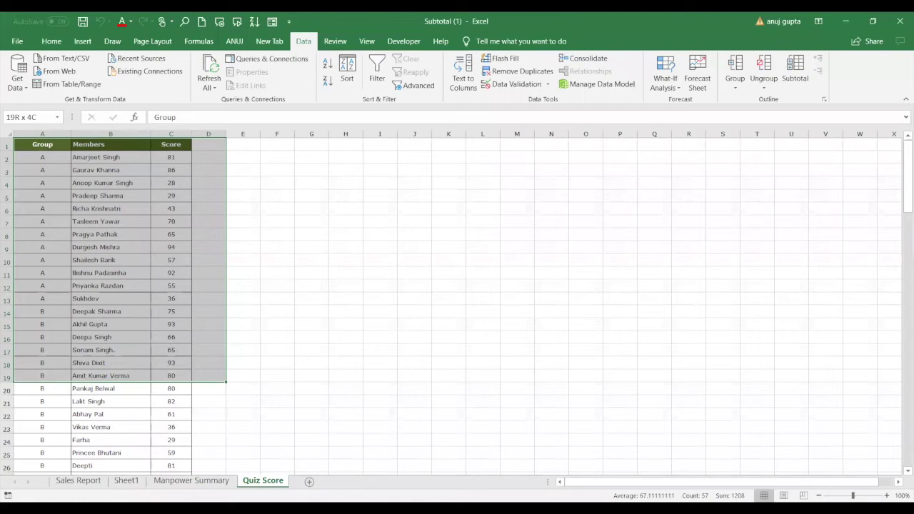
{"action": "key", "text": "ctrl+shift+End"}
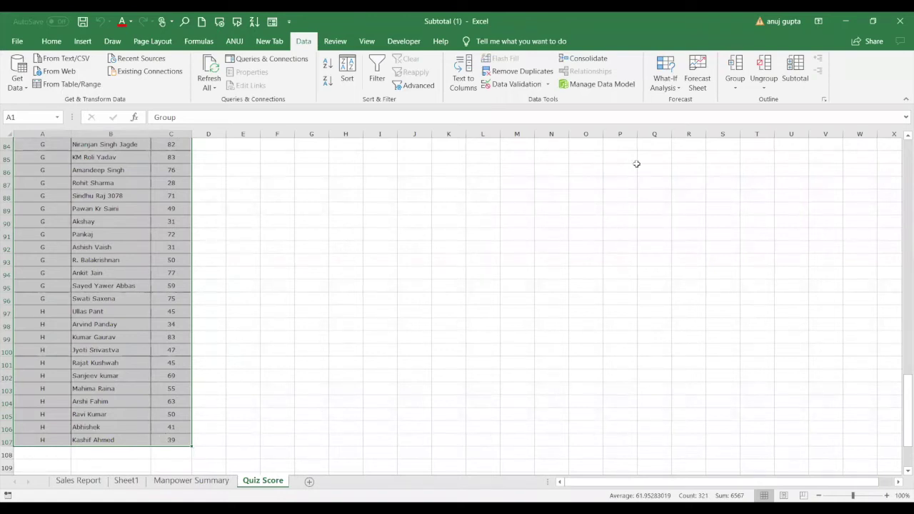
Step: Add Max subtotals of Score at each change in Group
{"action": "left_click", "coordinate": [802, 73]}
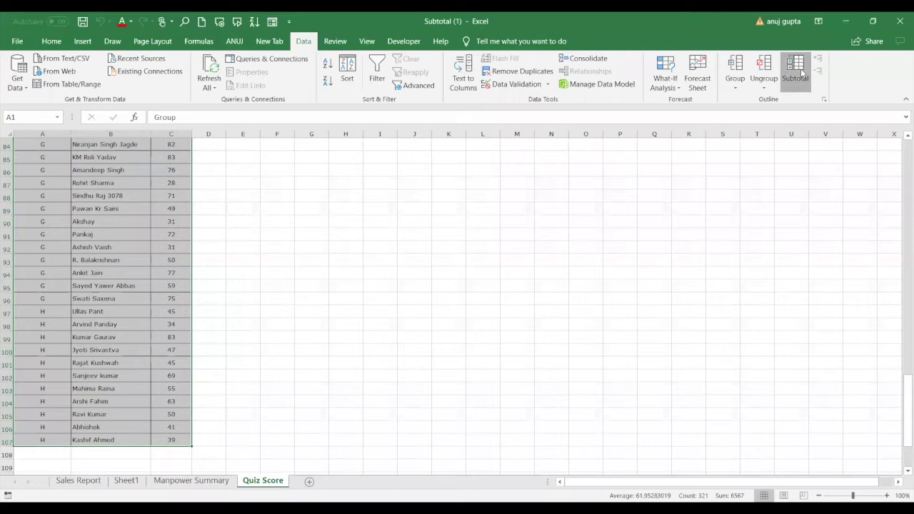
{"action": "left_click", "coordinate": [536, 151]}
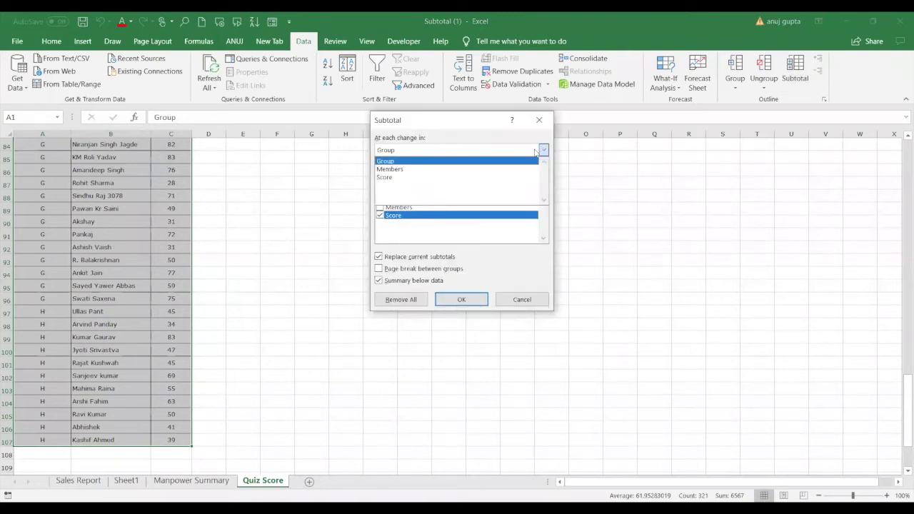
{"action": "left_click", "coordinate": [492, 162]}
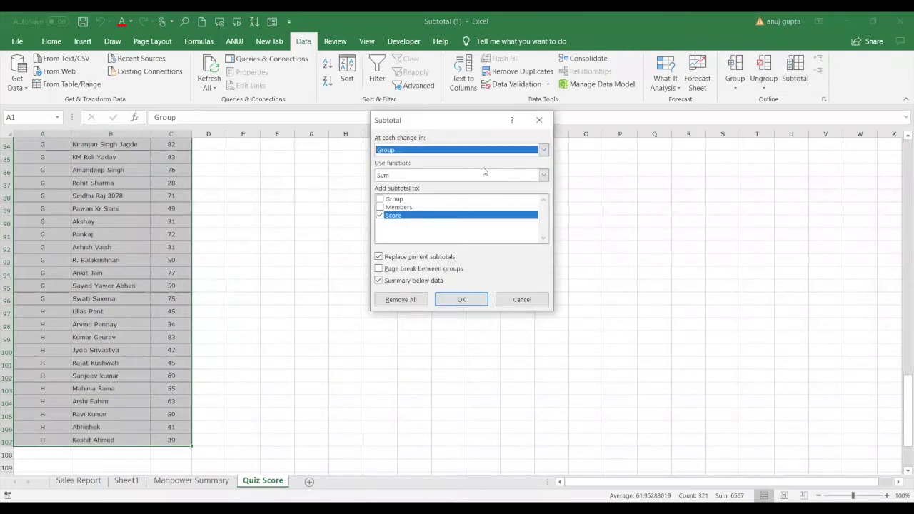
{"action": "left_click", "coordinate": [544, 175]}
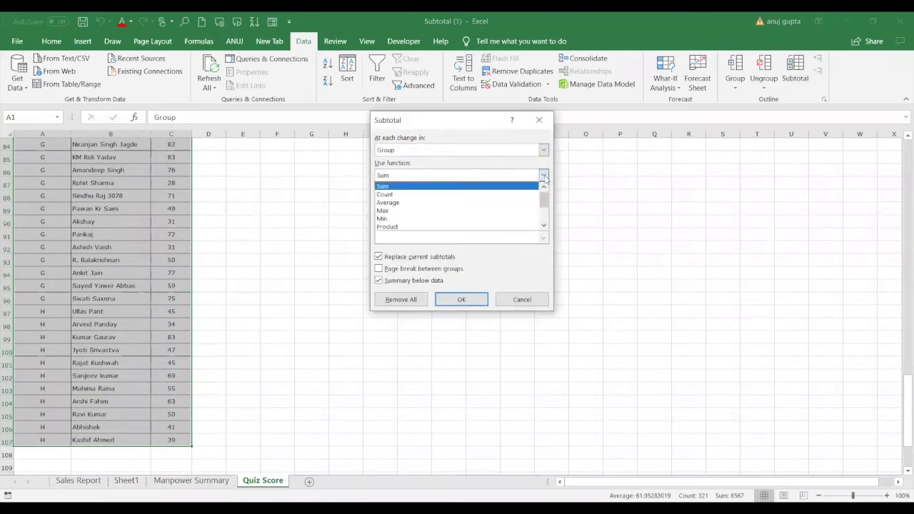
{"action": "left_click", "coordinate": [512, 211]}
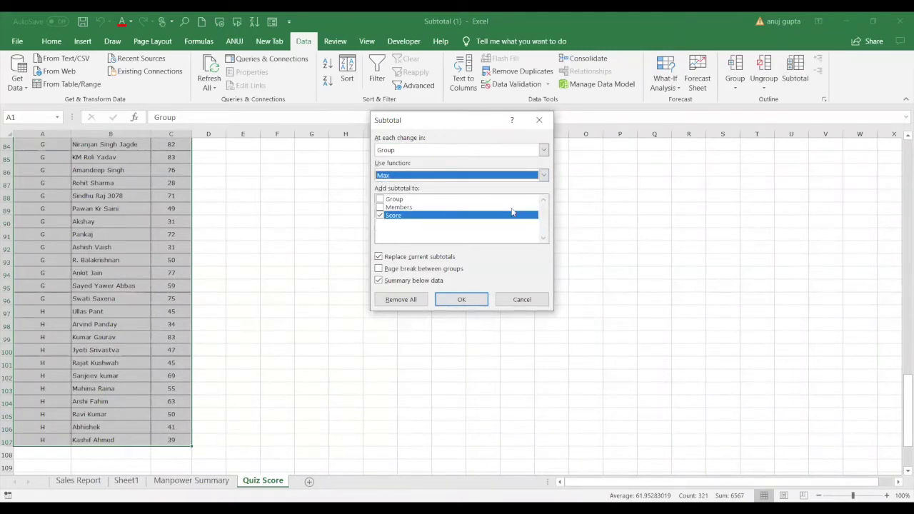
{"action": "left_click", "coordinate": [453, 217]}
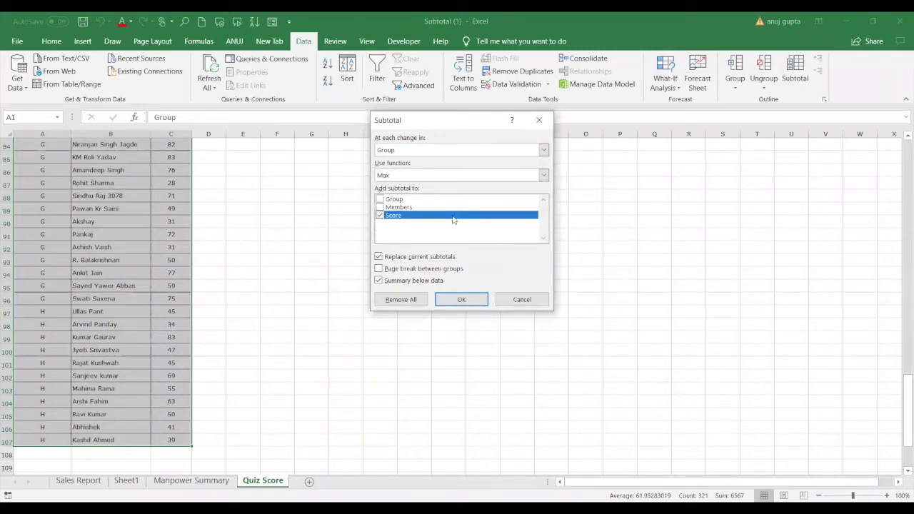
{"action": "left_click", "coordinate": [461, 300]}
Step: Reselect the whole subtotalled quiz table and reopen the Subtotal settings
{"action": "left_click", "coordinate": [371, 283]}
{"action": "key", "text": "Up"}
{"action": "key", "text": "Up"}
{"action": "key", "text": "Up"}
{"action": "key", "text": "Up"}
{"action": "key", "text": "Up"}
{"action": "key", "text": "Up"}
{"action": "key", "text": "Up"}
{"action": "key", "text": "Up"}
{"action": "key", "text": "Up"}
{"action": "key", "text": "Up"}
{"action": "key", "text": "Up"}
{"action": "key", "text": "Up"}
{"action": "key", "text": "Up"}
{"action": "key", "text": "Up"}
{"action": "key", "text": "Up"}
{"action": "key", "text": "Up"}
{"action": "scroll", "coordinate": [373, 281], "scroll_direction": "up", "scroll_amount": 4}
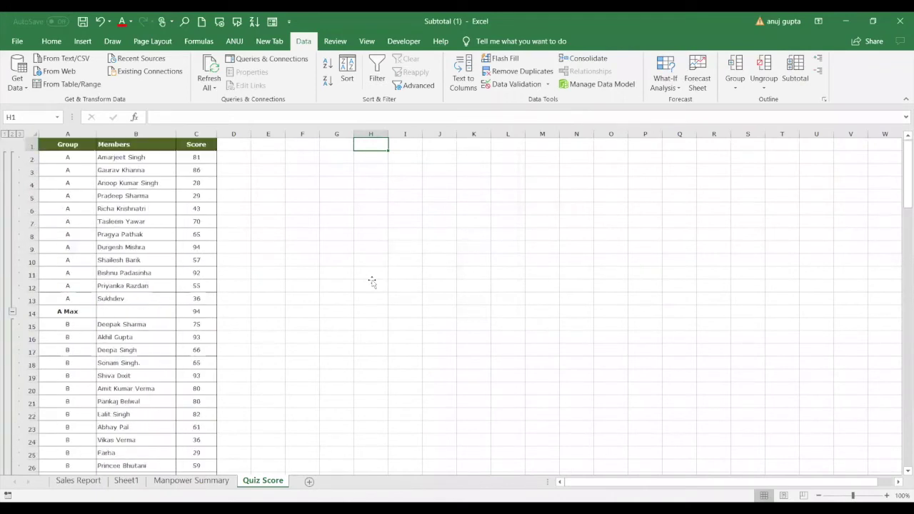
{"action": "key", "text": "Down"}
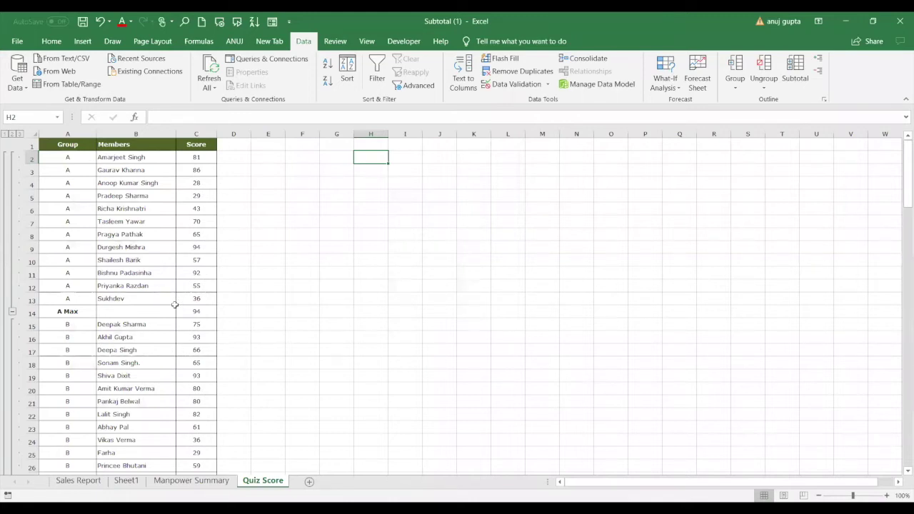
{"action": "left_click_drag", "start_coordinate": [66, 146], "coordinate": [136, 337]}
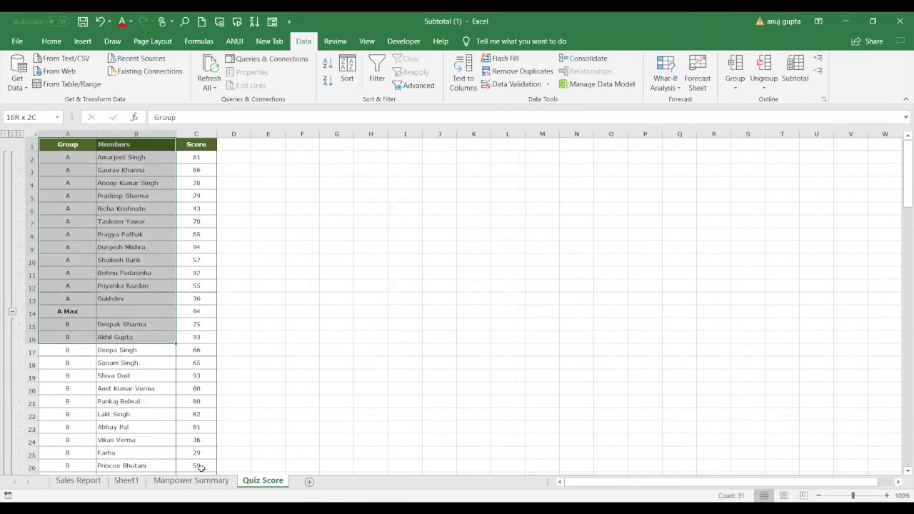
{"action": "key", "text": "ctrl+shift+End"}
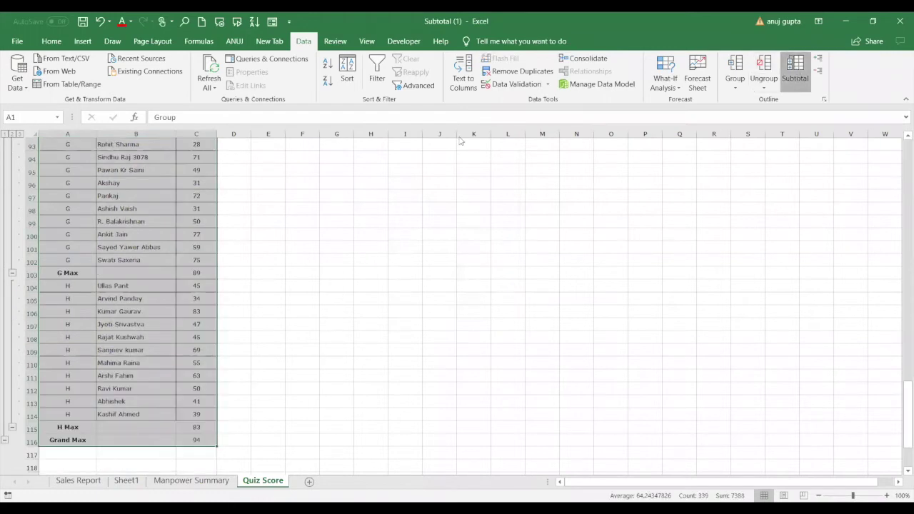
{"action": "left_click", "coordinate": [798, 72]}
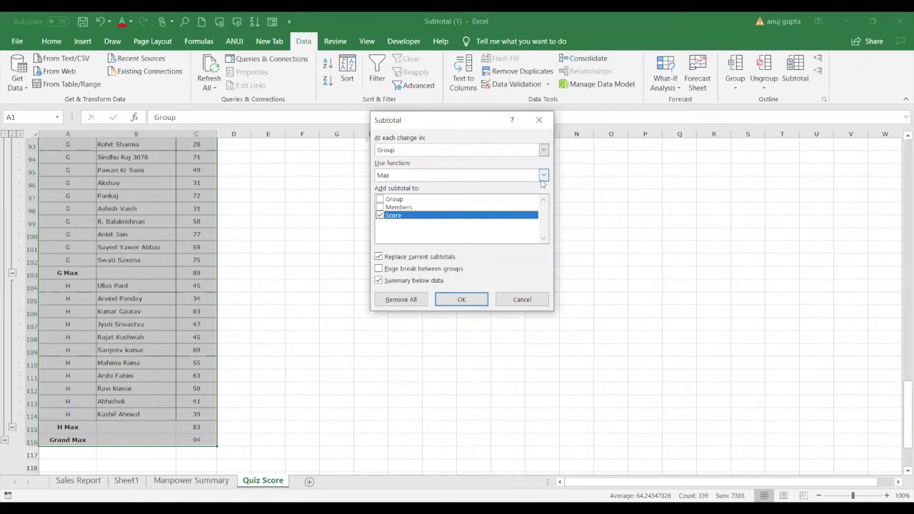
Step: Switch the quiz subtotals from Max to Min of Score for each Group
{"action": "left_click", "coordinate": [542, 180]}
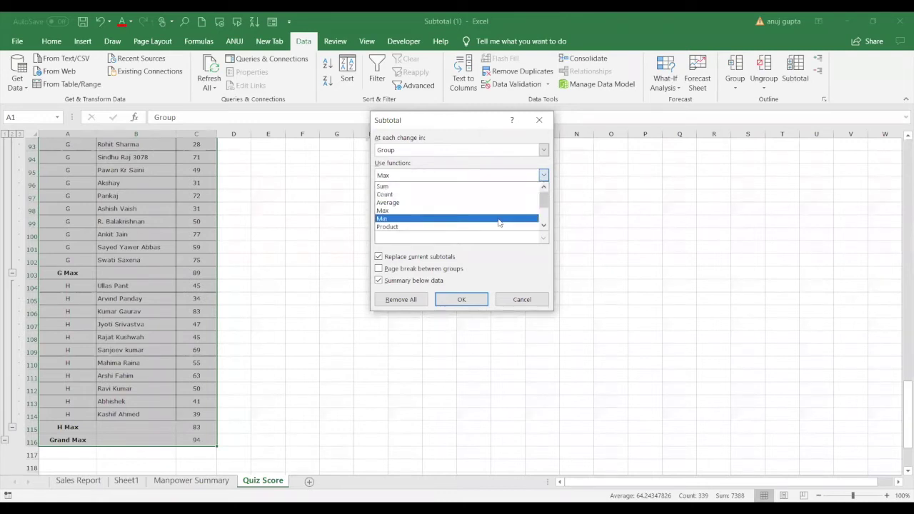
{"action": "left_click", "coordinate": [499, 220]}
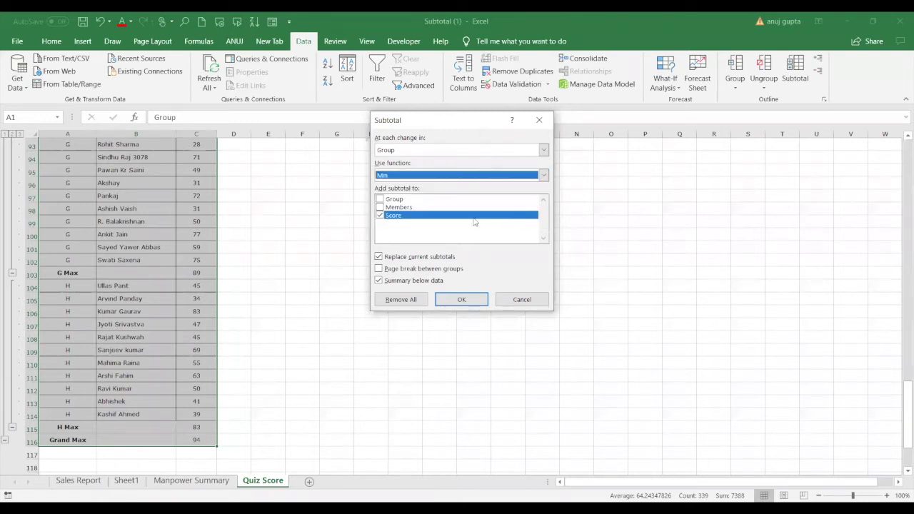
{"action": "left_click", "coordinate": [462, 300]}
Step: Select the Grand Min row to check its SUBTOTAL formula
{"action": "left_click", "coordinate": [199, 281]}
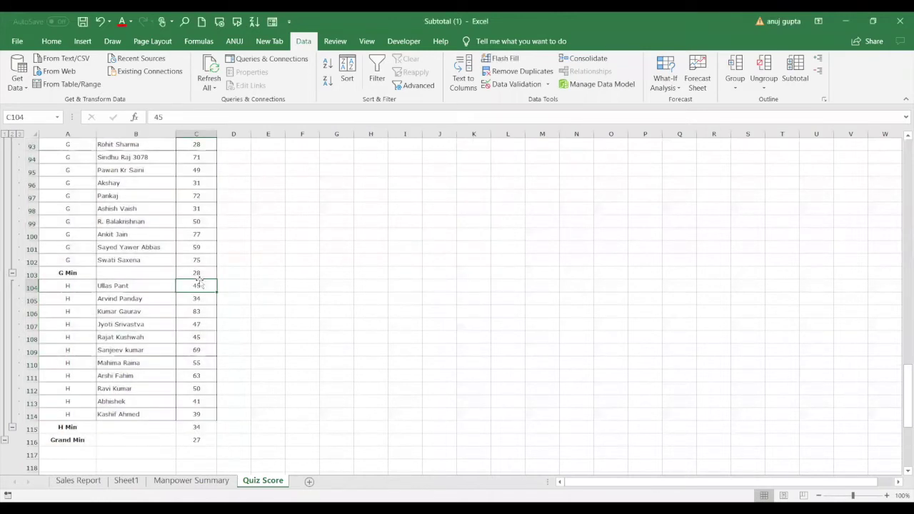
{"action": "left_click", "coordinate": [202, 441]}
{"action": "left_click_drag", "start_coordinate": [121, 436], "coordinate": [84, 440]}
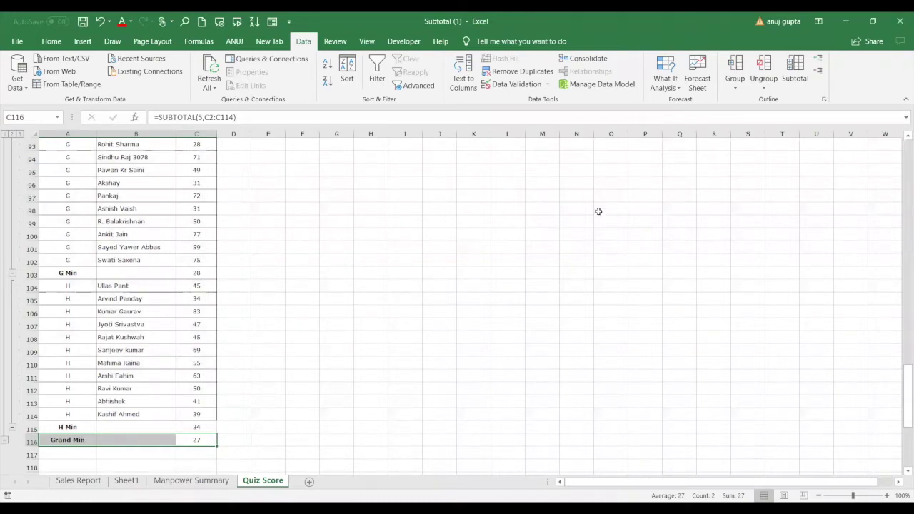
Step: Close the Subtotal workbook with Don't Save, after cancelling the first save prompt
{"action": "left_click", "coordinate": [900, 20]}
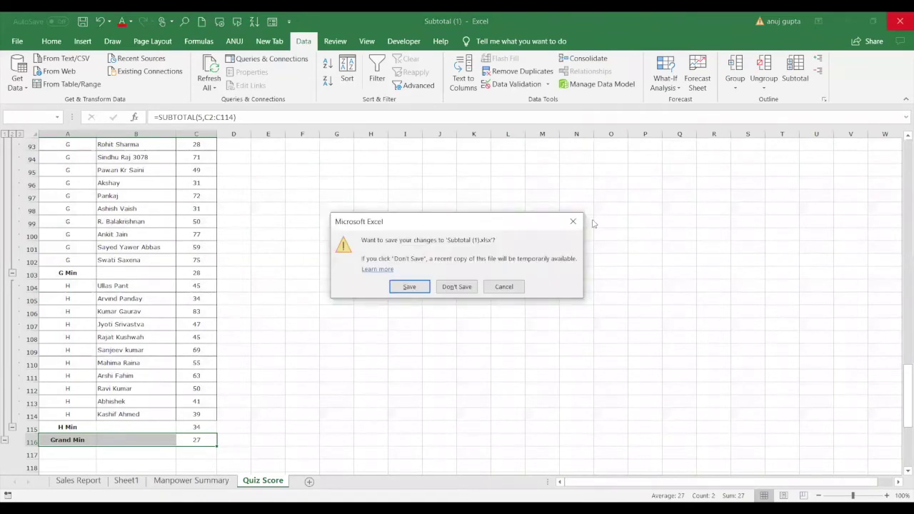
{"action": "left_click", "coordinate": [576, 223]}
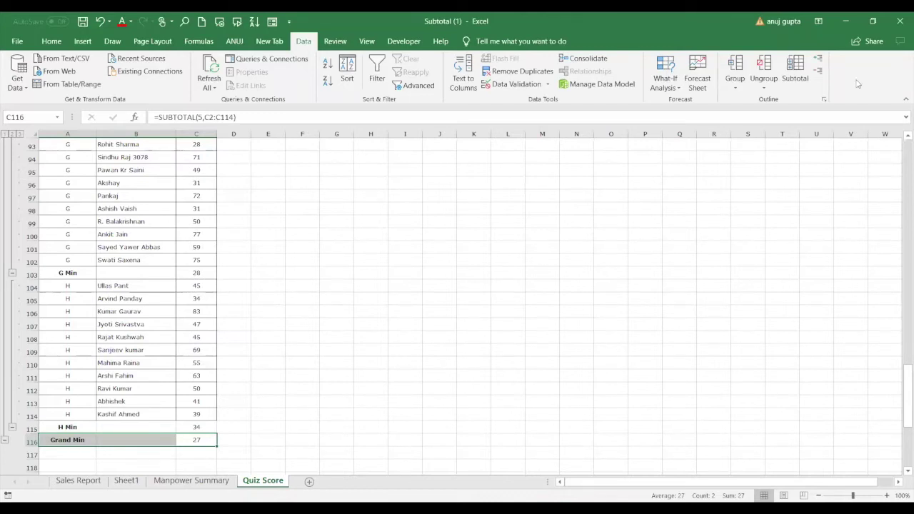
{"action": "left_click", "coordinate": [901, 20]}
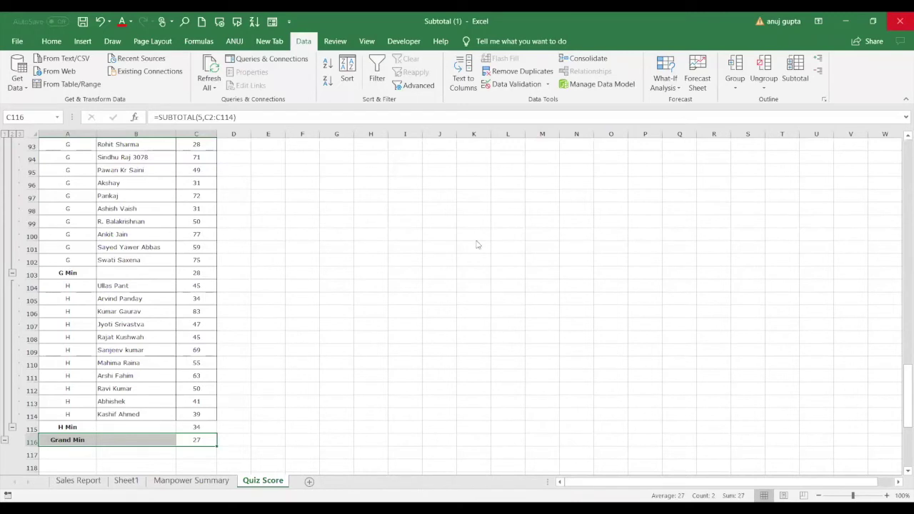
{"action": "left_click", "coordinate": [462, 290]}
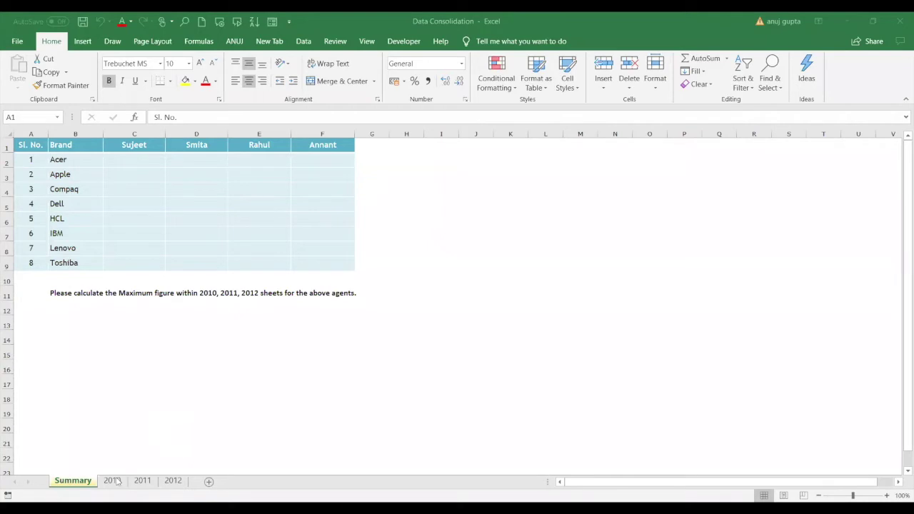
Step: Browse the 2010, 2011 and 2012 brand tables, then insert a blank Sheet1 beside Summary
{"action": "left_click", "coordinate": [143, 481]}
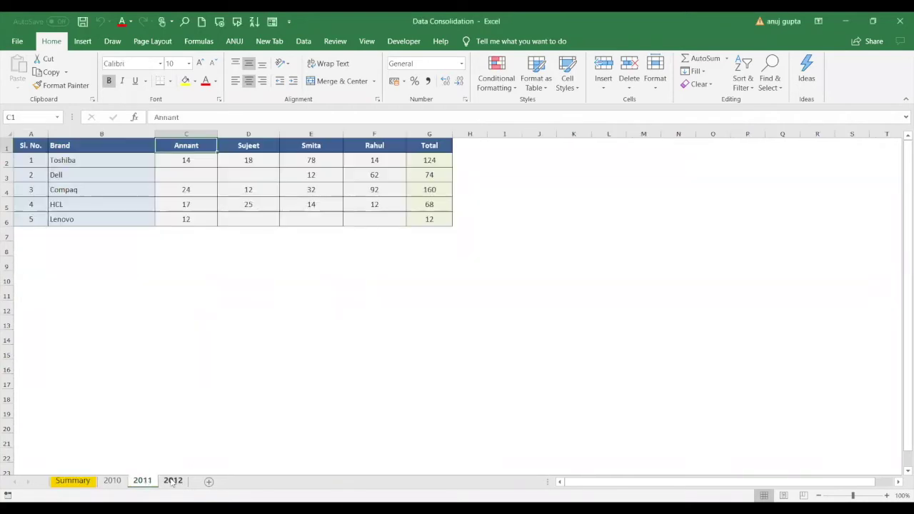
{"action": "key", "text": "ctrl+Page_Down"}
{"action": "left_click", "coordinate": [142, 481]}
{"action": "left_click", "coordinate": [113, 481]}
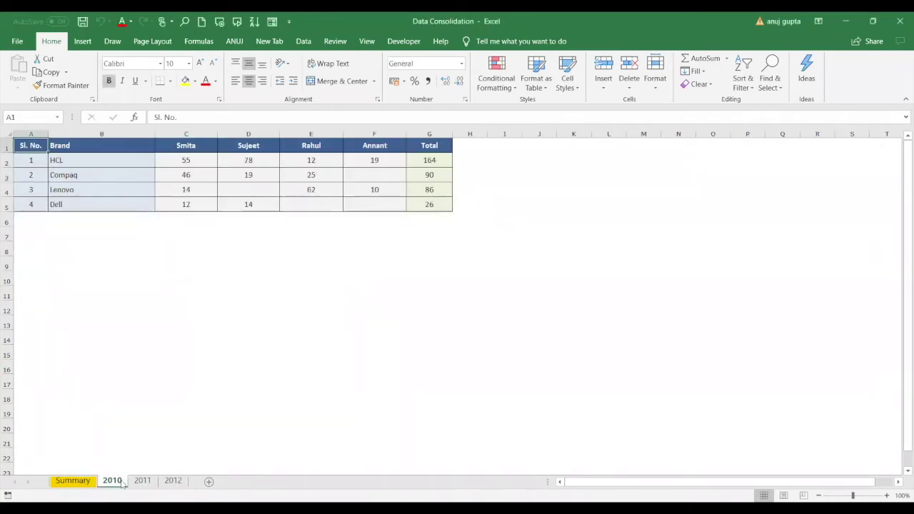
{"action": "left_click", "coordinate": [142, 481]}
{"action": "left_click", "coordinate": [172, 483]}
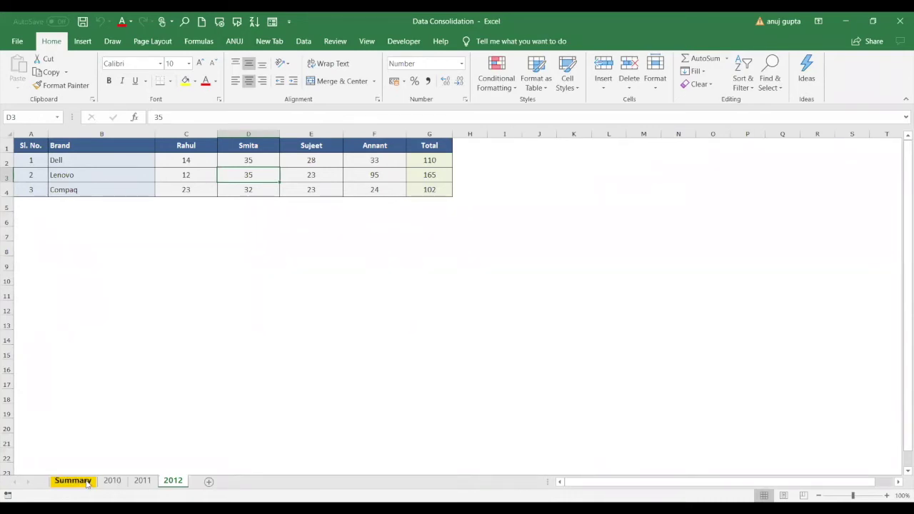
{"action": "left_click", "coordinate": [86, 482]}
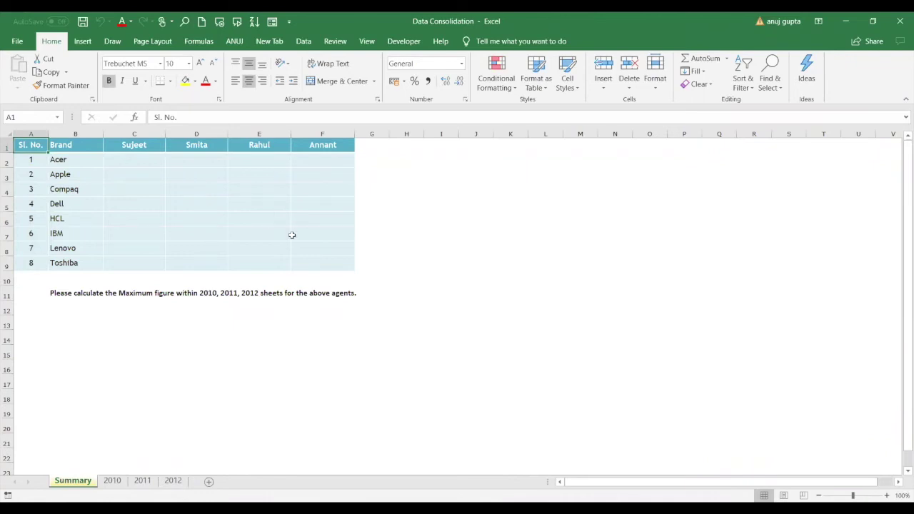
{"action": "left_click", "coordinate": [209, 483]}
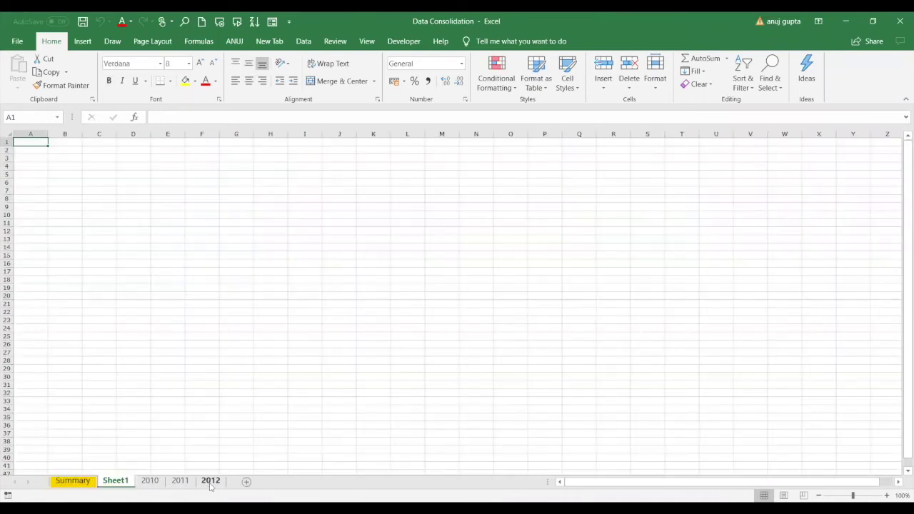
Step: Review the 2010, 2011 and 2012 brand figures, selecting the 2010 table
{"action": "left_click", "coordinate": [149, 483]}
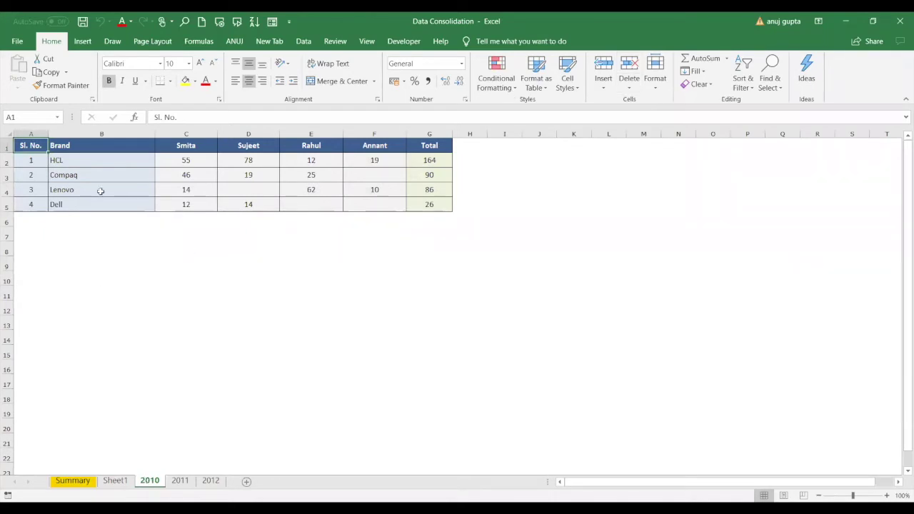
{"action": "mouse_move", "coordinate": [62, 162]}
{"action": "left_mouse_down"}
{"action": "mouse_move", "coordinate": [281, 201]}
{"action": "mouse_move", "coordinate": [419, 200]}
{"action": "left_mouse_up"}
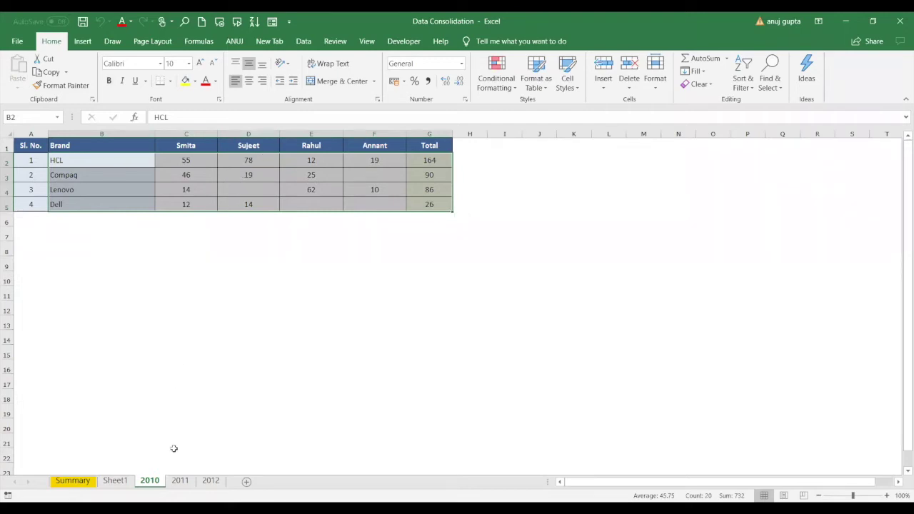
{"action": "left_click", "coordinate": [180, 480]}
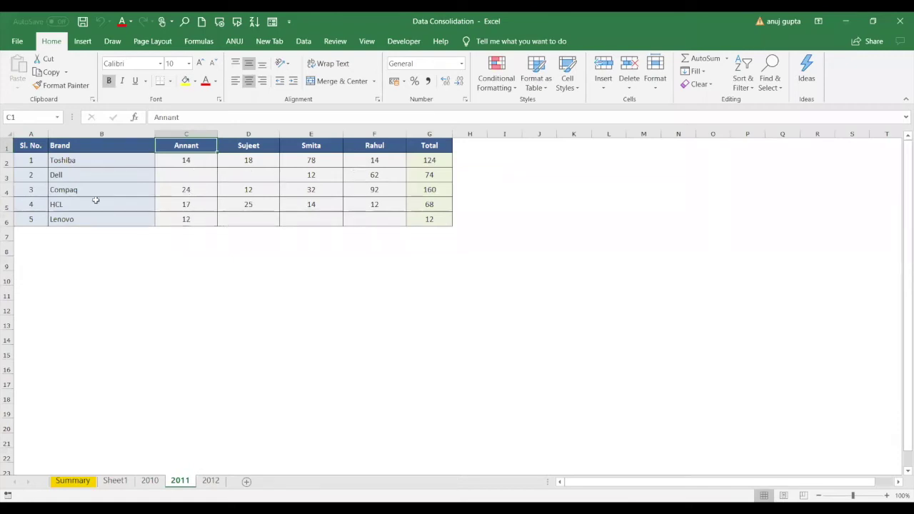
{"action": "left_click", "coordinate": [210, 481]}
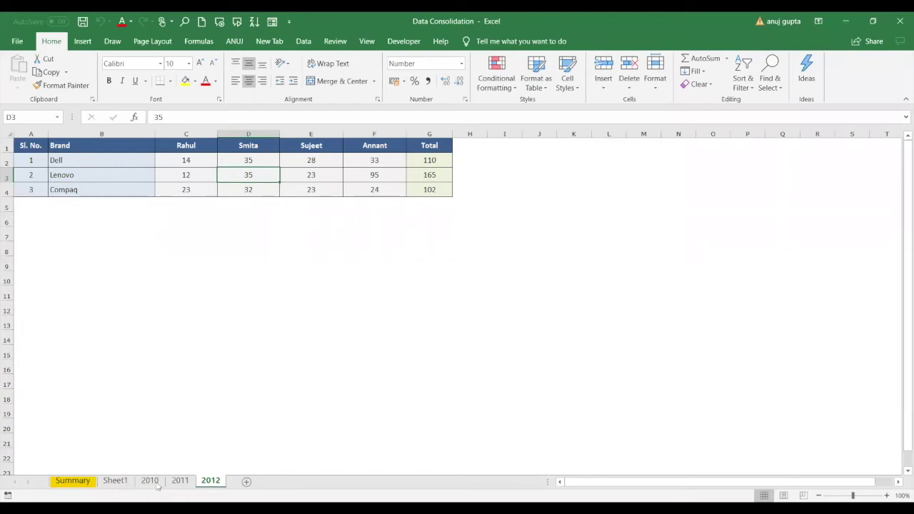
Step: Go to the empty Sheet1 and bring up the Data ribbon commands
{"action": "left_click", "coordinate": [116, 481]}
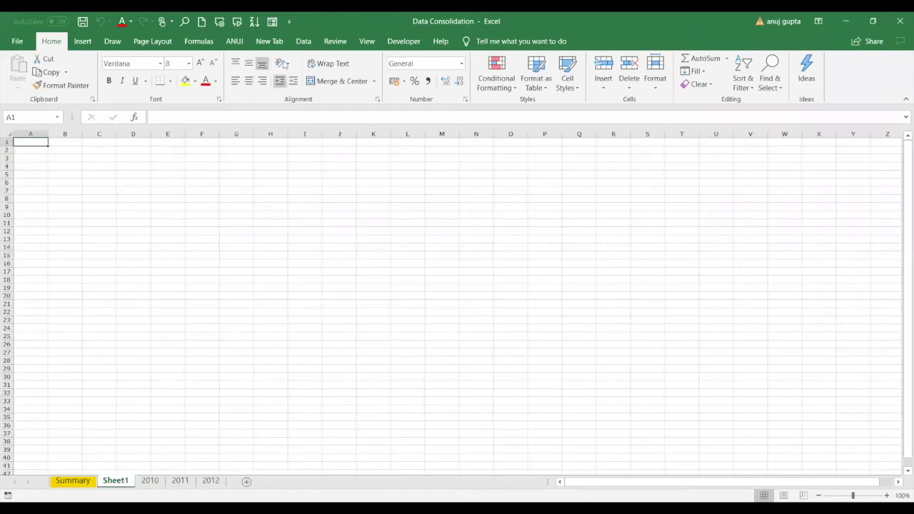
{"action": "left_click", "coordinate": [300, 42]}
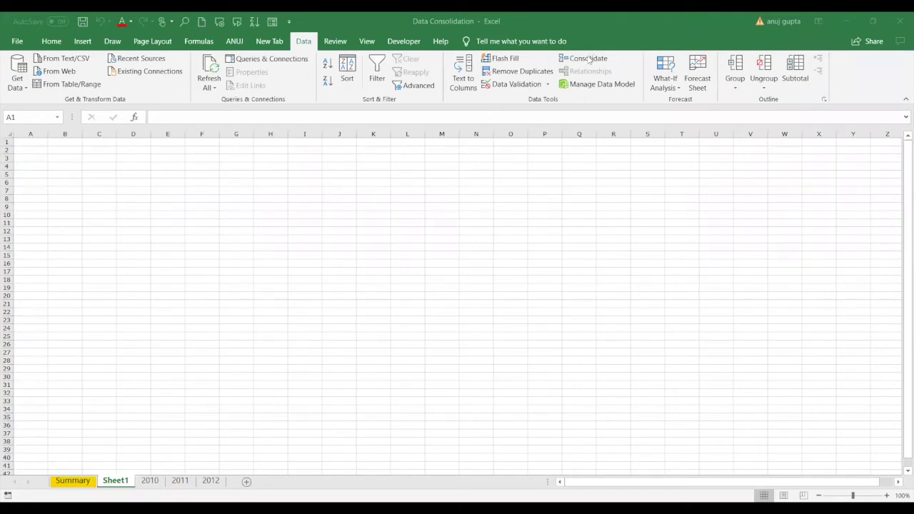
{"action": "left_click", "coordinate": [597, 60]}
{"action": "left_click", "coordinate": [611, 61]}
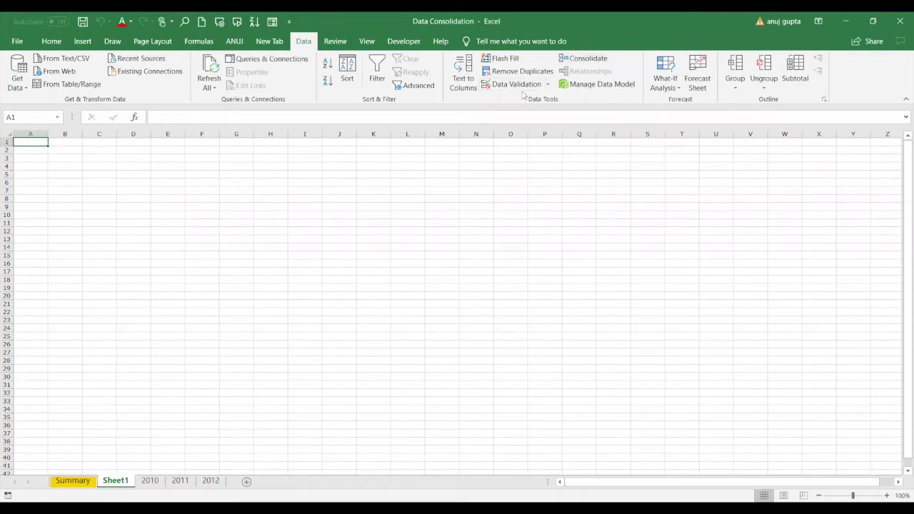
{"action": "left_click", "coordinate": [590, 61]}
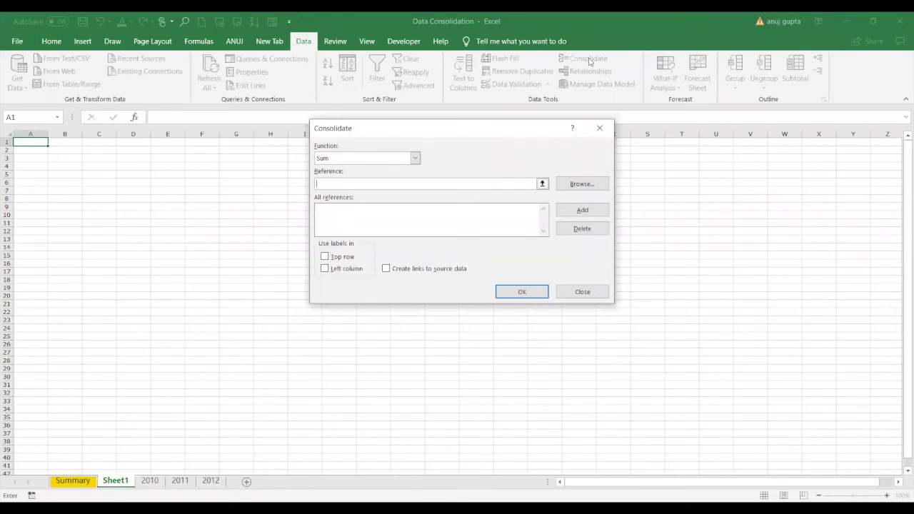
Step: Keep Sum as the function and add '2010'!B1:G5 as the first reference
{"action": "left_click", "coordinate": [415, 160]}
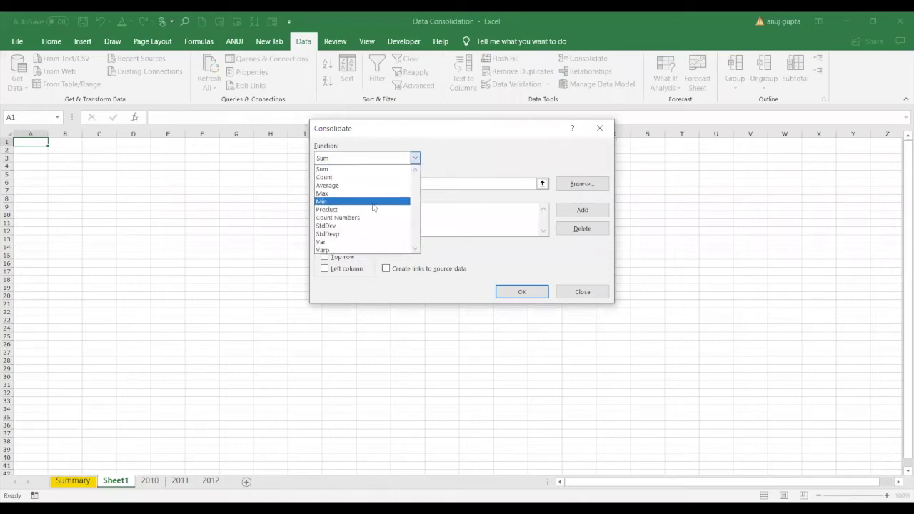
{"action": "left_click", "coordinate": [352, 169]}
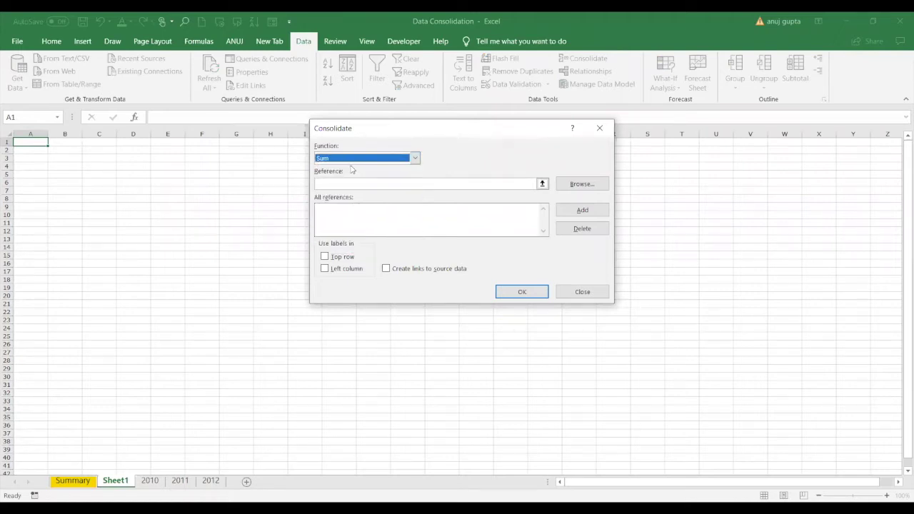
{"action": "key", "text": "Tab"}
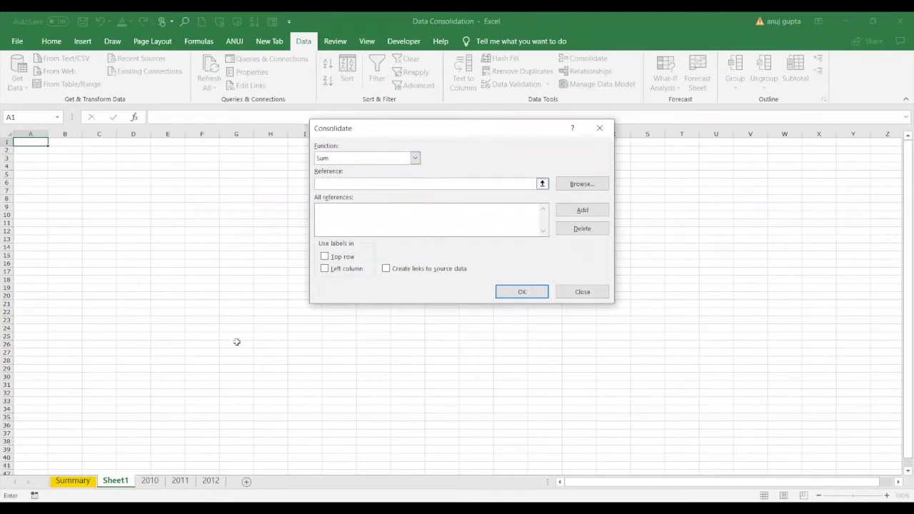
{"action": "left_click", "coordinate": [149, 480]}
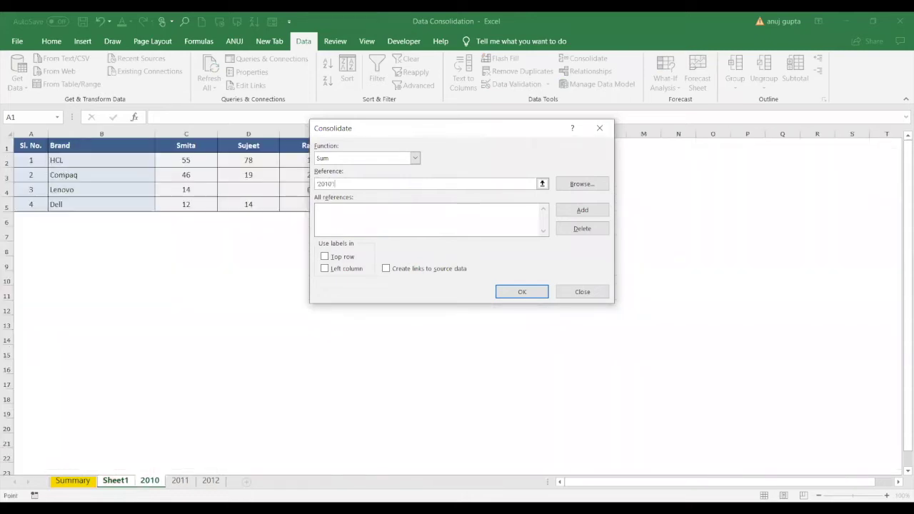
{"action": "left_click", "coordinate": [82, 145]}
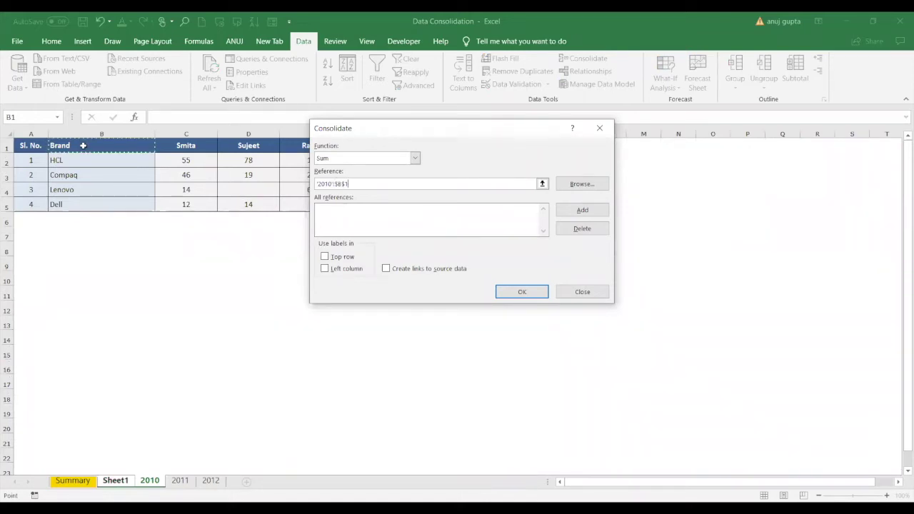
{"action": "left_click_drag", "start_coordinate": [83, 145], "coordinate": [418, 209]}
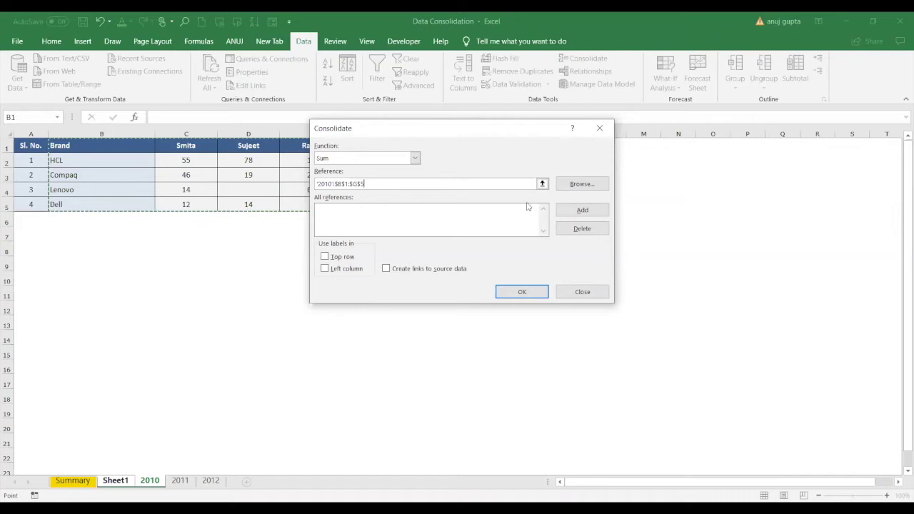
{"action": "left_click", "coordinate": [577, 209]}
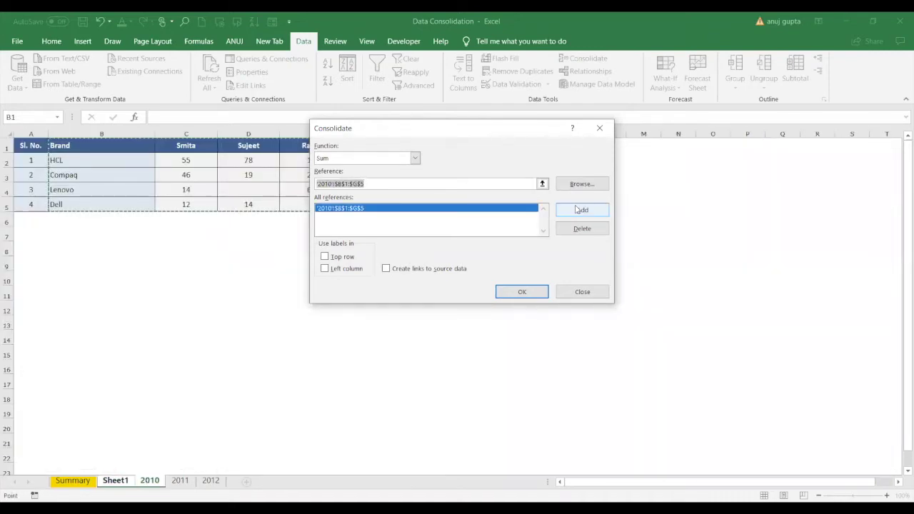
Step: Add '2011'!B1:G6 and '2012'!B1:G4, and tick Top row and Left column labels
{"action": "left_click", "coordinate": [178, 481]}
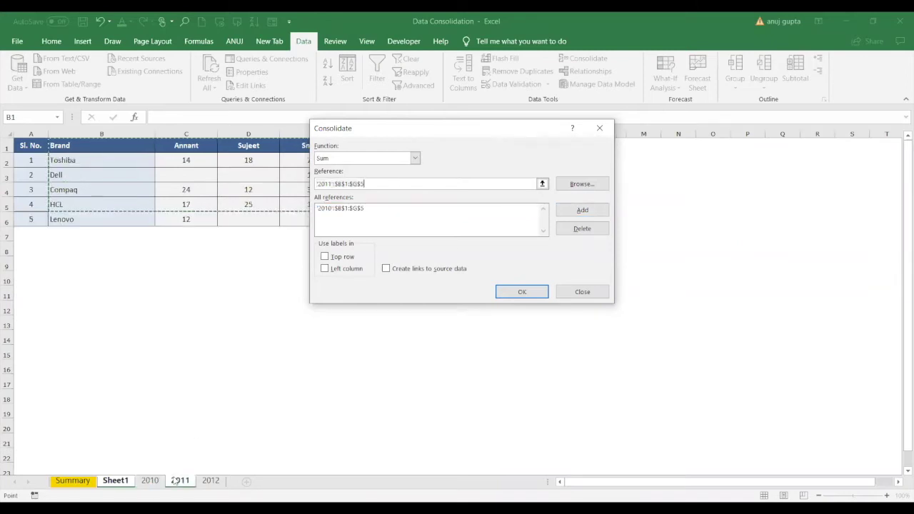
{"action": "left_click", "coordinate": [83, 144]}
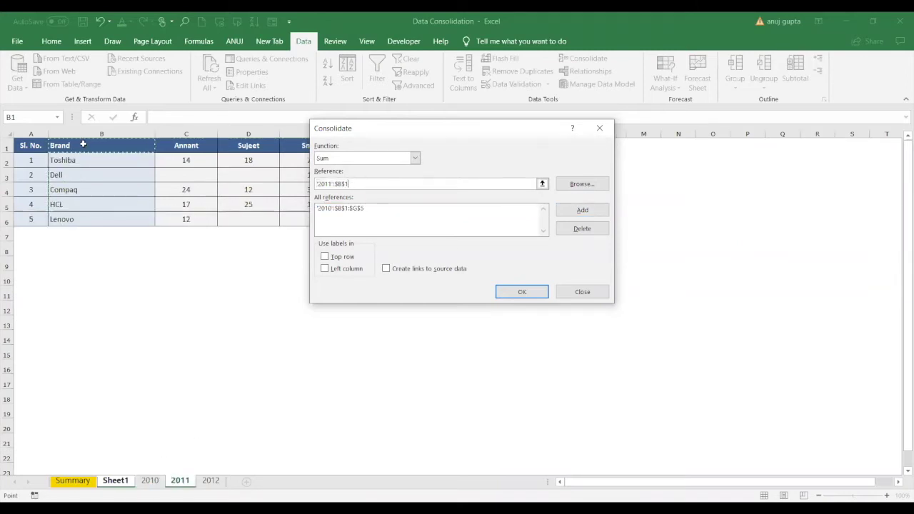
{"action": "left_click_drag", "start_coordinate": [83, 144], "coordinate": [417, 225]}
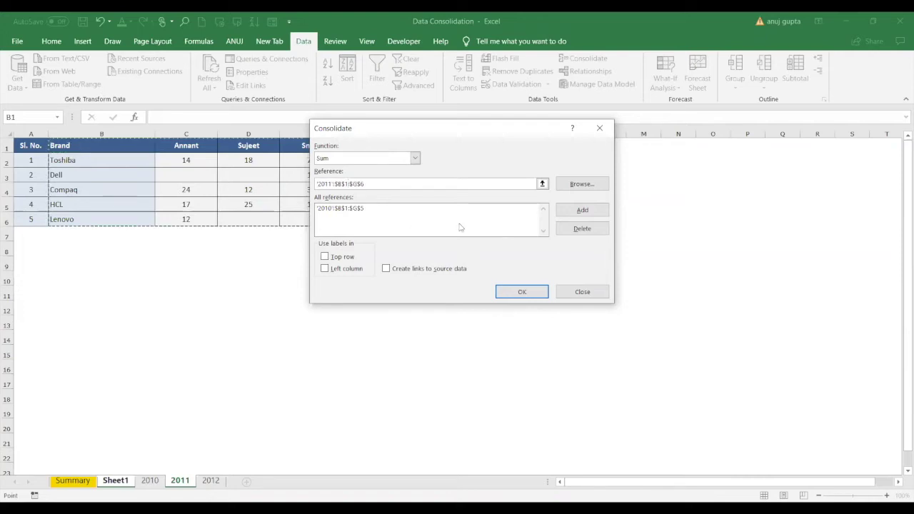
{"action": "left_click", "coordinate": [583, 211]}
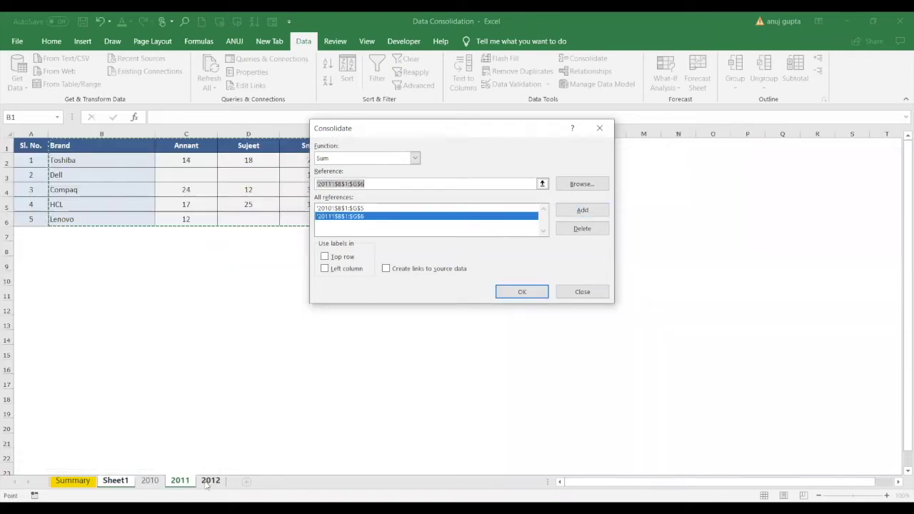
{"action": "left_click", "coordinate": [211, 481]}
{"action": "left_click", "coordinate": [77, 145]}
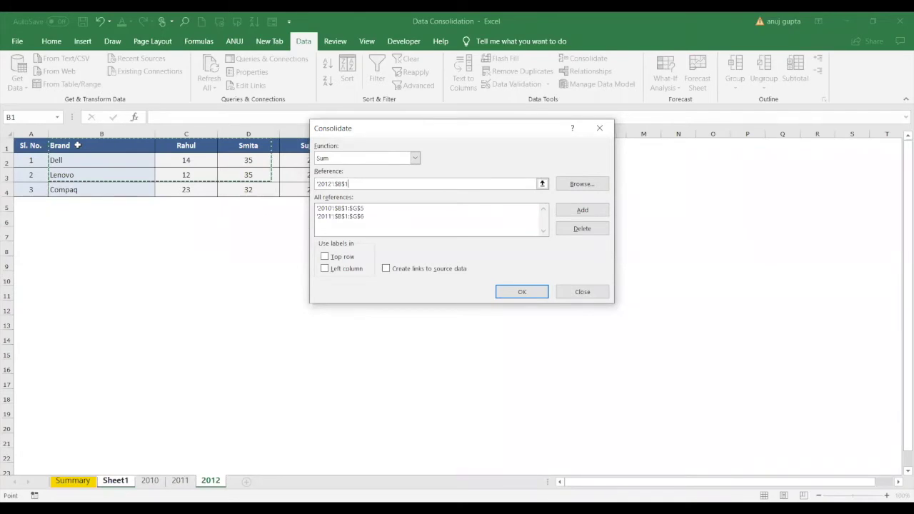
{"action": "left_click_drag", "start_coordinate": [77, 145], "coordinate": [414, 190]}
{"action": "left_click", "coordinate": [583, 210]}
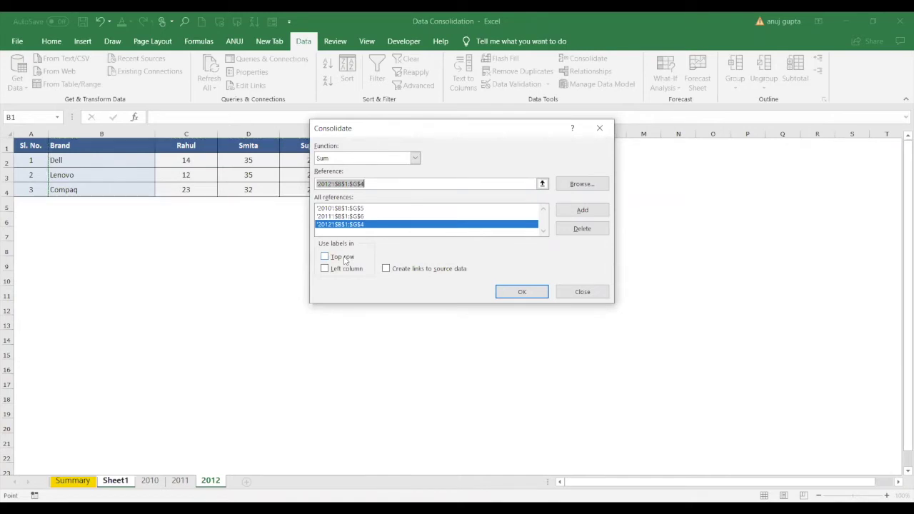
{"action": "left_click", "coordinate": [345, 258]}
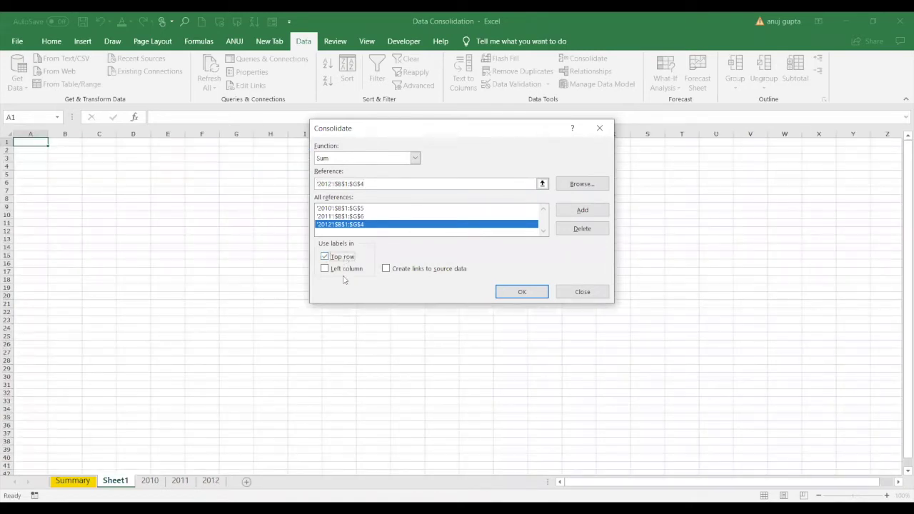
{"action": "left_click", "coordinate": [344, 272]}
Step: Run the consolidation so Sheet1 shows summed brand-by-agent figures, HCL totalling 232
{"action": "left_click", "coordinate": [524, 293]}
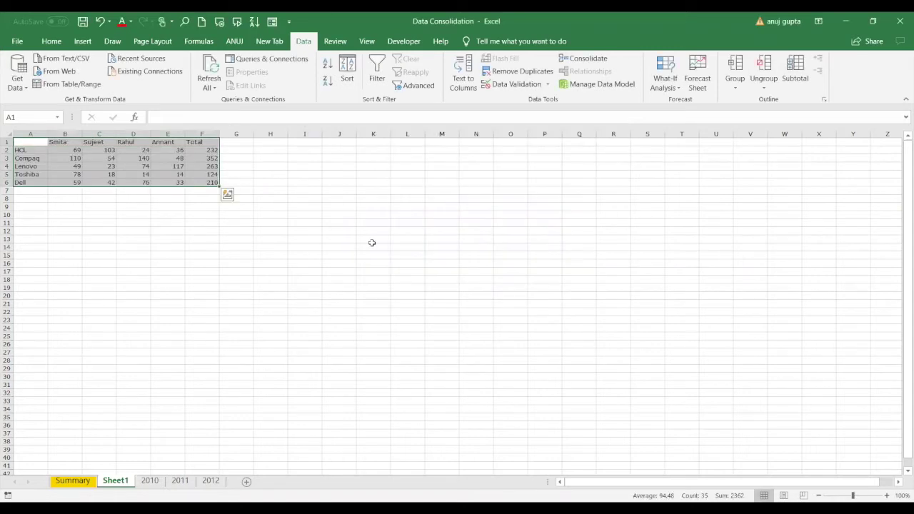
{"action": "left_click", "coordinate": [102, 287]}
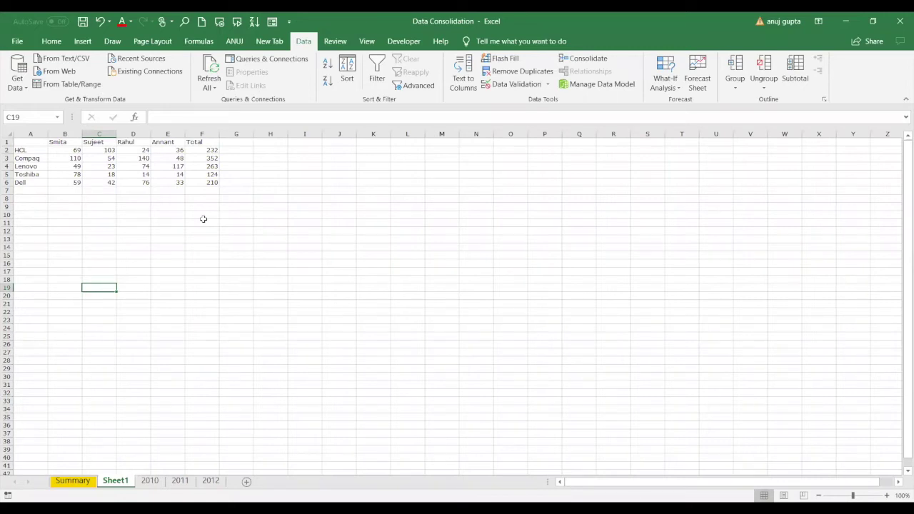
{"action": "left_click", "coordinate": [568, 61]}
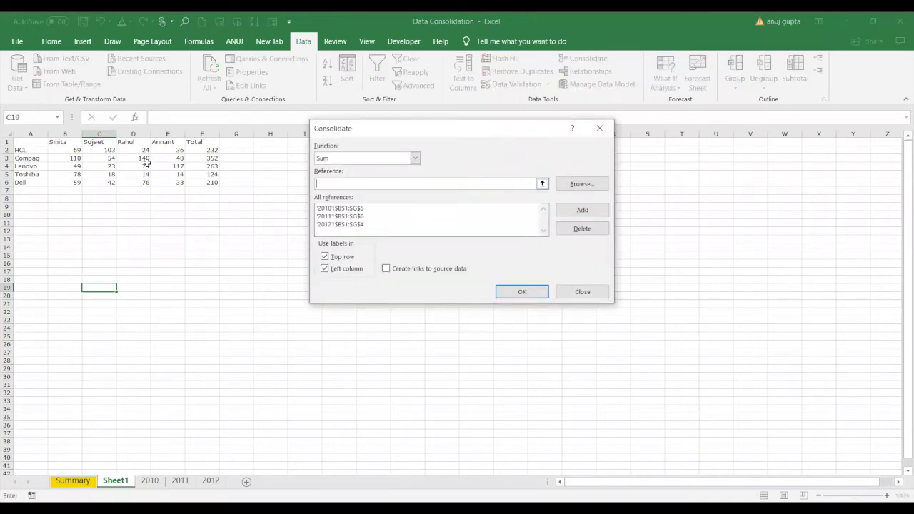
Step: Select the 2010 brand table B1:G5 as the Consolidate reference
{"action": "left_click", "coordinate": [160, 483]}
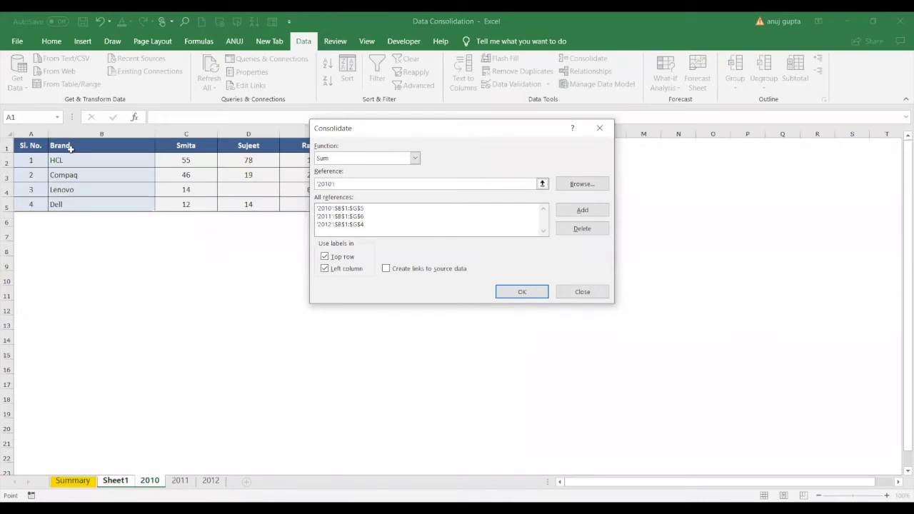
{"action": "left_click_drag", "start_coordinate": [71, 148], "coordinate": [422, 205]}
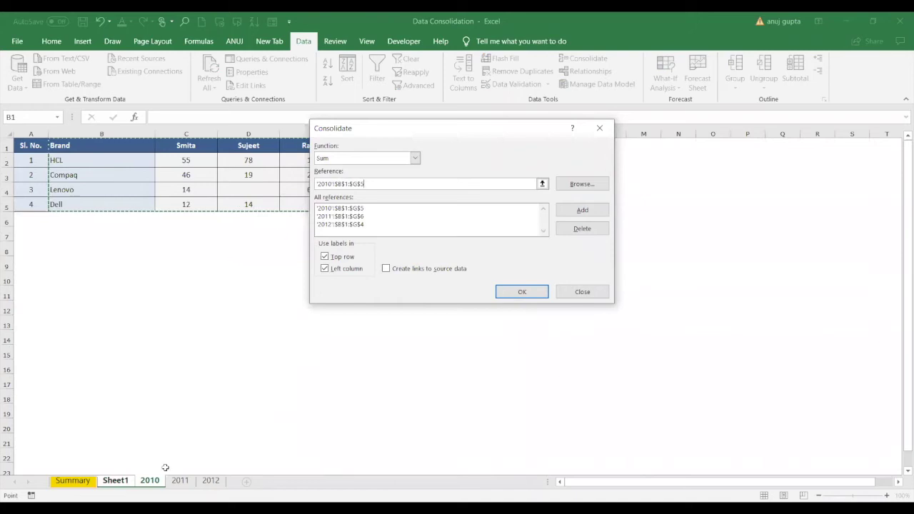
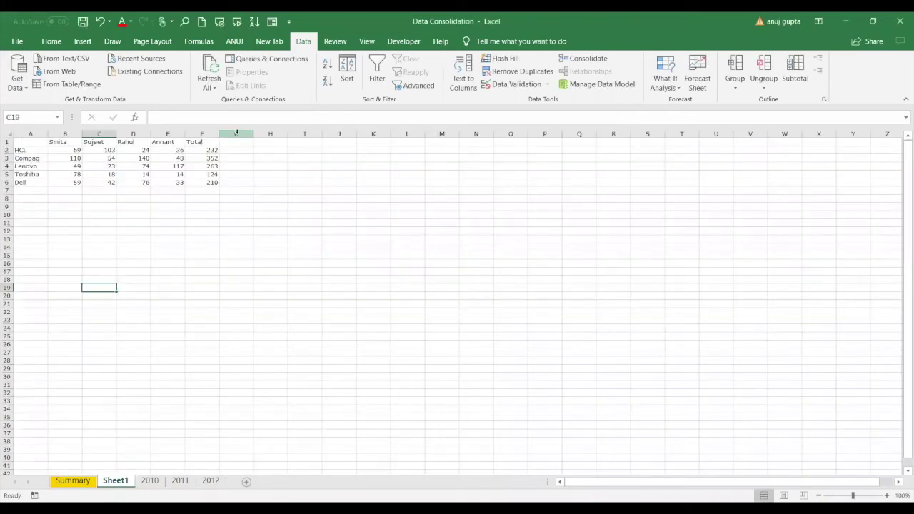
Step: On the Summary sheet, clear the brand names and data in B2:F9
{"action": "left_click", "coordinate": [77, 481]}
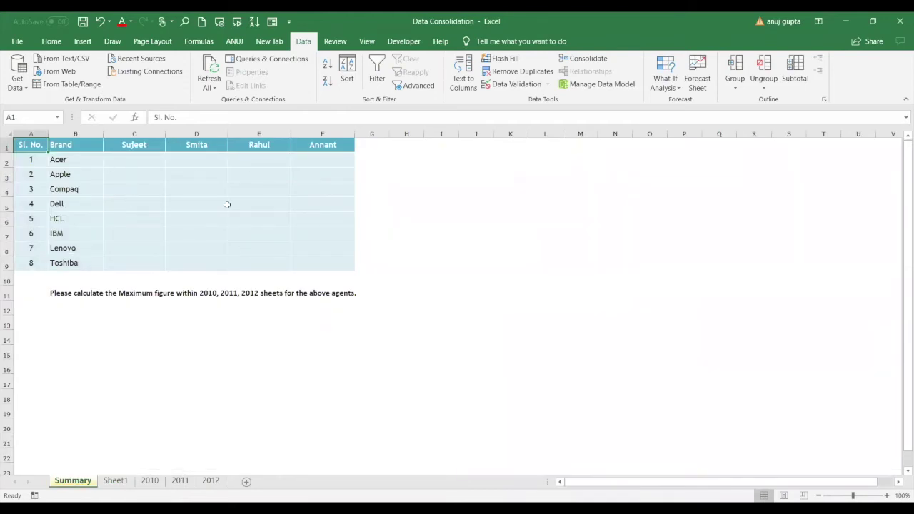
{"action": "left_click", "coordinate": [127, 156]}
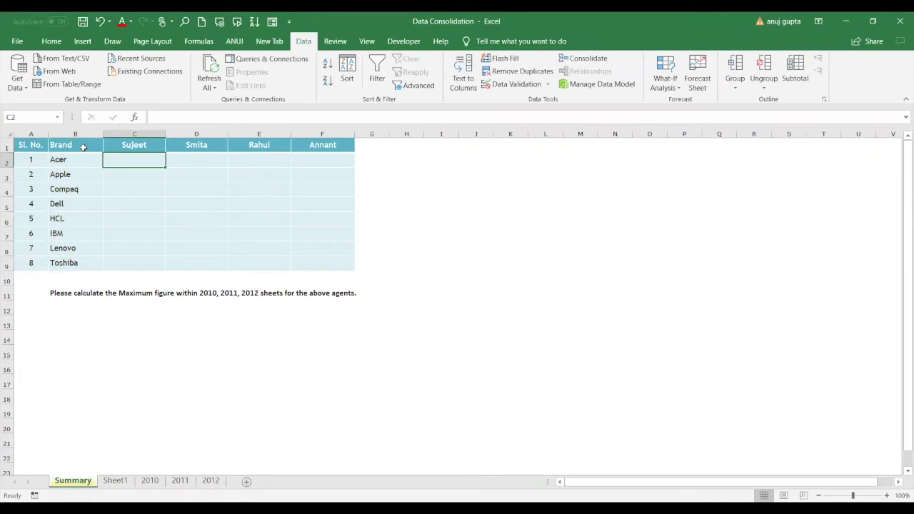
{"action": "left_click", "coordinate": [43, 159]}
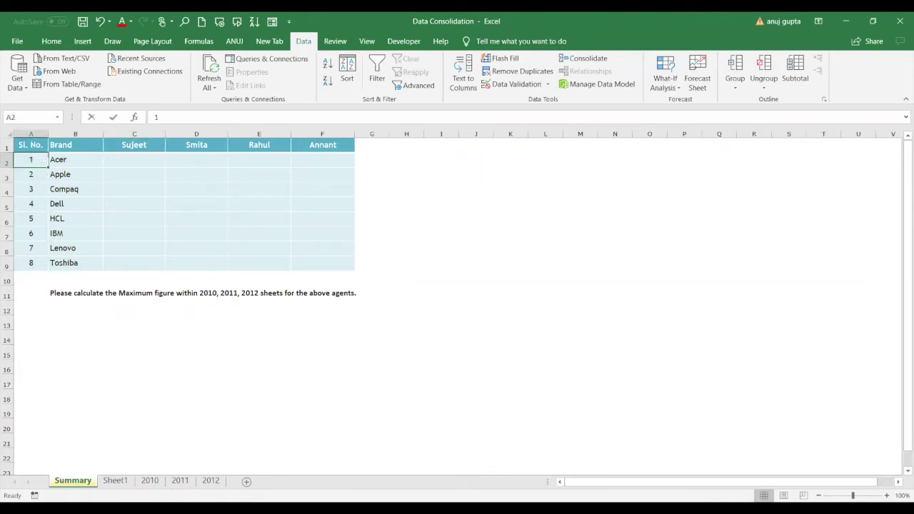
{"action": "key", "text": "F2"}
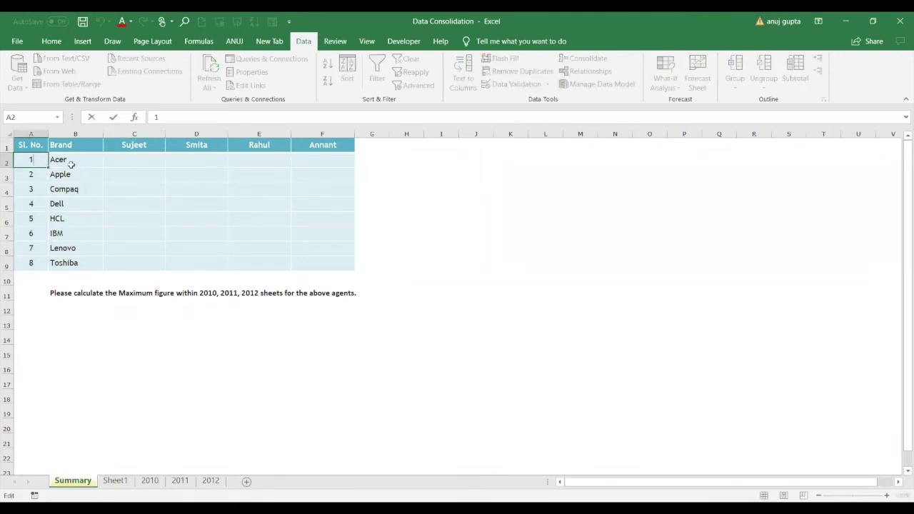
{"action": "left_click_drag", "start_coordinate": [72, 165], "coordinate": [305, 270]}
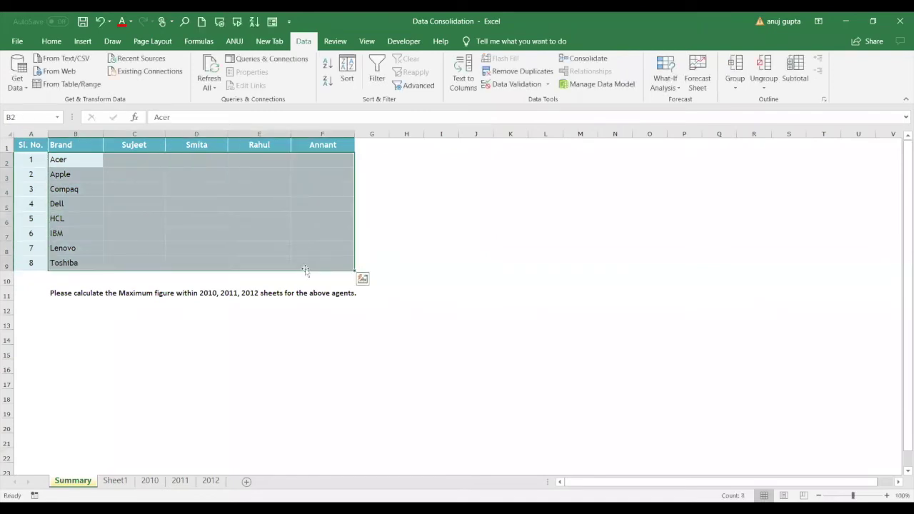
{"action": "key", "text": "Delete"}
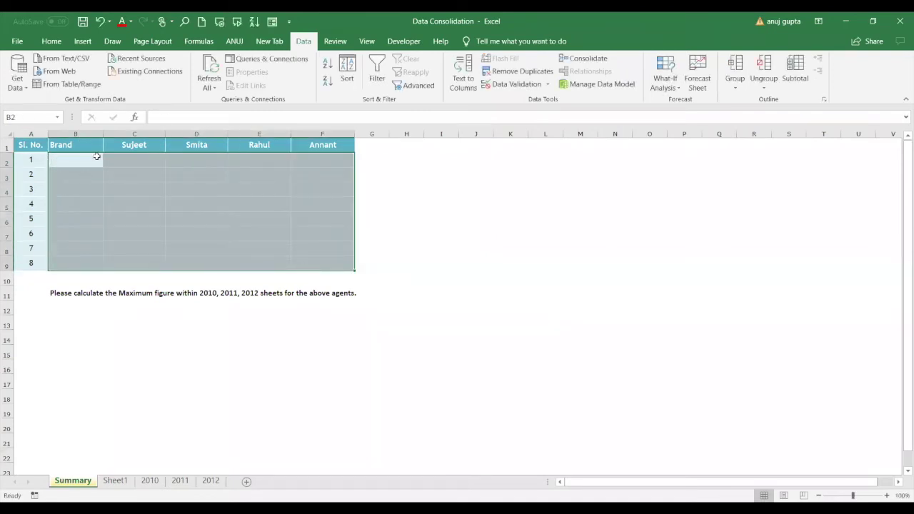
Step: In Consolidate with Sum, add the 2010 range B1:G5 and the 2011 range B1:G6
{"action": "left_click", "coordinate": [574, 60]}
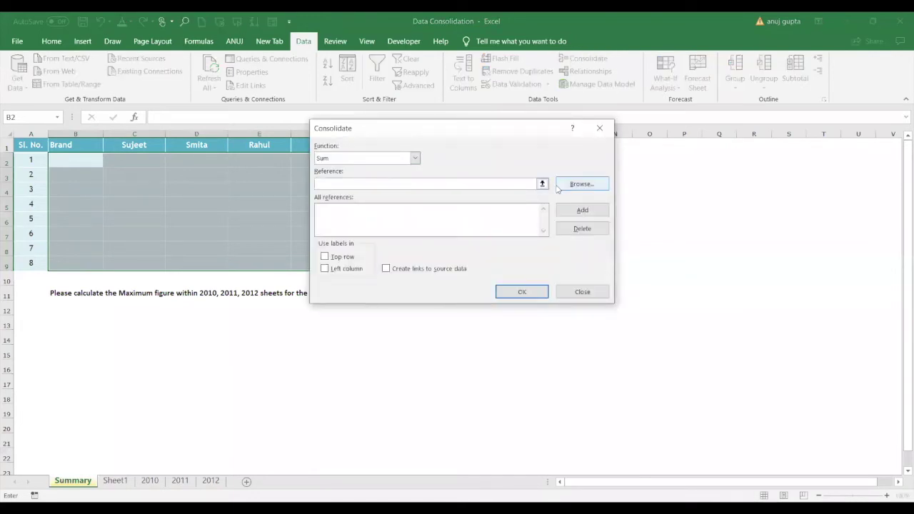
{"action": "left_click", "coordinate": [150, 481]}
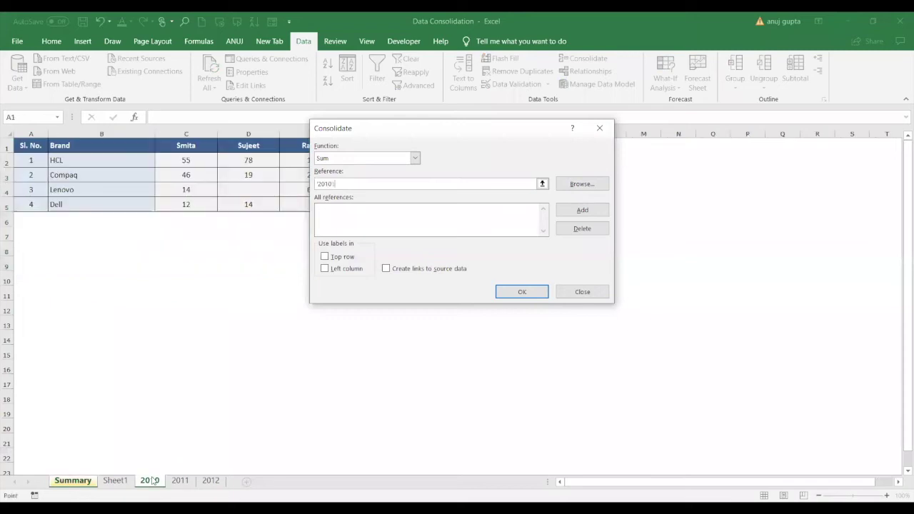
{"action": "left_click", "coordinate": [91, 144]}
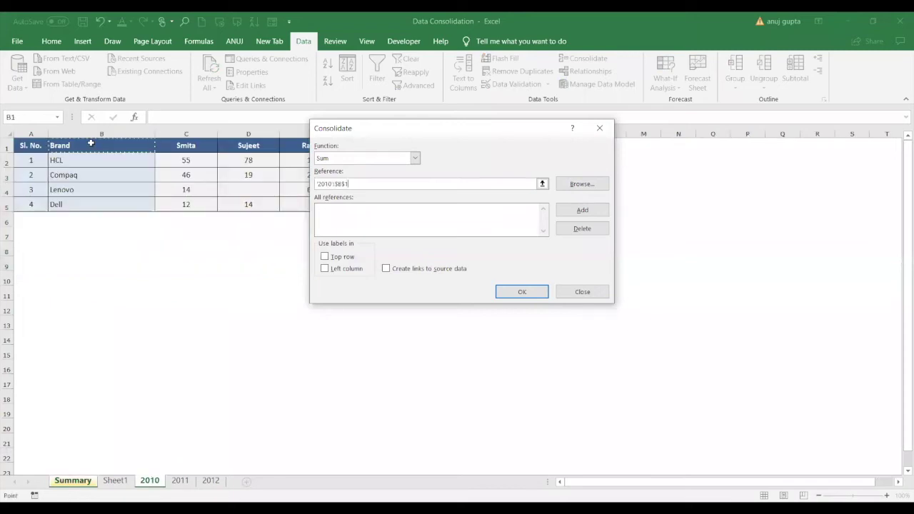
{"action": "left_click", "coordinate": [582, 209]}
{"action": "left_click", "coordinate": [176, 483]}
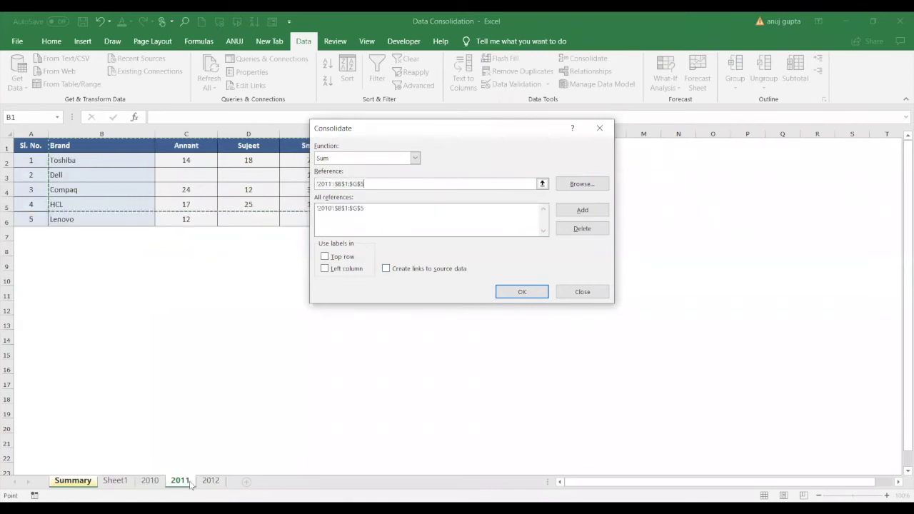
{"action": "left_click_drag", "start_coordinate": [90, 145], "coordinate": [429, 219]}
{"action": "left_click", "coordinate": [582, 209]}
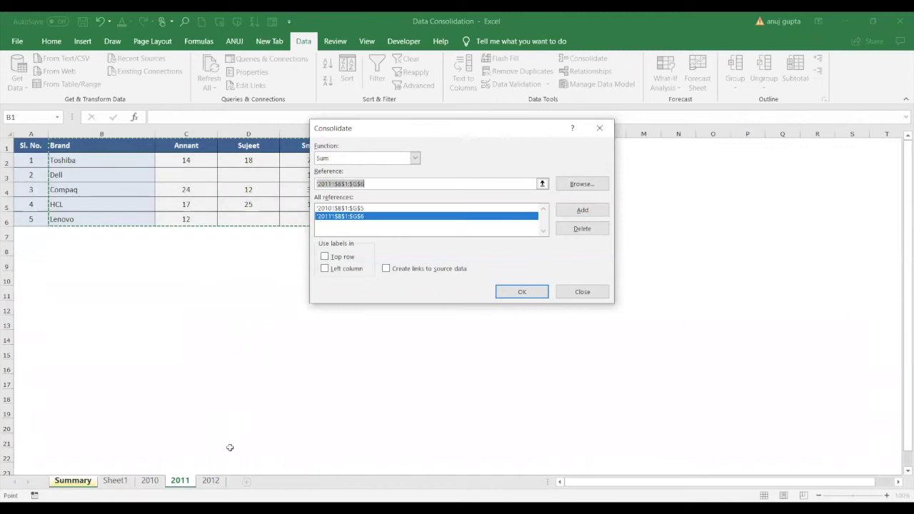
Step: Add the 2012 range B1:G4, use Top row and Left column labels, and consolidate
{"action": "left_click", "coordinate": [211, 481]}
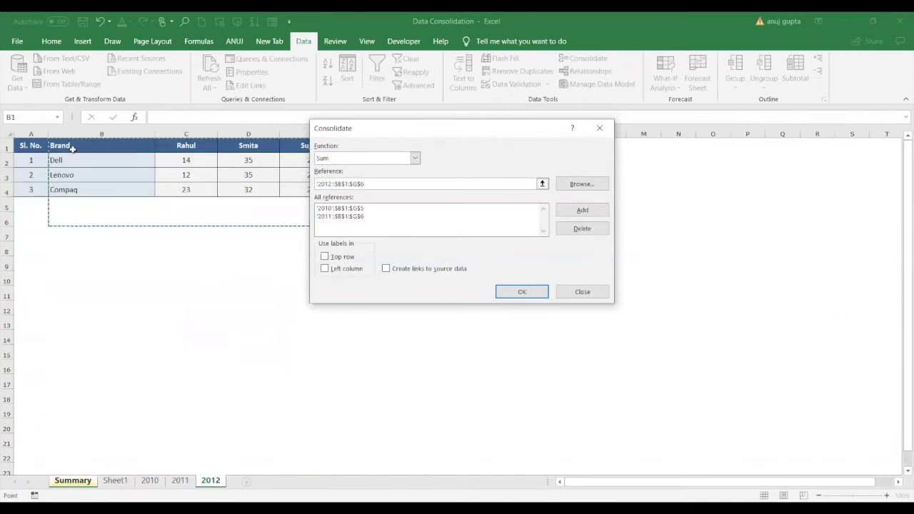
{"action": "left_click_drag", "start_coordinate": [73, 148], "coordinate": [428, 190]}
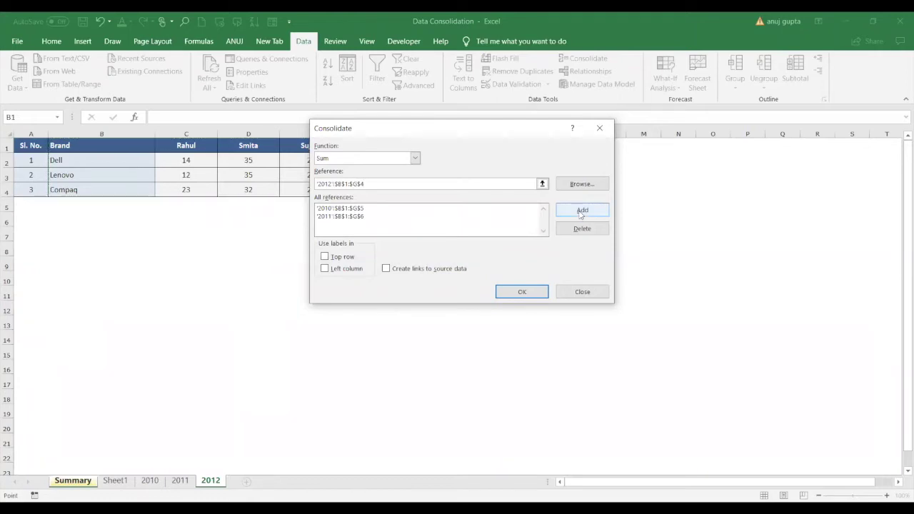
{"action": "left_click", "coordinate": [581, 212]}
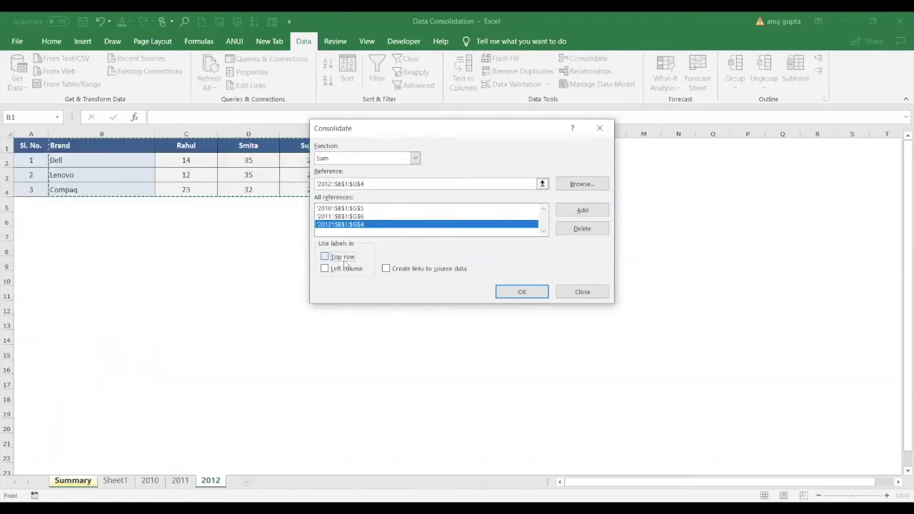
{"action": "left_click", "coordinate": [342, 256]}
{"action": "left_click", "coordinate": [347, 268]}
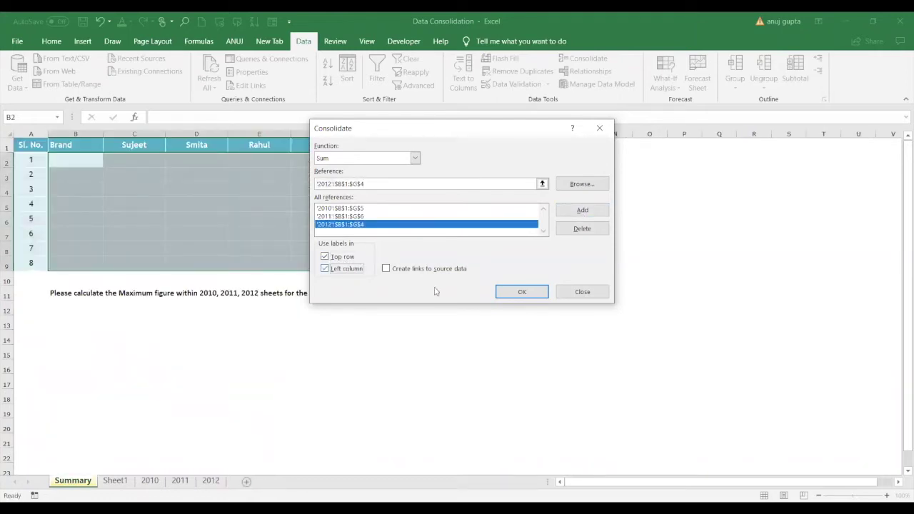
{"action": "left_click", "coordinate": [528, 292]}
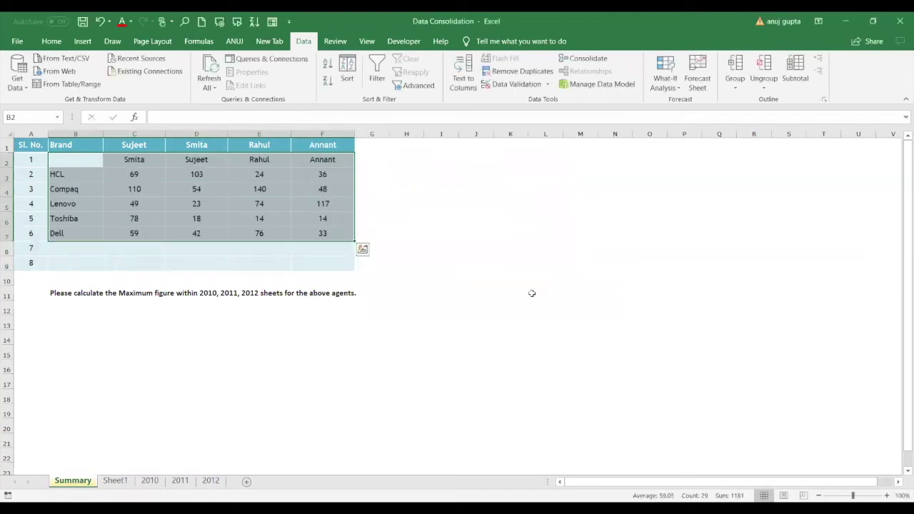
Step: Undo the consolidation, then select the table body B2:F9 and the header row
{"action": "left_click", "coordinate": [275, 270]}
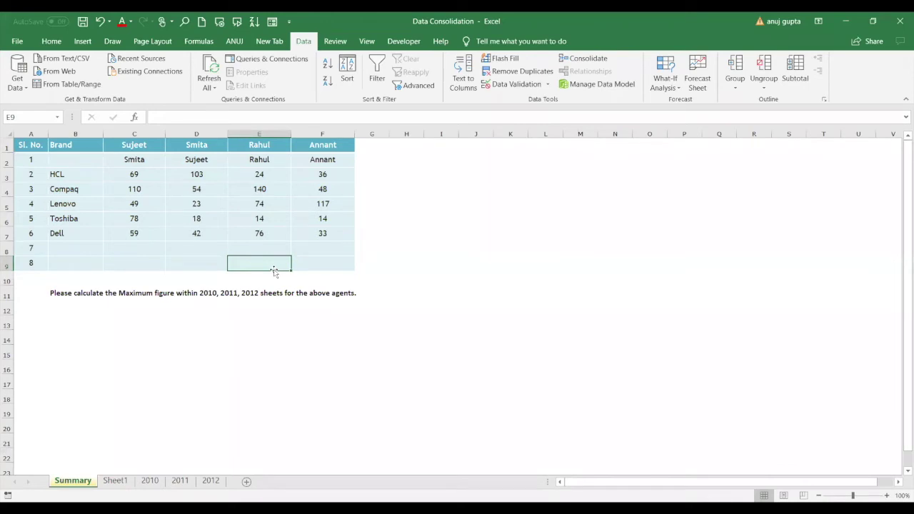
{"action": "key", "text": "ctrl+z"}
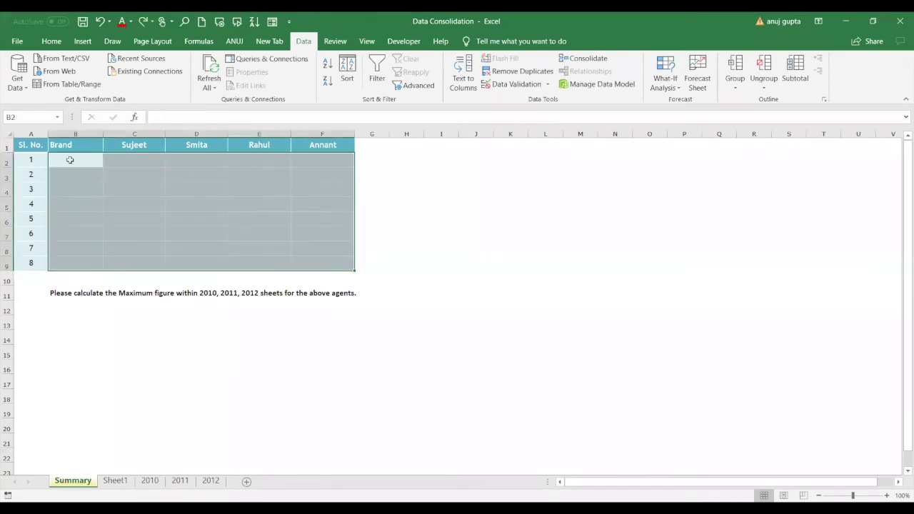
{"action": "left_click_drag", "start_coordinate": [70, 161], "coordinate": [327, 258]}
{"action": "left_click_drag", "start_coordinate": [98, 145], "coordinate": [315, 153]}
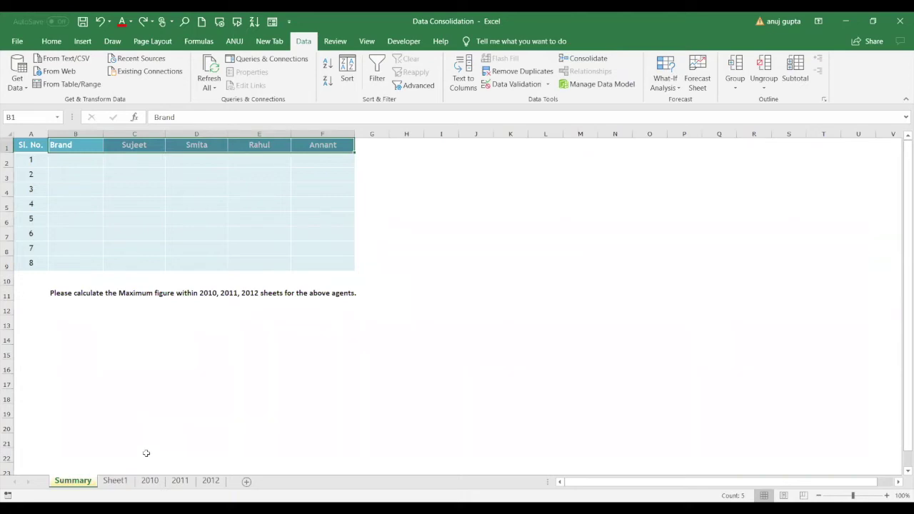
Step: Clear the Brand and agent headers in B1:F4
{"action": "left_click", "coordinate": [67, 166]}
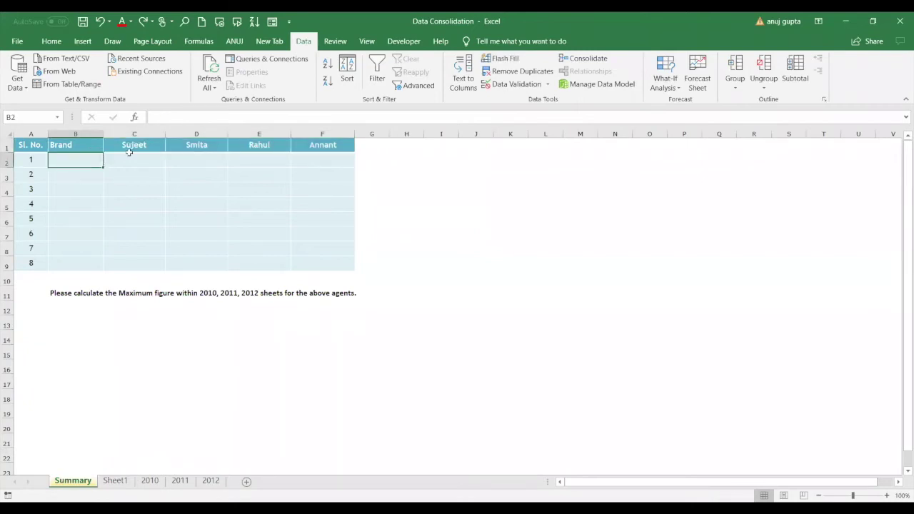
{"action": "left_click_drag", "start_coordinate": [89, 149], "coordinate": [214, 162]}
{"action": "left_click_drag", "start_coordinate": [278, 193], "coordinate": [308, 195]}
{"action": "key", "text": "Delete"}
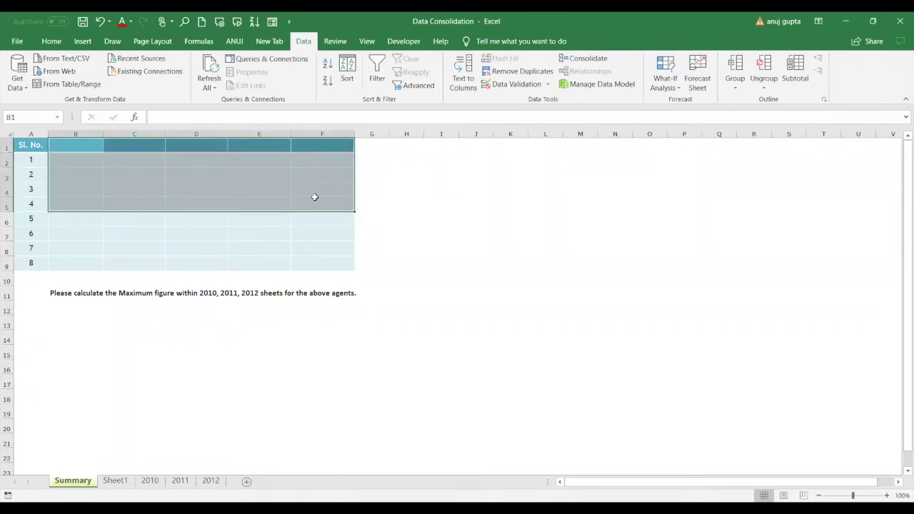
{"action": "left_click", "coordinate": [93, 172]}
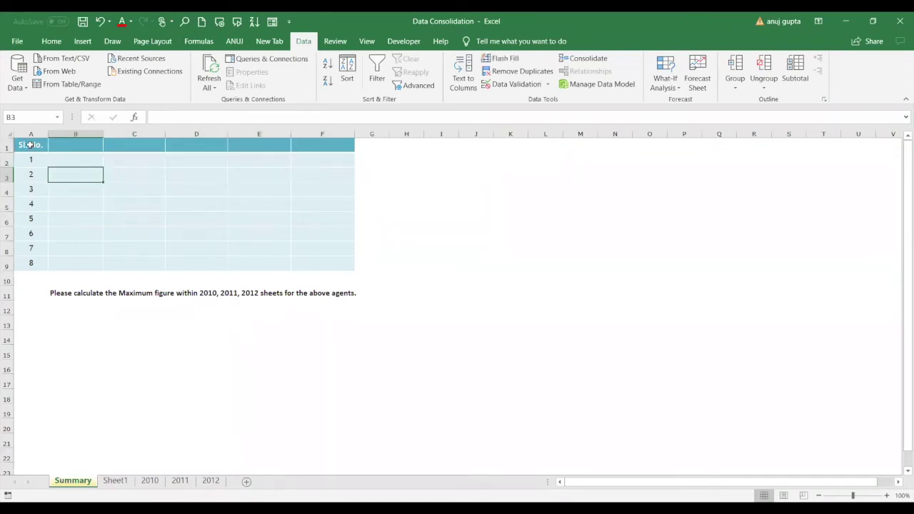
Step: Clear the Sl. No. column A1:A9 and select B2 as the output cell
{"action": "left_click_drag", "start_coordinate": [30, 144], "coordinate": [31, 264]}
{"action": "key", "text": "Delete"}
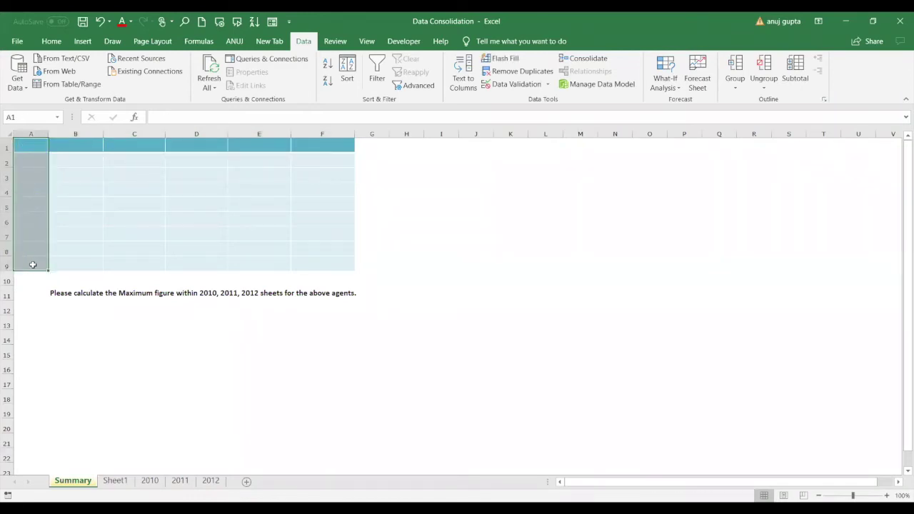
{"action": "left_click", "coordinate": [84, 233]}
{"action": "left_click", "coordinate": [61, 168]}
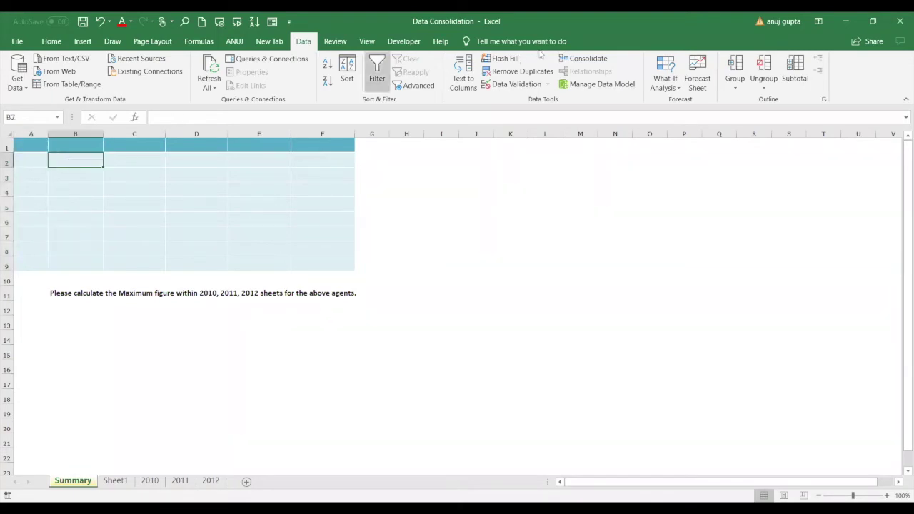
Step: Rerun Consolidate from B2 with the same three yearly references and label options
{"action": "left_click", "coordinate": [585, 61]}
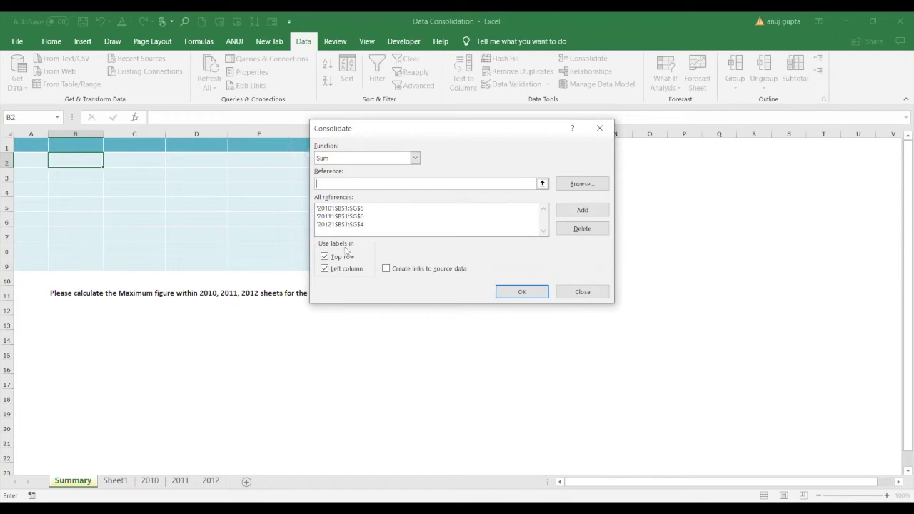
{"action": "left_click", "coordinate": [517, 294]}
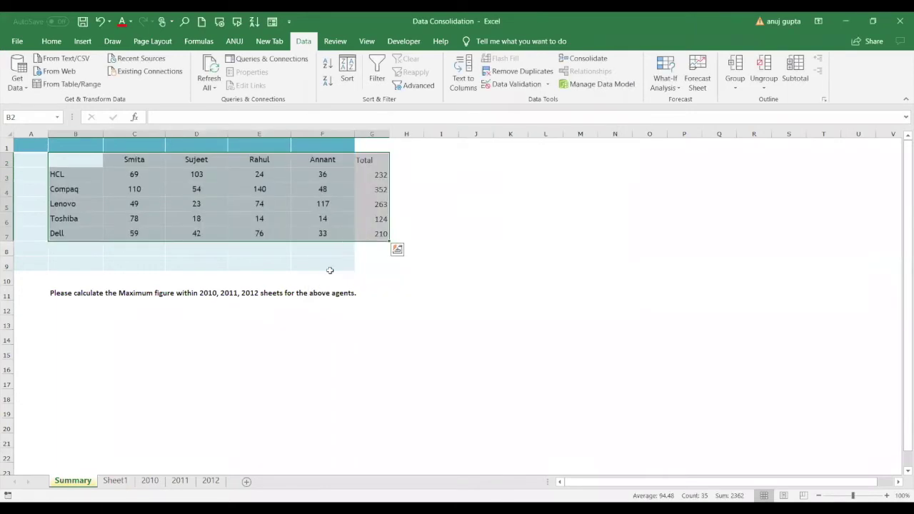
{"action": "left_click", "coordinate": [329, 274]}
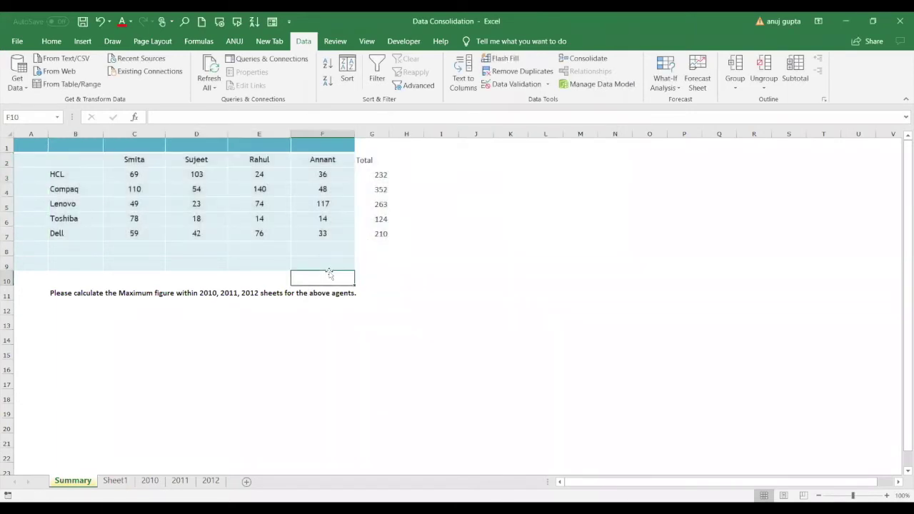
{"action": "left_click", "coordinate": [43, 159]}
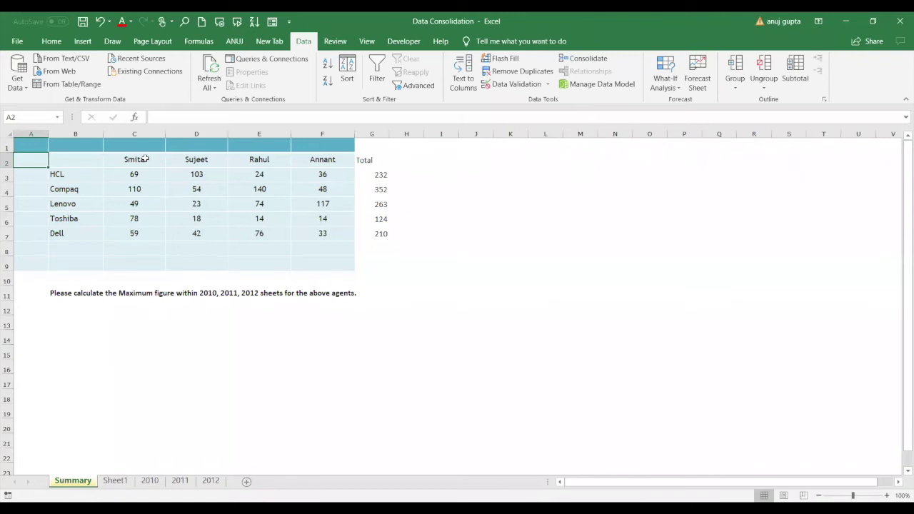
Step: Undo, then reconsolidate the three yearly ranges with the Max function and check C3:G7
{"action": "key", "text": "ctrl+z"}
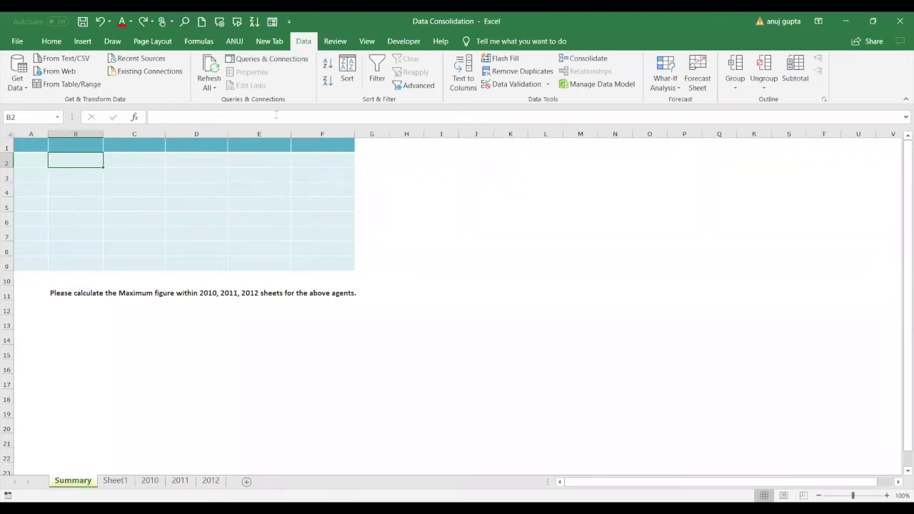
{"action": "left_click", "coordinate": [600, 62]}
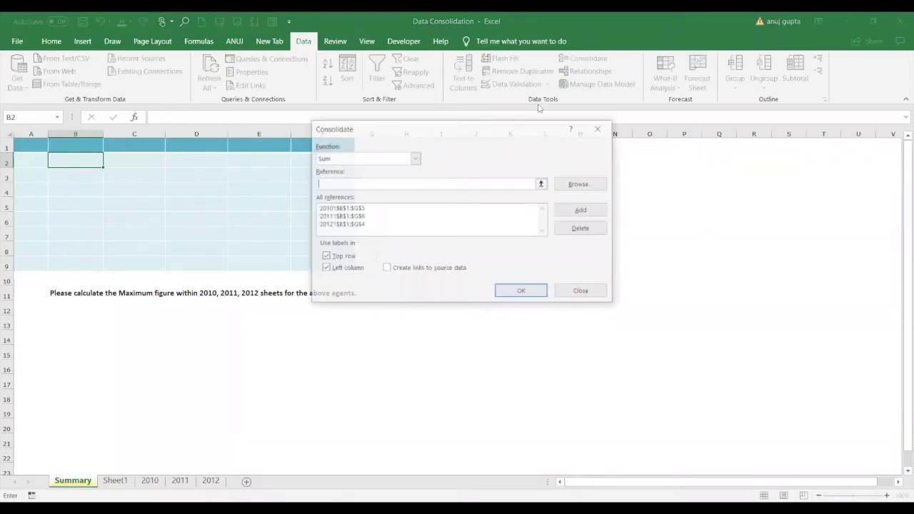
{"action": "left_click", "coordinate": [415, 158]}
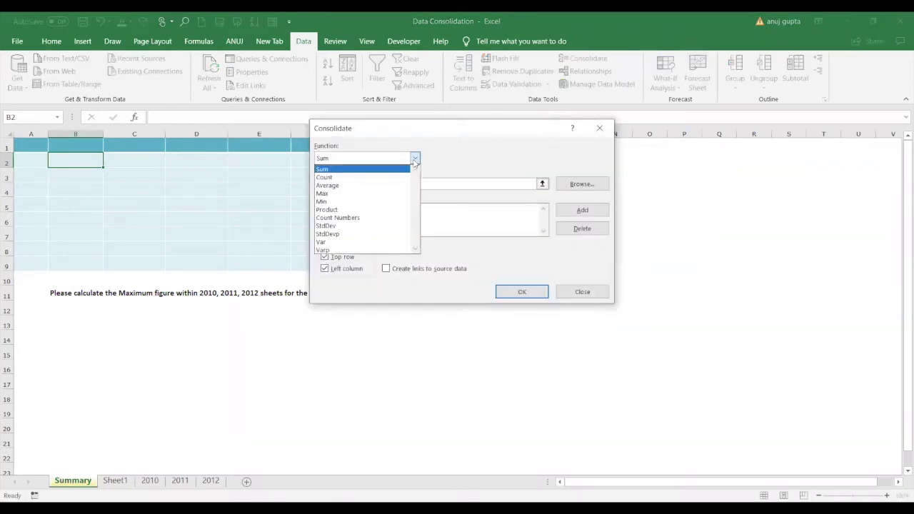
{"action": "left_click", "coordinate": [397, 198]}
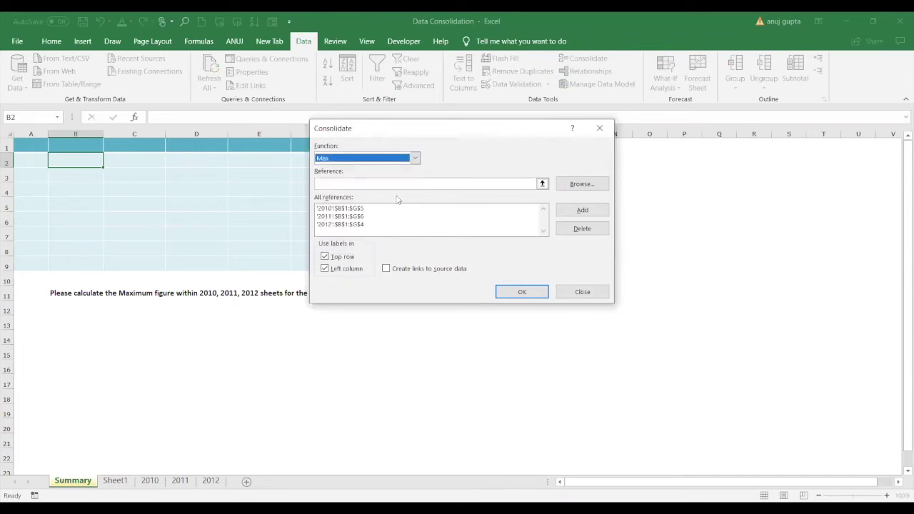
{"action": "left_click", "coordinate": [522, 293]}
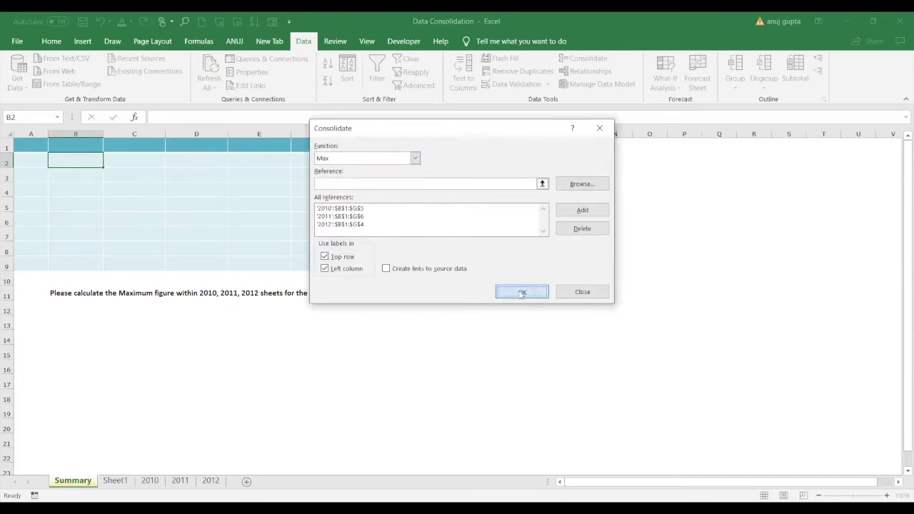
{"action": "left_click", "coordinate": [302, 261]}
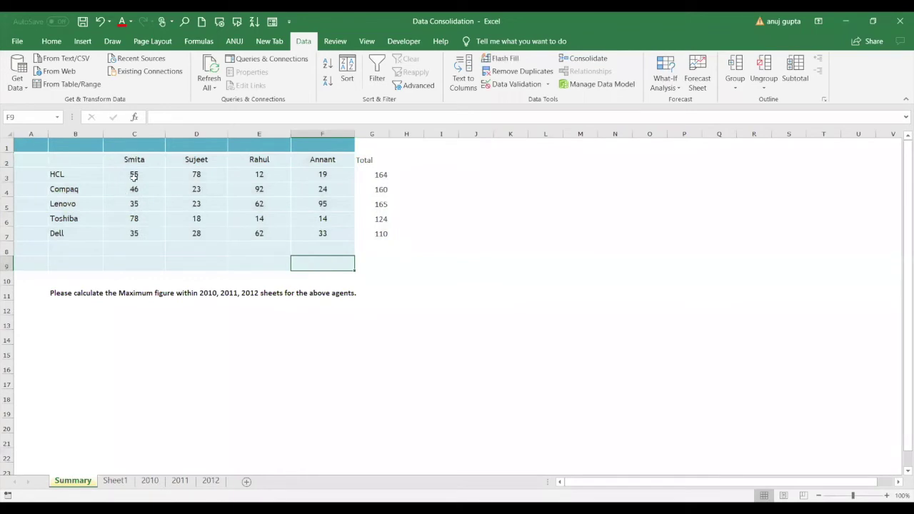
{"action": "left_click_drag", "start_coordinate": [133, 176], "coordinate": [361, 235]}
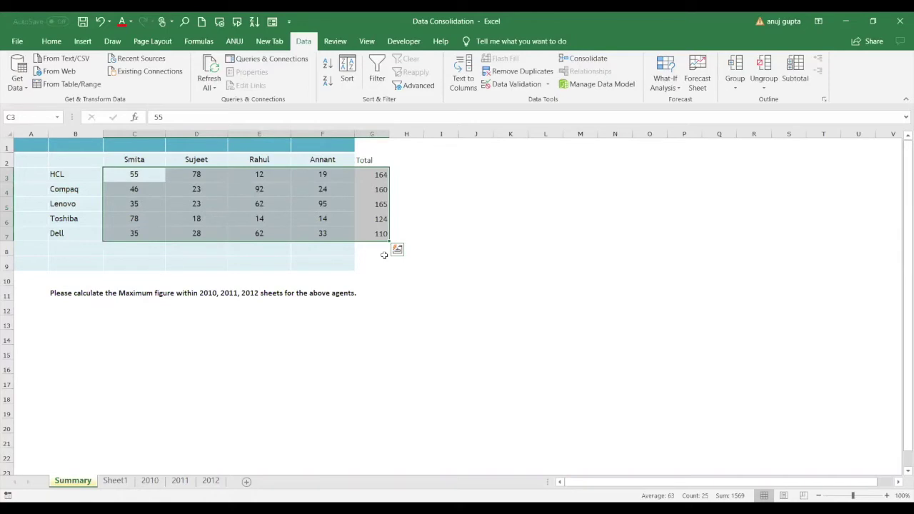
Step: Undo the misplaced table and make A2 the output start cell
{"action": "key", "text": "ctrl+z"}
{"action": "left_click", "coordinate": [31, 142]}
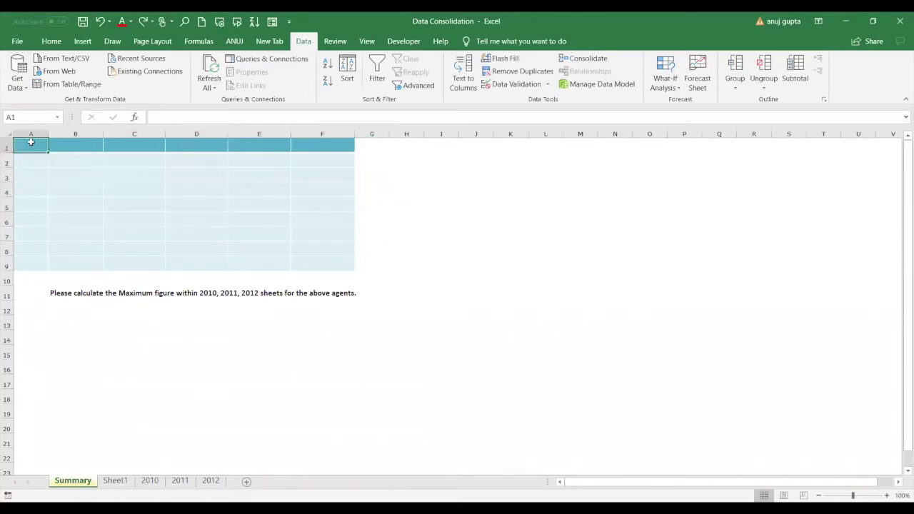
{"action": "left_click", "coordinate": [39, 163]}
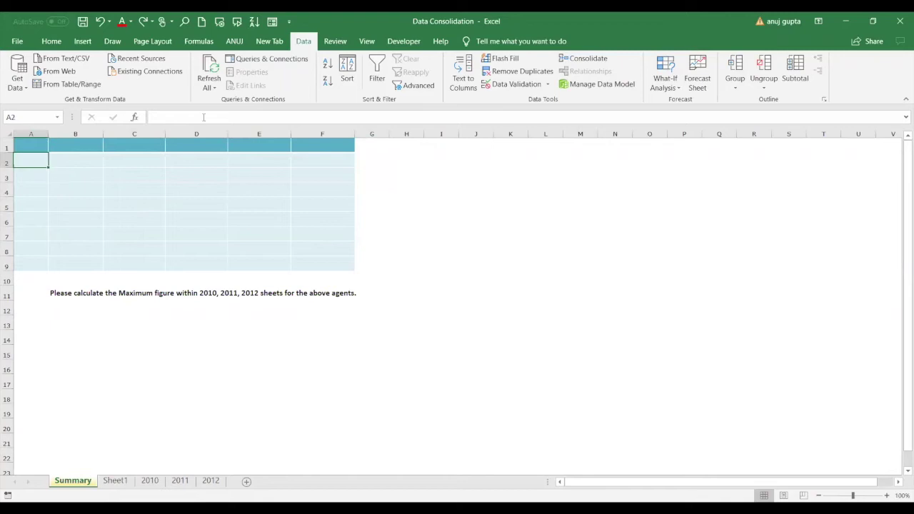
Step: Consolidate the three yearly ranges into A2:F7 using the Min function
{"action": "left_click", "coordinate": [583, 58]}
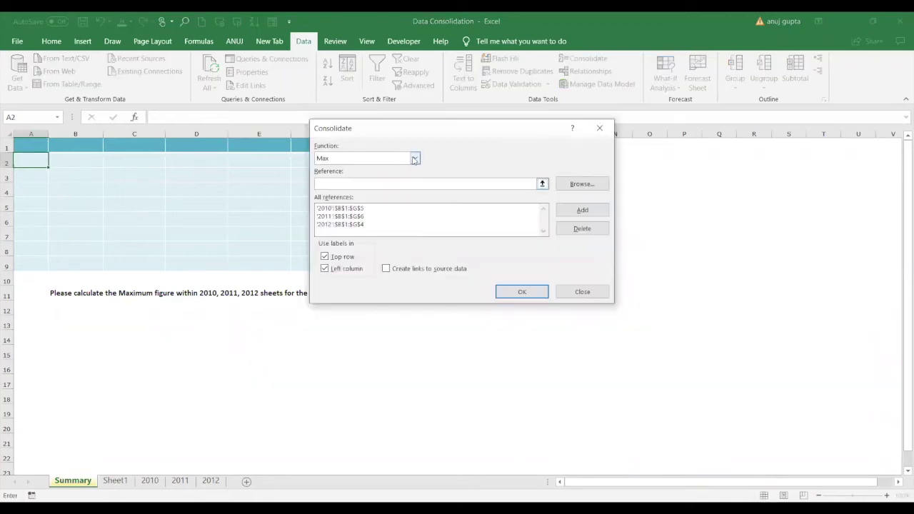
{"action": "left_click", "coordinate": [414, 159]}
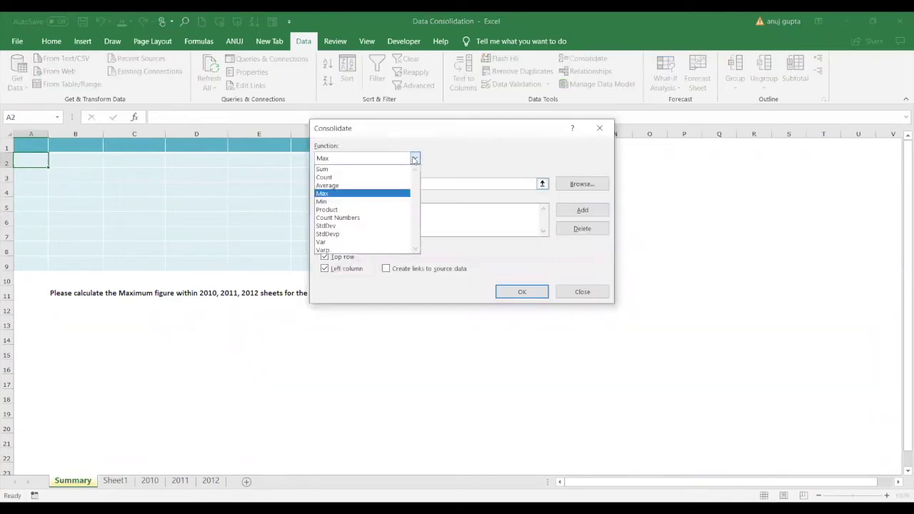
{"action": "left_click", "coordinate": [404, 203]}
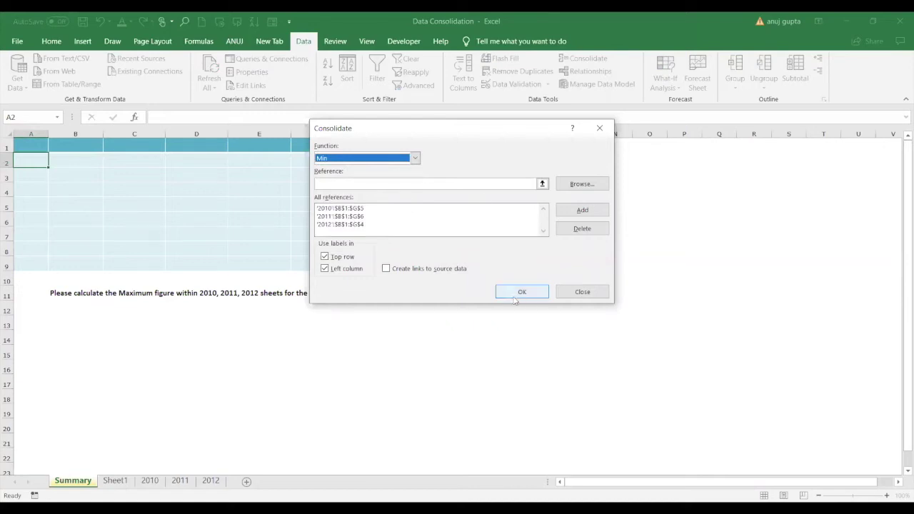
{"action": "key", "text": "Up"}
{"action": "left_click", "coordinate": [522, 292]}
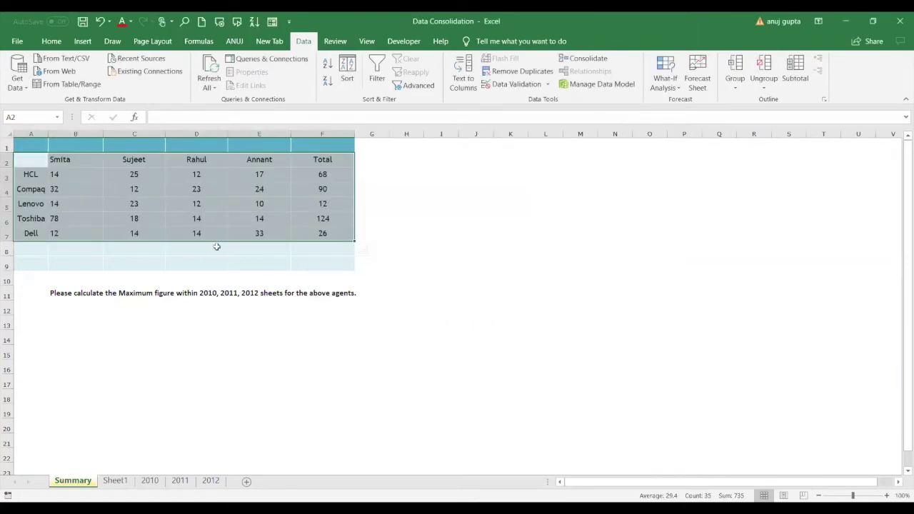
{"action": "left_click", "coordinate": [216, 247]}
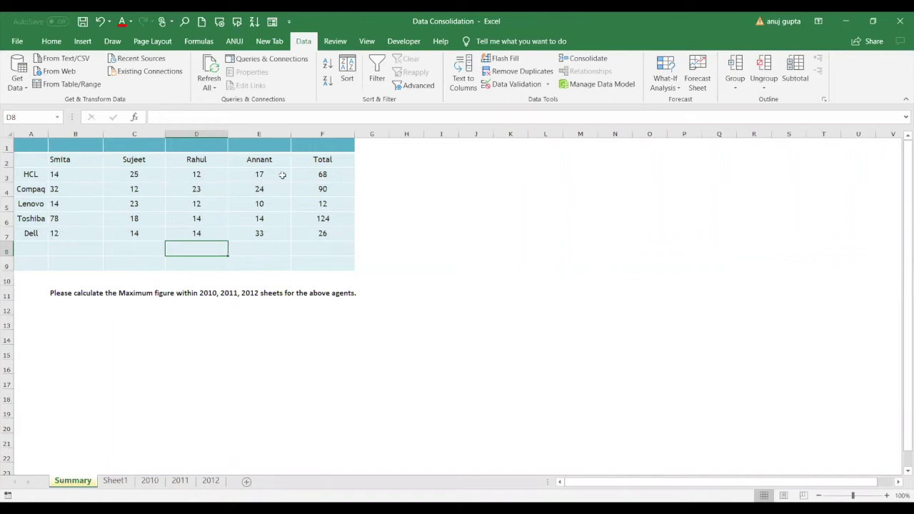
Step: Check the HCL total in F3, then display the 2010 sheet for comparison
{"action": "left_click", "coordinate": [308, 177]}
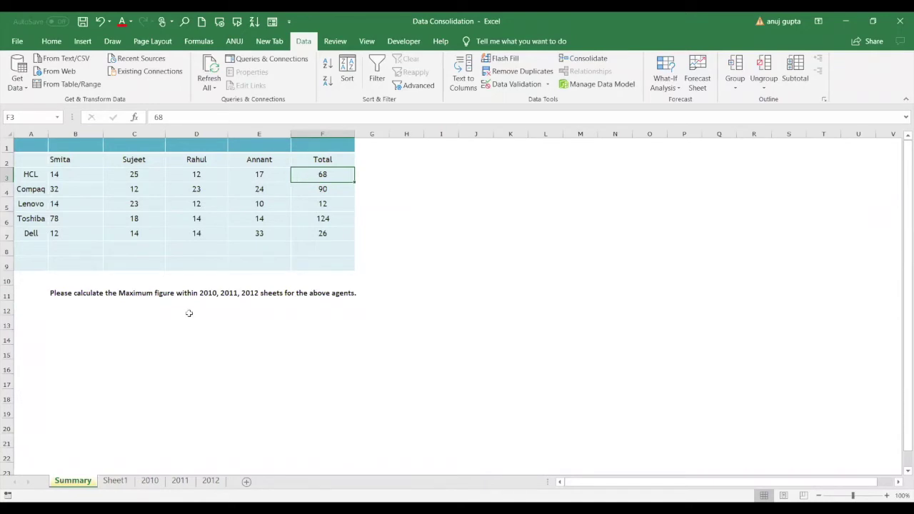
{"action": "left_click", "coordinate": [150, 481]}
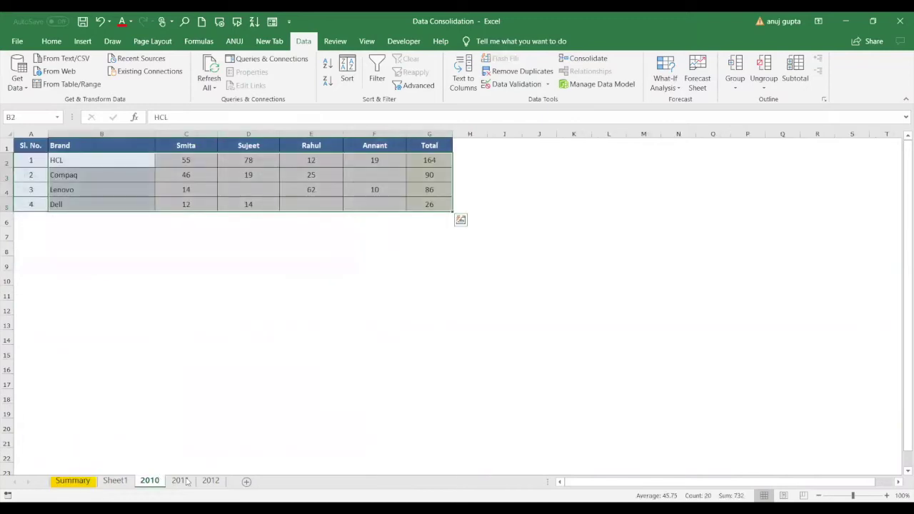
Step: Compare the 2010, 2011 and 2012 tables against the Summary's HCL Smita figure, ending on 2011
{"action": "left_click", "coordinate": [180, 480]}
{"action": "left_click", "coordinate": [209, 481]}
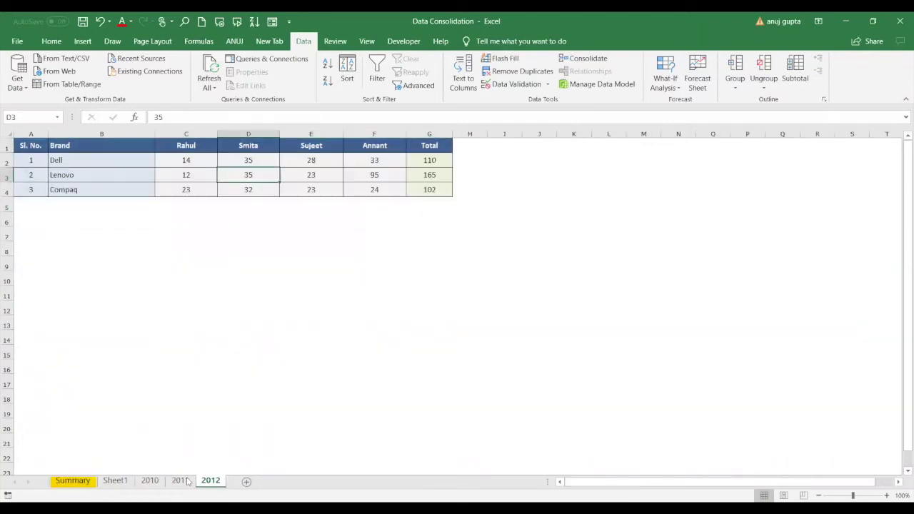
{"action": "left_click", "coordinate": [73, 481]}
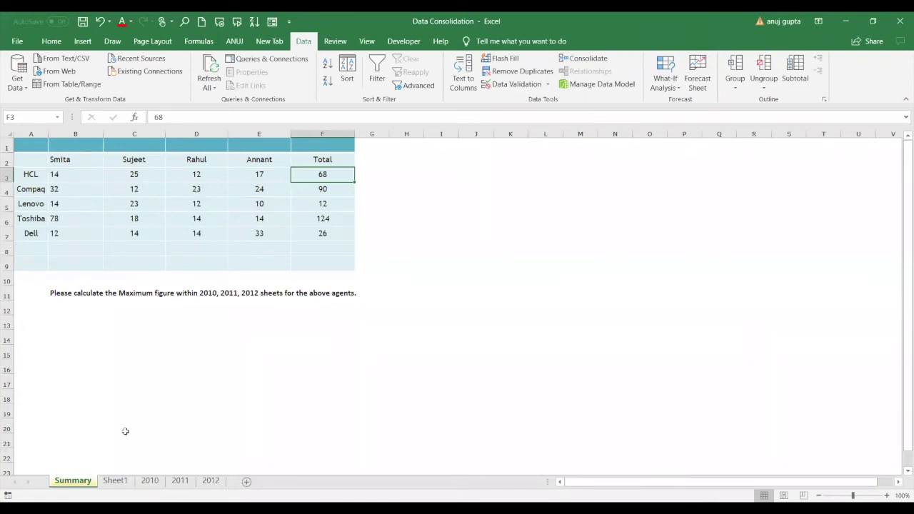
{"action": "left_click", "coordinate": [149, 482]}
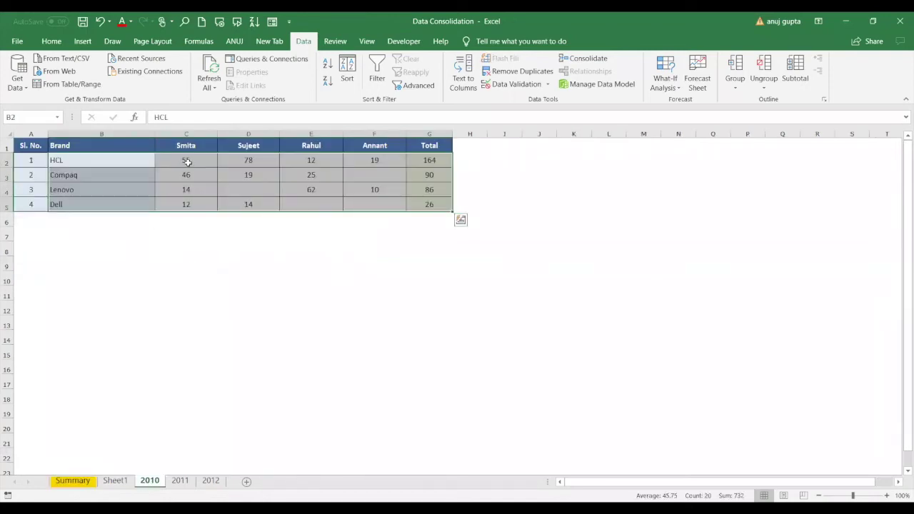
{"action": "left_click", "coordinate": [180, 481]}
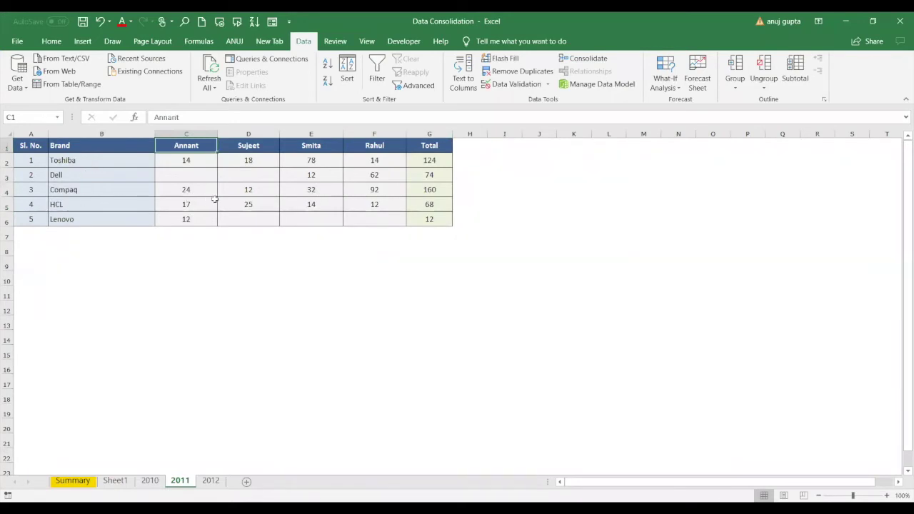
{"action": "left_click", "coordinate": [213, 482]}
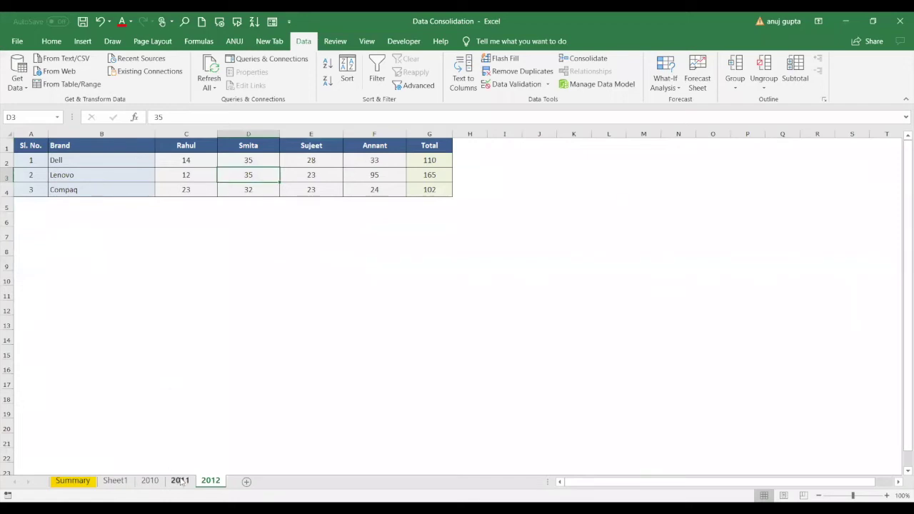
{"action": "left_click", "coordinate": [87, 482]}
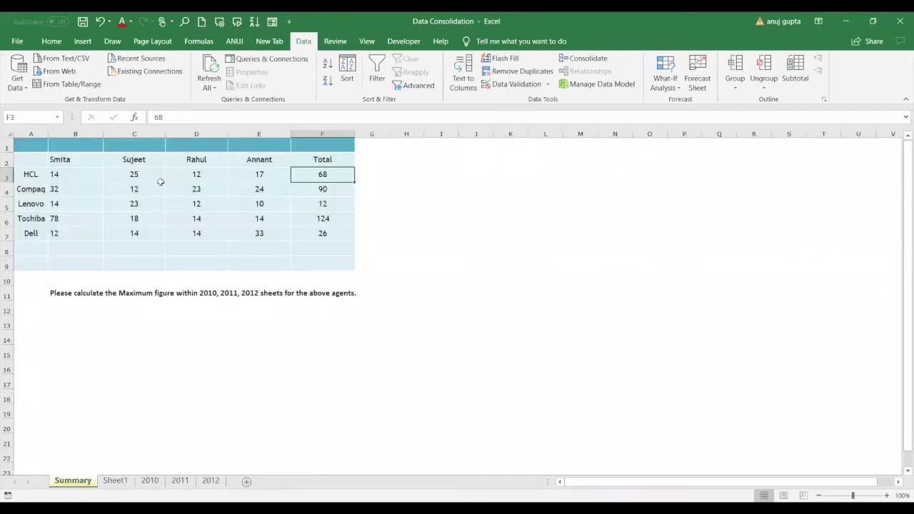
{"action": "left_click", "coordinate": [69, 174]}
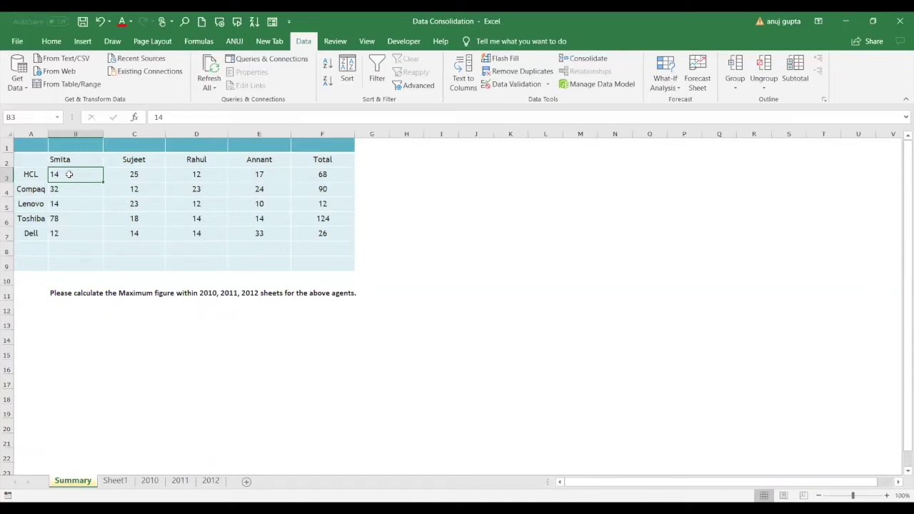
{"action": "left_click", "coordinate": [181, 482]}
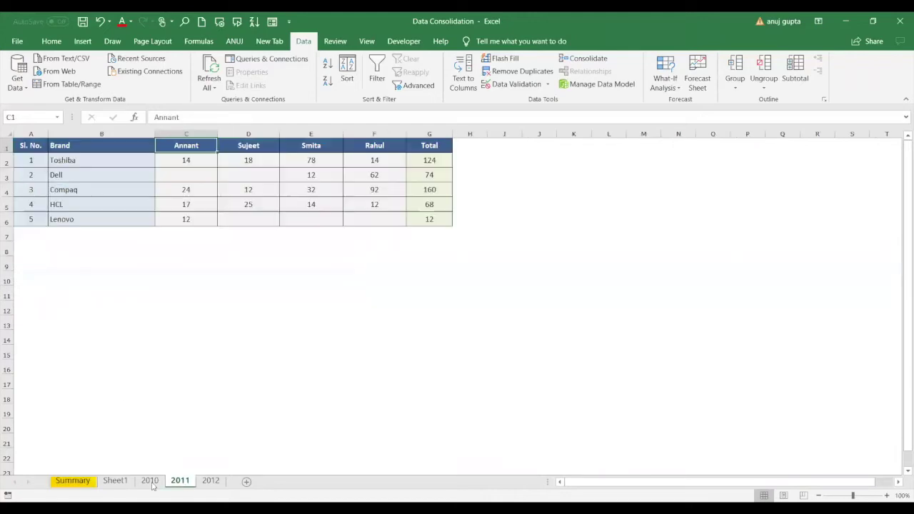
Step: Flip between the 2010, 2011, 2012 and Sheet1 tables to compare figures, ending on Summary
{"action": "left_click", "coordinate": [150, 482]}
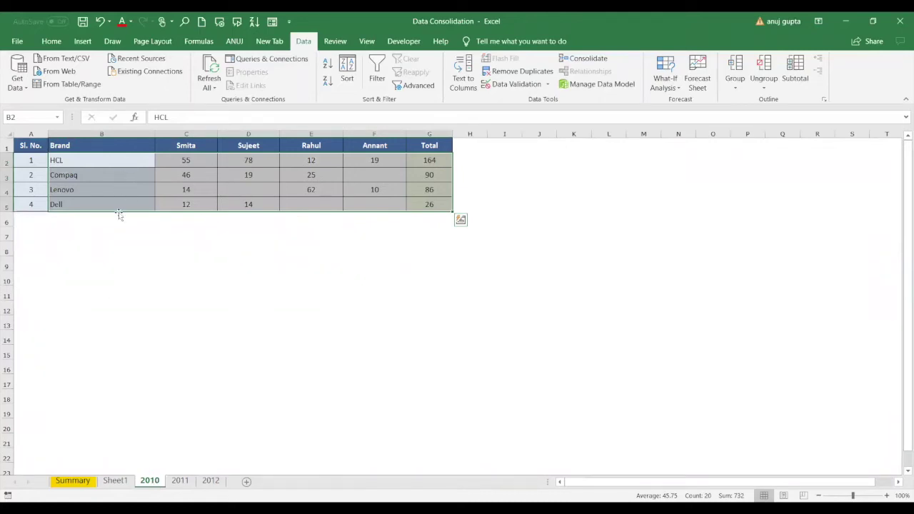
{"action": "left_click", "coordinate": [180, 481]}
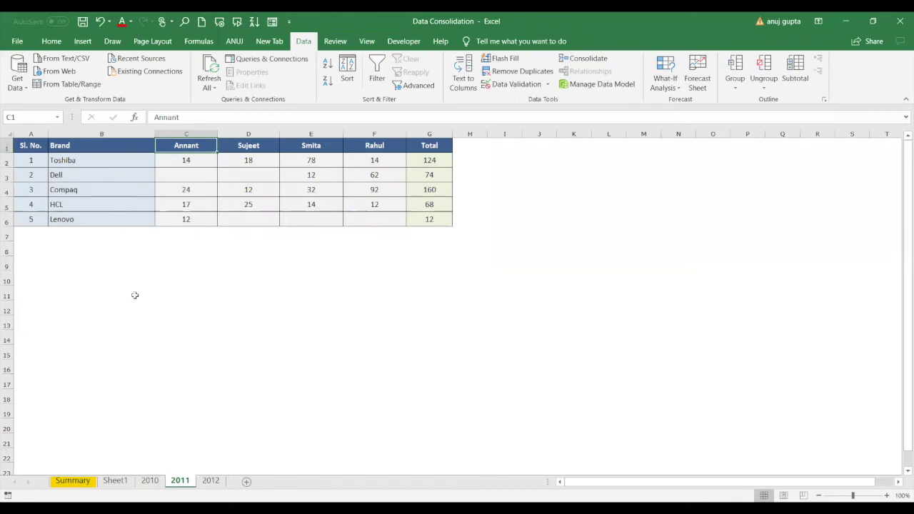
{"action": "left_click", "coordinate": [208, 483]}
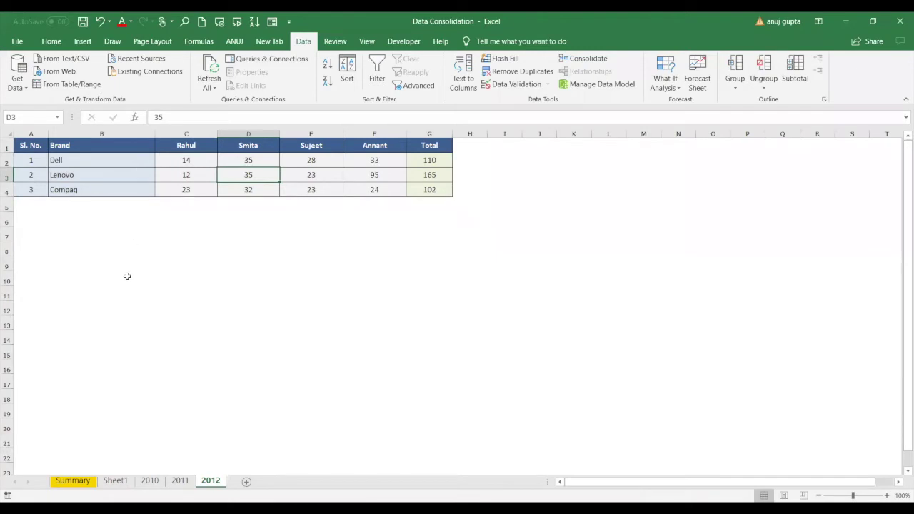
{"action": "left_click", "coordinate": [115, 481]}
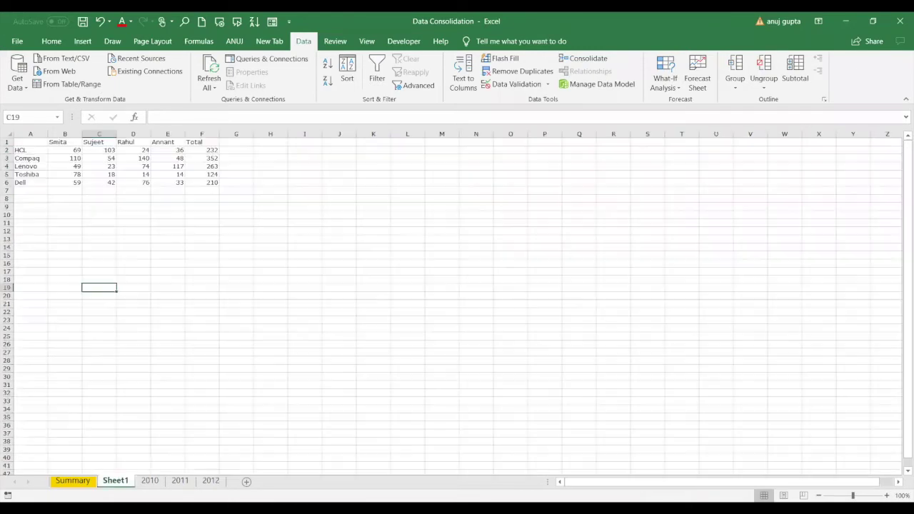
{"action": "left_click", "coordinate": [149, 481]}
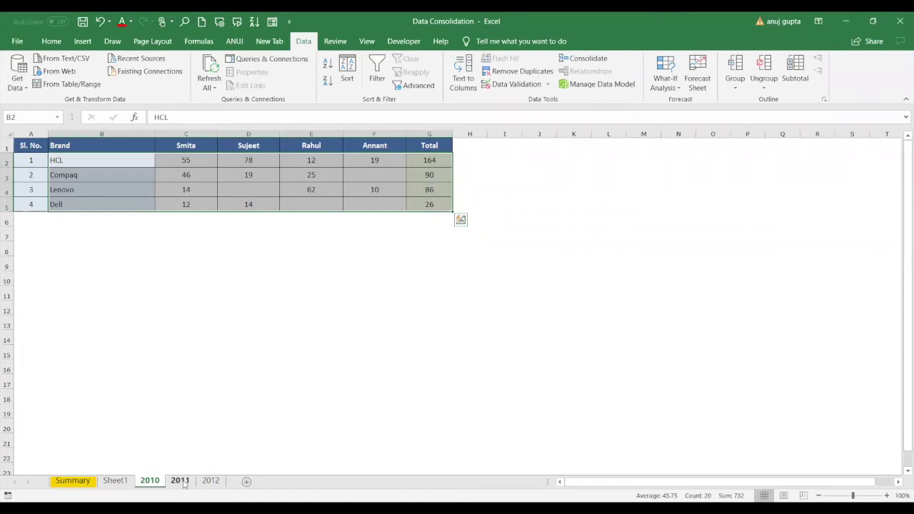
{"action": "left_click", "coordinate": [180, 480]}
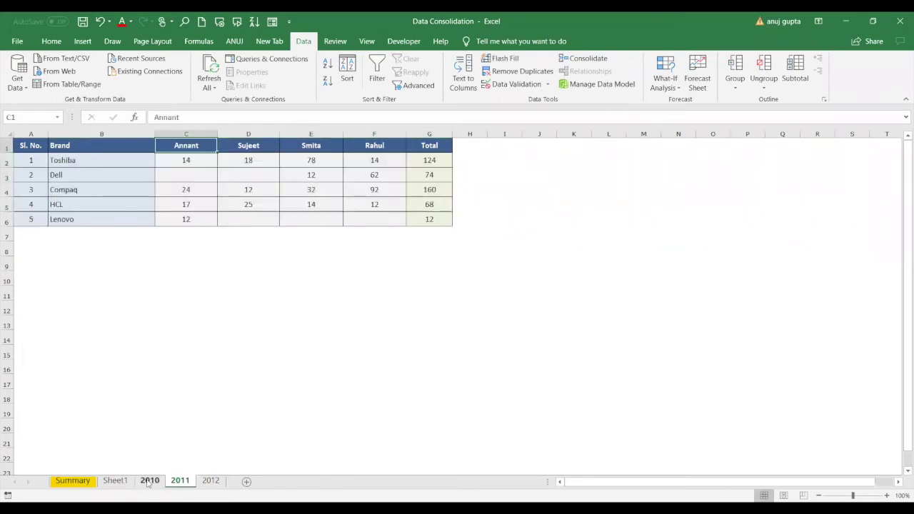
{"action": "left_click", "coordinate": [149, 481]}
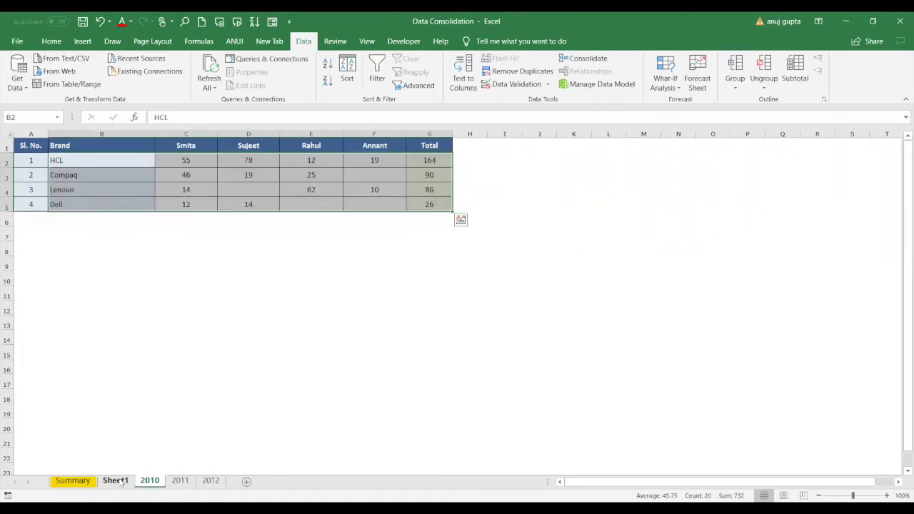
{"action": "left_click", "coordinate": [116, 481]}
{"action": "left_click", "coordinate": [149, 481]}
{"action": "left_click", "coordinate": [180, 481]}
{"action": "left_click", "coordinate": [205, 482]}
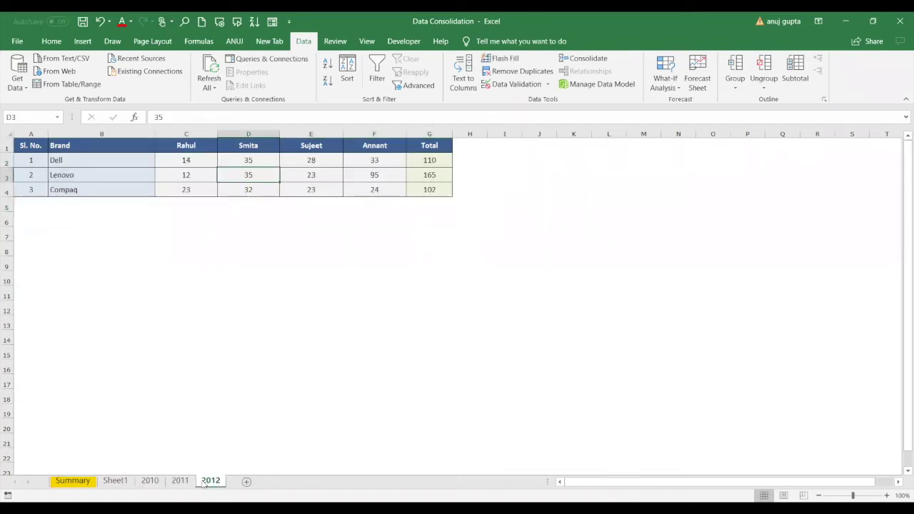
{"action": "left_click", "coordinate": [180, 481]}
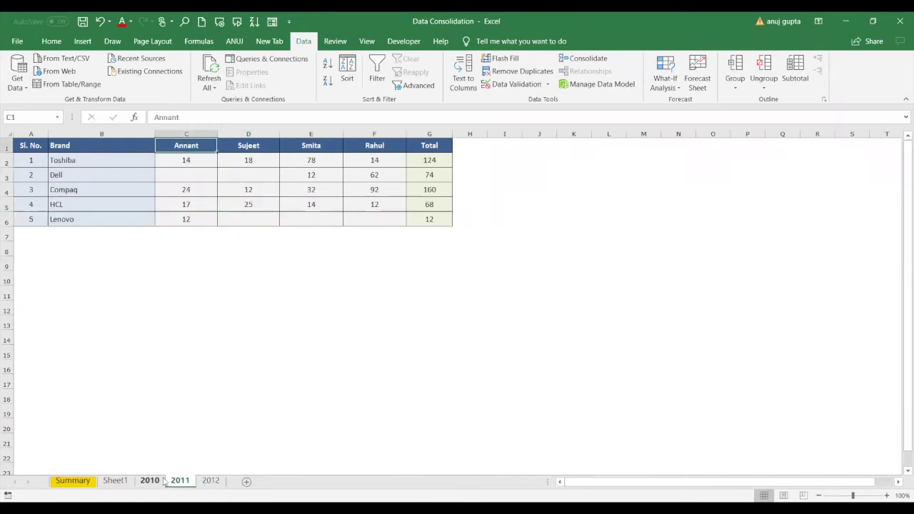
{"action": "left_click", "coordinate": [157, 481]}
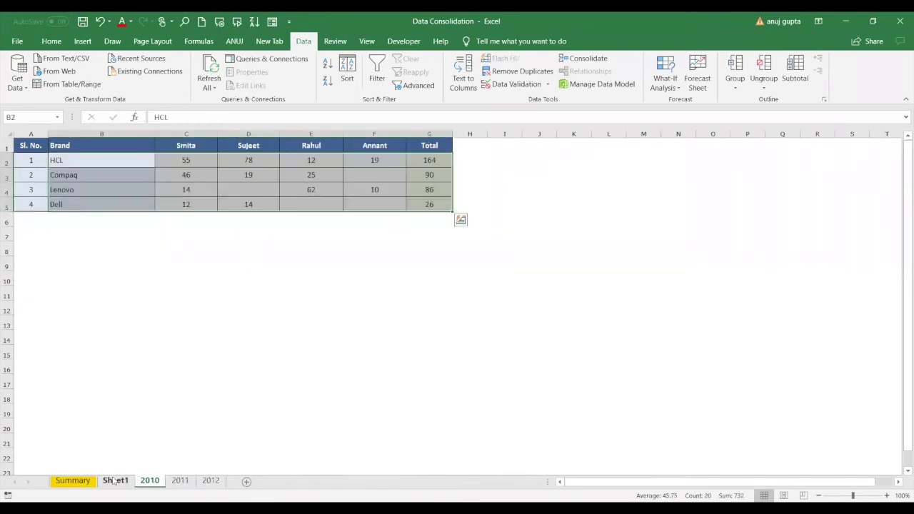
{"action": "left_click", "coordinate": [72, 483]}
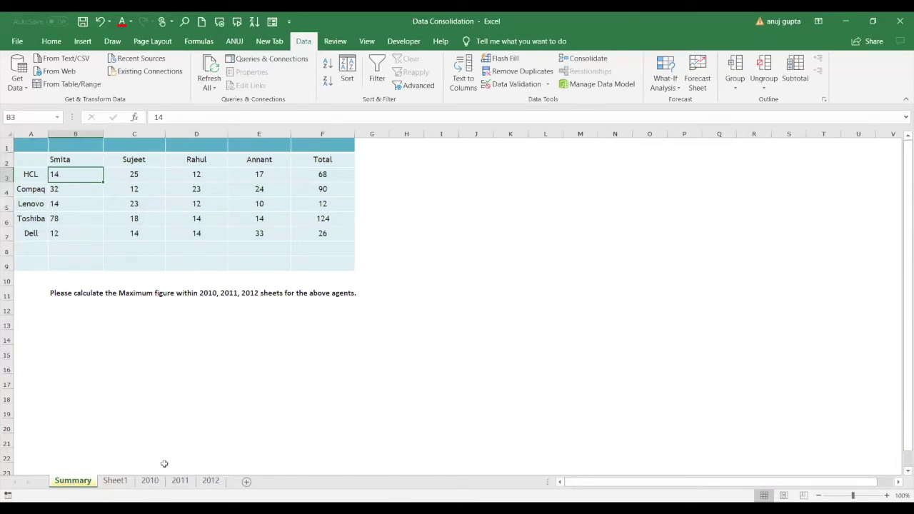
Step: Clear the old A2:E7 results from the Summary table after glancing at the 2010 sheet and Sheet1
{"action": "left_click_drag", "start_coordinate": [36, 156], "coordinate": [353, 254]}
{"action": "key", "text": "Delete"}
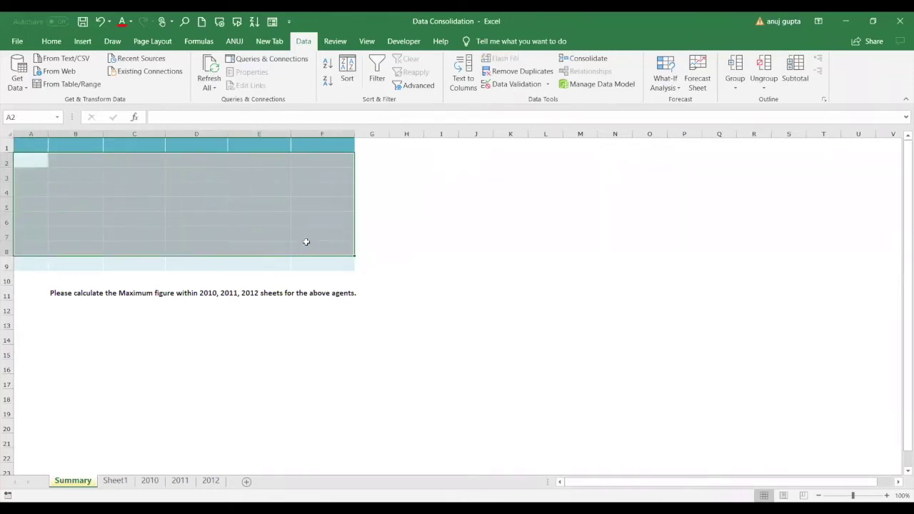
{"action": "left_click", "coordinate": [160, 484]}
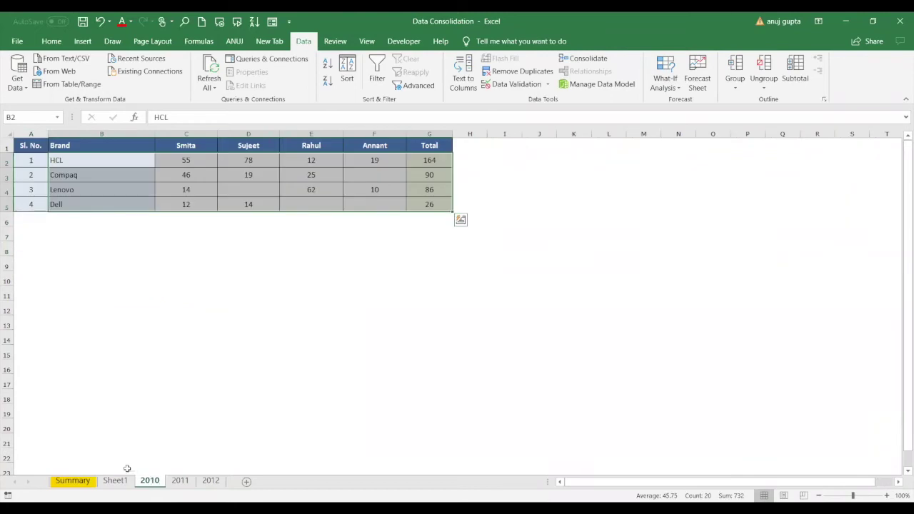
{"action": "left_click", "coordinate": [115, 481]}
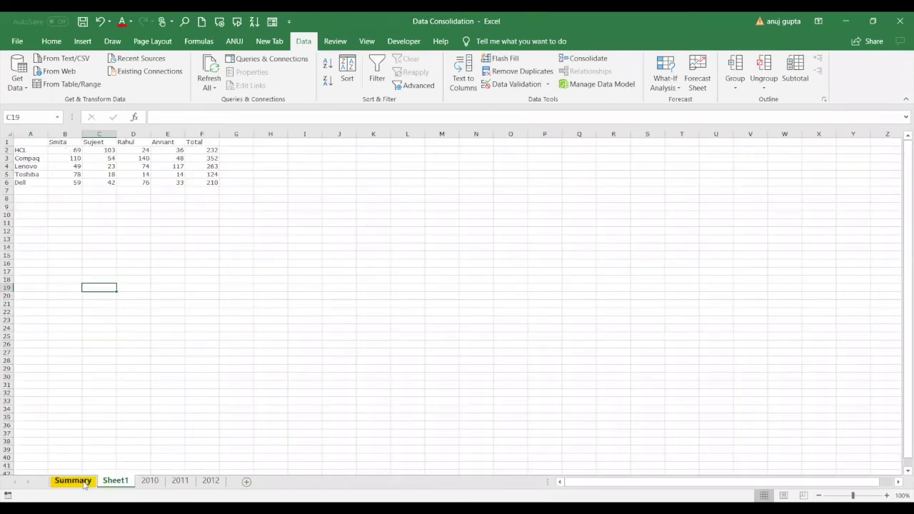
{"action": "left_click", "coordinate": [73, 480]}
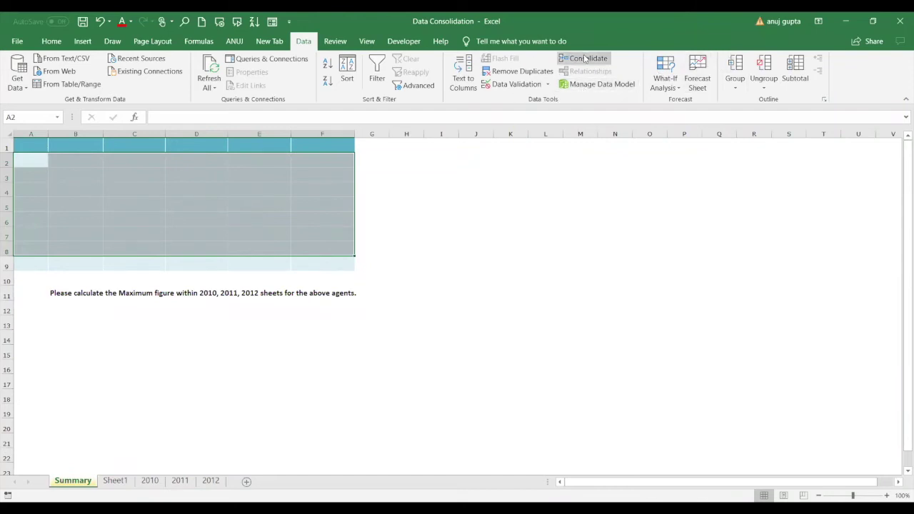
Step: Consolidate the 2010, 2011 and 2012 figures with the Max function into the Summary table
{"action": "left_click", "coordinate": [584, 58]}
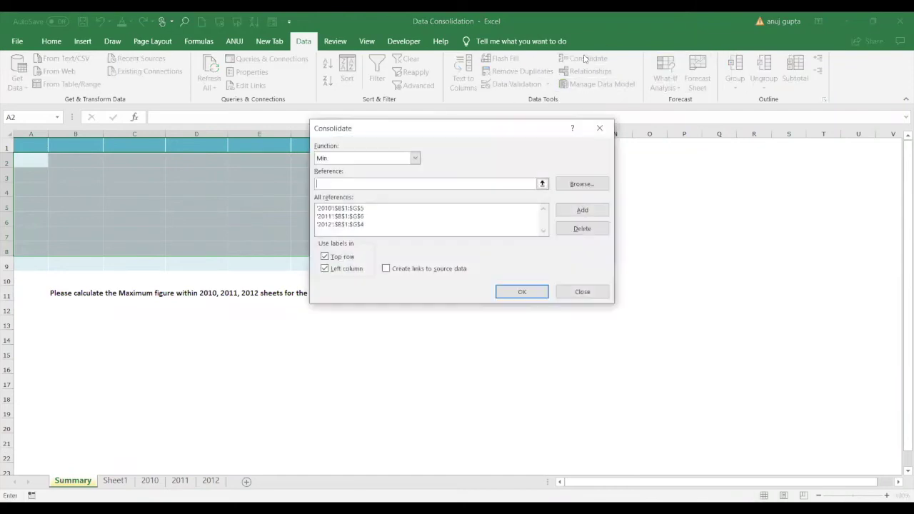
{"action": "left_click", "coordinate": [416, 158]}
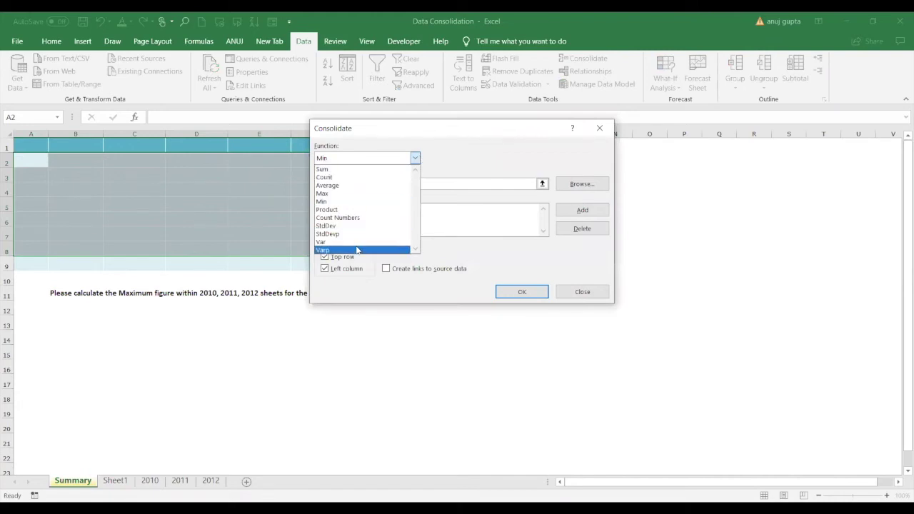
{"action": "left_click", "coordinate": [348, 198]}
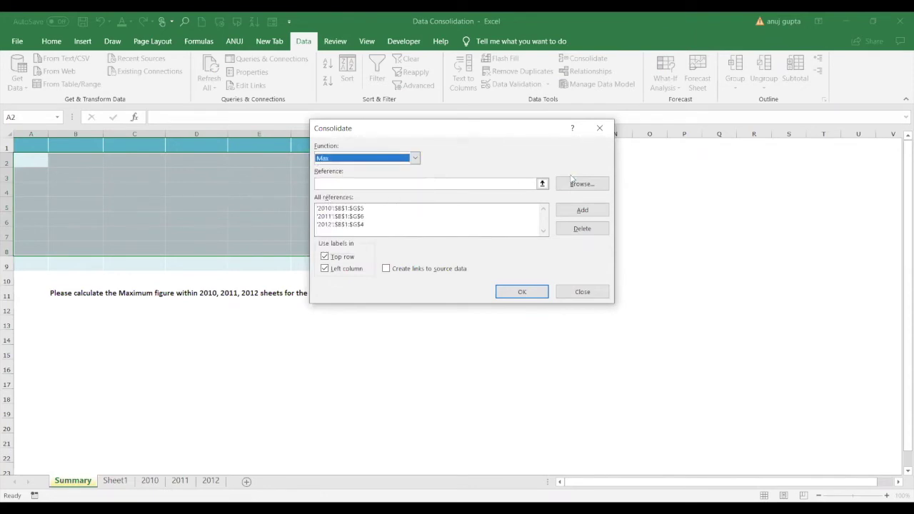
{"action": "left_click", "coordinate": [511, 294]}
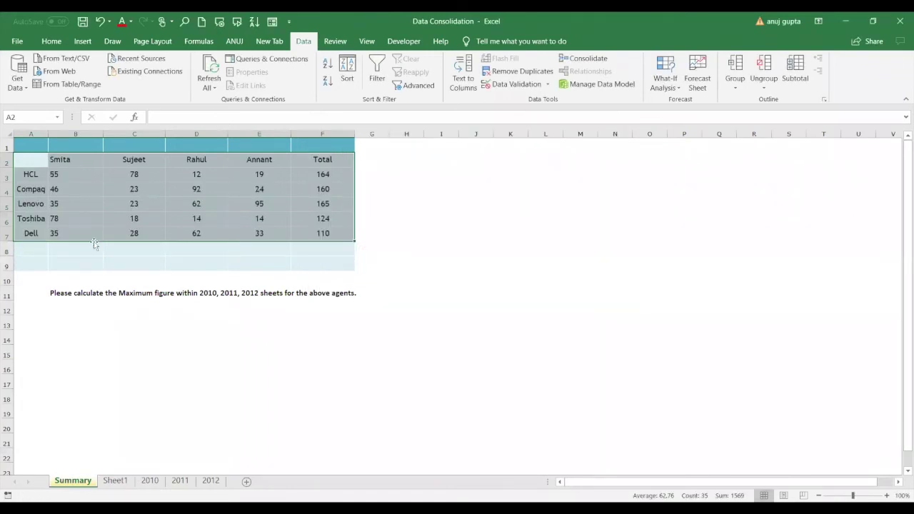
Step: Compare the consolidated HCL maximum for Smita against the 2010, 2011 and 2012 sheets
{"action": "left_click", "coordinate": [58, 174]}
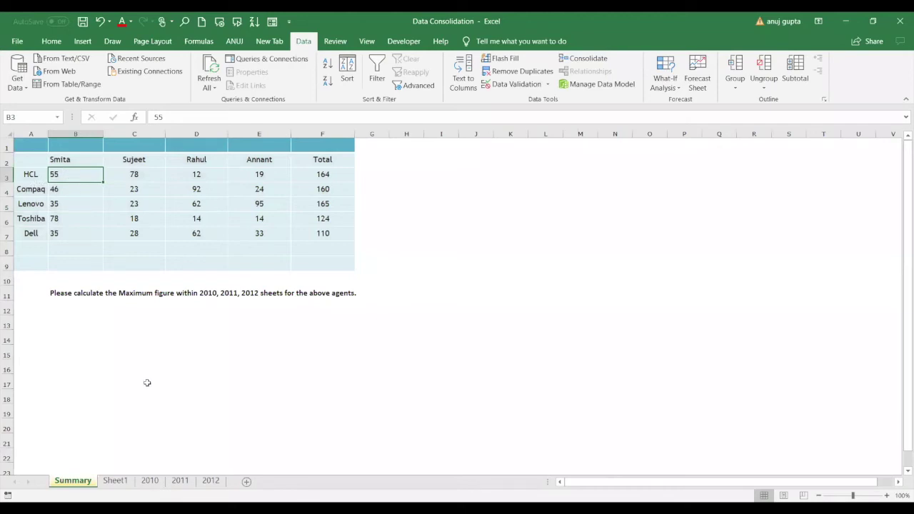
{"action": "left_click", "coordinate": [151, 483]}
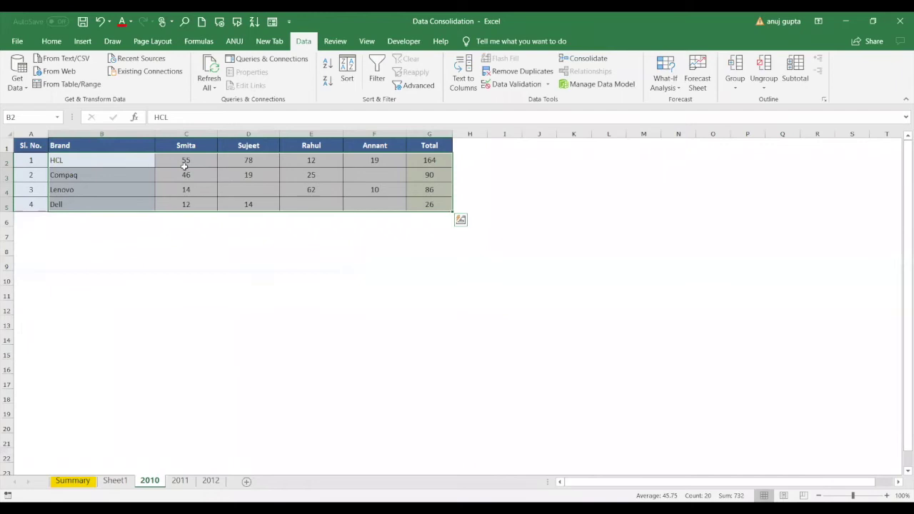
{"action": "left_click", "coordinate": [172, 482]}
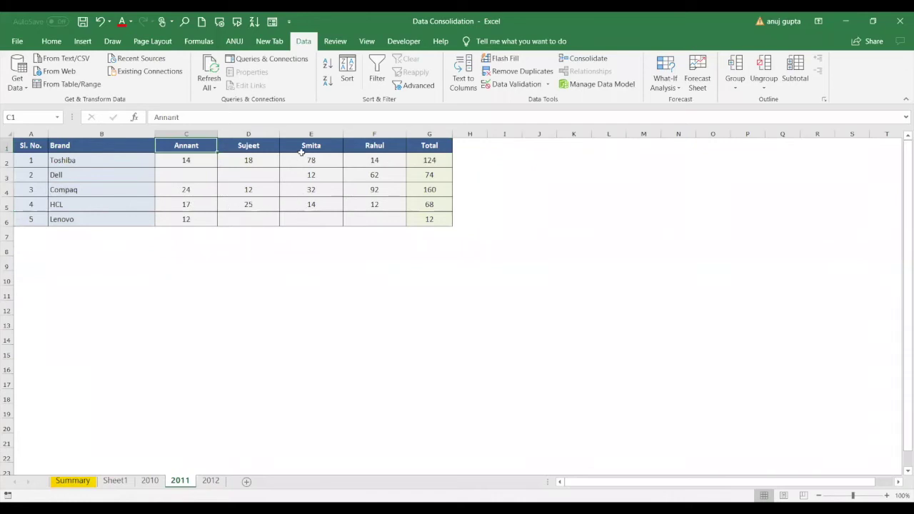
{"action": "left_click", "coordinate": [211, 481]}
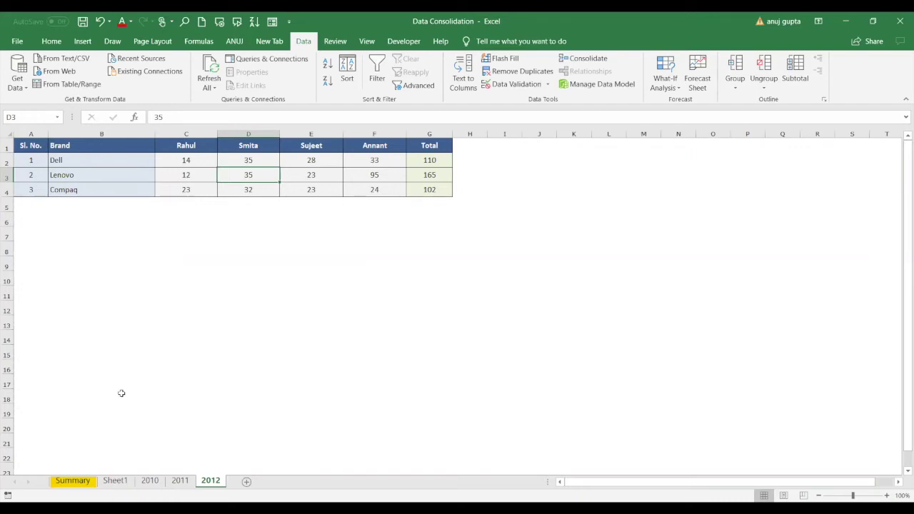
Step: Wipe the whole consolidated maximum table from the Summary sheet
{"action": "left_click", "coordinate": [73, 481]}
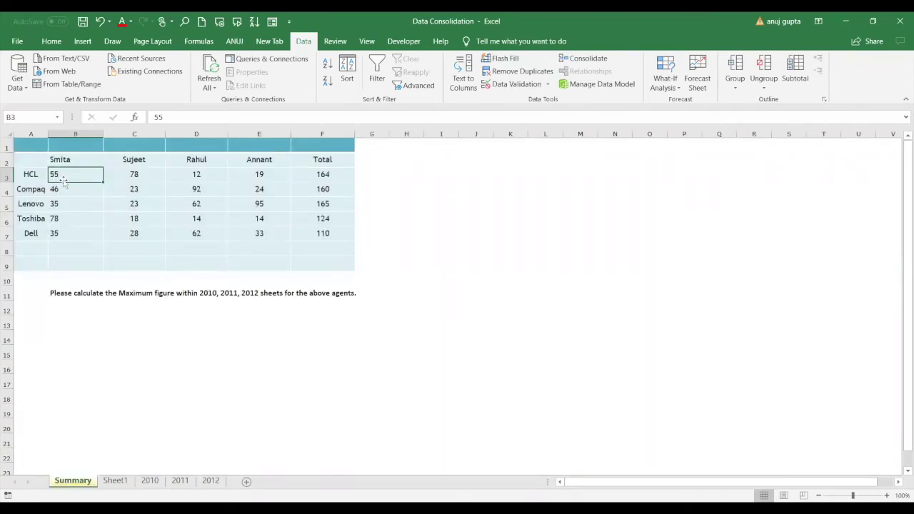
{"action": "key", "text": "ctrl+a"}
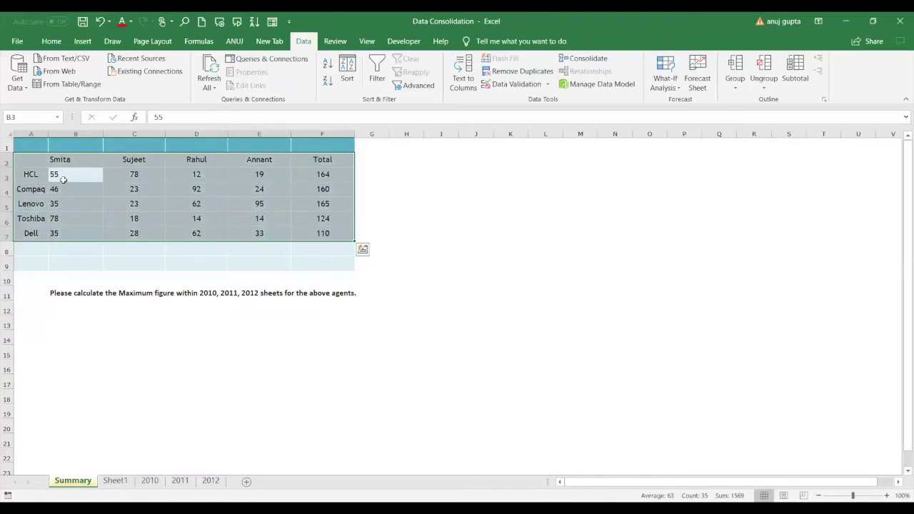
{"action": "key", "text": "Delete"}
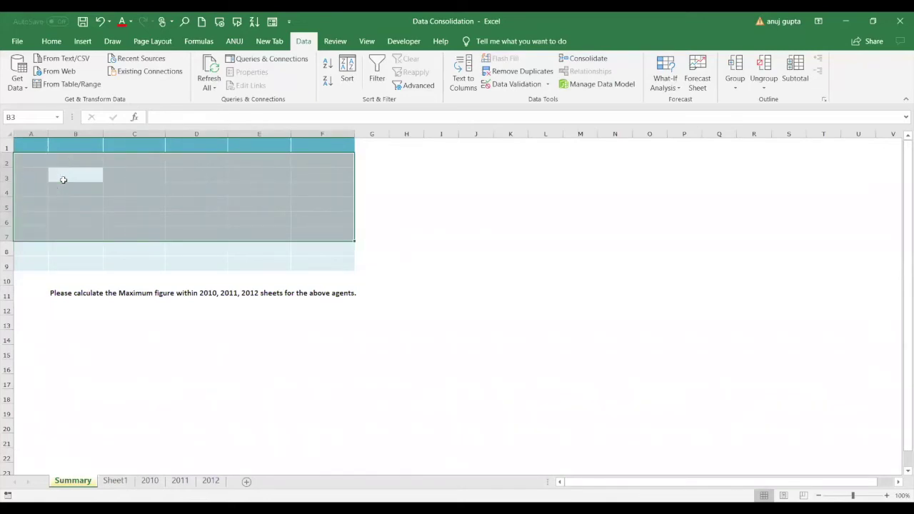
Step: Rerun the consolidation with Average, giving HCL 34.5 under Smita and a 116 total
{"action": "left_click", "coordinate": [609, 58]}
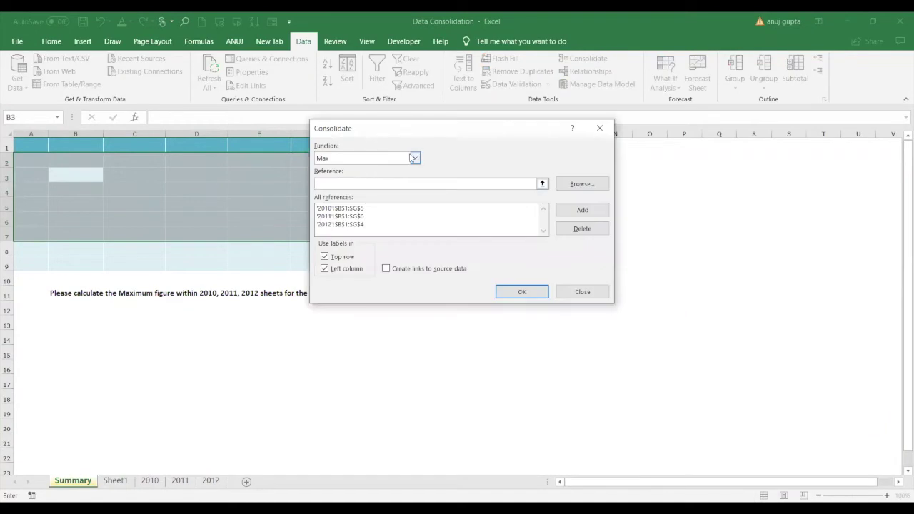
{"action": "left_click", "coordinate": [413, 158]}
{"action": "left_click", "coordinate": [357, 185]}
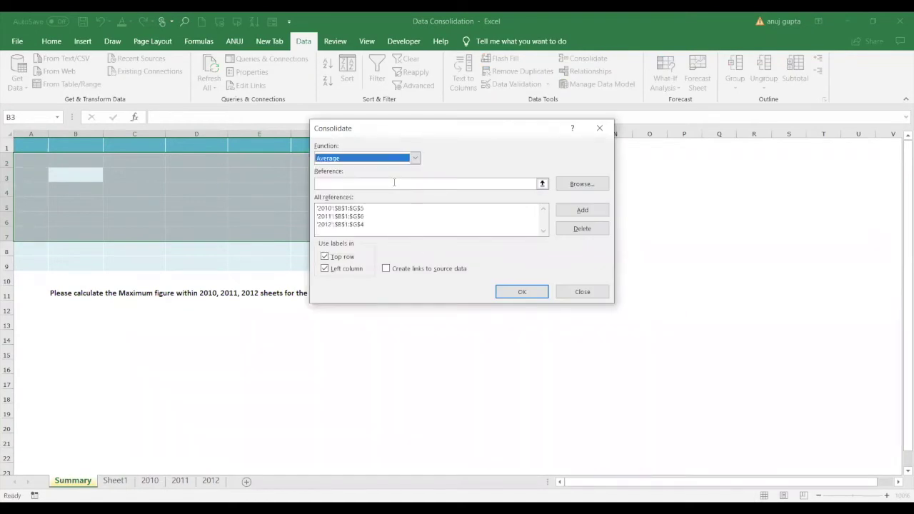
{"action": "left_click", "coordinate": [527, 296]}
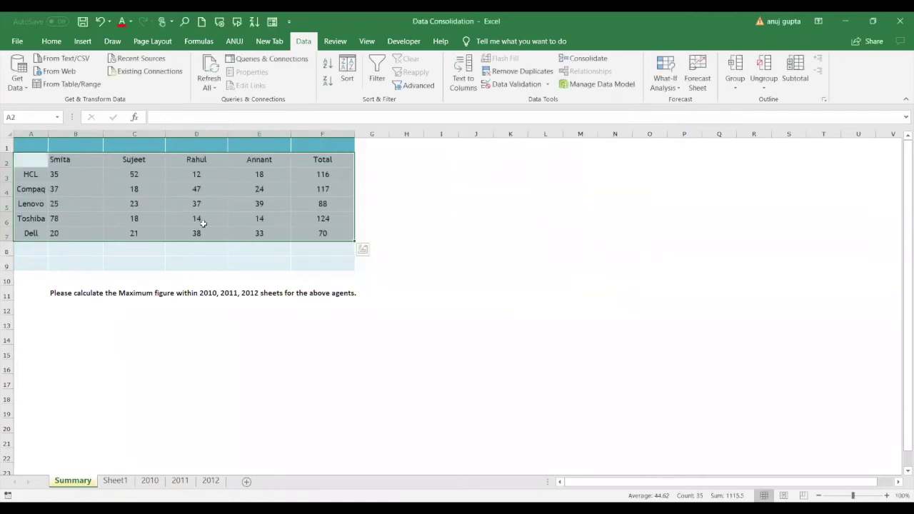
{"action": "left_click", "coordinate": [73, 178]}
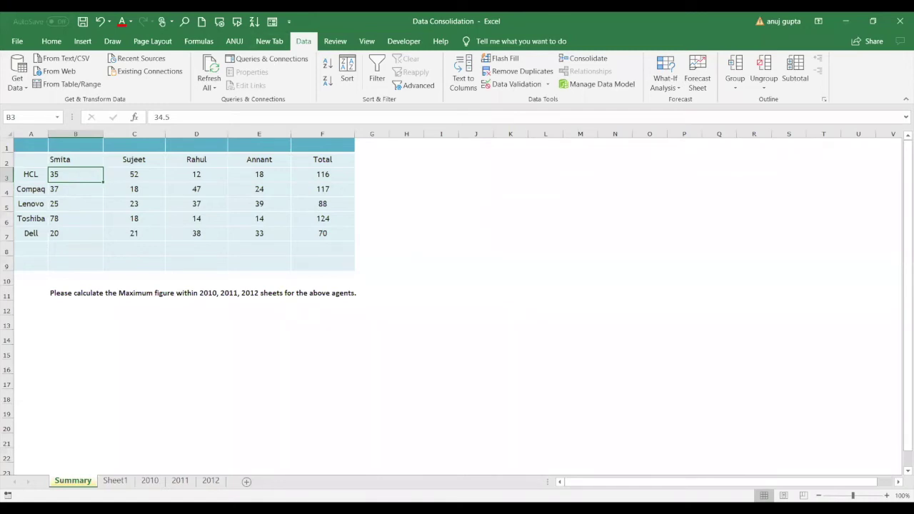
{"action": "left_click", "coordinate": [112, 483]}
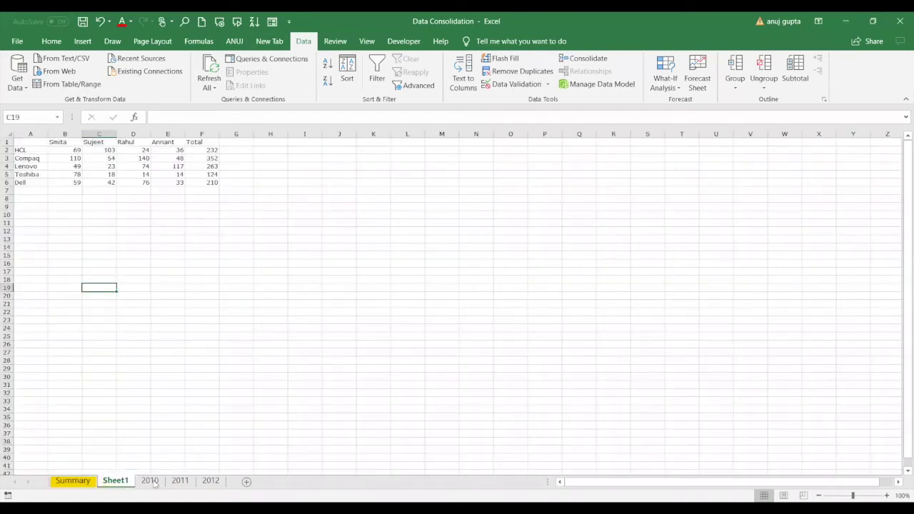
Step: Review the 2010, 2011 and 2012 sheets and check Compaq's Total formula before returning to Summary
{"action": "left_click", "coordinate": [152, 483]}
{"action": "left_click", "coordinate": [183, 483]}
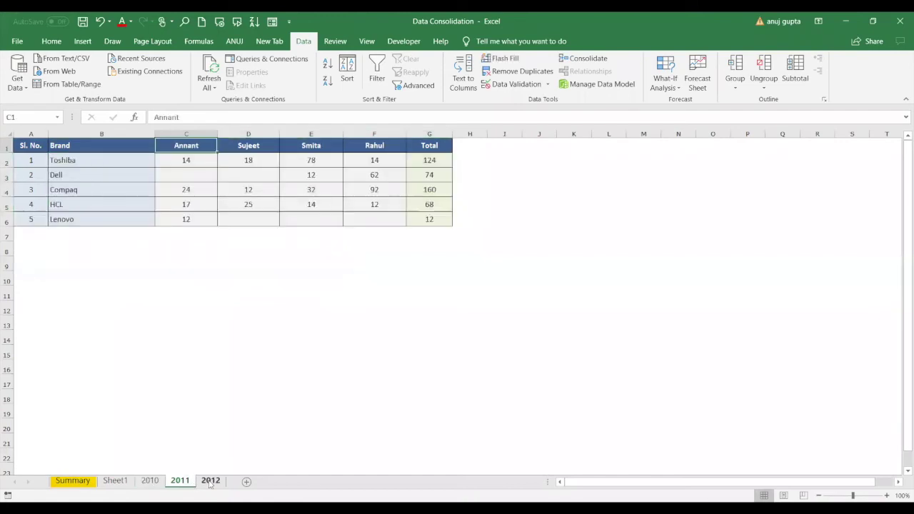
{"action": "left_click", "coordinate": [211, 482]}
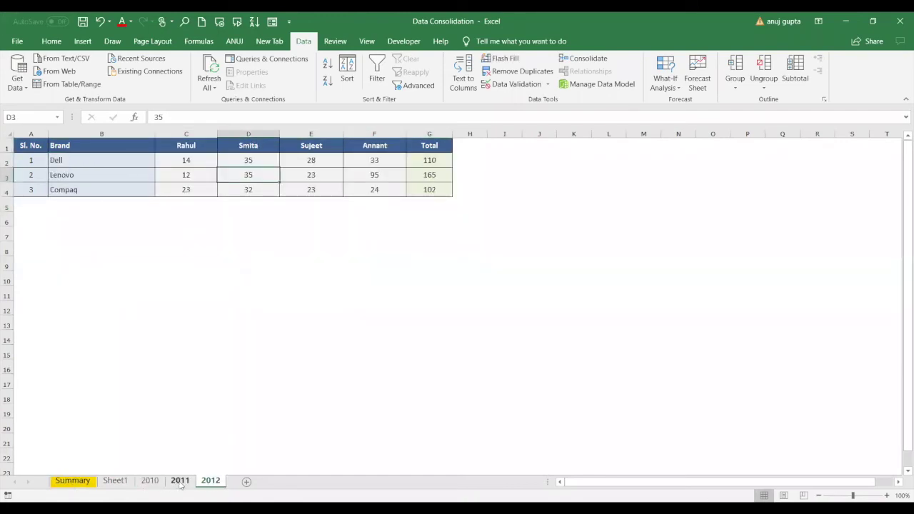
{"action": "left_click", "coordinate": [438, 190]}
{"action": "key", "text": "Right"}
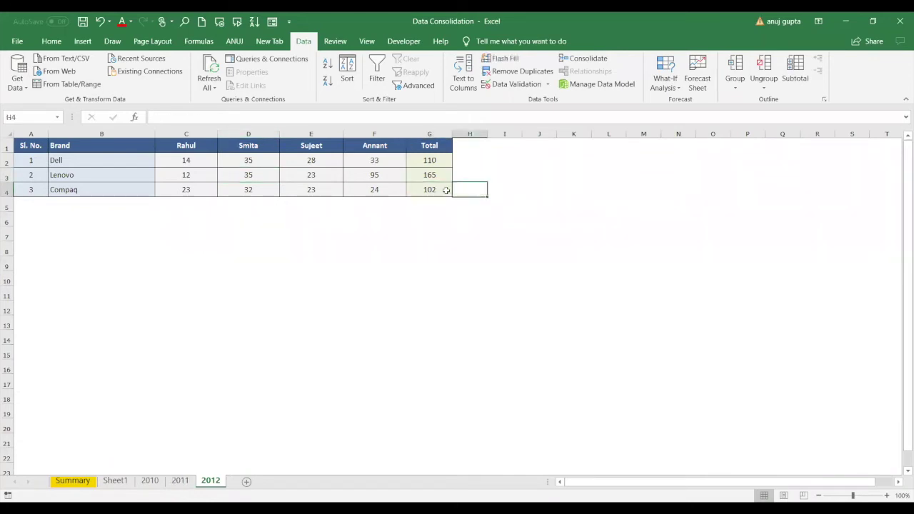
{"action": "left_click", "coordinate": [59, 482]}
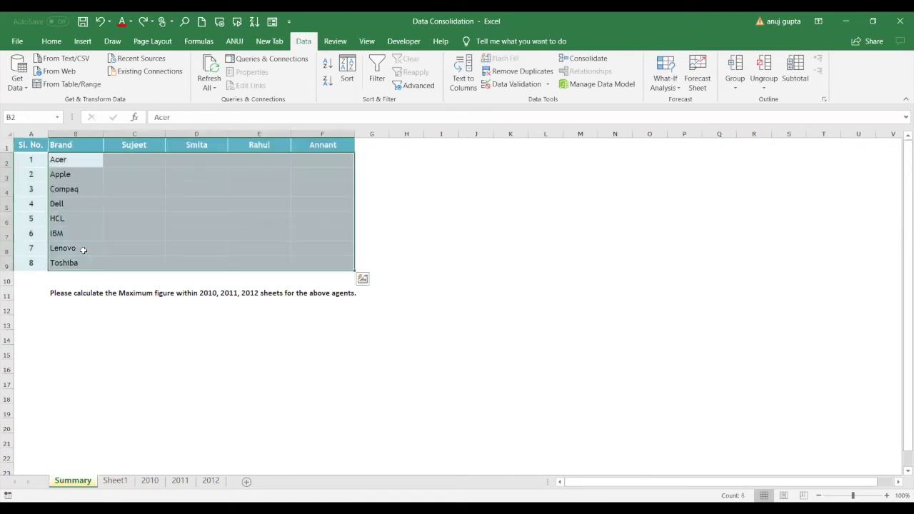
Step: Deselect the Summary table and close the Data Consolidation workbook
{"action": "left_click", "coordinate": [123, 374]}
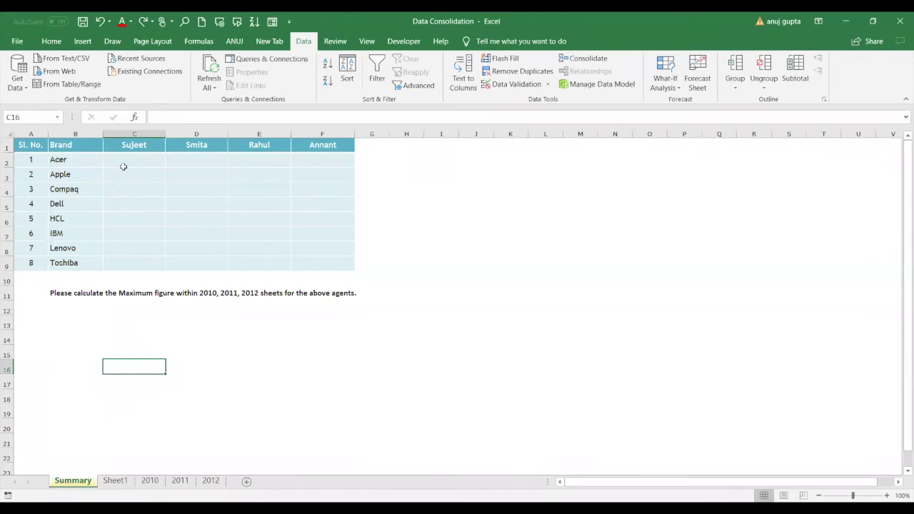
{"action": "left_click", "coordinate": [901, 19]}
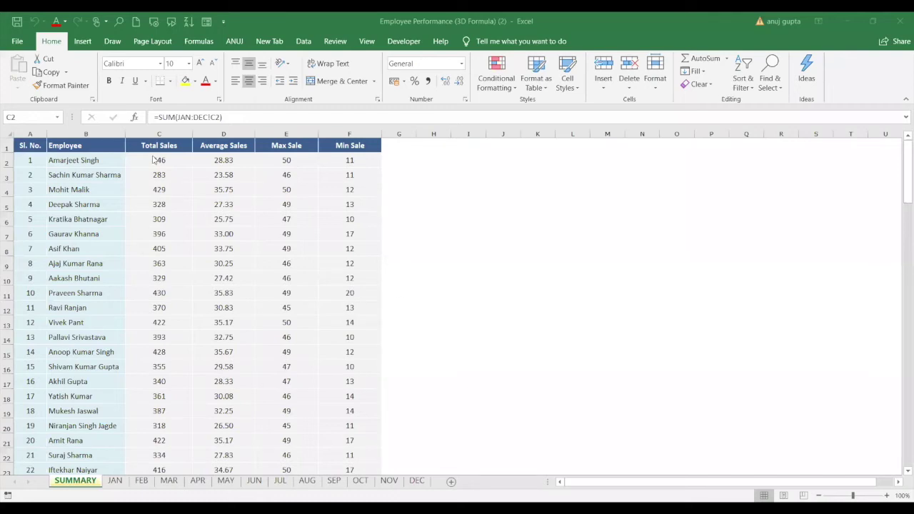
Step: Delete the Total, Average, Max and Min Sales values for every employee in columns C:F
{"action": "left_click_drag", "start_coordinate": [154, 160], "coordinate": [350, 381]}
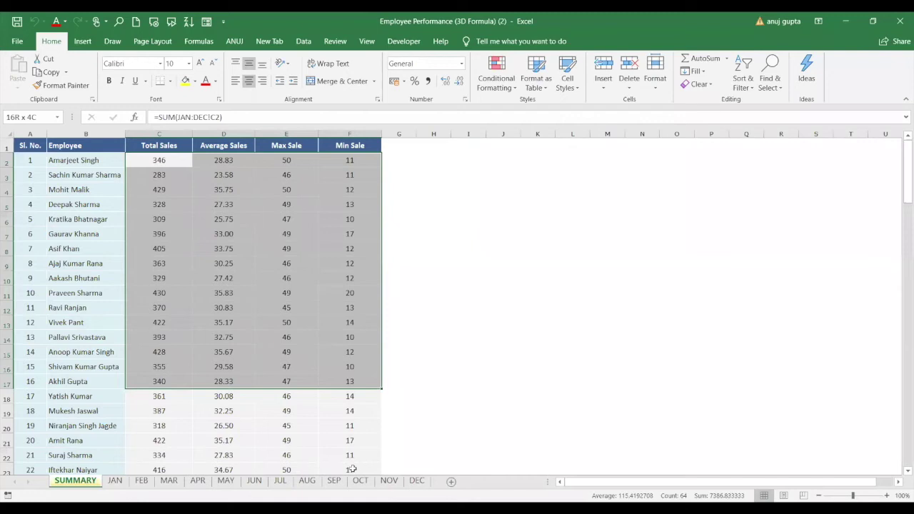
{"action": "left_click_drag", "start_coordinate": [352, 469], "coordinate": [353, 424]}
{"action": "scroll", "coordinate": [356, 426], "scroll_direction": "up", "scroll_amount": 9}
{"action": "key", "text": "Delete"}
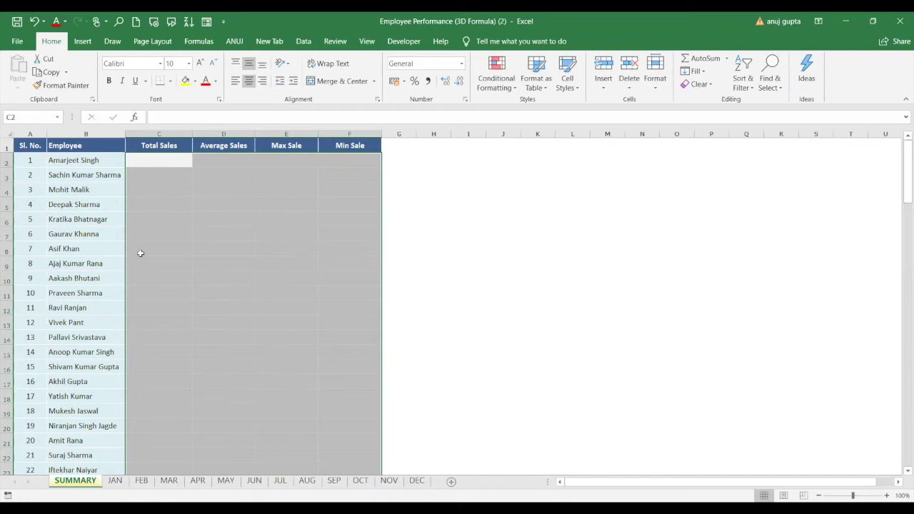
{"action": "left_click", "coordinate": [179, 175]}
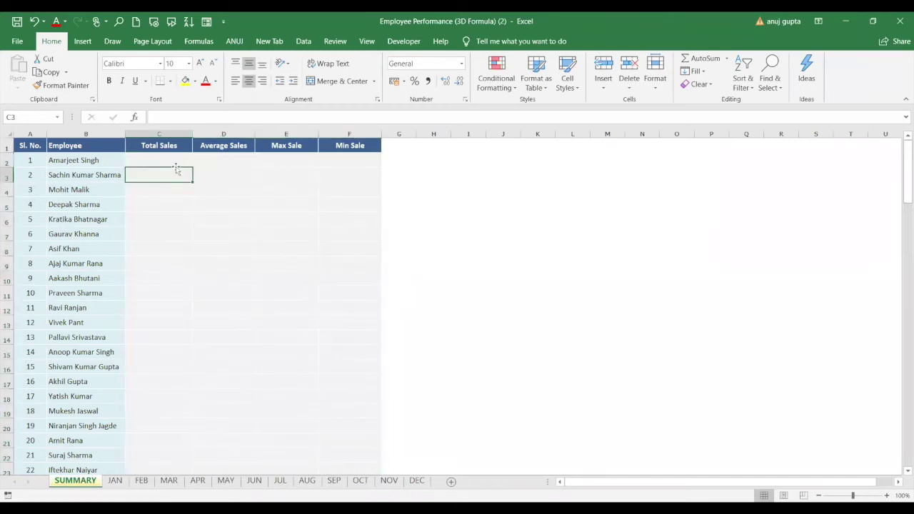
Step: Pick the first employee's Total Sales cell, browse the JAN to JUN sheets, then return to SUMMARY
{"action": "left_click", "coordinate": [174, 163]}
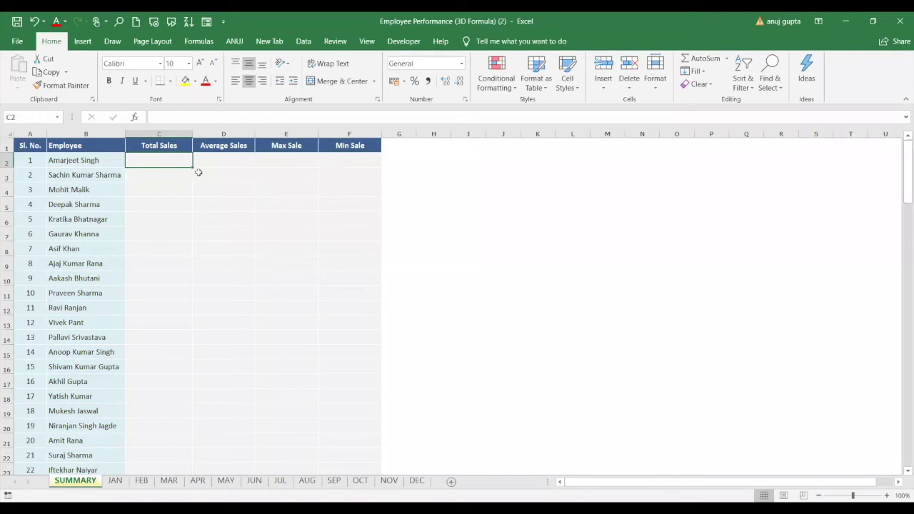
{"action": "left_click", "coordinate": [117, 483]}
{"action": "left_click", "coordinate": [140, 482]}
{"action": "left_click", "coordinate": [168, 483]}
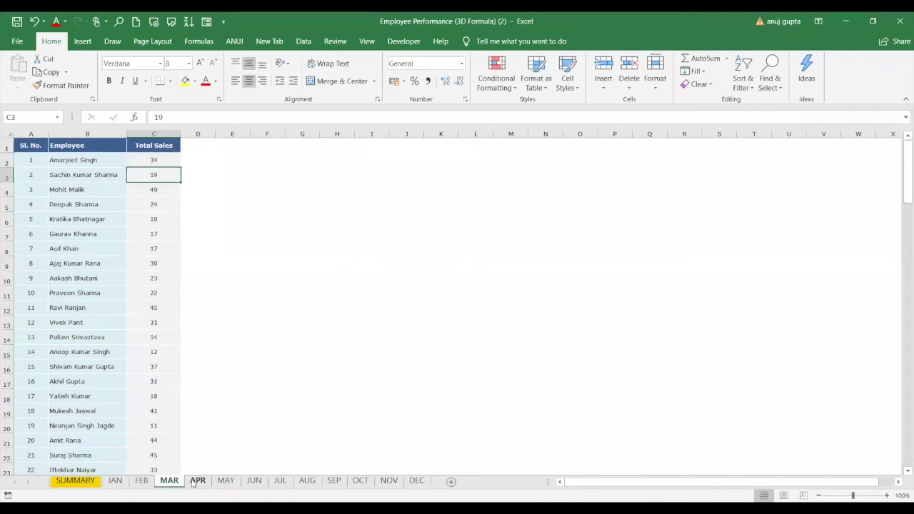
{"action": "left_click", "coordinate": [195, 482]}
{"action": "left_click", "coordinate": [226, 483]}
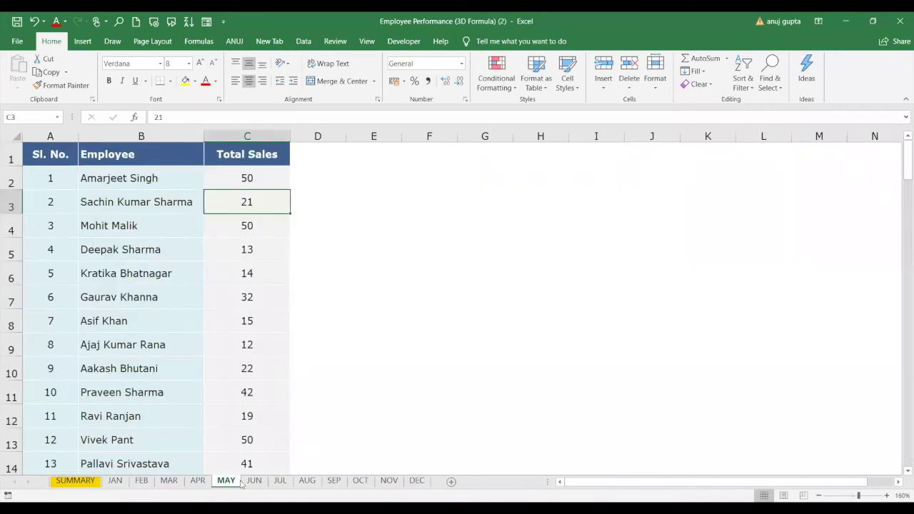
{"action": "left_click", "coordinate": [254, 483]}
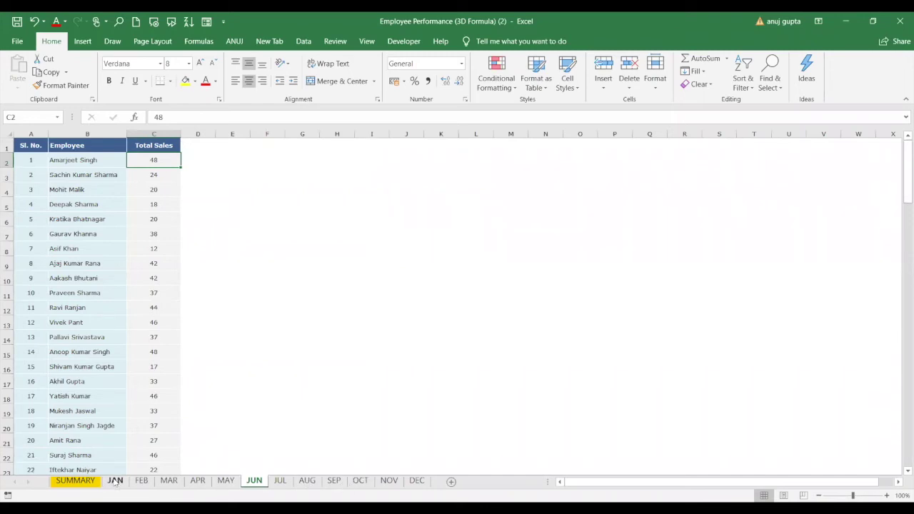
{"action": "left_click", "coordinate": [77, 482]}
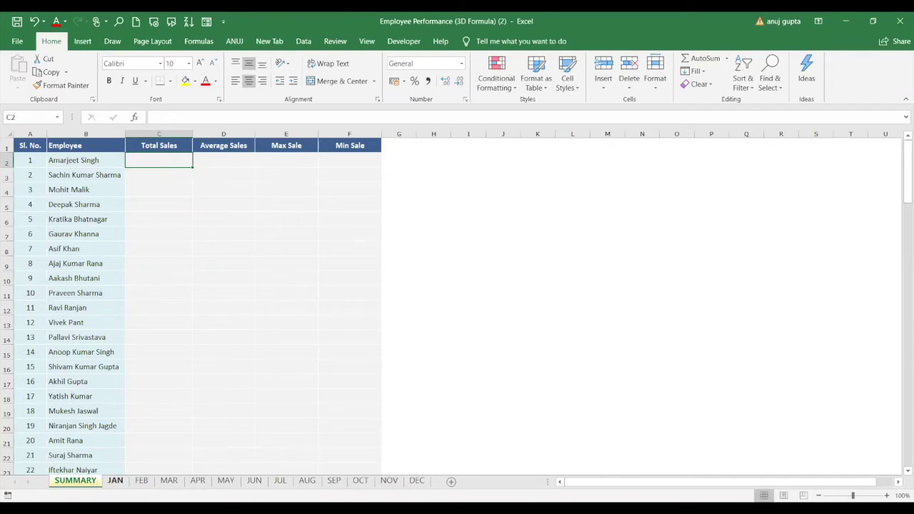
{"action": "left_click", "coordinate": [115, 480]}
{"action": "left_click", "coordinate": [140, 484]}
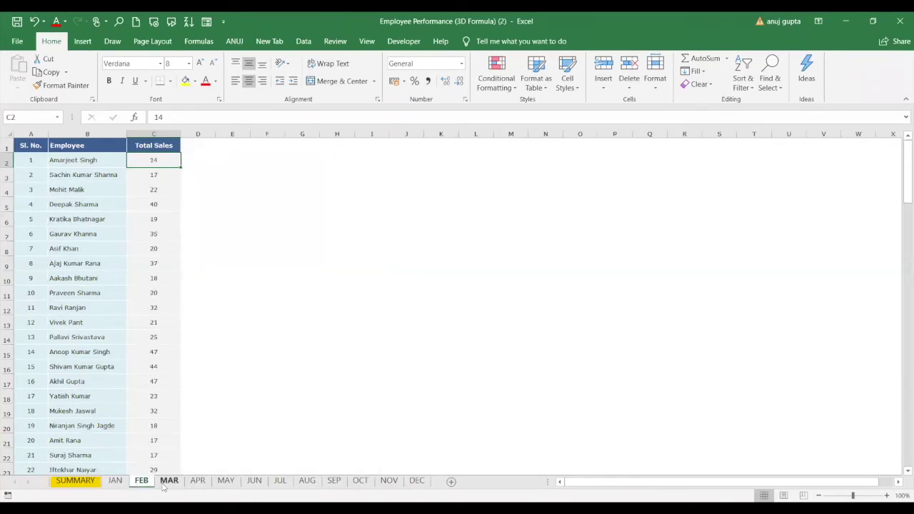
{"action": "left_click", "coordinate": [169, 483]}
{"action": "left_click", "coordinate": [198, 483]}
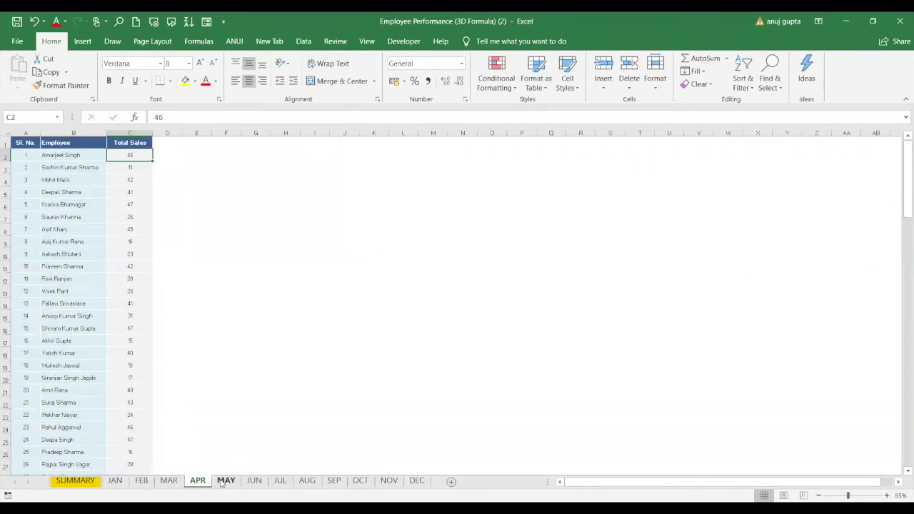
{"action": "left_click", "coordinate": [224, 483]}
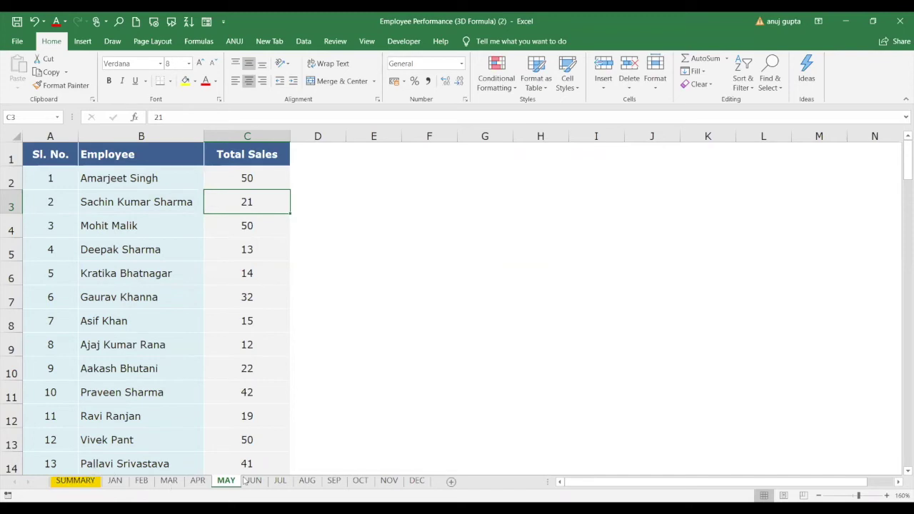
{"action": "left_click", "coordinate": [253, 481]}
{"action": "left_click", "coordinate": [280, 481]}
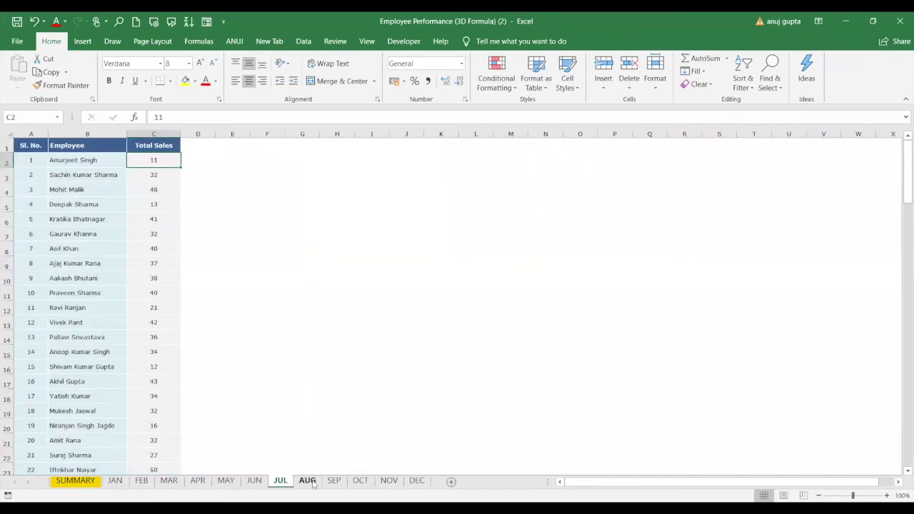
{"action": "left_click", "coordinate": [77, 482]}
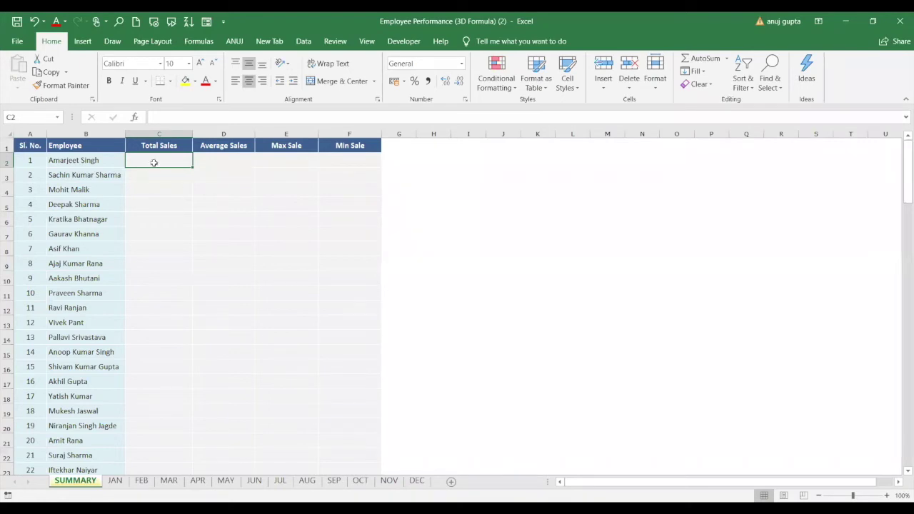
Step: Start =SUM( in C2 with a JAN:DEC sheet range, then undo the range
{"action": "type", "text": "="}
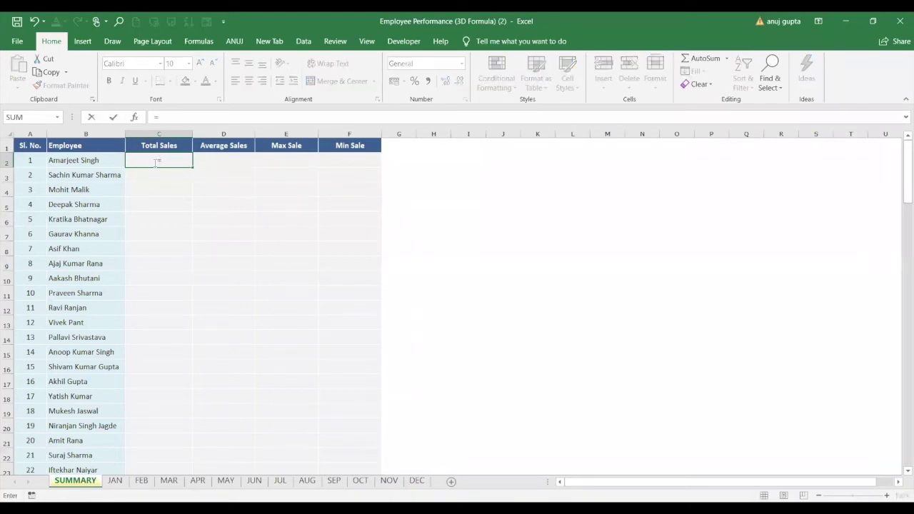
{"action": "type", "text": "s"}
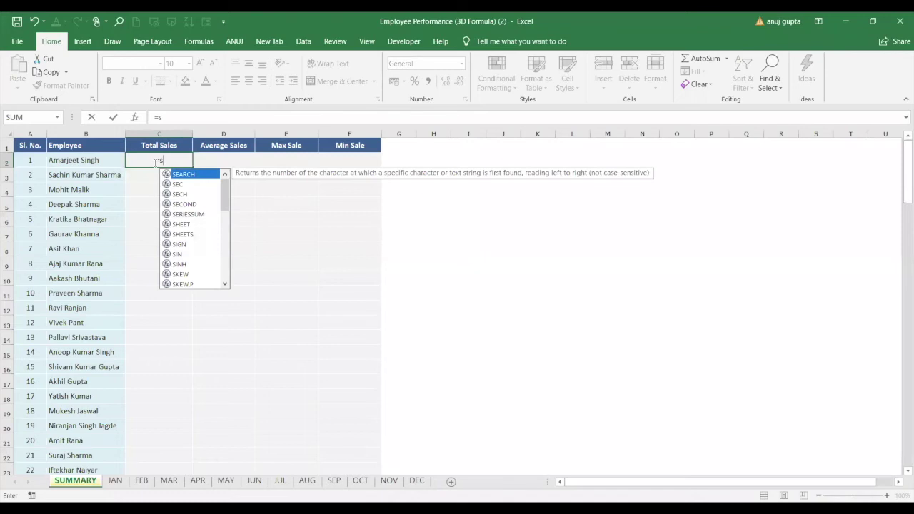
{"action": "type", "text": "um"}
{"action": "key", "text": "Tab"}
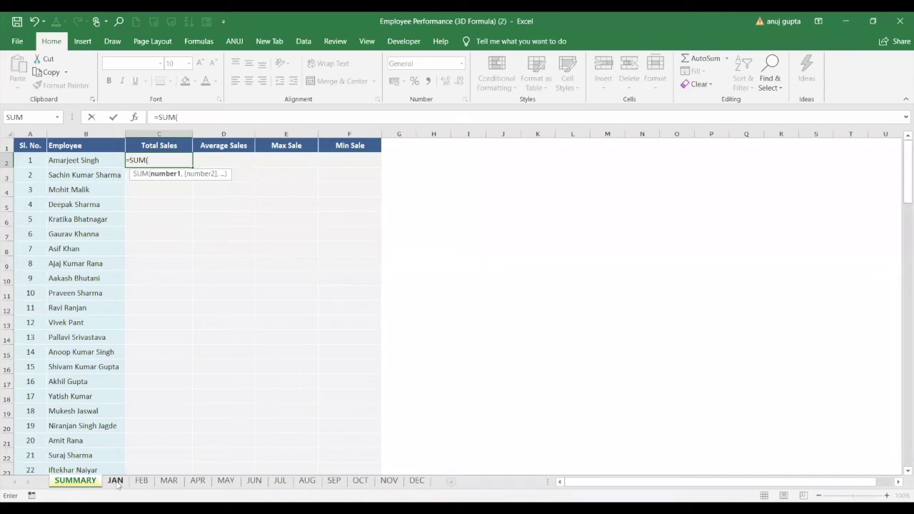
{"action": "left_click", "coordinate": [116, 484], "text": "shift"}
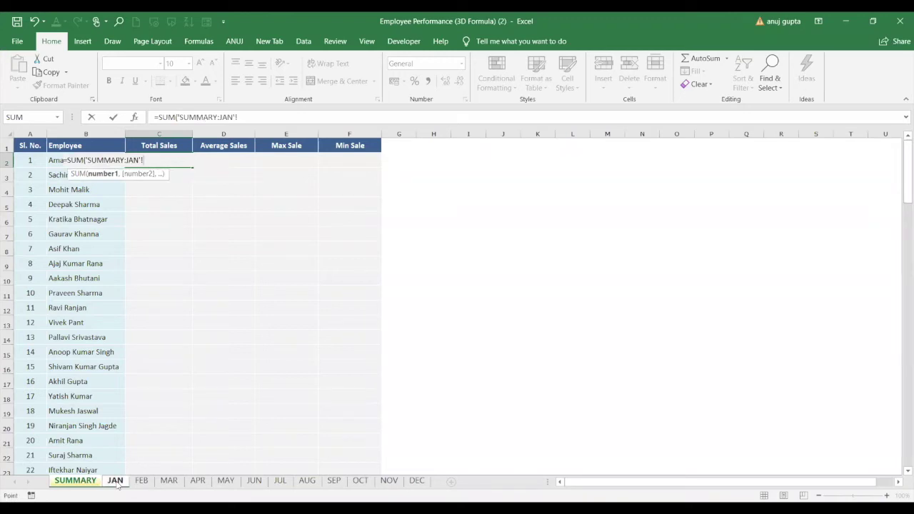
{"action": "left_click", "coordinate": [413, 484], "text": "shift"}
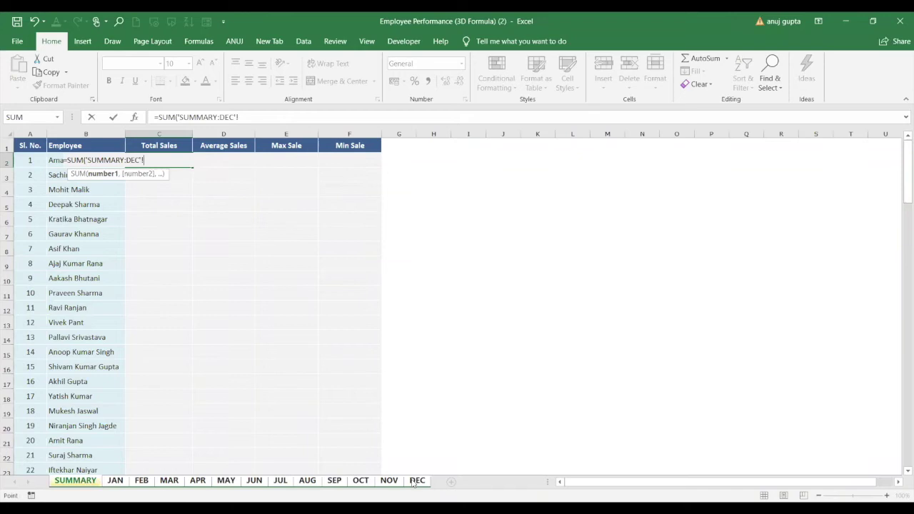
{"action": "key", "text": "ctrl+z"}
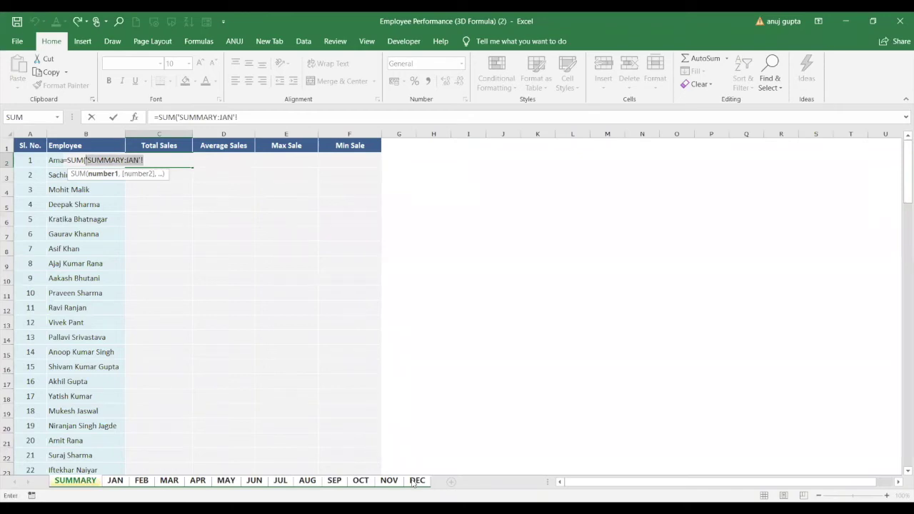
{"action": "key", "text": "ctrl+y"}
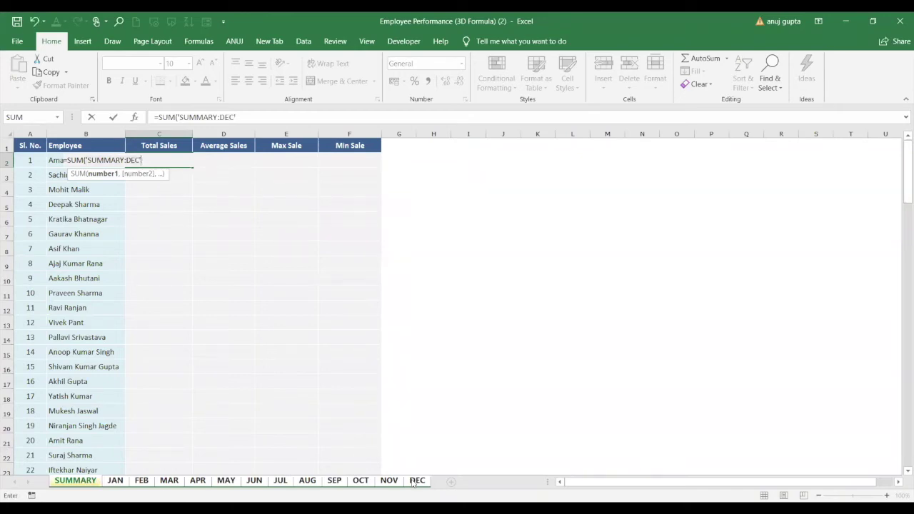
{"action": "key", "text": "ctrl+z"}
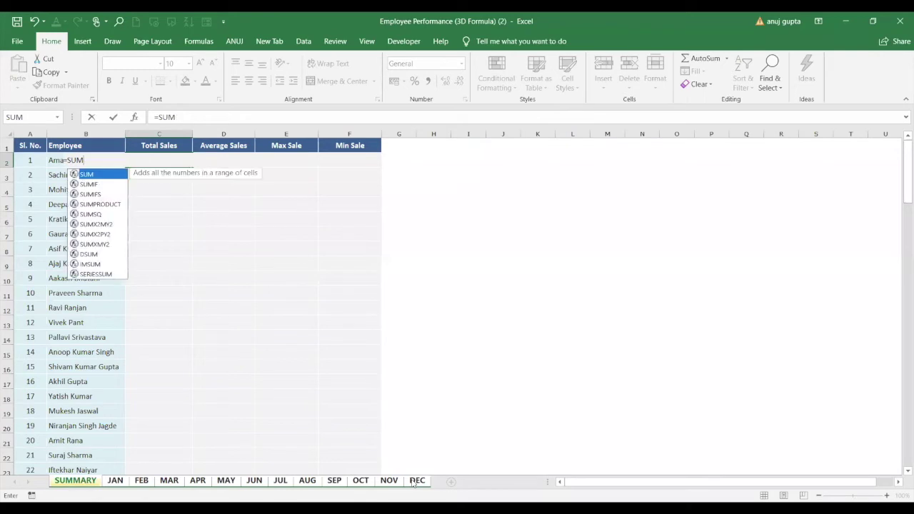
Step: Strip the stray cell and sheet references so C2 holds only =SUM(
{"action": "type", "text": "("}
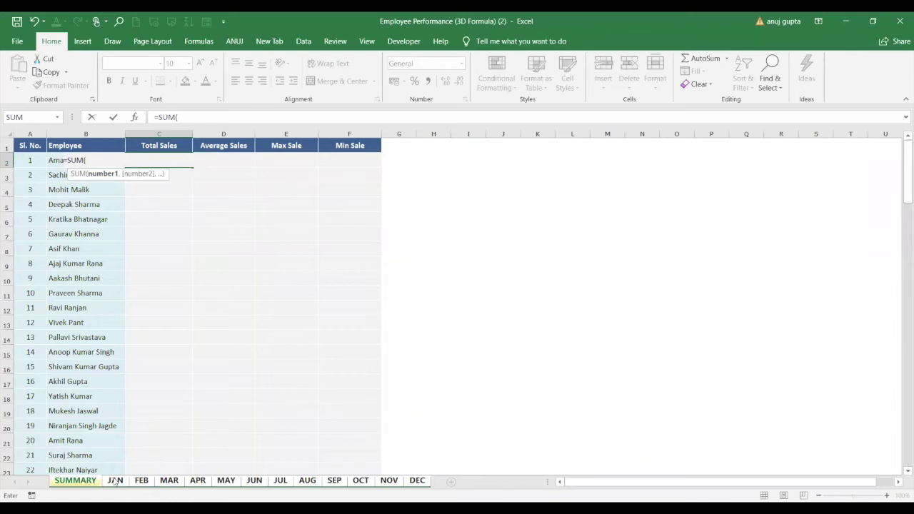
{"action": "left_click", "coordinate": [263, 407]}
{"action": "key", "text": "Right"}
{"action": "key", "text": "Right"}
{"action": "key", "text": "Right"}
{"action": "key", "text": "Up"}
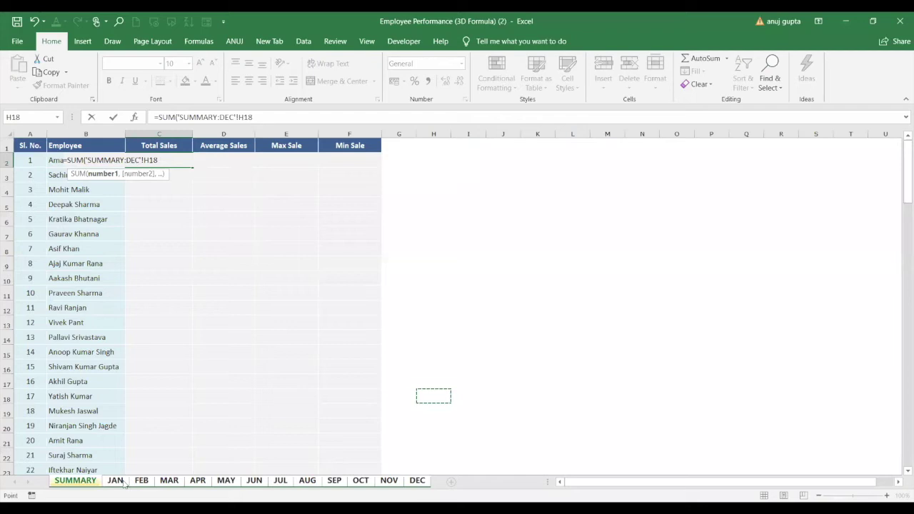
{"action": "left_click", "coordinate": [123, 483], "text": "shift"}
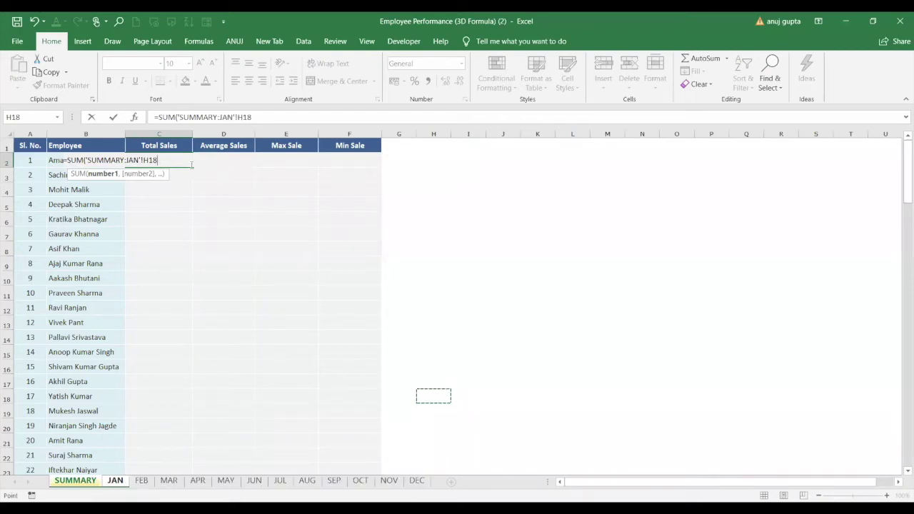
{"action": "key", "text": "BackSpace"}
{"action": "key", "text": "BackSpace"}
{"action": "key", "text": "BackSpace"}
{"action": "key", "text": "BackSpace"}
{"action": "key", "text": "BackSpace"}
{"action": "key", "text": "BackSpace"}
{"action": "key", "text": "BackSpace"}
{"action": "key", "text": "BackSpace"}
{"action": "key", "text": "BackSpace"}
{"action": "key", "text": "BackSpace"}
{"action": "key", "text": "BackSpace"}
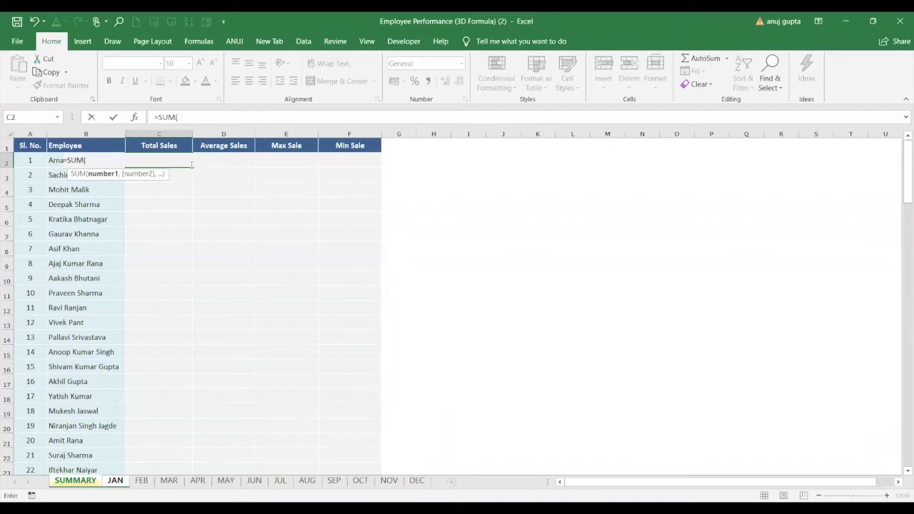
Step: Add a sheet range ending at DEC to the SUM formula, then delete its trailing exclamation mark
{"action": "left_click", "coordinate": [116, 481], "text": "shift"}
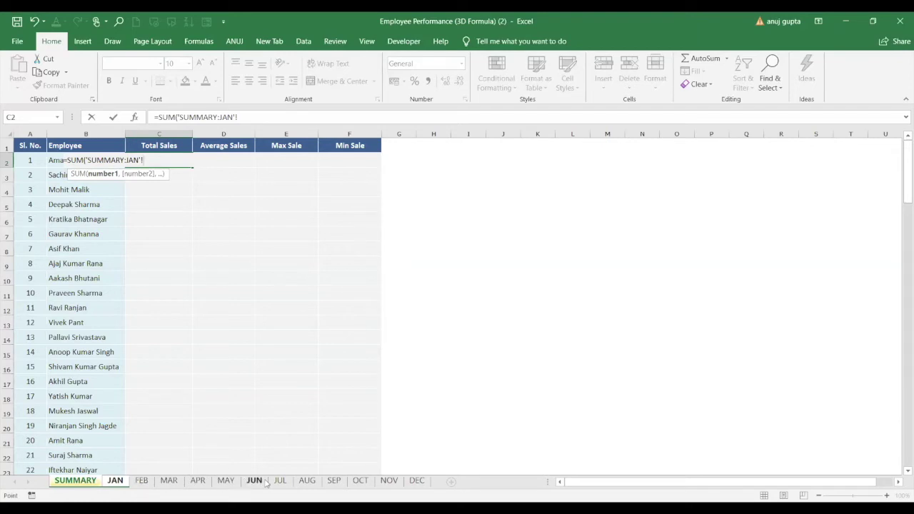
{"action": "left_click", "coordinate": [418, 481], "text": "shift"}
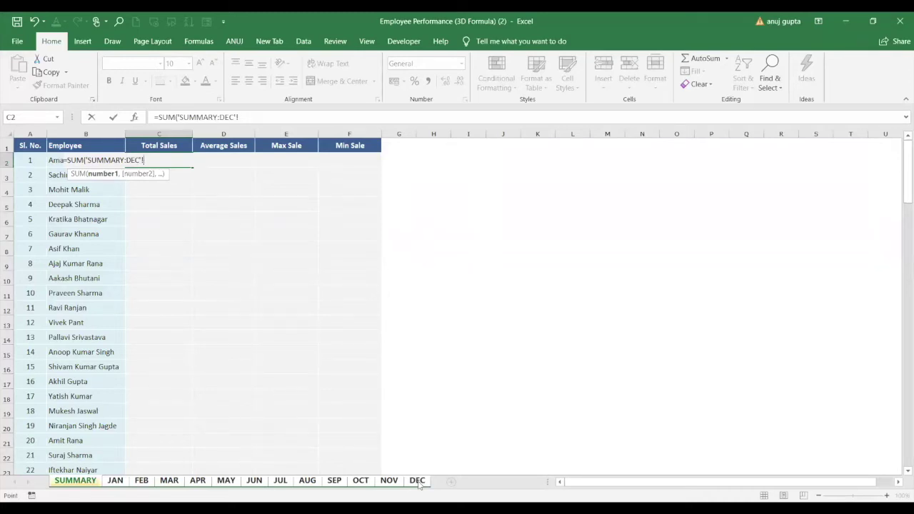
{"action": "key", "text": "BackSpace"}
Step: Cancel the pending edit and enter a trial =SUM(JAN!C2) in SUMMARY cell C2
{"action": "key", "text": "Escape"}
{"action": "left_click", "coordinate": [390, 411]}
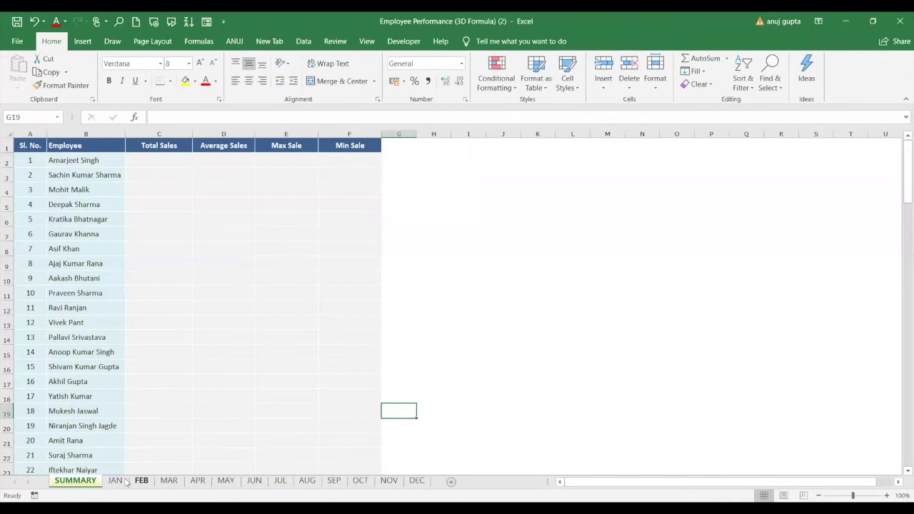
{"action": "left_click", "coordinate": [155, 160]}
{"action": "type", "text": "="}
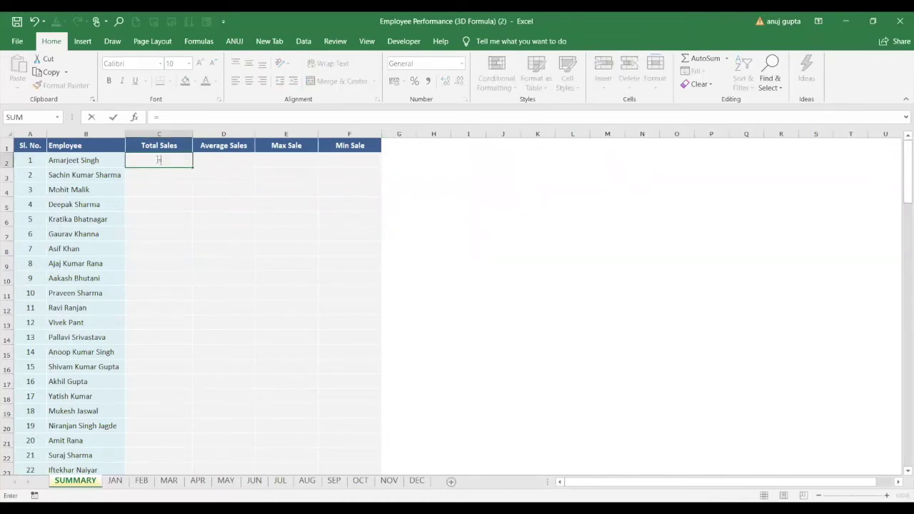
{"action": "type", "text": "SUM("}
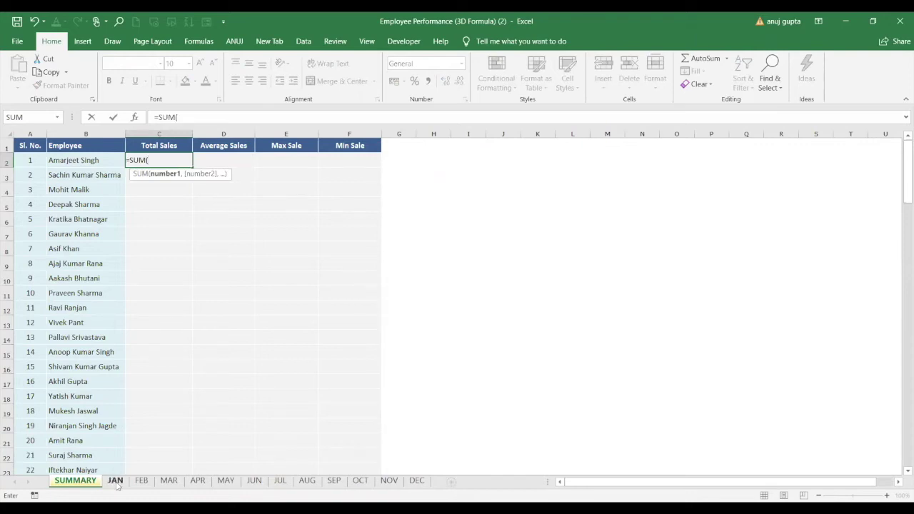
{"action": "left_click", "coordinate": [116, 483], "text": "shift"}
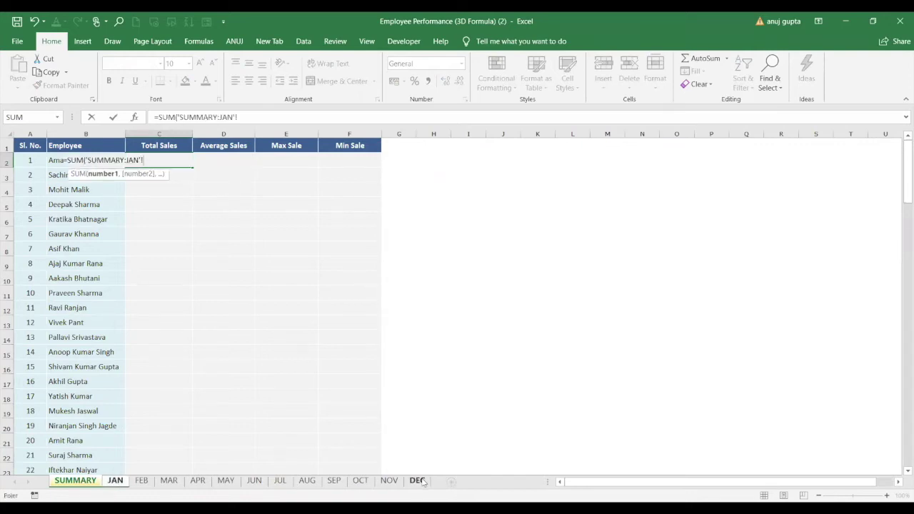
{"action": "left_click", "coordinate": [423, 483], "text": "shift"}
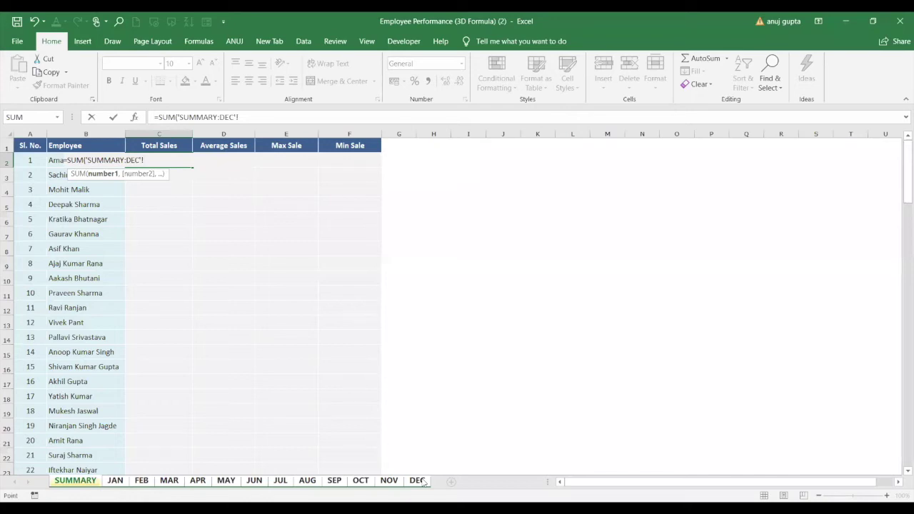
{"action": "left_click", "coordinate": [116, 483]}
{"action": "left_click", "coordinate": [146, 161]}
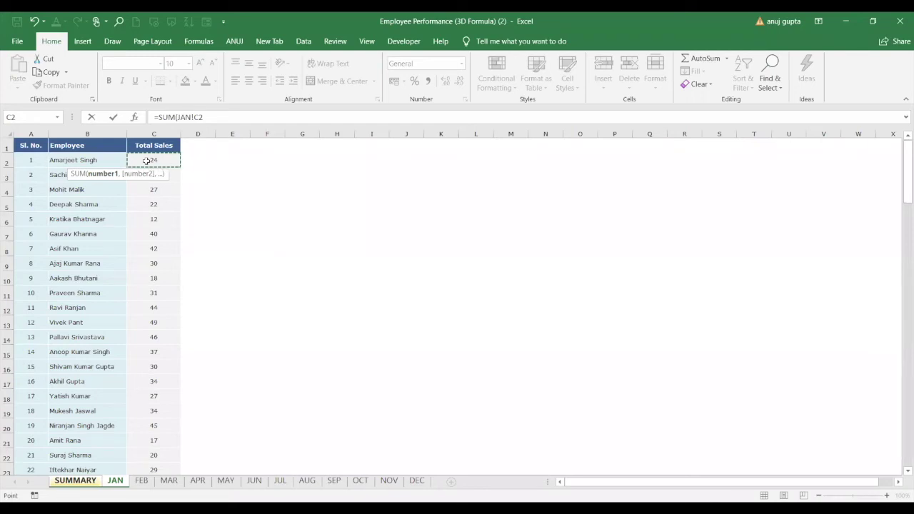
{"action": "type", "text": ")"}
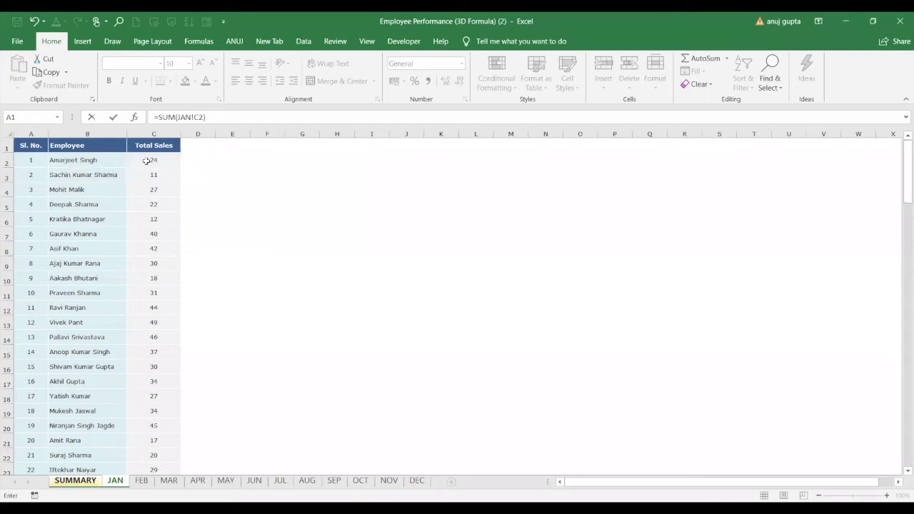
{"action": "key", "text": "Return"}
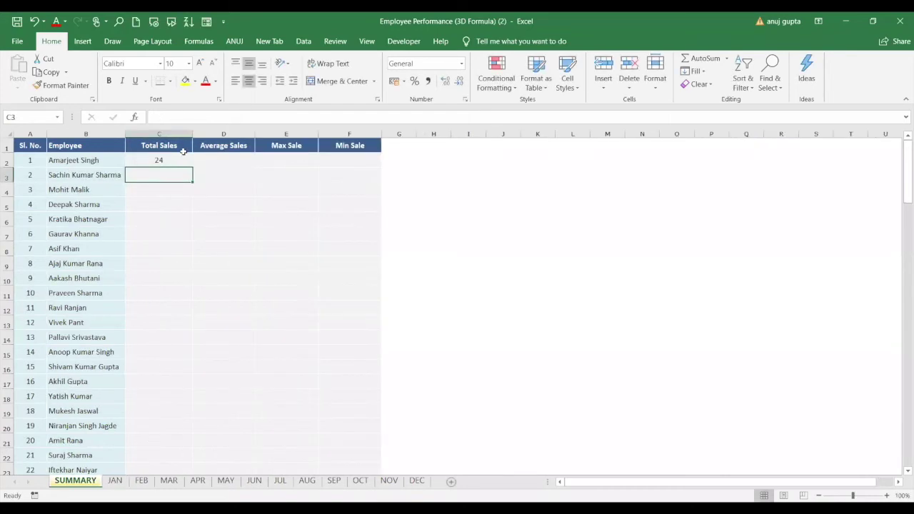
Step: Check JAN's C2 value, undo the trial formula, and start a new =SUM( in C2
{"action": "left_click", "coordinate": [117, 482]}
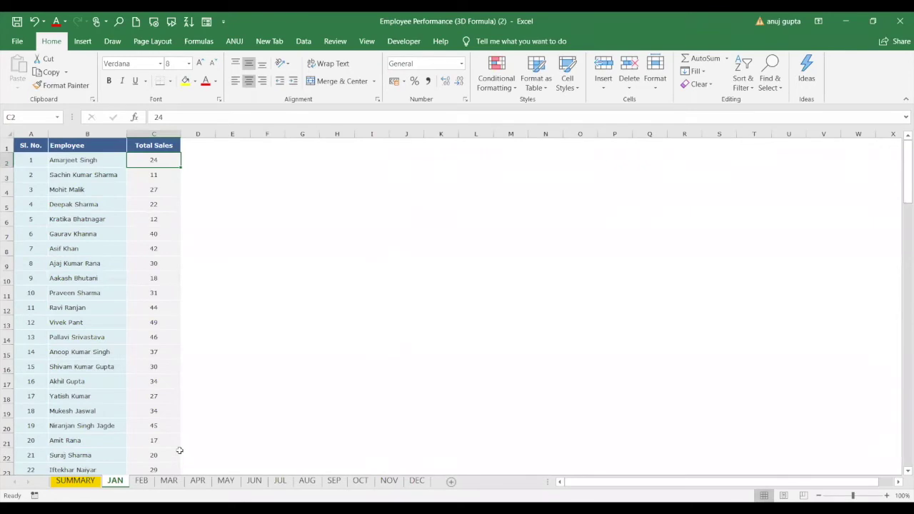
{"action": "key", "text": "ctrl+z"}
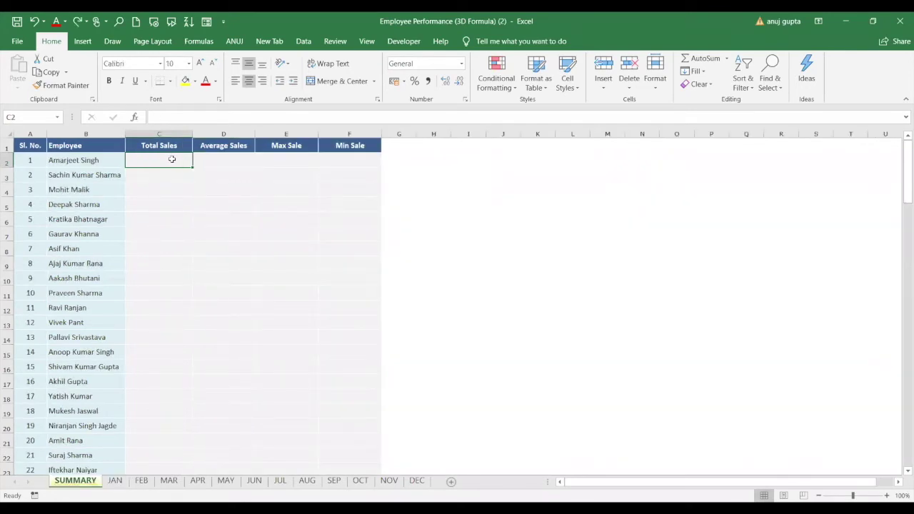
{"action": "type", "text": "="}
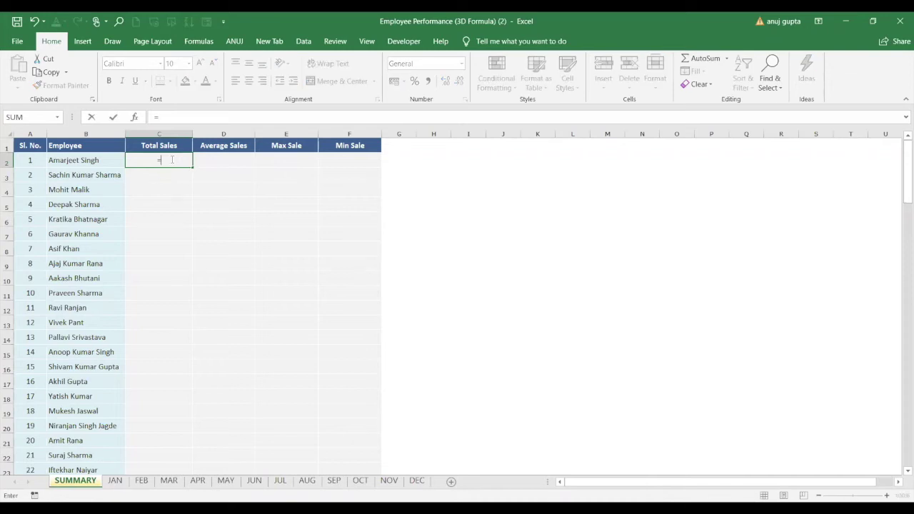
{"action": "type", "text": "SUM("}
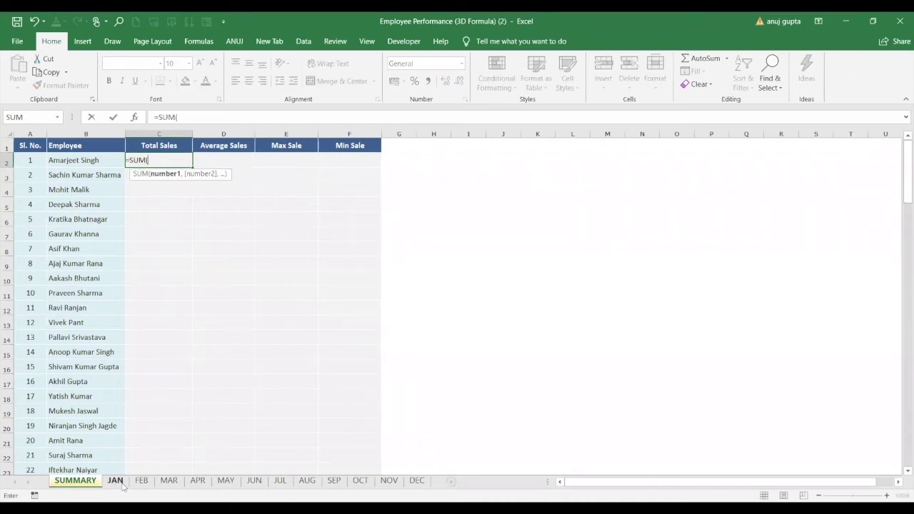
Step: Complete =SUM(JAN:DEC!C2) in C2, fill it down column C, then undo the fill
{"action": "left_click", "coordinate": [116, 483]}
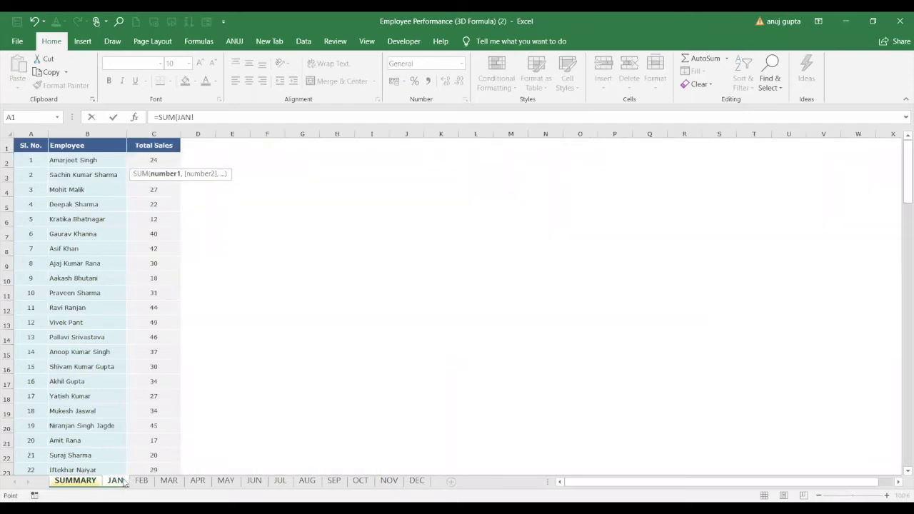
{"action": "left_click", "coordinate": [418, 481], "text": "shift"}
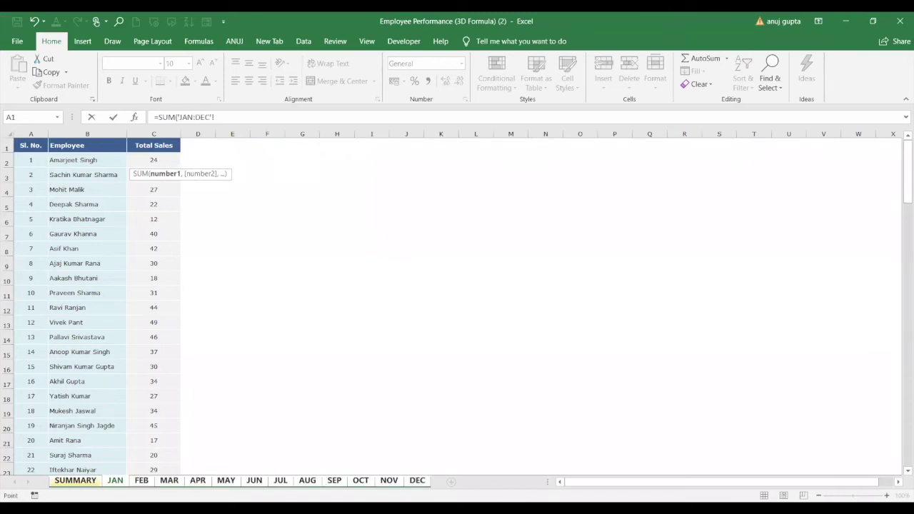
{"action": "left_click", "coordinate": [149, 163]}
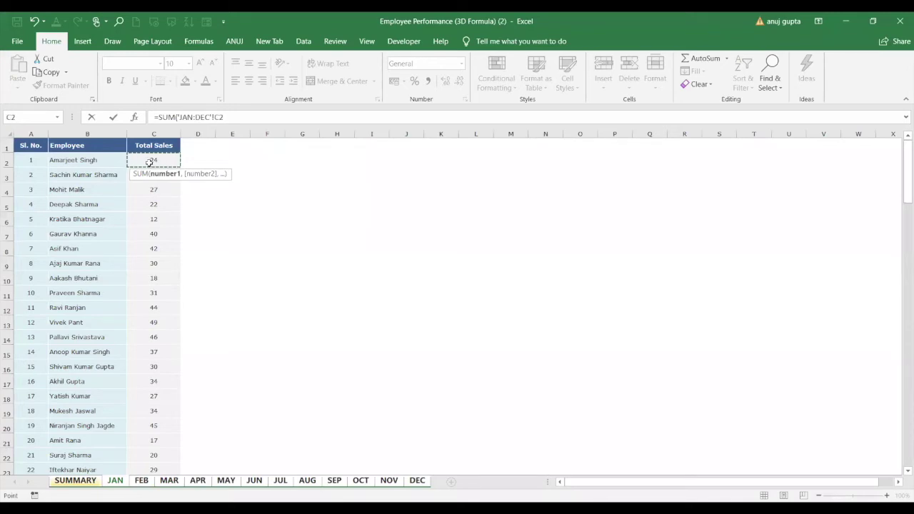
{"action": "type", "text": ")"}
{"action": "key", "text": "Return"}
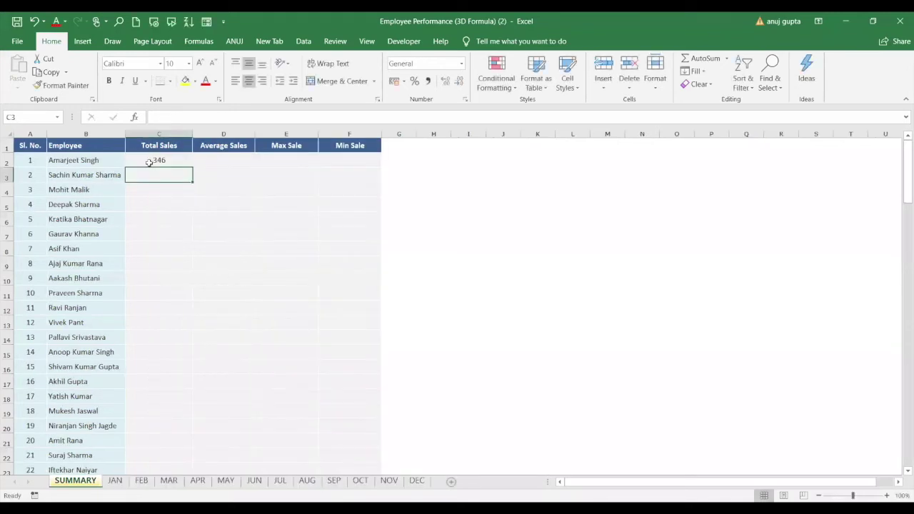
{"action": "left_click", "coordinate": [160, 162]}
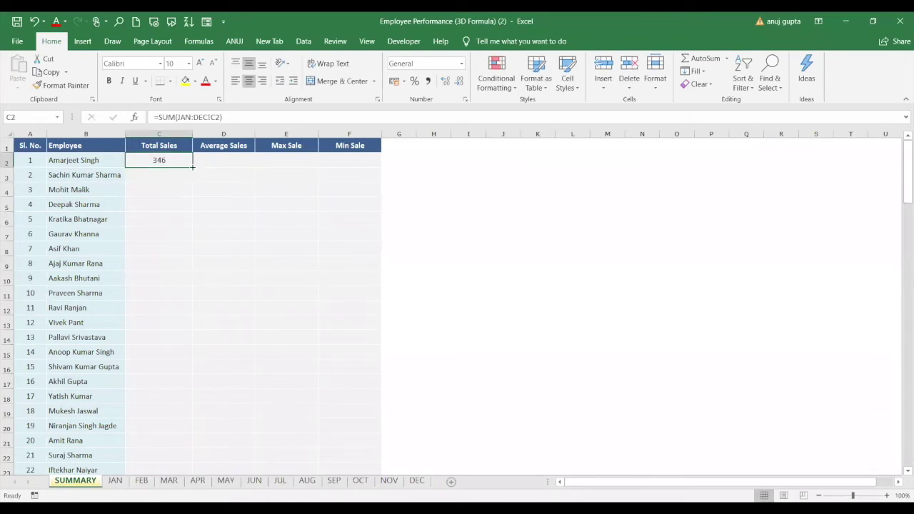
{"action": "double_click", "coordinate": [192, 166]}
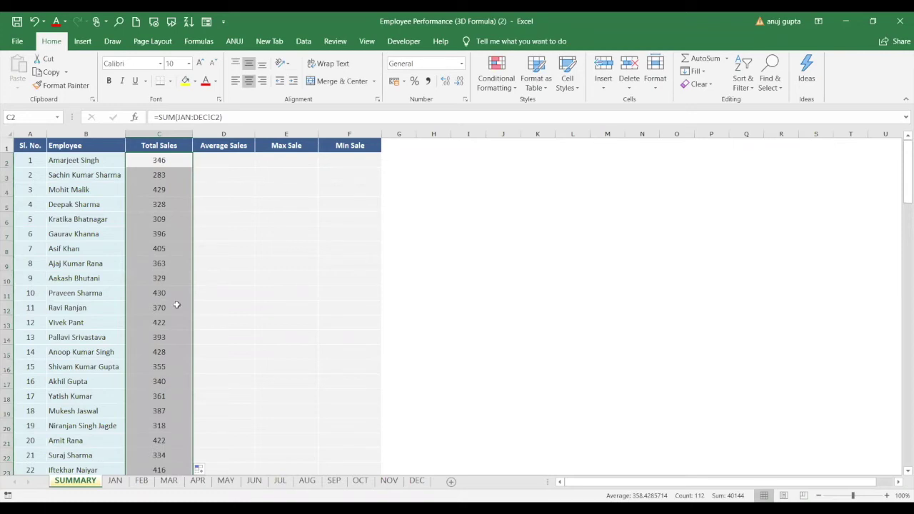
{"action": "key", "text": "ctrl+z"}
{"action": "key", "text": "ctrl+z"}
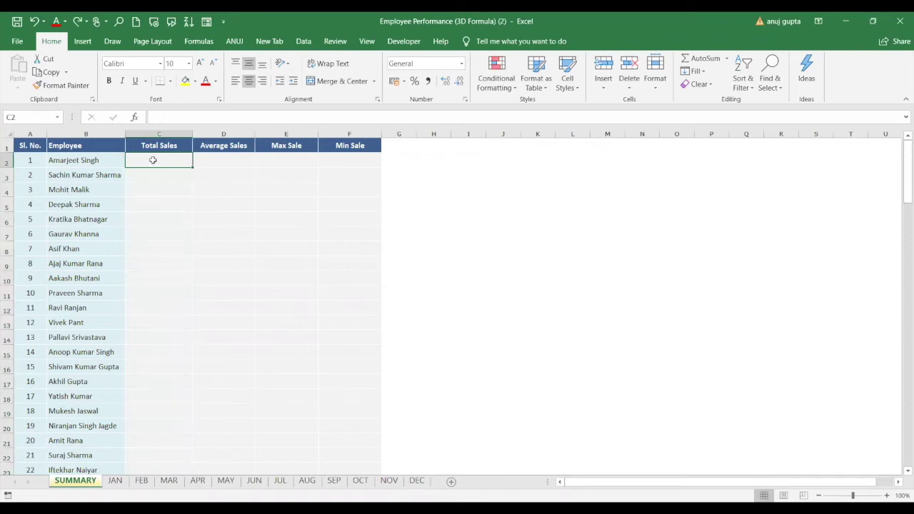
Step: Enter =SUM(JAN:DEC!C2) in C2 and fill it down Total Sales (346, 283, 429…)
{"action": "type", "text": "="}
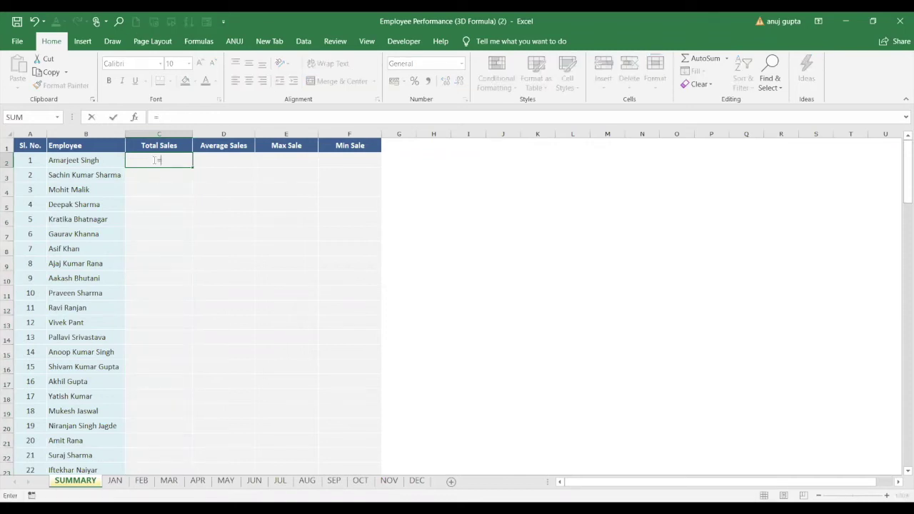
{"action": "type", "text": "sum"}
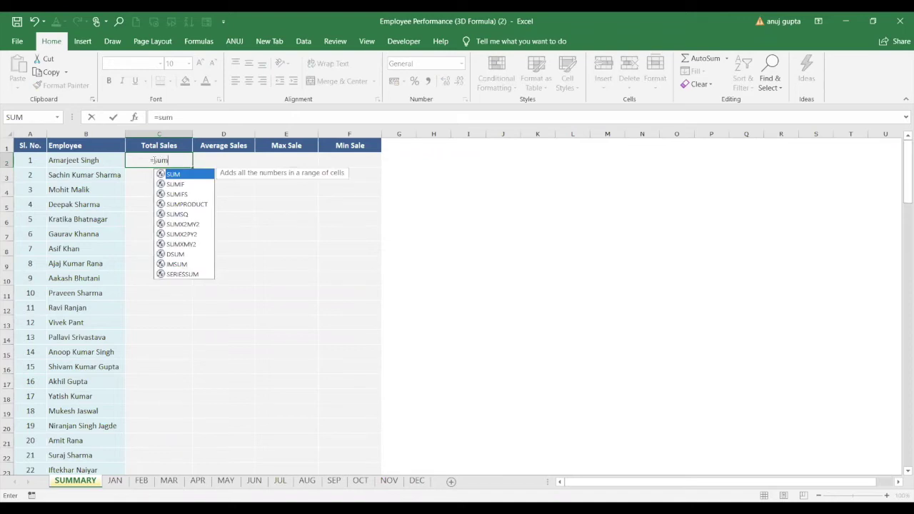
{"action": "key", "text": "Tab"}
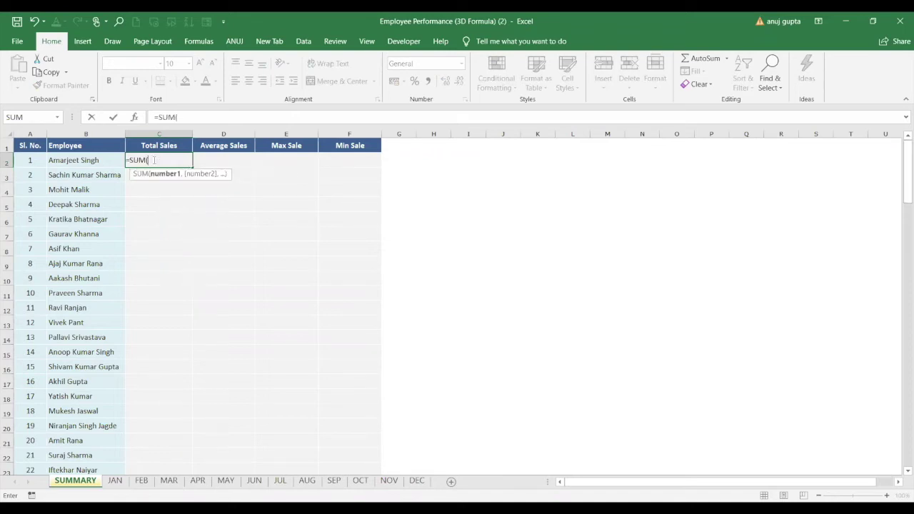
{"action": "left_click", "coordinate": [115, 481]}
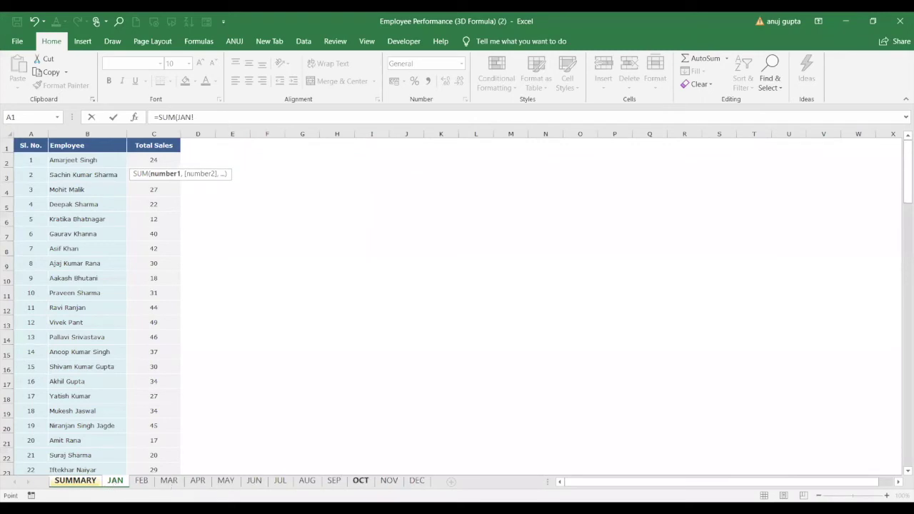
{"action": "left_click", "coordinate": [419, 483], "text": "shift"}
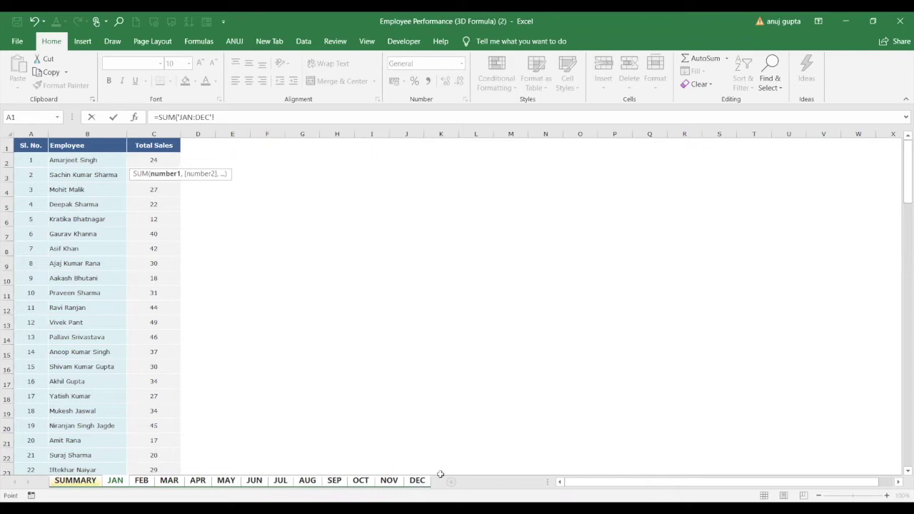
{"action": "left_click", "coordinate": [154, 161]}
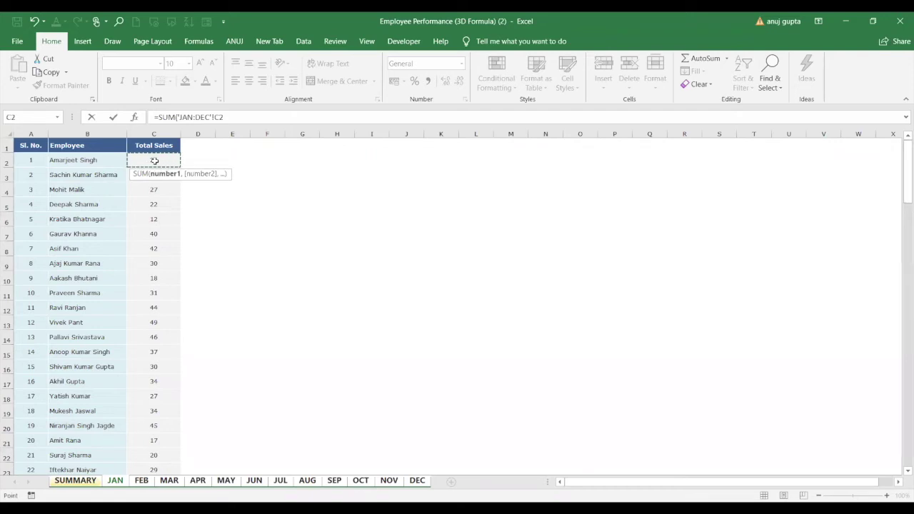
{"action": "key", "text": "Return"}
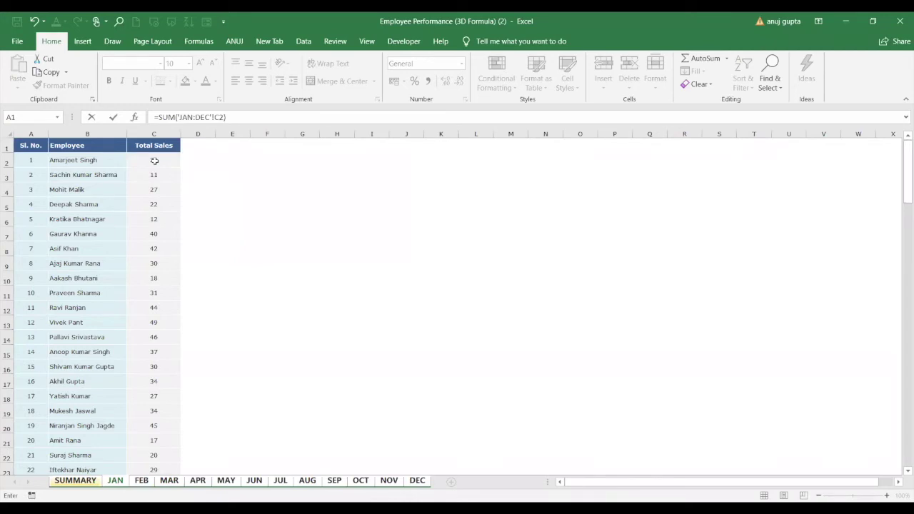
{"action": "left_click", "coordinate": [175, 161]}
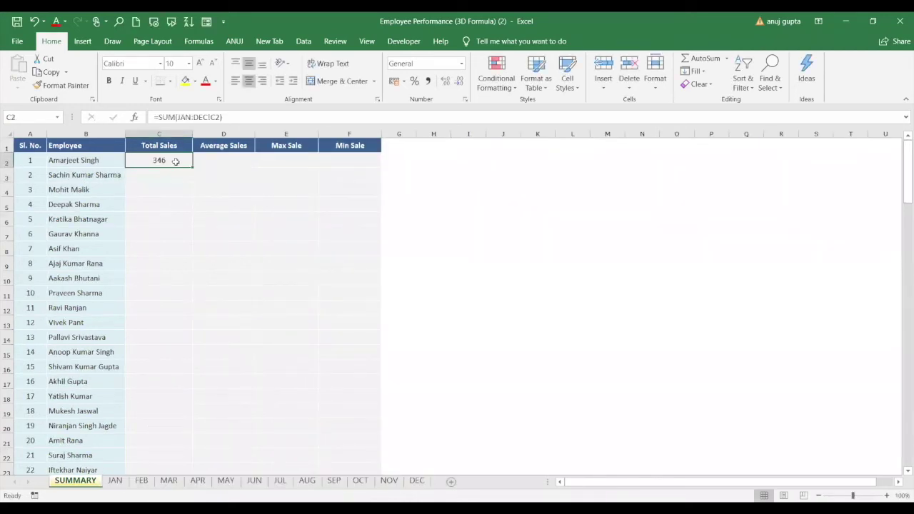
{"action": "double_click", "coordinate": [192, 167]}
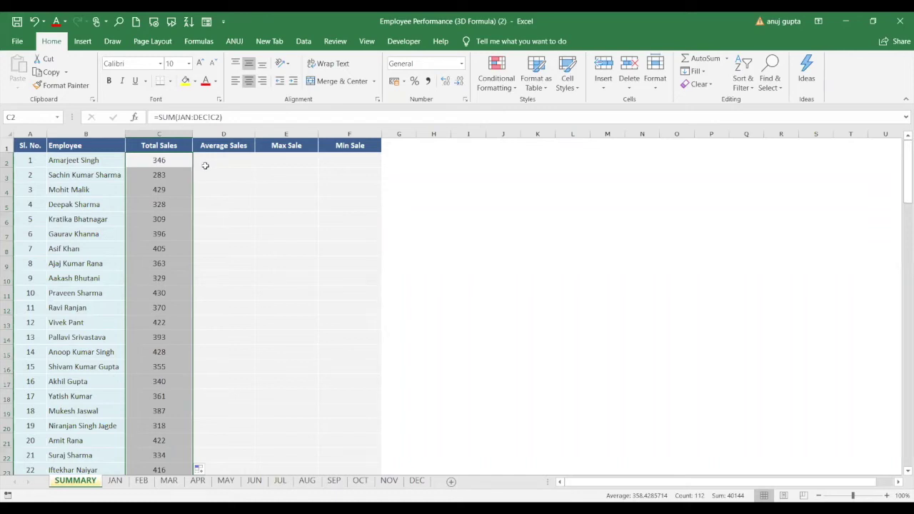
{"action": "left_click", "coordinate": [205, 165]}
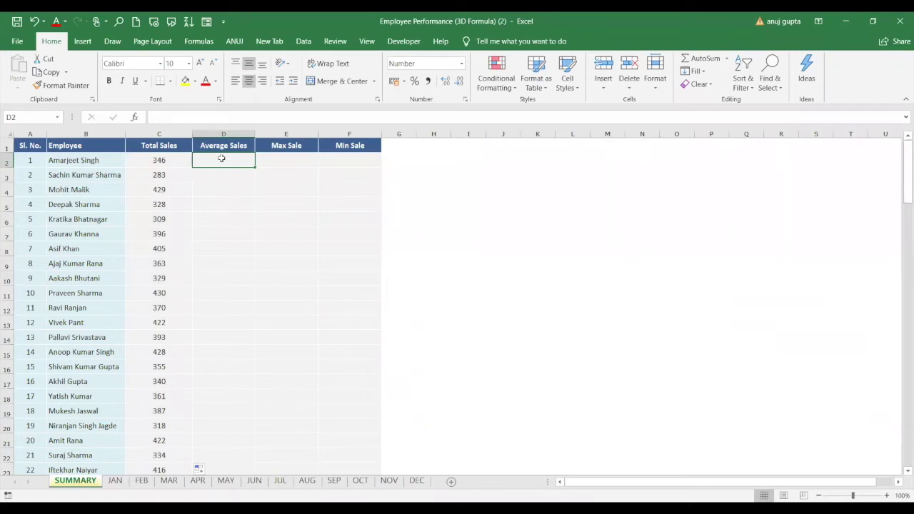
Step: Enter =AVERAGE(JAN:DEC!C2) in D2 and fill it down (28.83, 23.58, 35.75…)
{"action": "type", "text": "="}
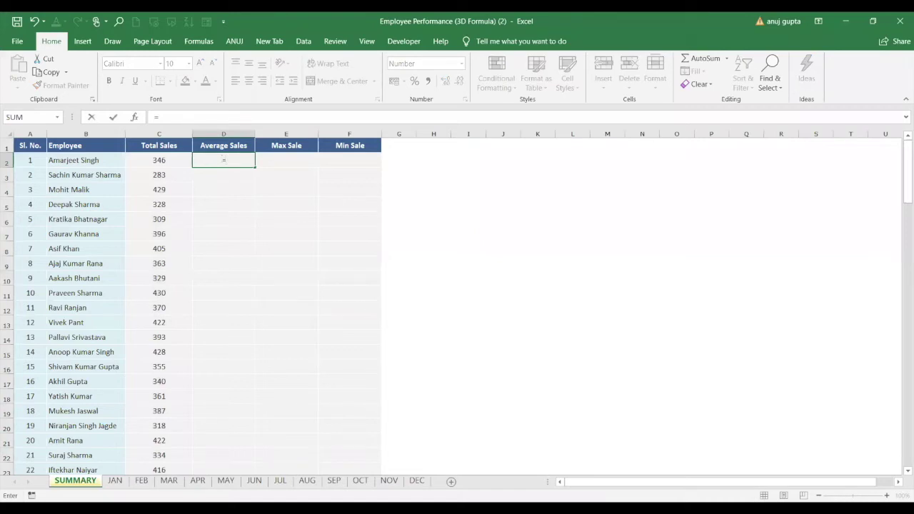
{"action": "type", "text": "AVERAGE("}
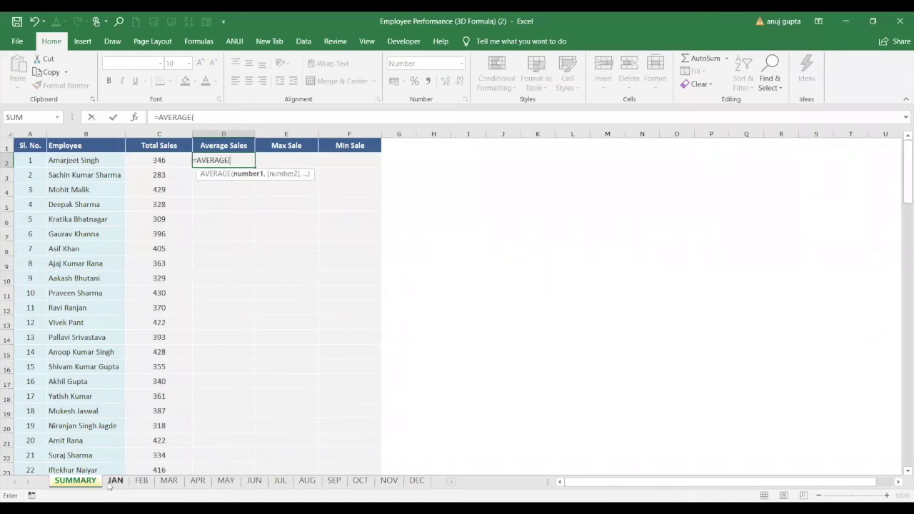
{"action": "left_click", "coordinate": [112, 482]}
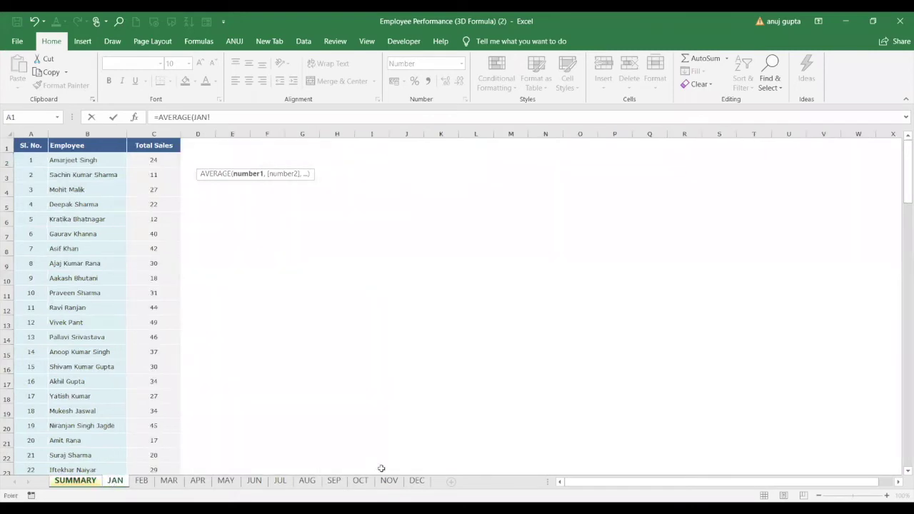
{"action": "left_click", "coordinate": [417, 480], "text": "shift"}
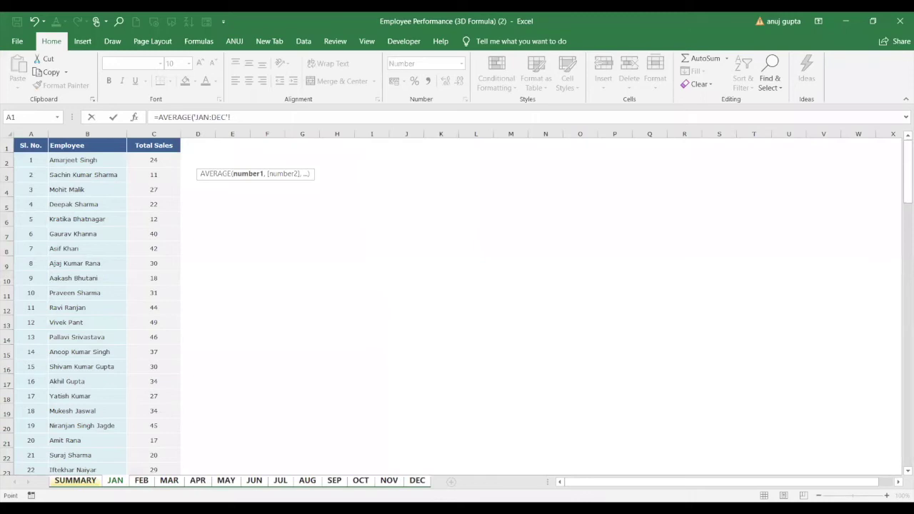
{"action": "left_click", "coordinate": [172, 162]}
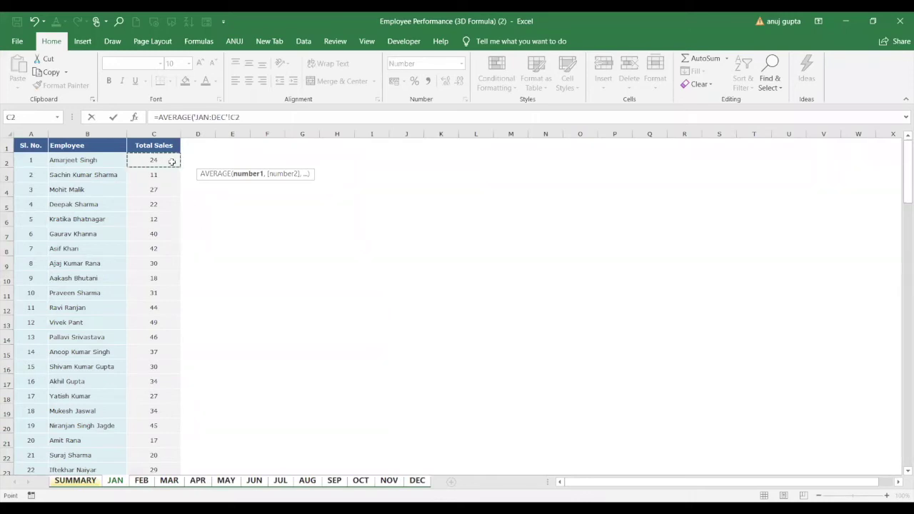
{"action": "type", "text": ")"}
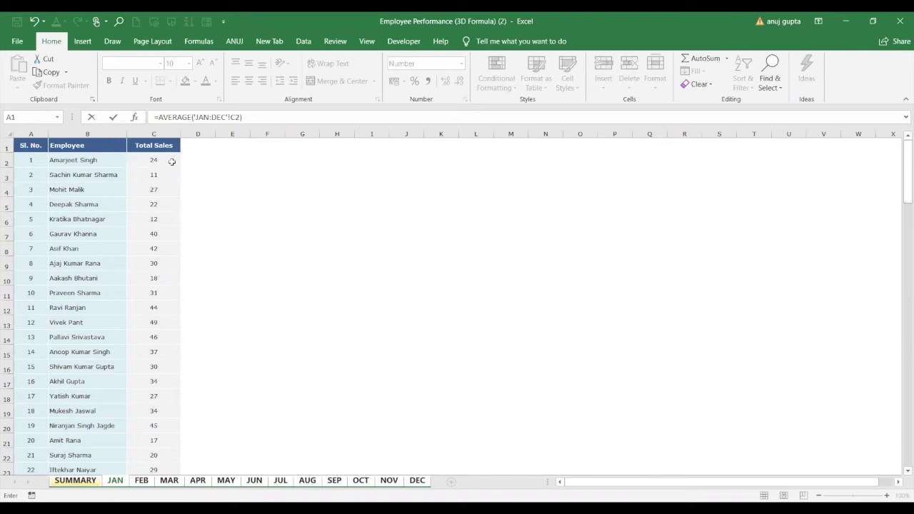
{"action": "key", "text": "Return"}
{"action": "left_click", "coordinate": [215, 159]}
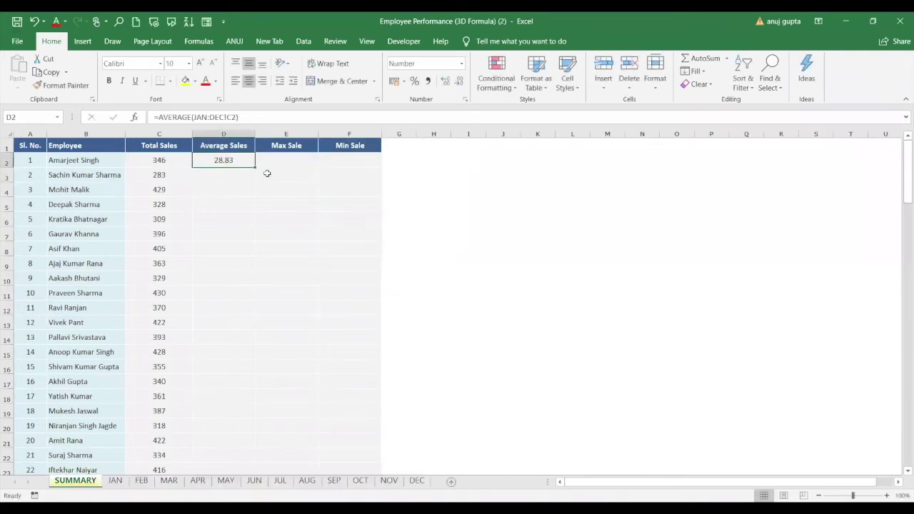
{"action": "double_click", "coordinate": [255, 166]}
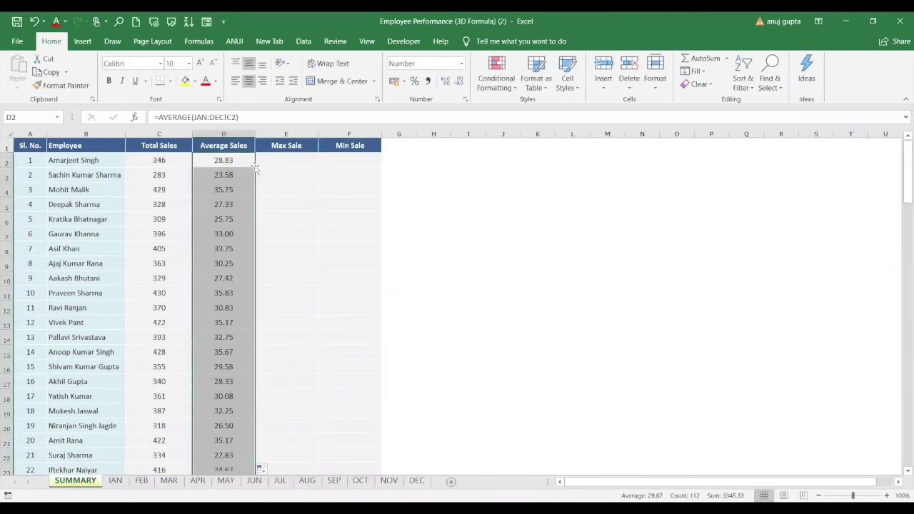
{"action": "left_click", "coordinate": [271, 160]}
Step: Enter =MAX(JAN:DEC!C2) in E2 and fill it down Max Sale (50, 46, 50…)
{"action": "type", "text": "="}
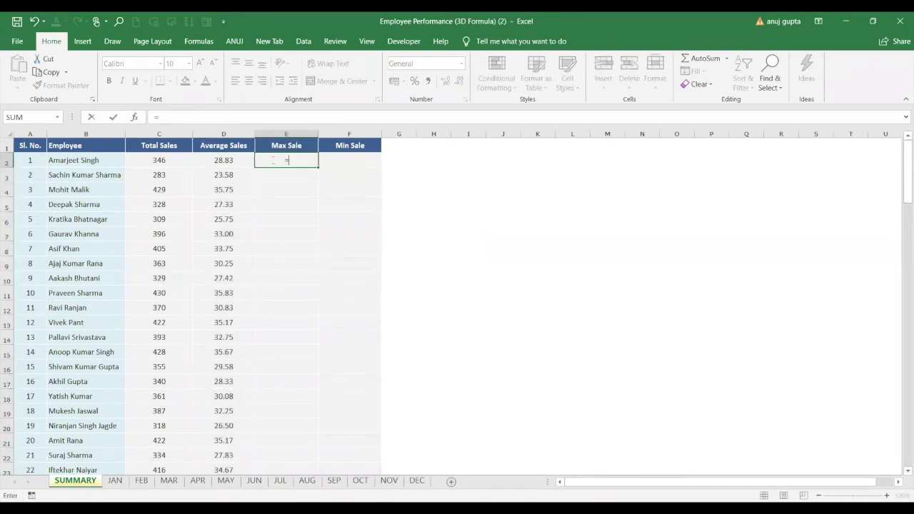
{"action": "type", "text": "MAX("}
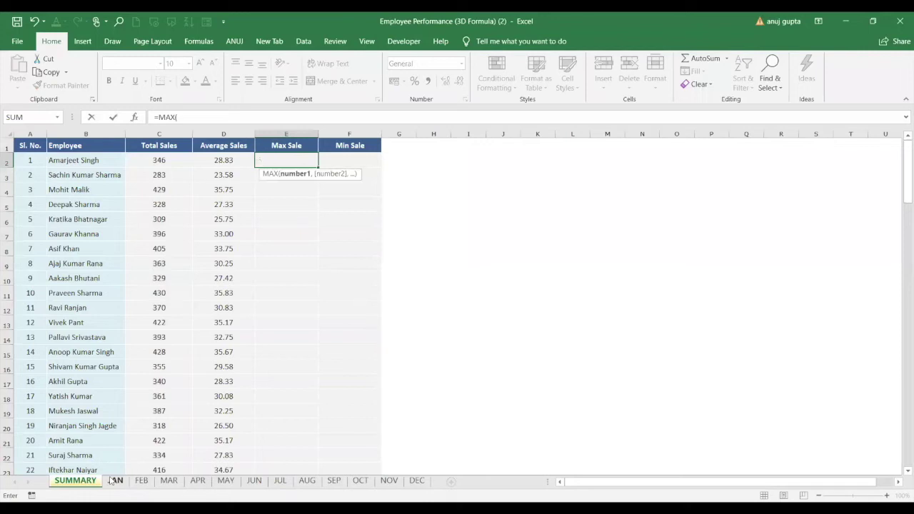
{"action": "left_click", "coordinate": [116, 480]}
{"action": "left_click", "coordinate": [416, 480], "text": "shift"}
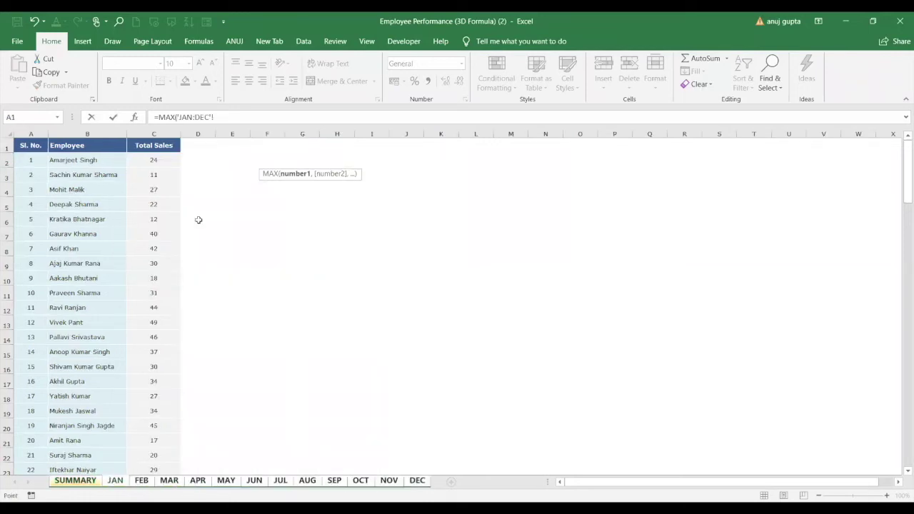
{"action": "left_click", "coordinate": [162, 160]}
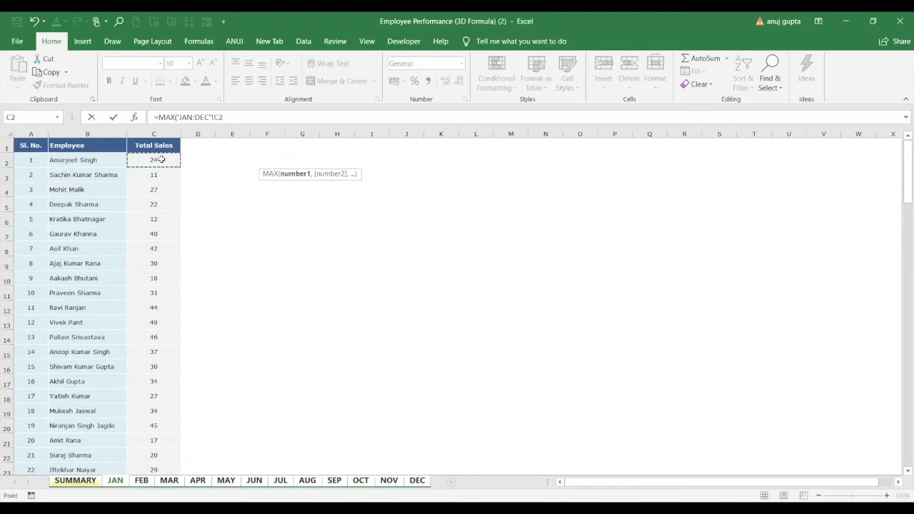
{"action": "type", "text": ")"}
{"action": "key", "text": "Return"}
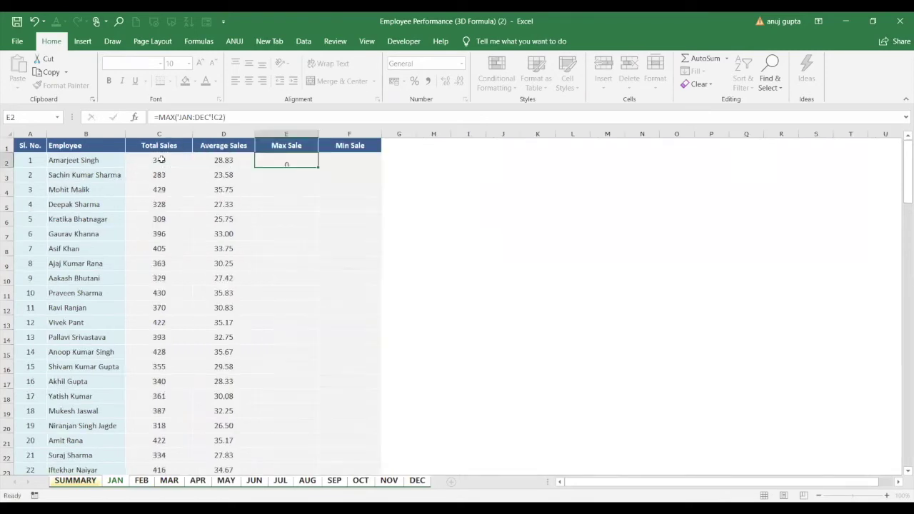
{"action": "left_click", "coordinate": [304, 157]}
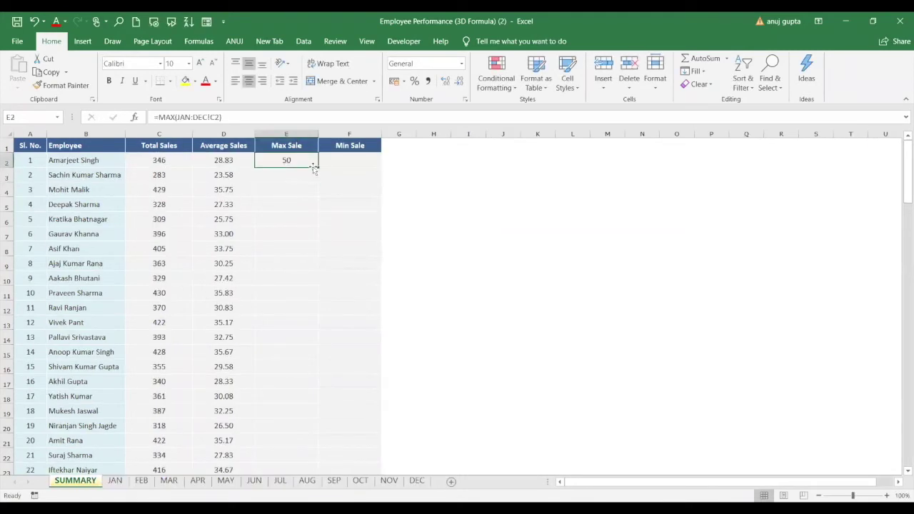
{"action": "double_click", "coordinate": [318, 167]}
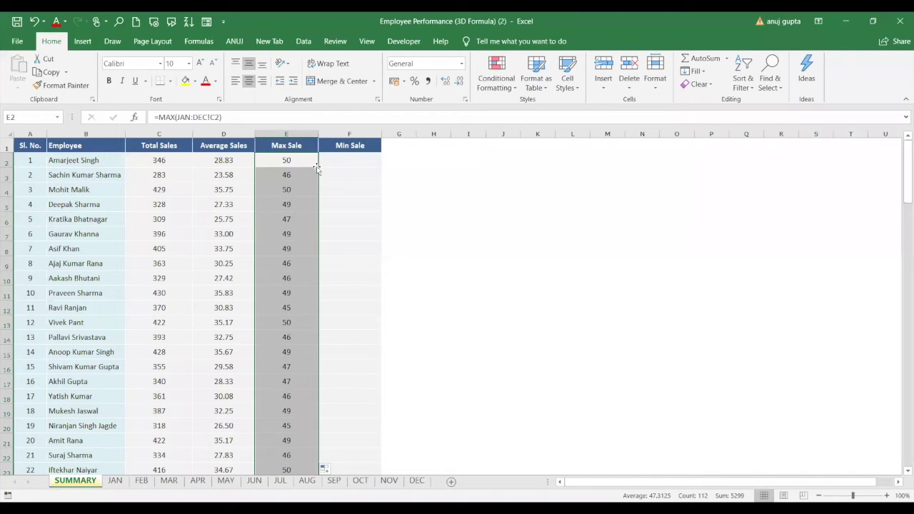
{"action": "left_click", "coordinate": [236, 163]}
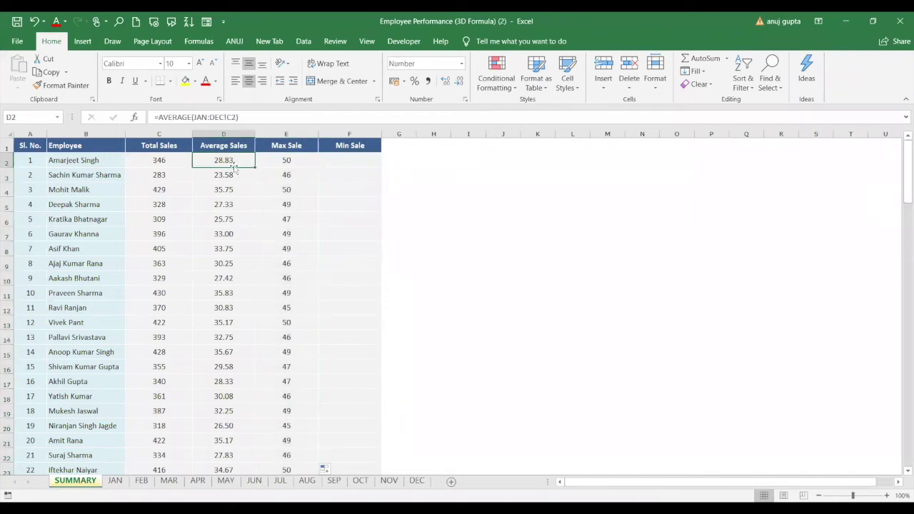
Step: Inspect the D2 average formula, then select C2:C113 and clear the Total Sales values
{"action": "left_click", "coordinate": [232, 177]}
{"action": "left_click", "coordinate": [231, 164]}
{"action": "left_click_drag", "start_coordinate": [168, 160], "coordinate": [146, 471]}
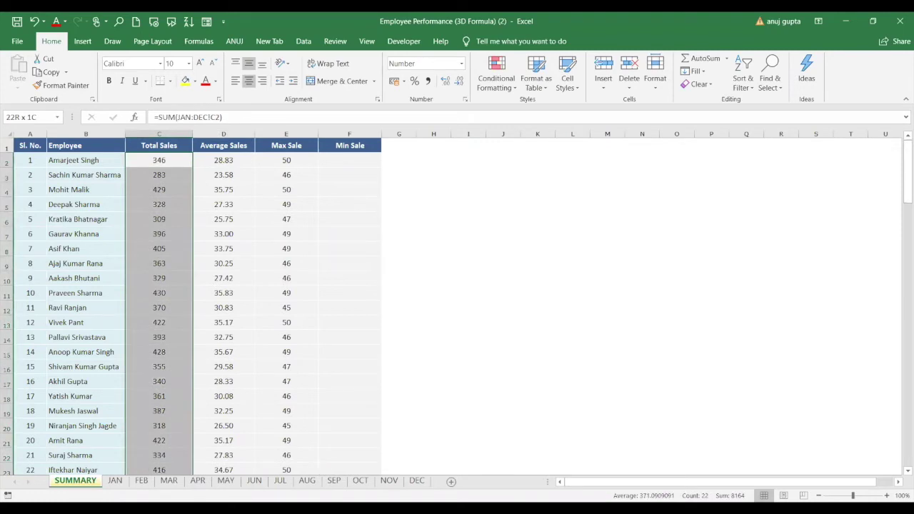
{"action": "left_click_drag", "start_coordinate": [159, 472], "coordinate": [163, 482]}
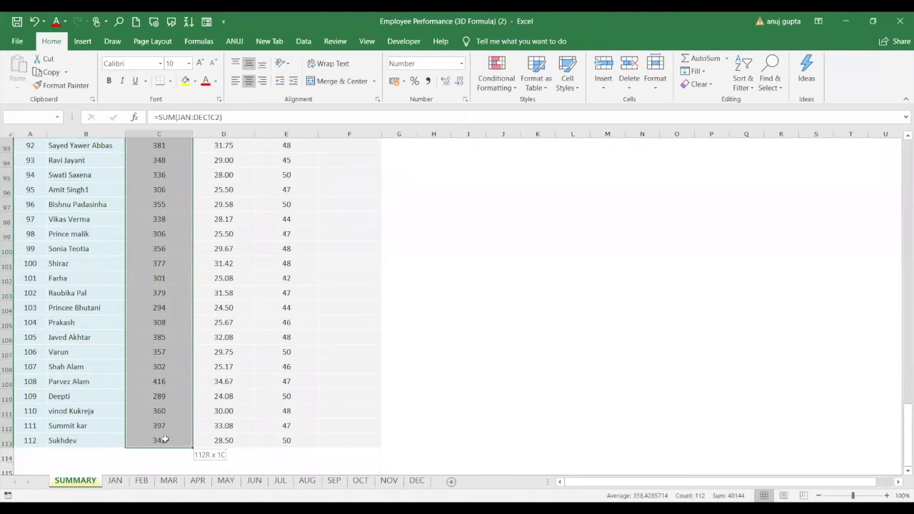
{"action": "key", "text": "ctrl+z"}
{"action": "left_click", "coordinate": [145, 160]}
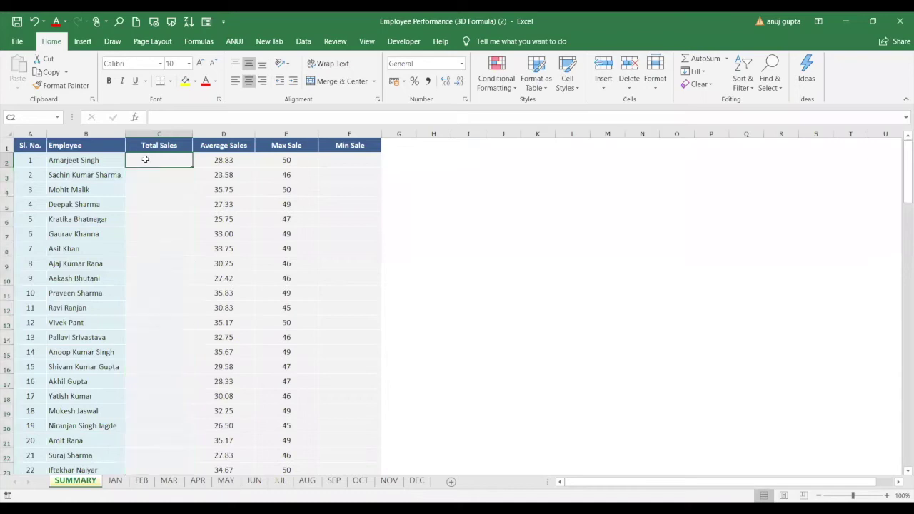
Step: Enter =SUM(JAN:DEC!C2) in C2 and fill it down, giving totals 346, 283, 429
{"action": "type", "text": "="}
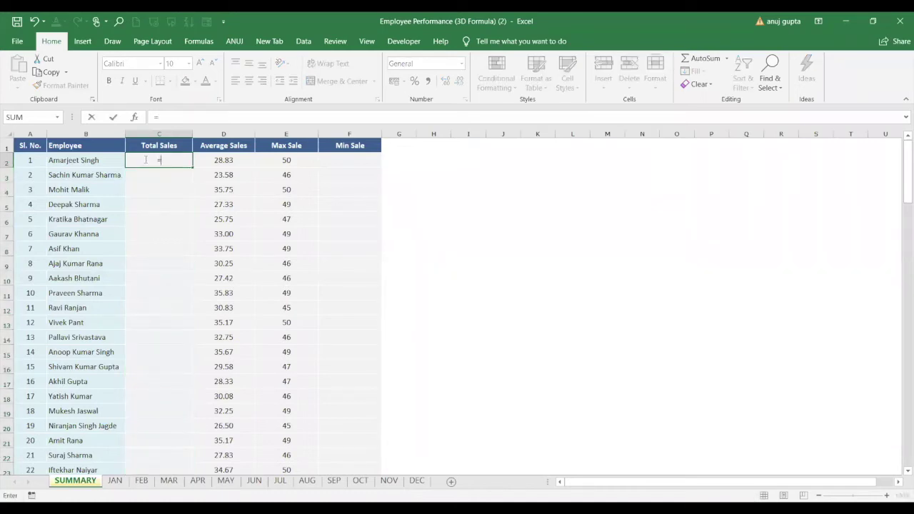
{"action": "type", "text": "SUM("}
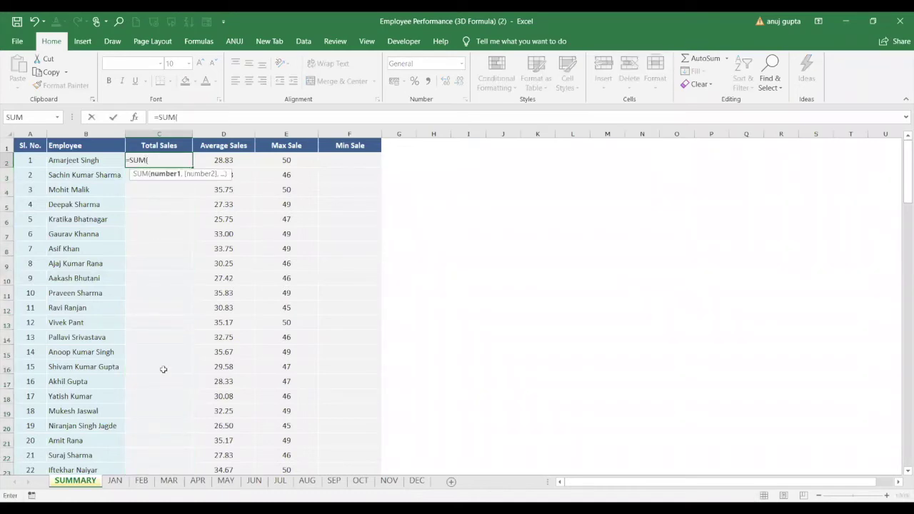
{"action": "left_click", "coordinate": [116, 480]}
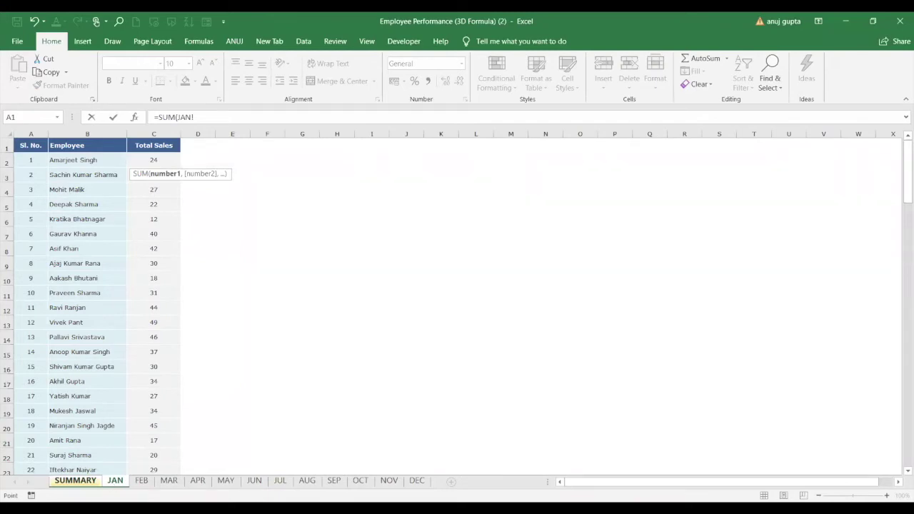
{"action": "left_click", "coordinate": [414, 484], "text": "shift"}
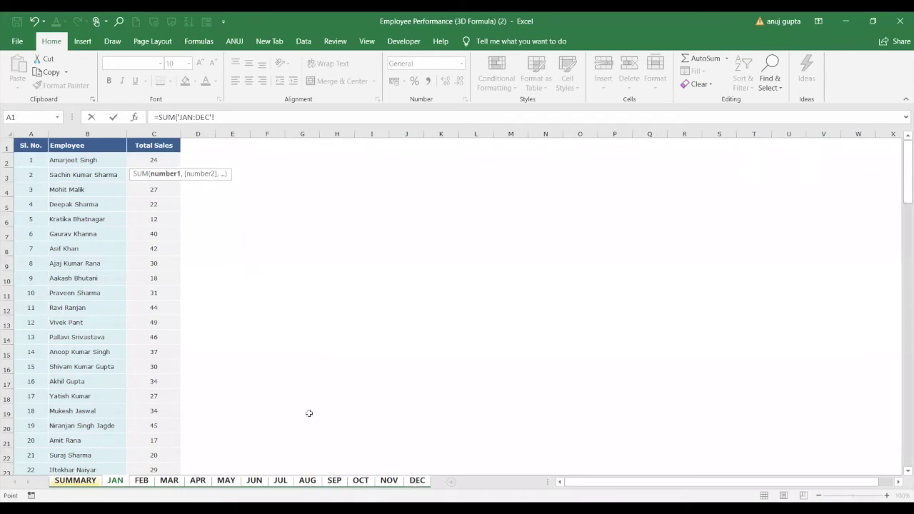
{"action": "left_click", "coordinate": [152, 160]}
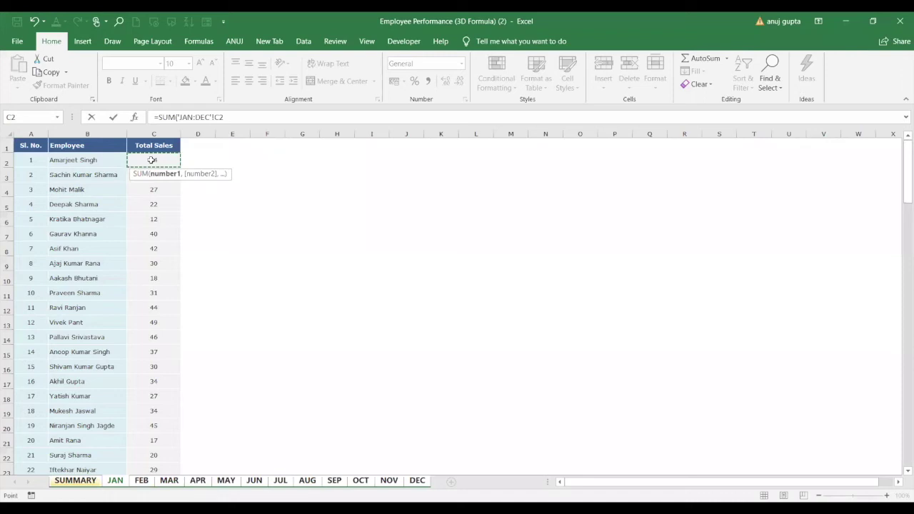
{"action": "key", "text": "Return"}
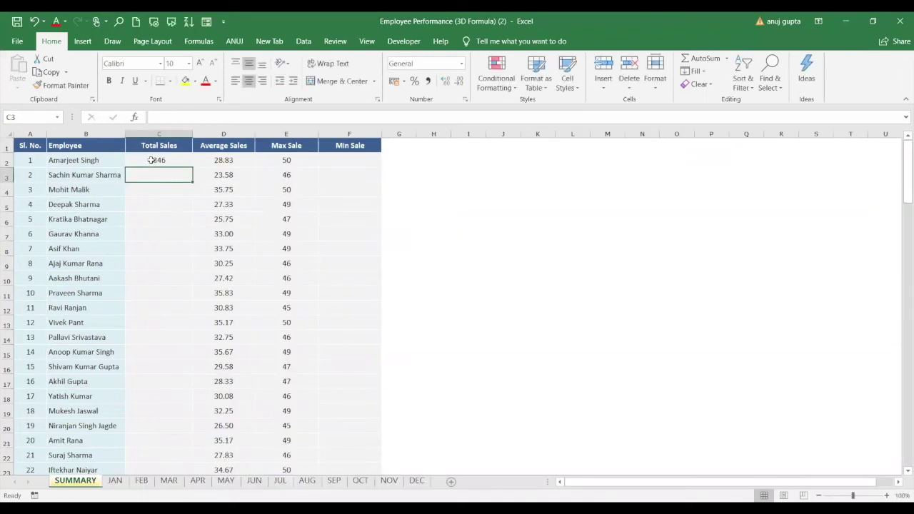
{"action": "left_click", "coordinate": [152, 160]}
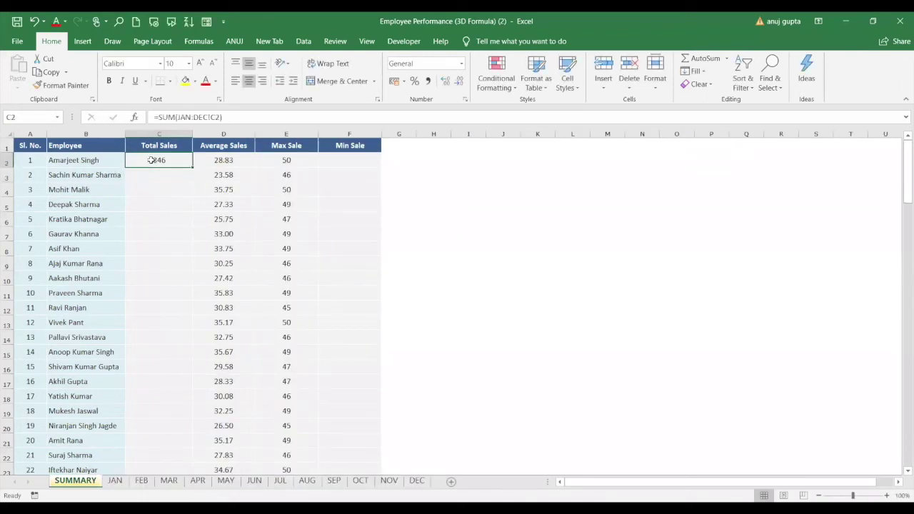
{"action": "double_click", "coordinate": [191, 167]}
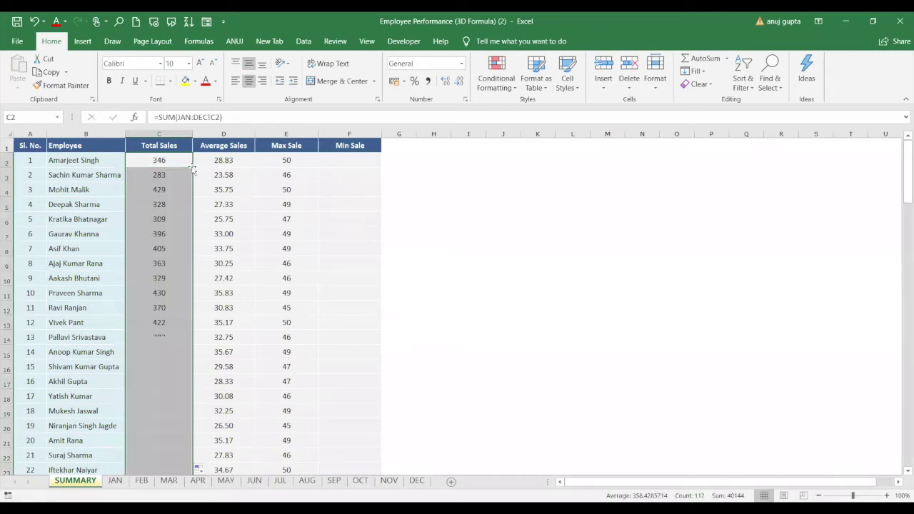
{"action": "left_click", "coordinate": [338, 163]}
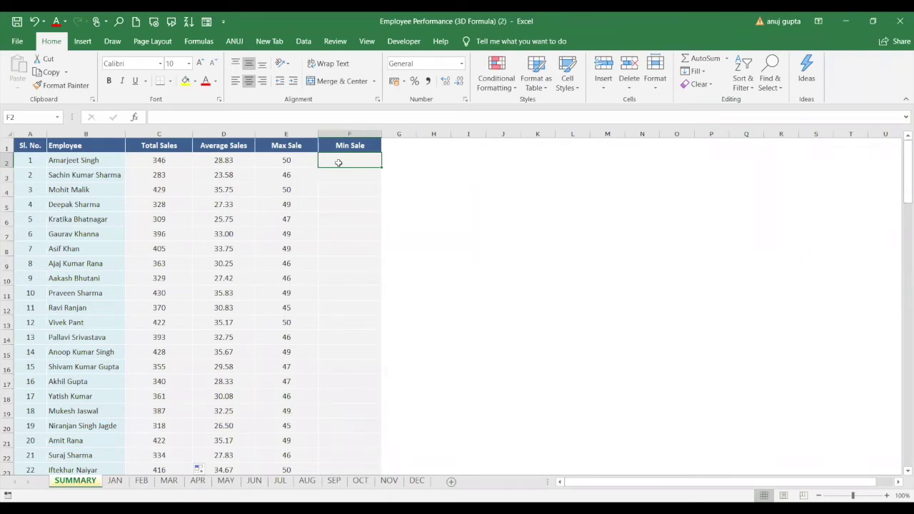
Step: Enter =MIN(JAN:DEC!C2) in F2 and fill it down Min Sale (11, 11, 12…)
{"action": "type", "text": "="}
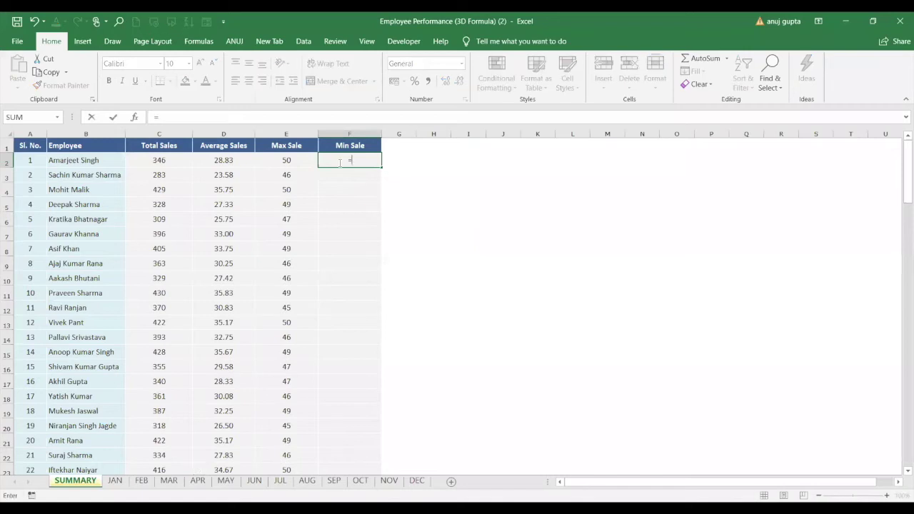
{"action": "type", "text": "MIN("}
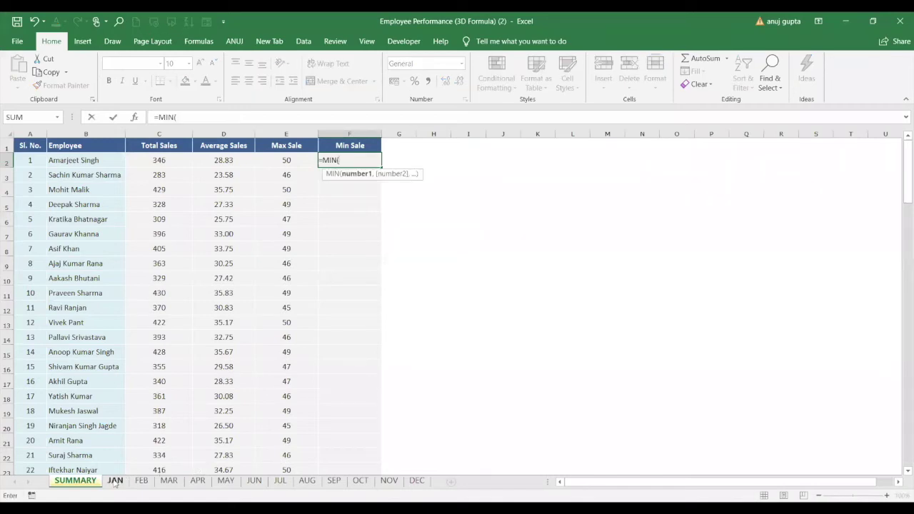
{"action": "left_click", "coordinate": [114, 481]}
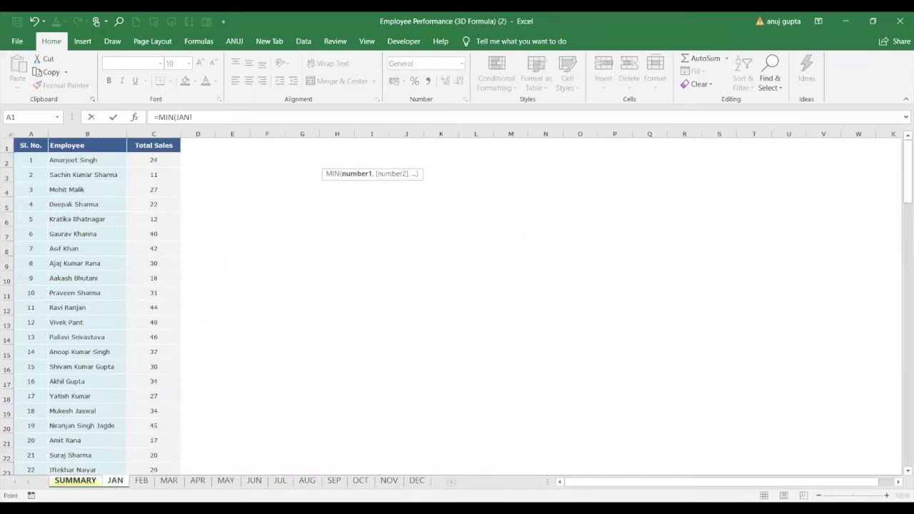
{"action": "left_click", "coordinate": [419, 483], "text": "shift"}
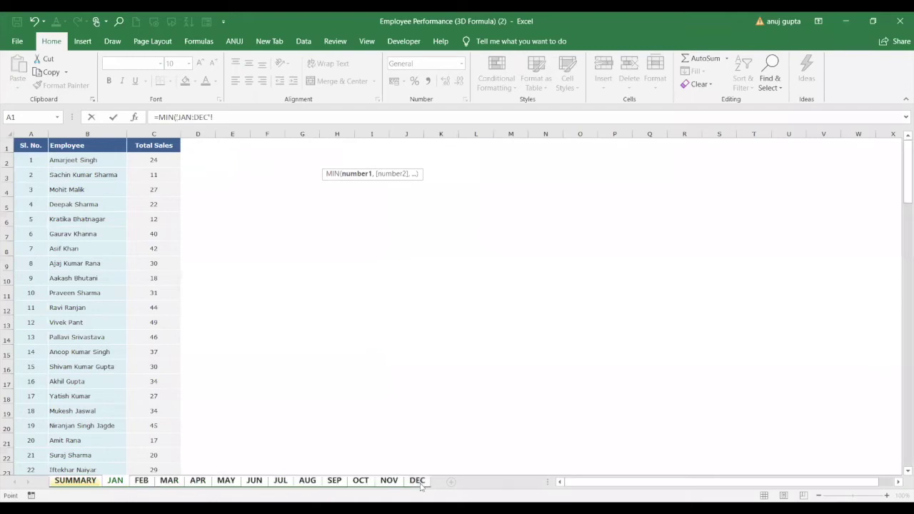
{"action": "left_click", "coordinate": [151, 160]}
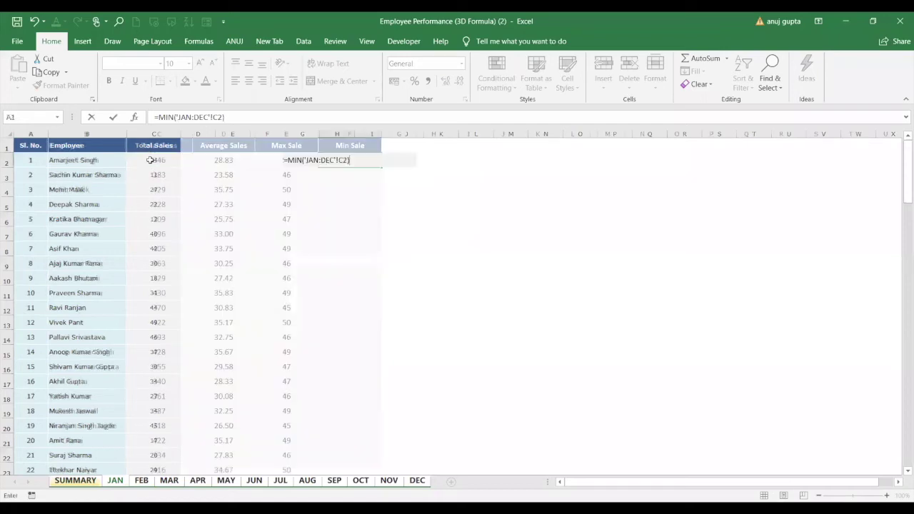
{"action": "key", "text": "Return"}
{"action": "left_click", "coordinate": [357, 160]}
{"action": "double_click", "coordinate": [378, 164]}
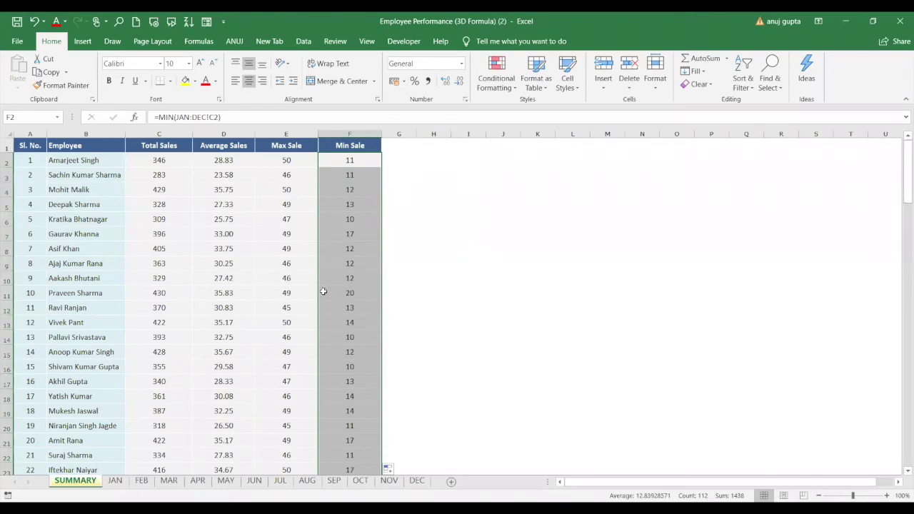
{"action": "key", "text": "Down"}
{"action": "key", "text": "Down"}
{"action": "key", "text": "Down"}
{"action": "key", "text": "Down"}
{"action": "key", "text": "Down"}
{"action": "key", "text": "Down"}
{"action": "key", "text": "Down"}
{"action": "key", "text": "Down"}
{"action": "key", "text": "Down"}
{"action": "key", "text": "Down"}
{"action": "key", "text": "Down"}
{"action": "key", "text": "Down"}
{"action": "key", "text": "Down"}
{"action": "key", "text": "Down"}
{"action": "key", "text": "Down"}
{"action": "key", "text": "Down"}
{"action": "key", "text": "Down"}
{"action": "key", "text": "Down"}
{"action": "key", "text": "Down"}
{"action": "key", "text": "Down"}
{"action": "key", "text": "Down"}
{"action": "key", "text": "Down"}
{"action": "key", "text": "Down"}
{"action": "key", "text": "Down"}
{"action": "key", "text": "Down"}
{"action": "key", "text": "Up"}
{"action": "key", "text": "Up"}
{"action": "key", "text": "Up"}
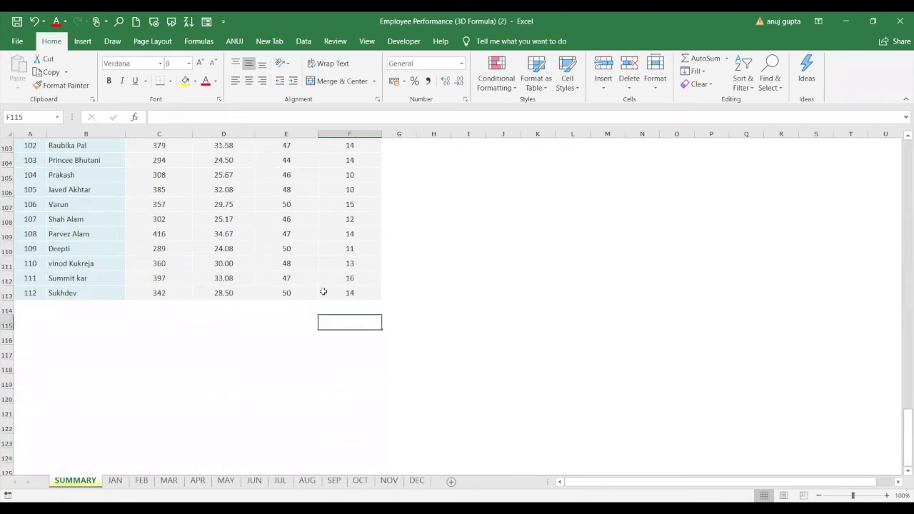
{"action": "key", "text": "Up"}
{"action": "key", "text": "Up"}
{"action": "key", "text": "Up"}
{"action": "key", "text": "Up"}
{"action": "key", "text": "Up"}
{"action": "key", "text": "Up"}
{"action": "key", "text": "Up"}
{"action": "key", "text": "Up"}
{"action": "key", "text": "Up"}
{"action": "key", "text": "Up"}
{"action": "key", "text": "Up"}
{"action": "key", "text": "Up"}
{"action": "key", "text": "Up"}
{"action": "key", "text": "Up"}
{"action": "key", "text": "Up"}
{"action": "key", "text": "Up"}
{"action": "key", "text": "Up"}
{"action": "key", "text": "Up"}
{"action": "key", "text": "Up"}
{"action": "key", "text": "Up"}
{"action": "key", "text": "Up"}
{"action": "key", "text": "Up"}
{"action": "key", "text": "Up"}
{"action": "key", "text": "Up"}
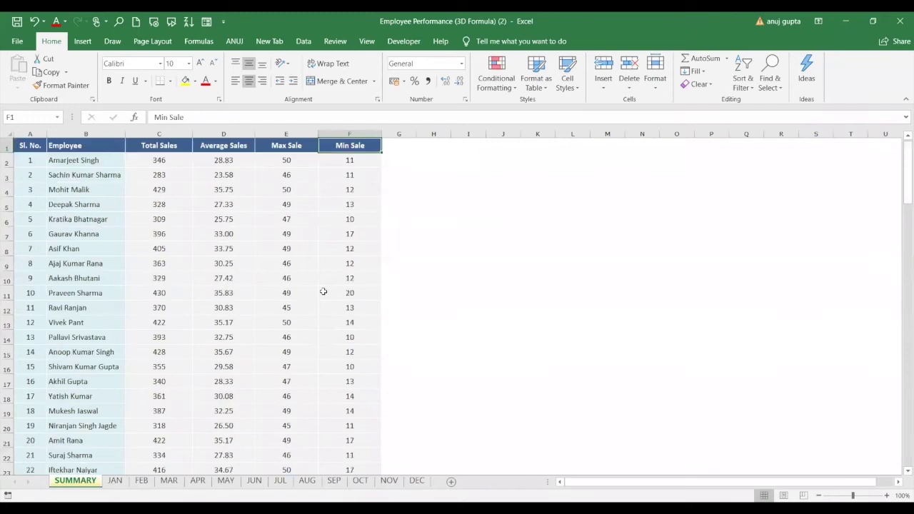
{"action": "key", "text": "Down"}
{"action": "key", "text": "Left"}
{"action": "key", "text": "Left"}
{"action": "key", "text": "Left"}
{"action": "key", "text": "Down"}
{"action": "key", "text": "Down"}
{"action": "key", "text": "Down"}
{"action": "key", "text": "Down"}
{"action": "key", "text": "Down"}
{"action": "key", "text": "Down"}
{"action": "key", "text": "Down"}
{"action": "key", "text": "Down"}
{"action": "key", "text": "Down"}
{"action": "key", "text": "Down"}
{"action": "key", "text": "Down"}
{"action": "key", "text": "Down"}
{"action": "key", "text": "Down"}
{"action": "key", "text": "Down"}
{"action": "key", "text": "Down"}
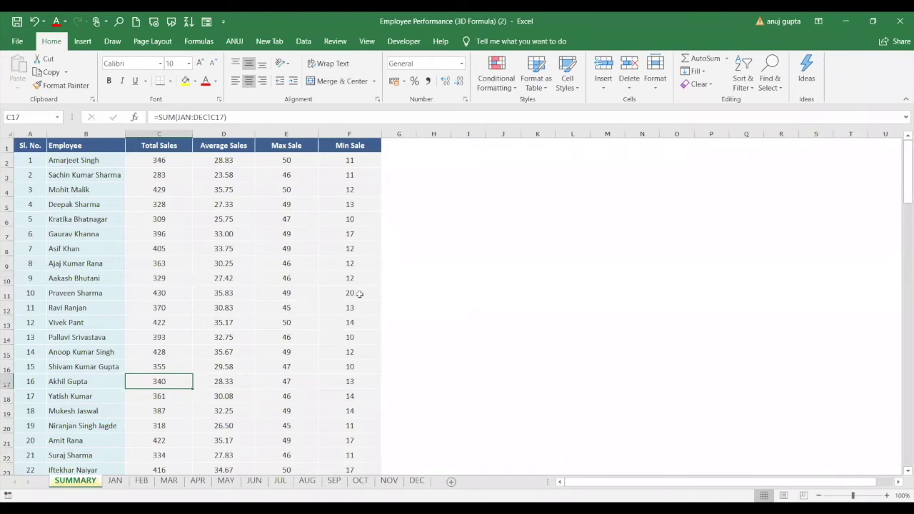
{"action": "left_click", "coordinate": [227, 157]}
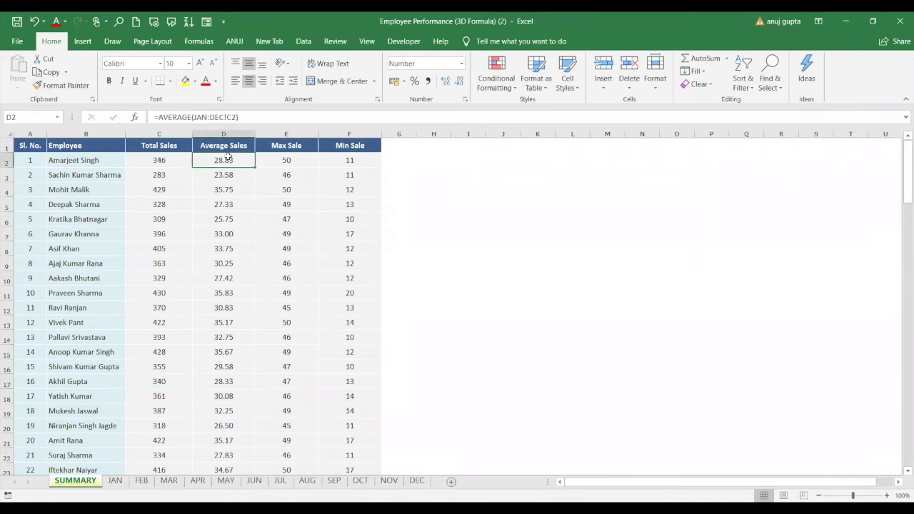
Step: Retype =AVERAGE('JAN:DEC'!C2) in D2, picking AVERAGE from the function suggestions
{"action": "type", "text": "="}
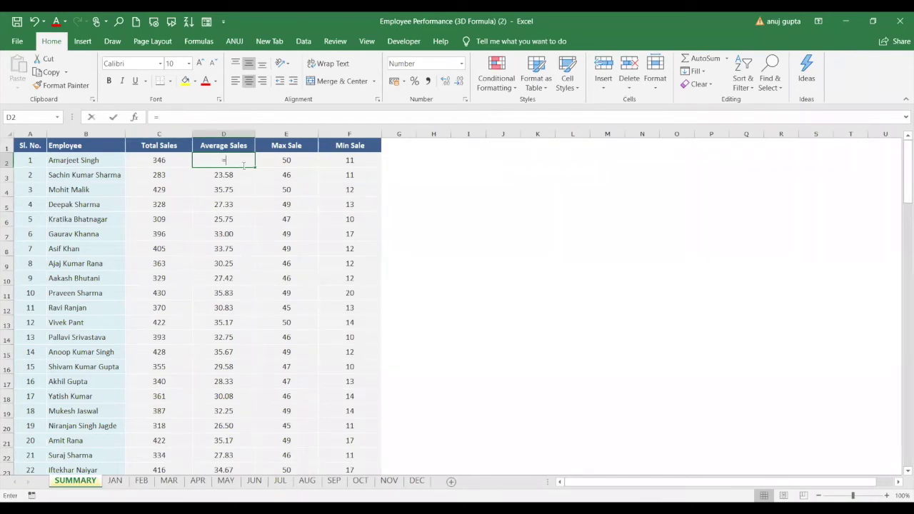
{"action": "type", "text": "avee"}
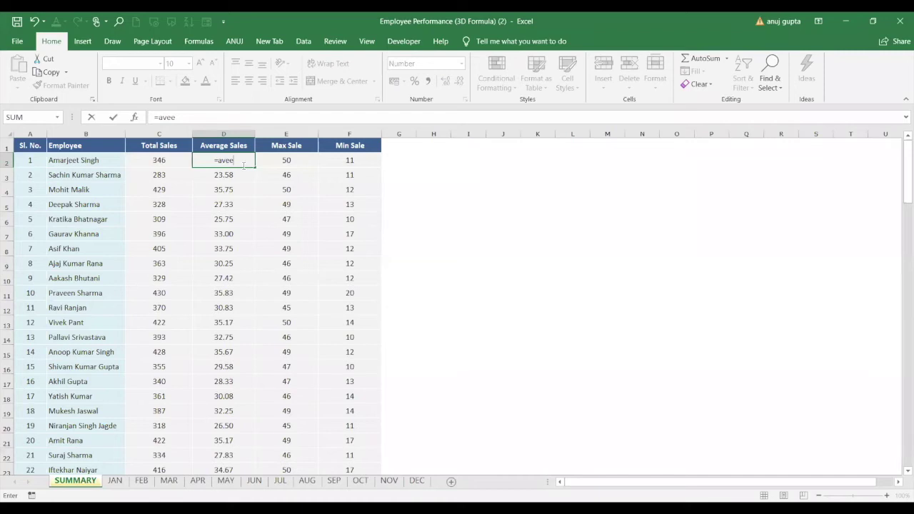
{"action": "key", "text": "BackSpace"}
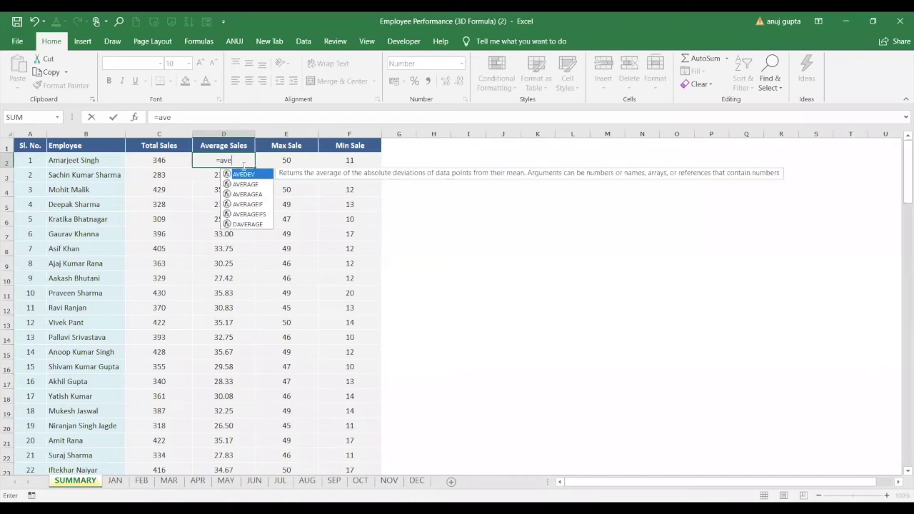
{"action": "key", "text": "Down"}
{"action": "key", "text": "Tab"}
{"action": "left_click", "coordinate": [116, 481]}
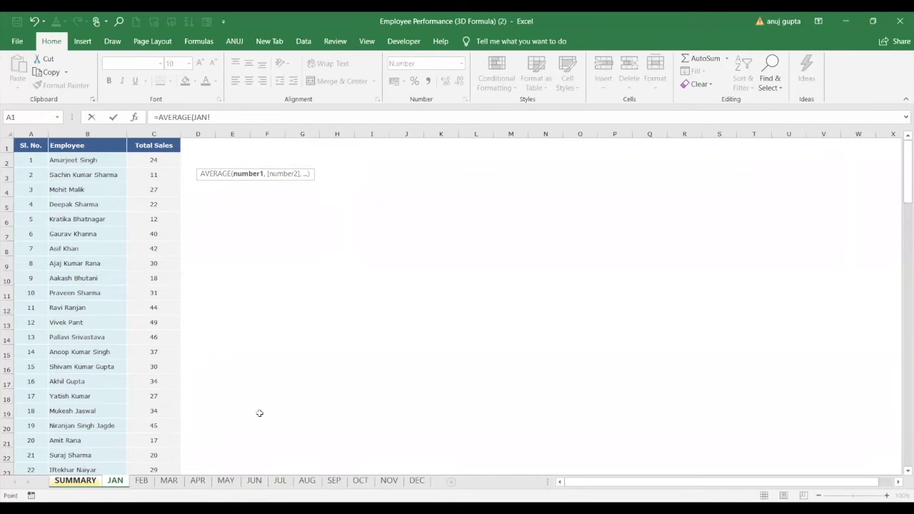
{"action": "left_click", "coordinate": [420, 480], "text": "shift"}
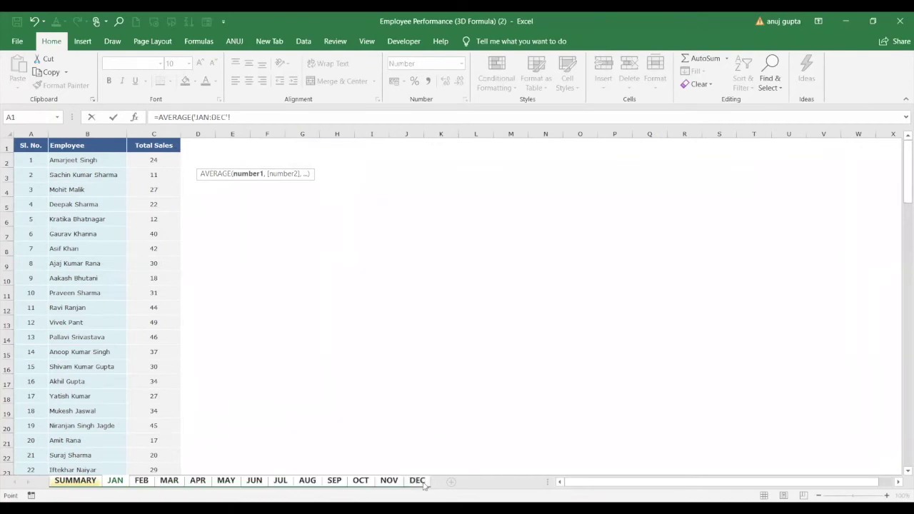
{"action": "left_click", "coordinate": [157, 162]}
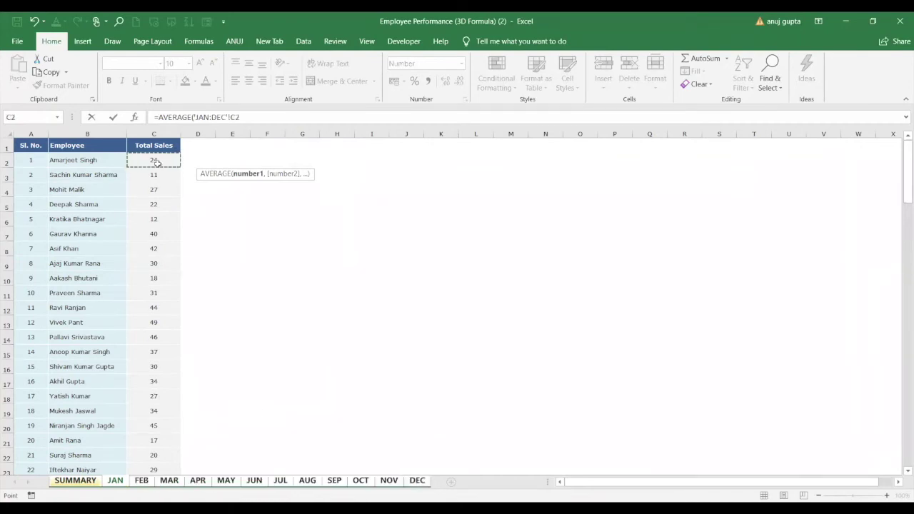
{"action": "type", "text": ")"}
{"action": "key", "text": "Return"}
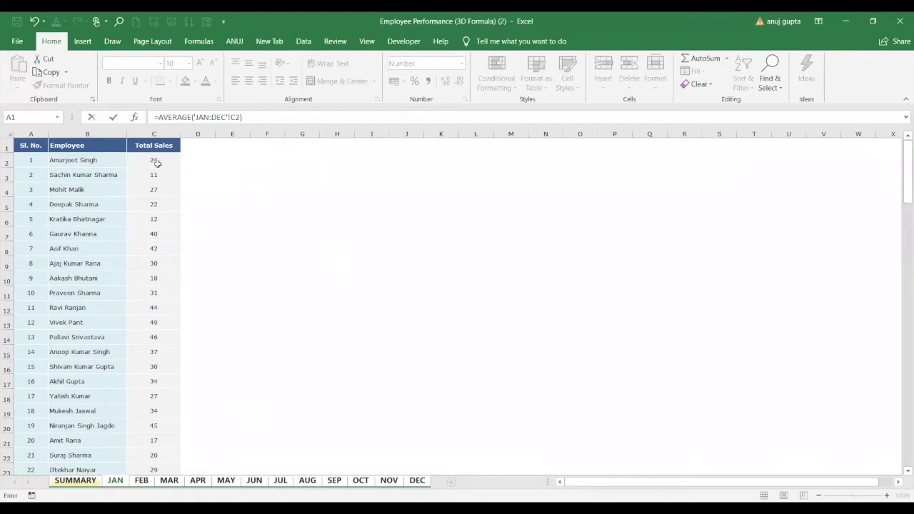
{"action": "key", "text": "Return"}
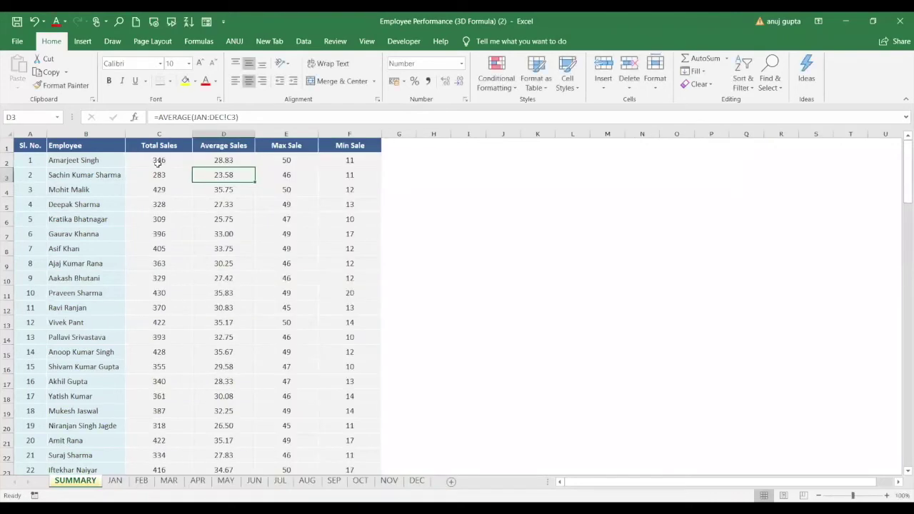
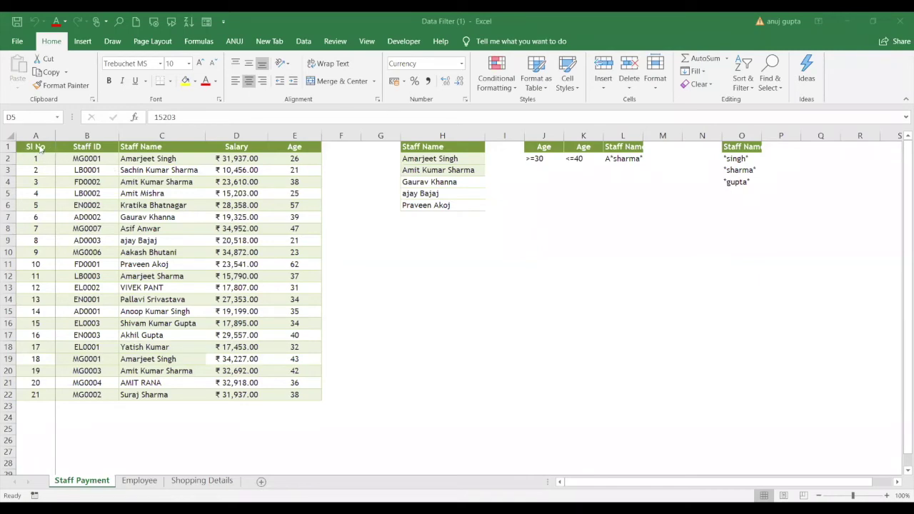
Step: Select the whole staff table A1:E22, Sl No to Age, and show the Data tools
{"action": "left_click", "coordinate": [40, 147]}
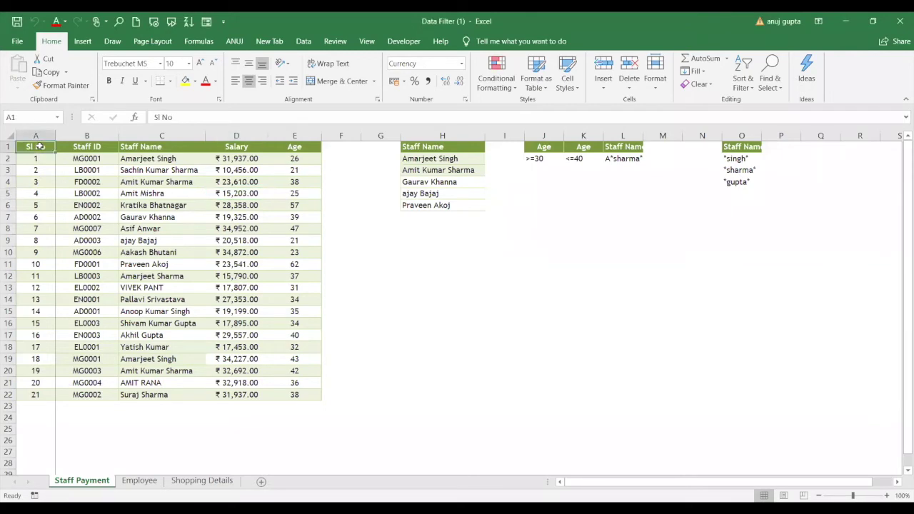
{"action": "key", "text": "ctrl+a"}
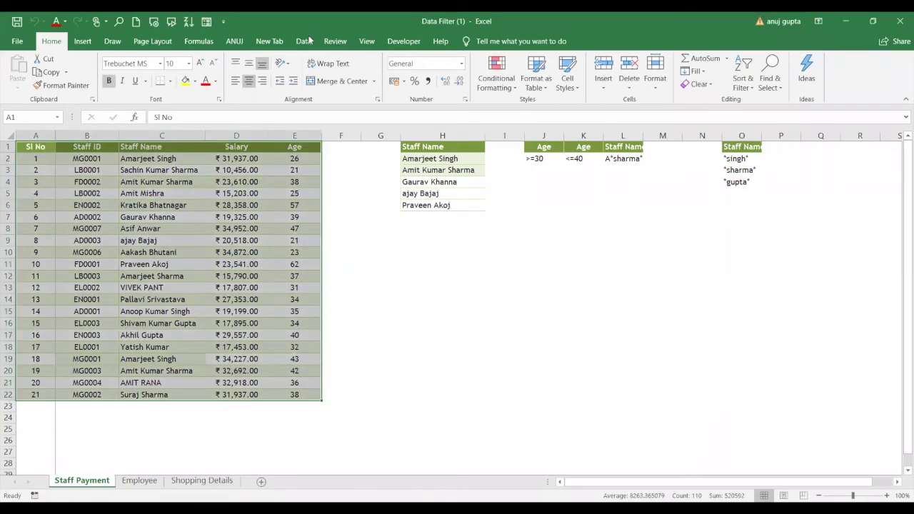
{"action": "left_click", "coordinate": [305, 41]}
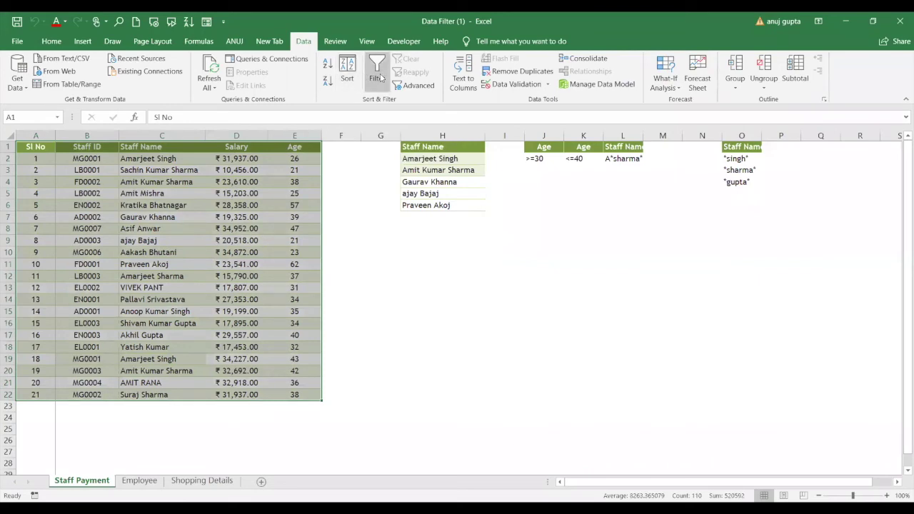
{"action": "left_click", "coordinate": [378, 75]}
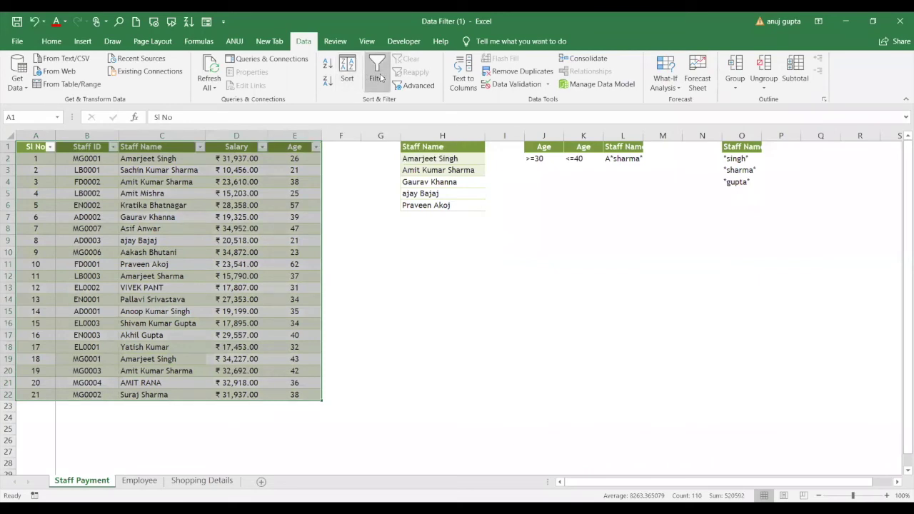
{"action": "left_click", "coordinate": [363, 172]}
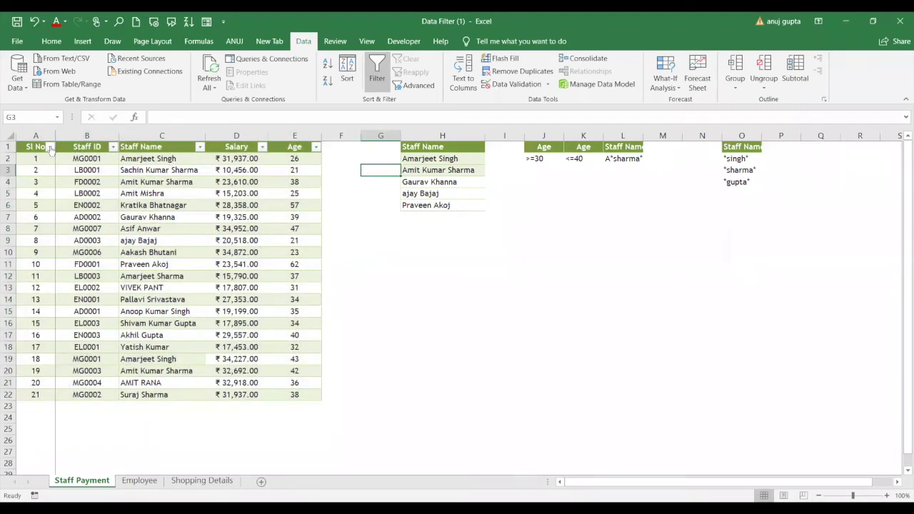
{"action": "left_click", "coordinate": [49, 147]}
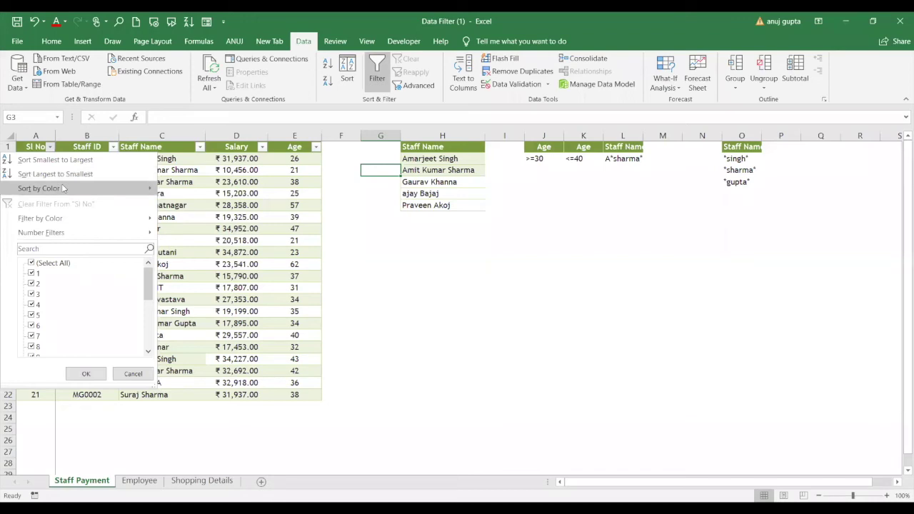
{"action": "mouse_move", "coordinate": [62, 188]}
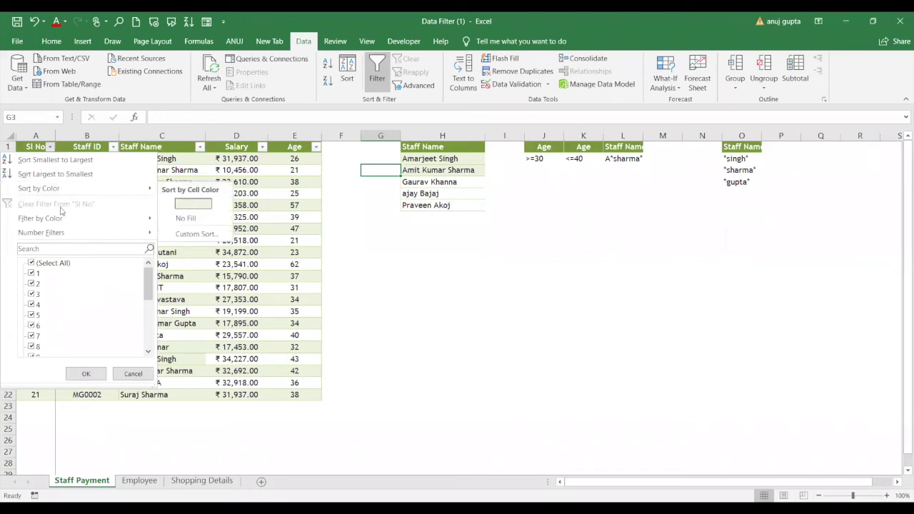
{"action": "mouse_move", "coordinate": [69, 218]}
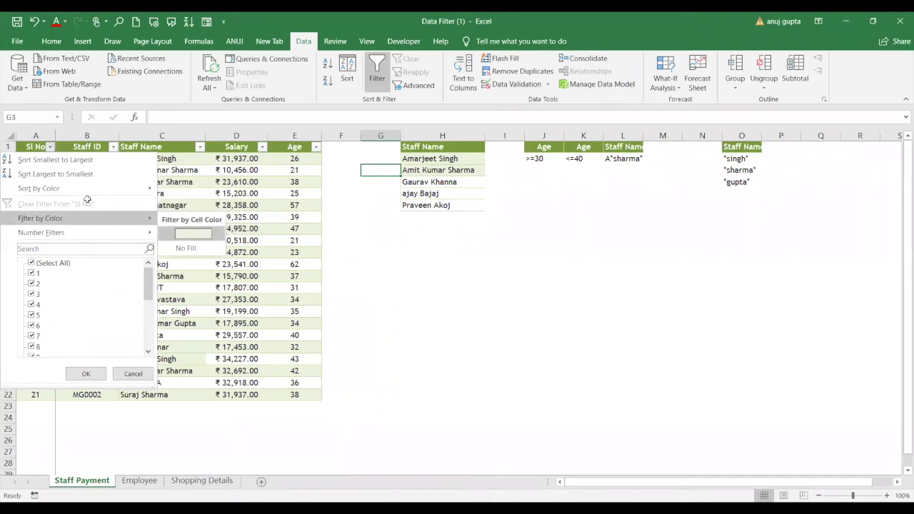
{"action": "left_click", "coordinate": [191, 234]}
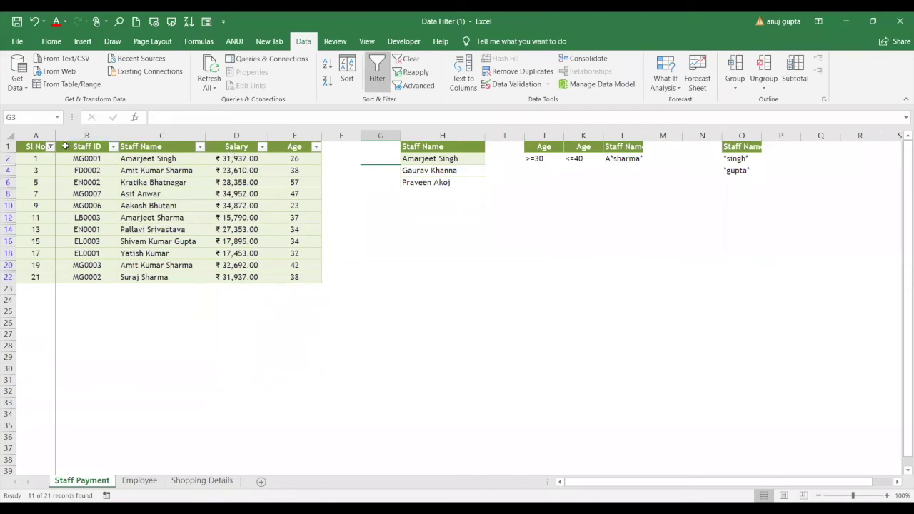
{"action": "left_click", "coordinate": [51, 147]}
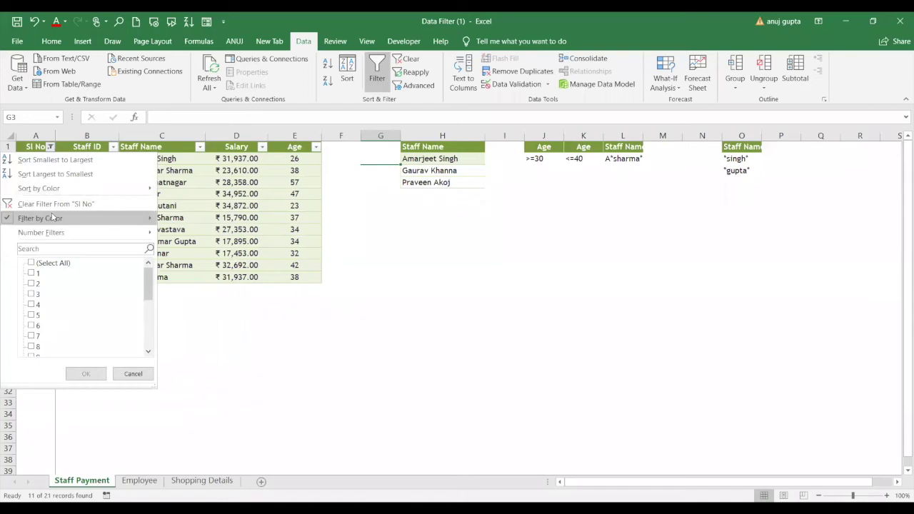
{"action": "mouse_move", "coordinate": [52, 217]}
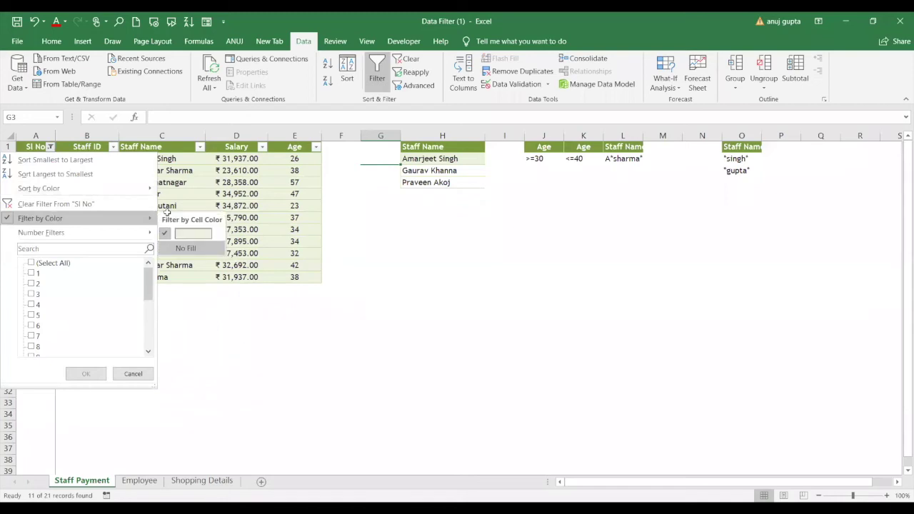
{"action": "left_click", "coordinate": [188, 249]}
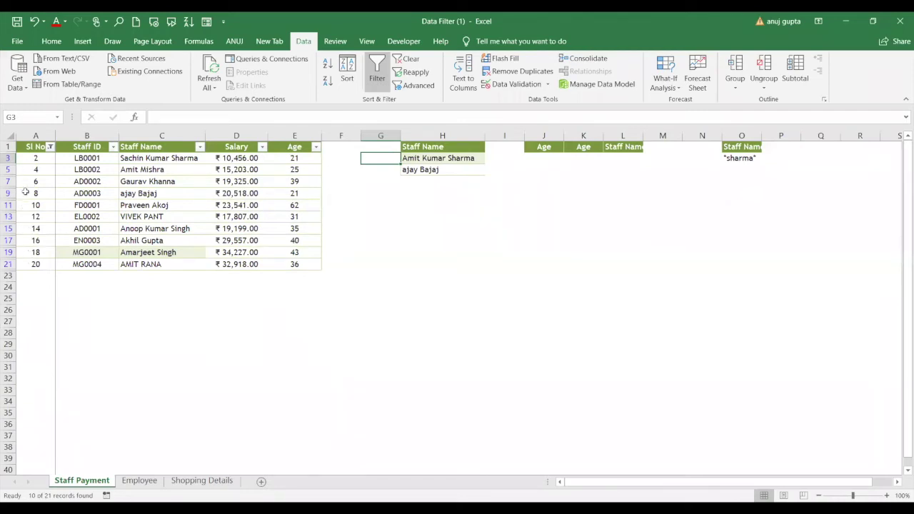
{"action": "left_click", "coordinate": [377, 72]}
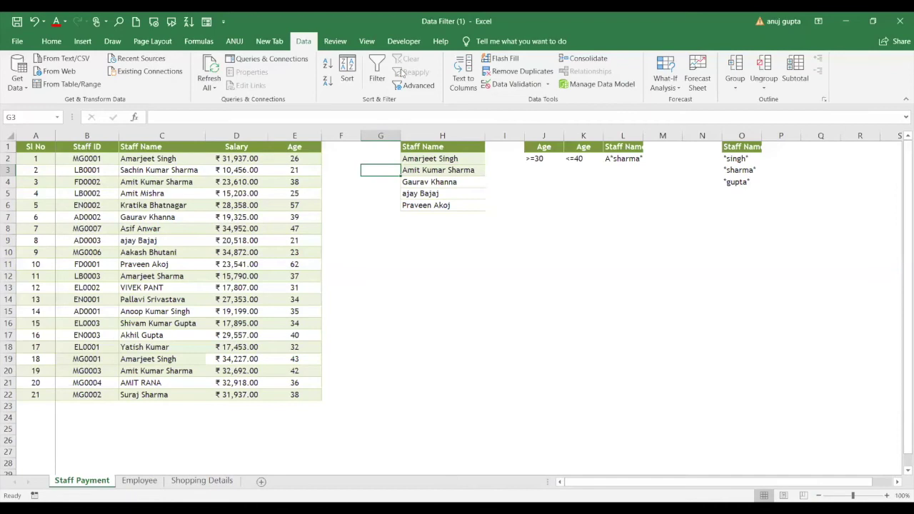
Step: Remove the filter from the Staff Name list and add filter dropdowns to headers A1:E1
{"action": "left_click", "coordinate": [379, 74]}
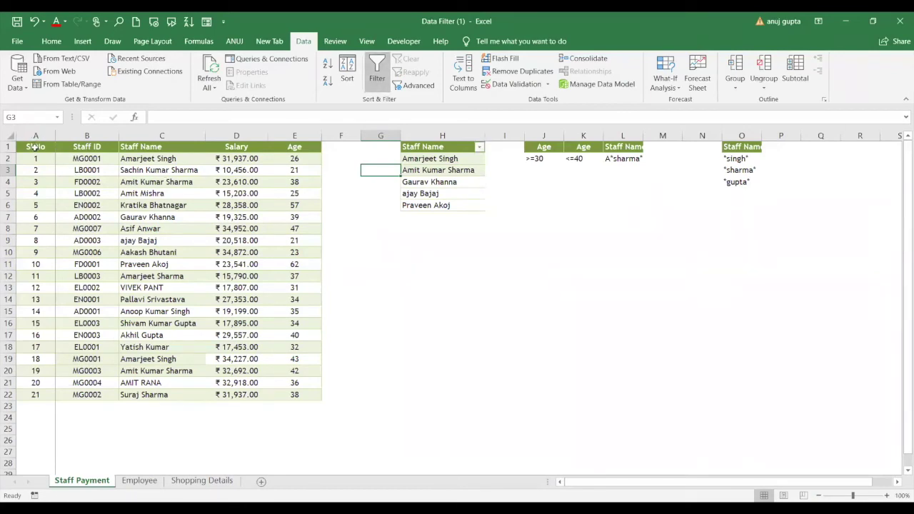
{"action": "left_click", "coordinate": [33, 147]}
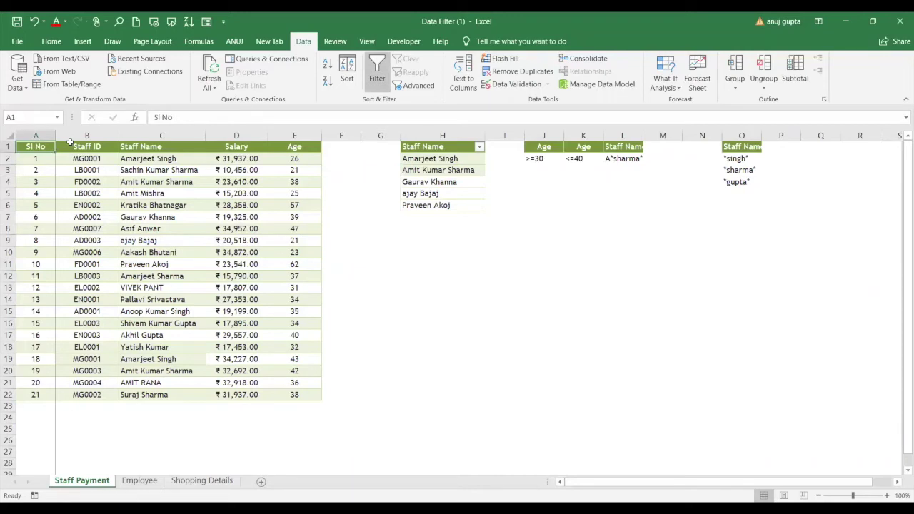
{"action": "left_click_drag", "start_coordinate": [69, 142], "coordinate": [300, 147]}
{"action": "left_click", "coordinate": [379, 74]}
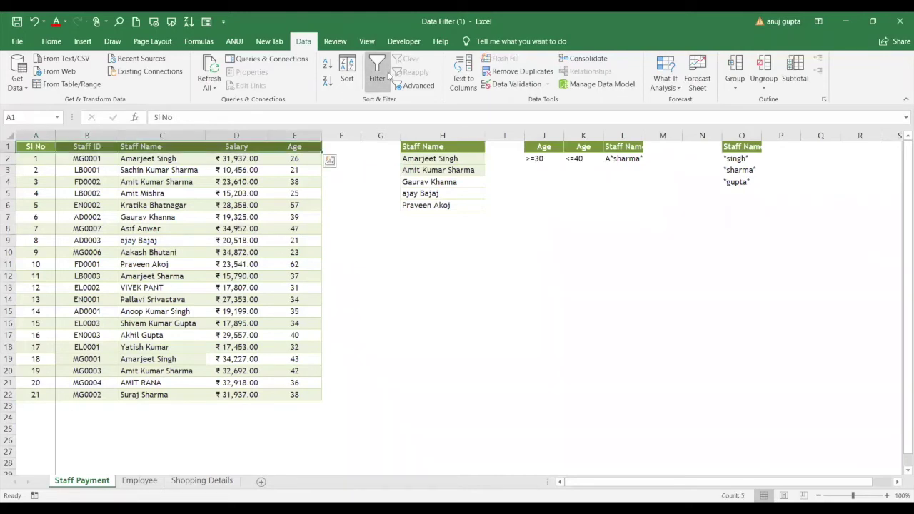
{"action": "left_click", "coordinate": [371, 79]}
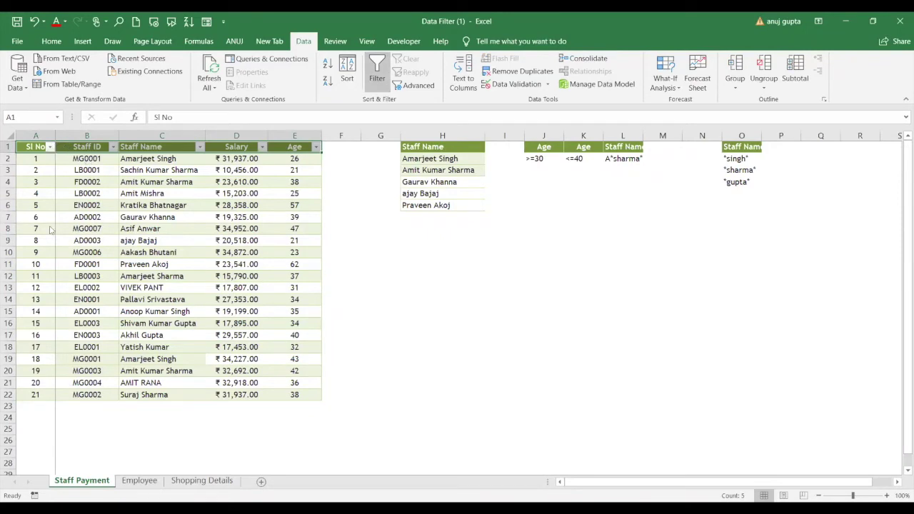
Step: Inspect the Sl No column's Number Filters choices, then close the dropdown
{"action": "left_click", "coordinate": [49, 146]}
{"action": "mouse_move", "coordinate": [72, 234]}
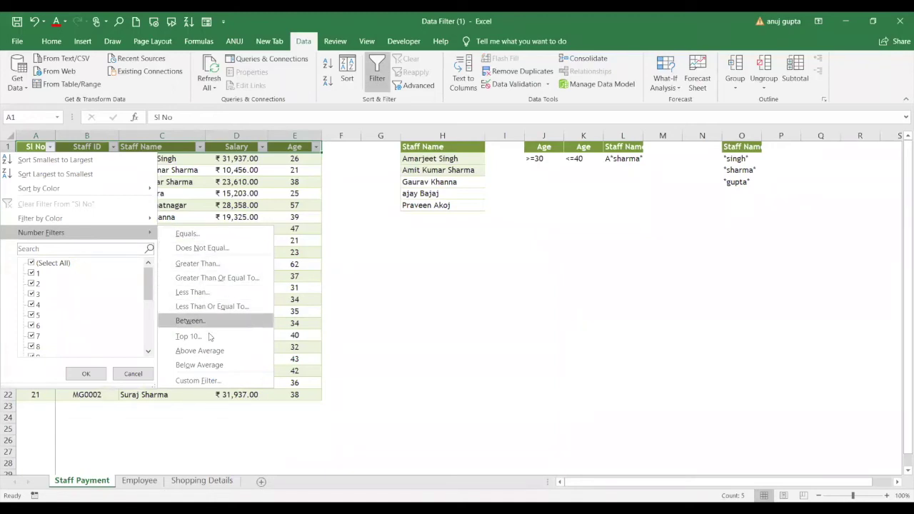
{"action": "left_click", "coordinate": [97, 101]}
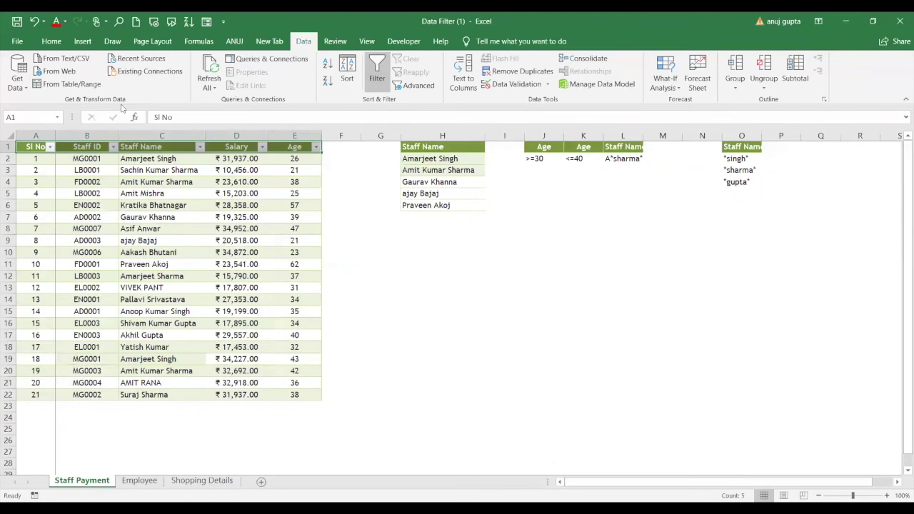
{"action": "left_click", "coordinate": [199, 148]}
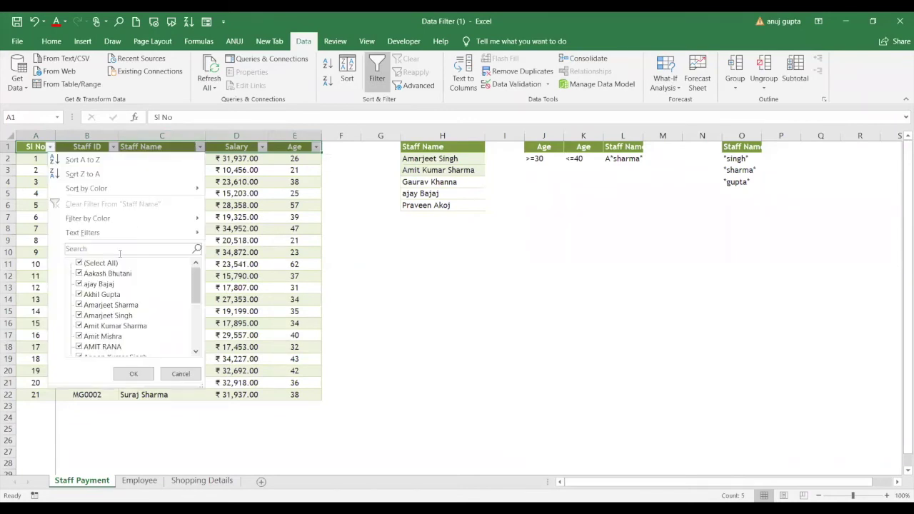
{"action": "left_click", "coordinate": [120, 252]}
{"action": "type", "text": "si"}
{"action": "type", "text": "h"}
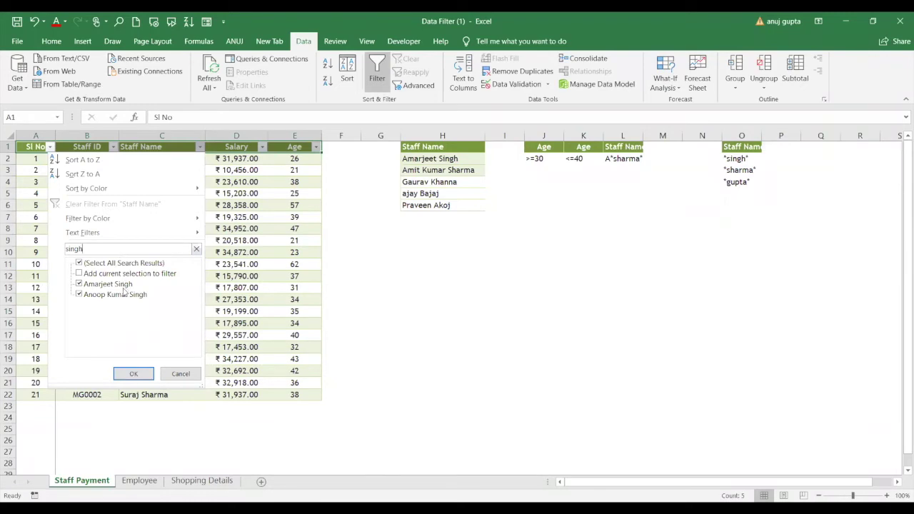
{"action": "key", "text": "BackSpace"}
{"action": "key", "text": "BackSpace"}
{"action": "key", "text": "BackSpace"}
{"action": "type", "text": "gupta"}
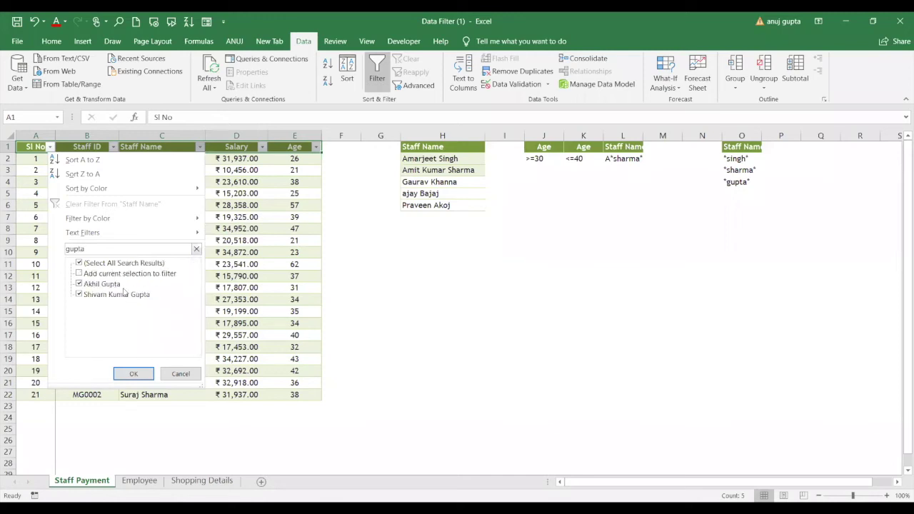
{"action": "key", "text": "BackSpace"}
{"action": "key", "text": "BackSpace"}
{"action": "key", "text": "BackSpace"}
{"action": "key", "text": "BackSpace"}
{"action": "key", "text": "BackSpace"}
{"action": "type", "text": "a"}
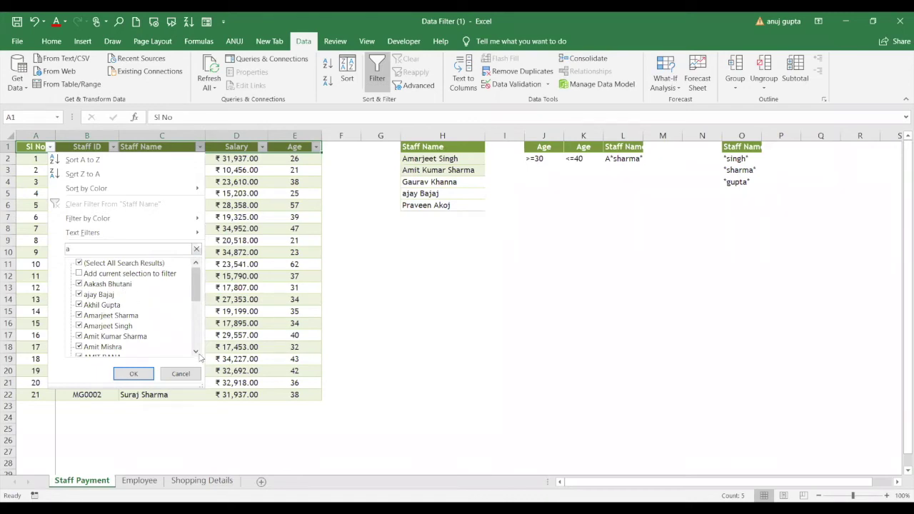
{"action": "left_click", "coordinate": [195, 352]}
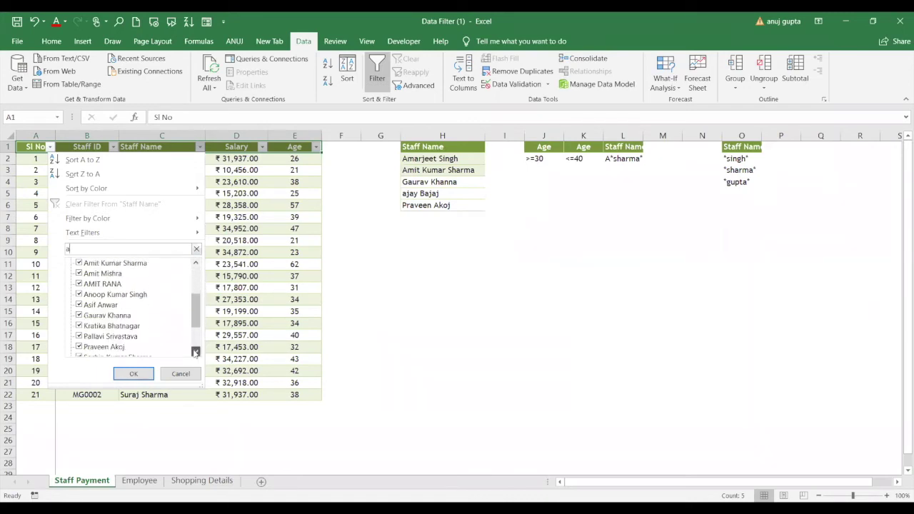
{"action": "left_click", "coordinate": [195, 352]}
{"action": "left_click", "coordinate": [195, 351]}
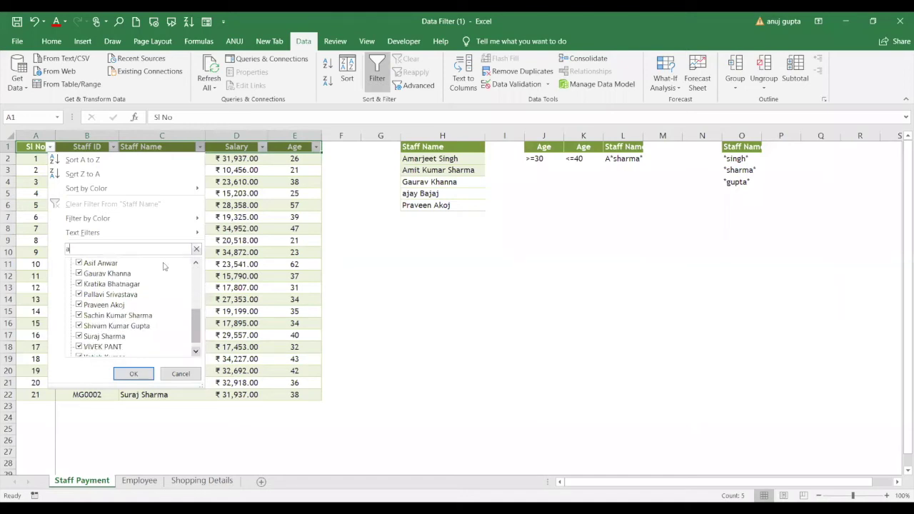
{"action": "type", "text": "*"}
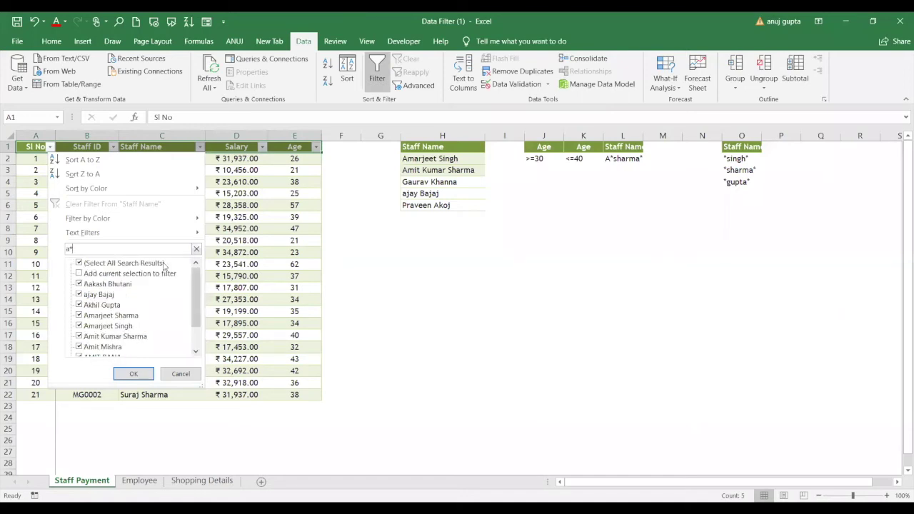
{"action": "left_click", "coordinate": [195, 353]}
{"action": "left_click", "coordinate": [196, 353]}
{"action": "left_click", "coordinate": [196, 353]}
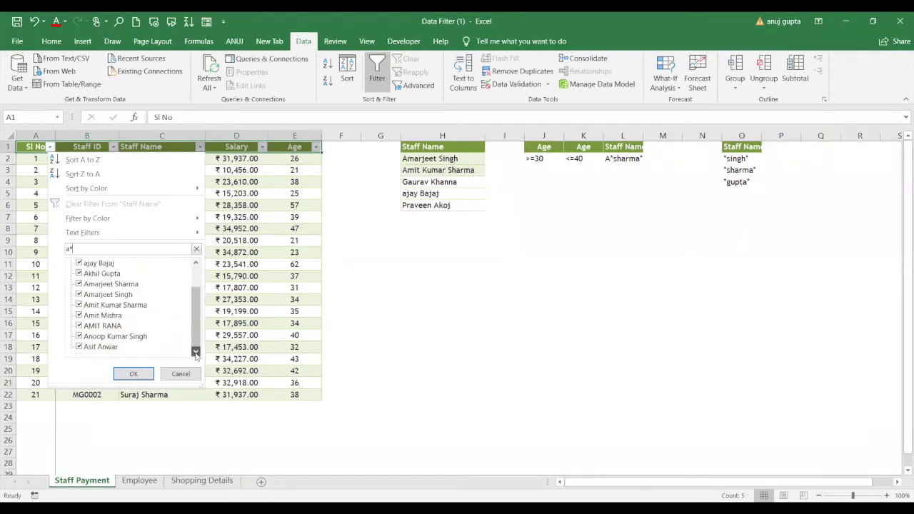
{"action": "left_click", "coordinate": [196, 264]}
{"action": "left_click", "coordinate": [196, 263]}
{"action": "left_click", "coordinate": [195, 264]}
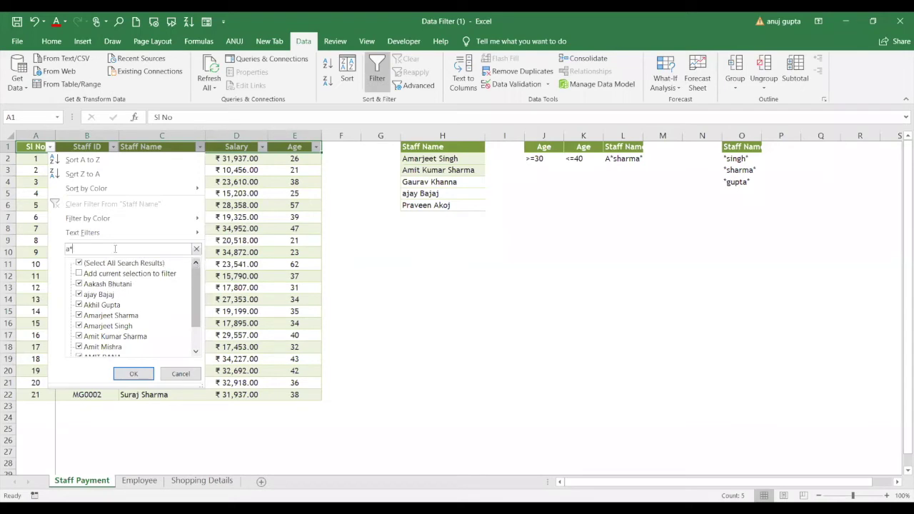
{"action": "key", "text": "BackSpace"}
{"action": "key", "text": "BackSpace"}
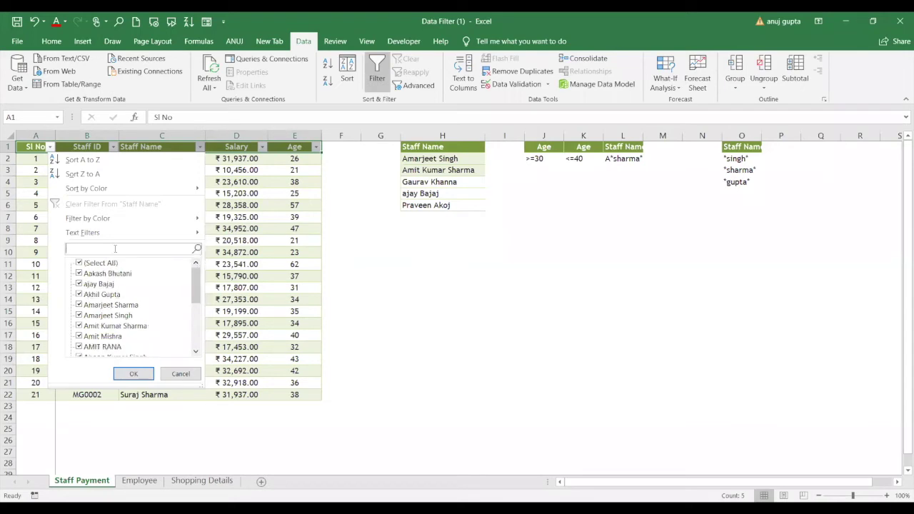
{"action": "type", "text": "*shar"}
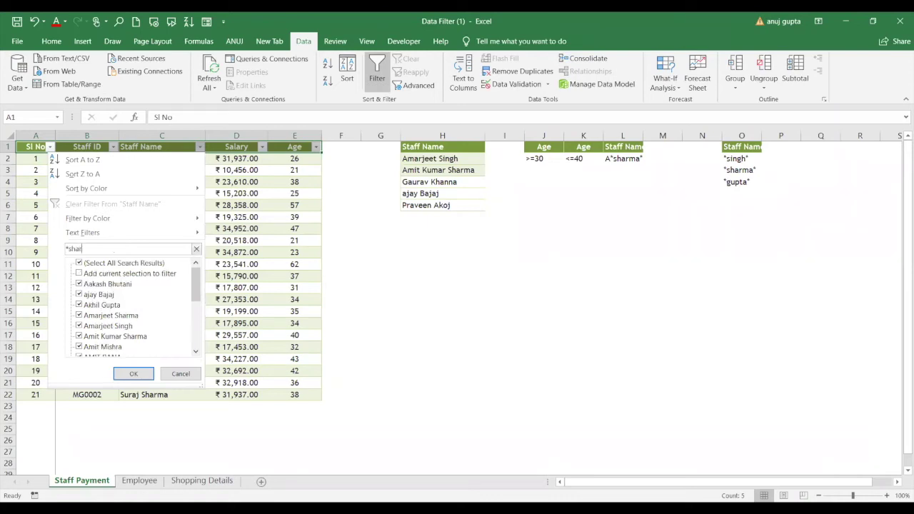
{"action": "type", "text": "ma"}
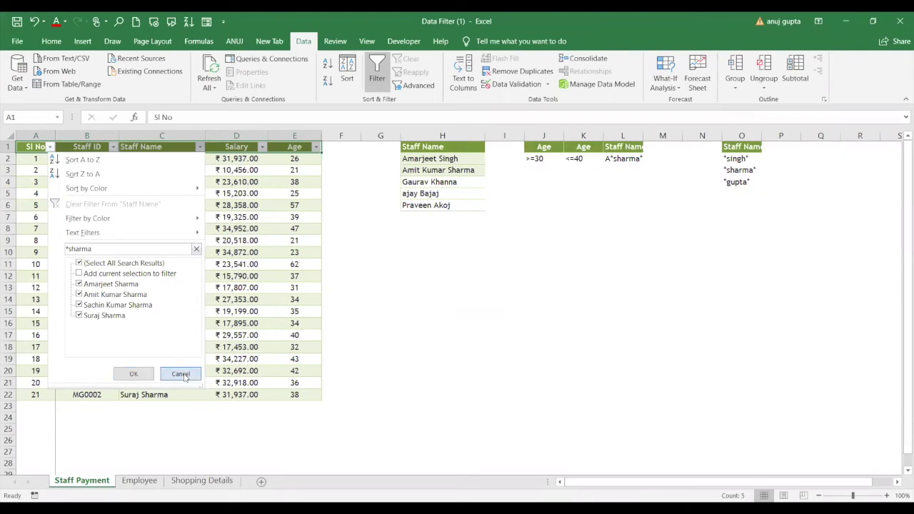
{"action": "left_click", "coordinate": [180, 374]}
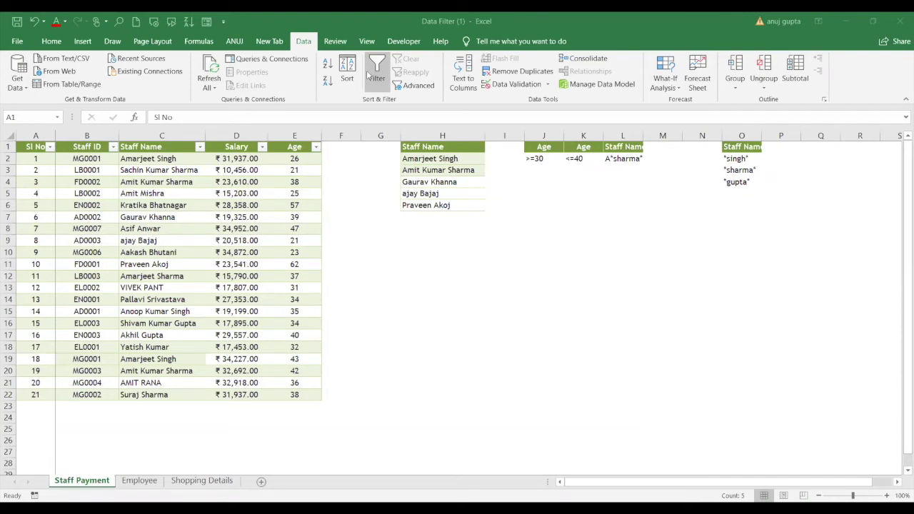
{"action": "left_click", "coordinate": [407, 86]}
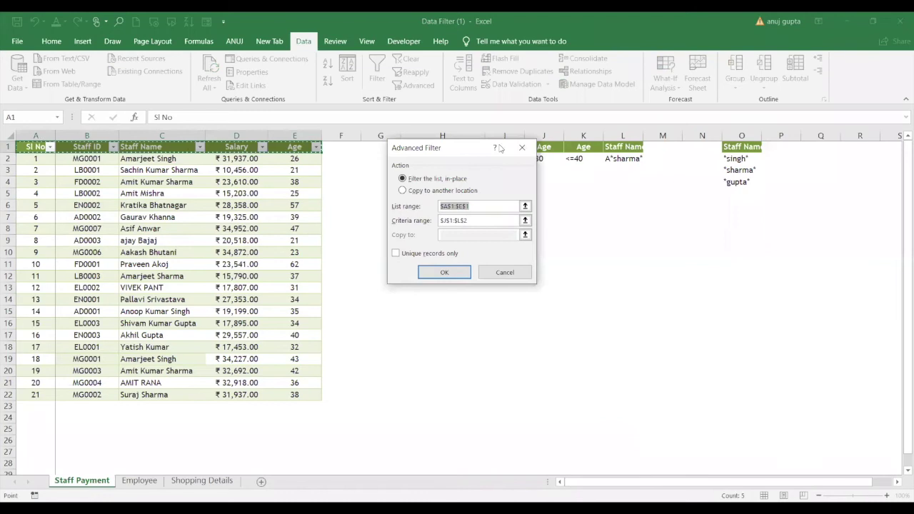
Step: Dismiss Advanced Filter, reselect the whole staff table and reopen Advanced Filter for it
{"action": "key", "text": "Return"}
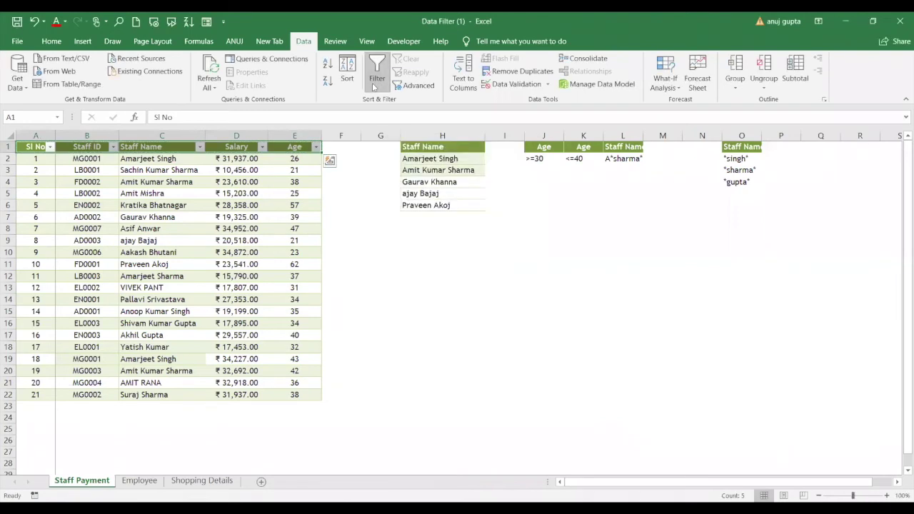
{"action": "left_click", "coordinate": [338, 269]}
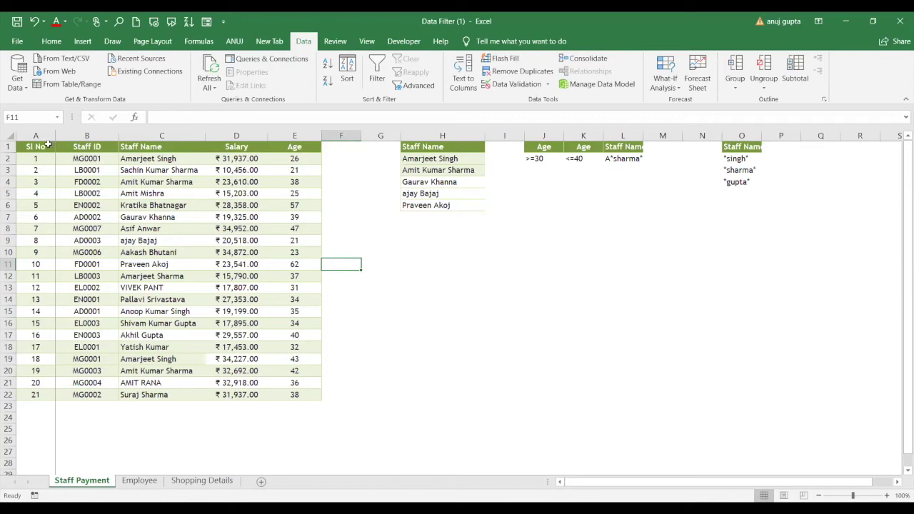
{"action": "left_click", "coordinate": [48, 144]}
{"action": "key", "text": "ctrl+a"}
{"action": "left_click", "coordinate": [418, 86]}
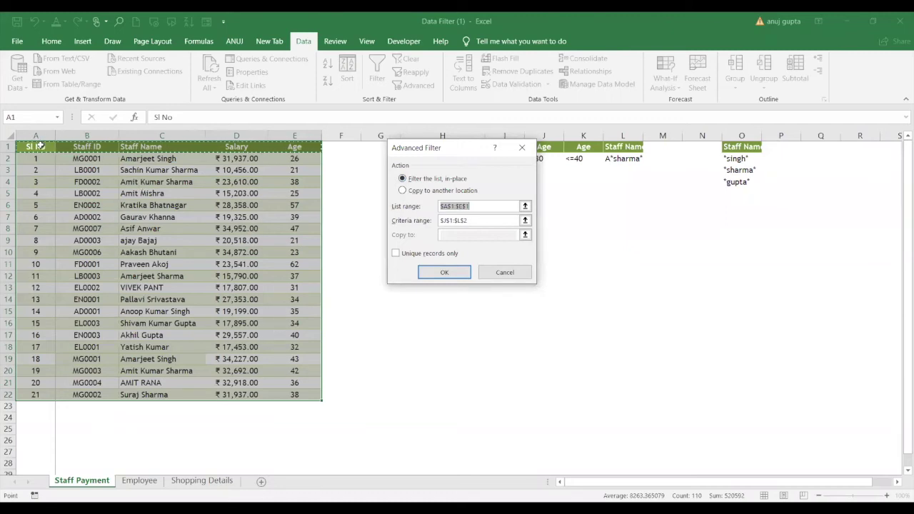
Step: Filter in place with list range A1:E22 and criteria range H1:H6
{"action": "left_click", "coordinate": [40, 146]}
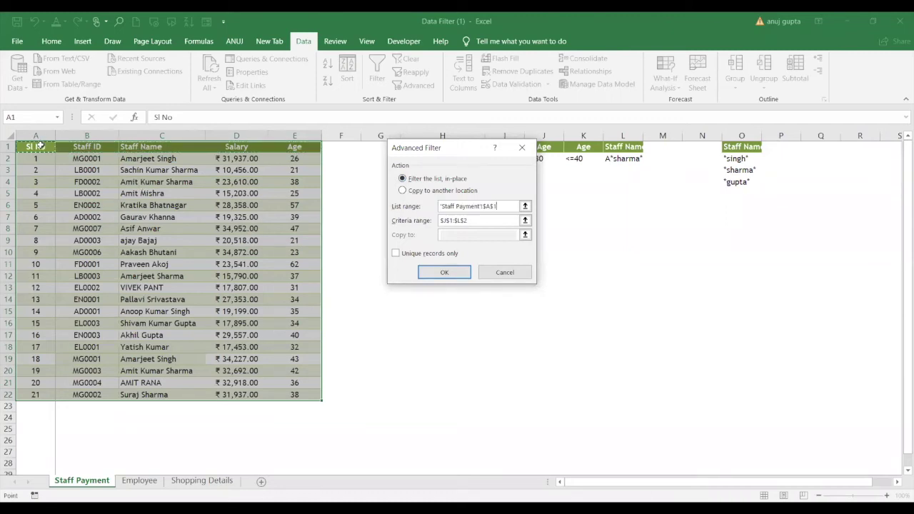
{"action": "left_click_drag", "start_coordinate": [41, 145], "coordinate": [291, 394]}
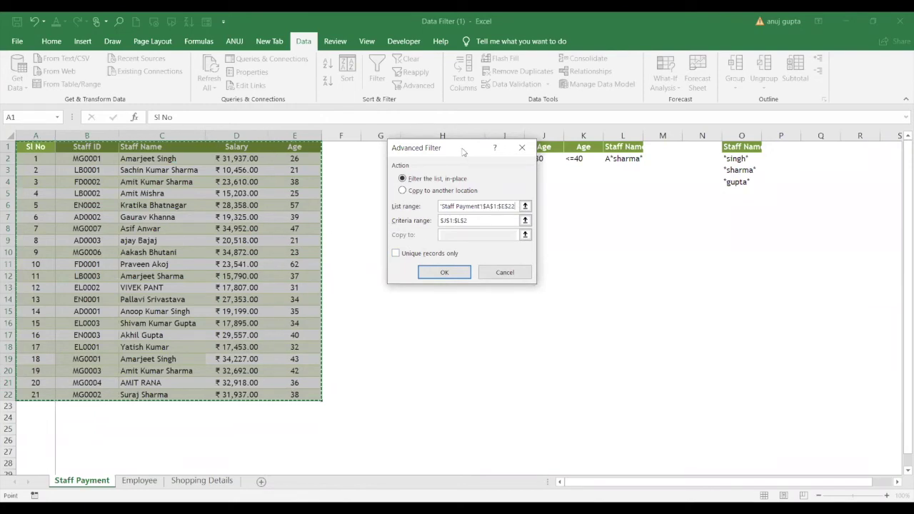
{"action": "left_click_drag", "start_coordinate": [463, 151], "coordinate": [349, 210]}
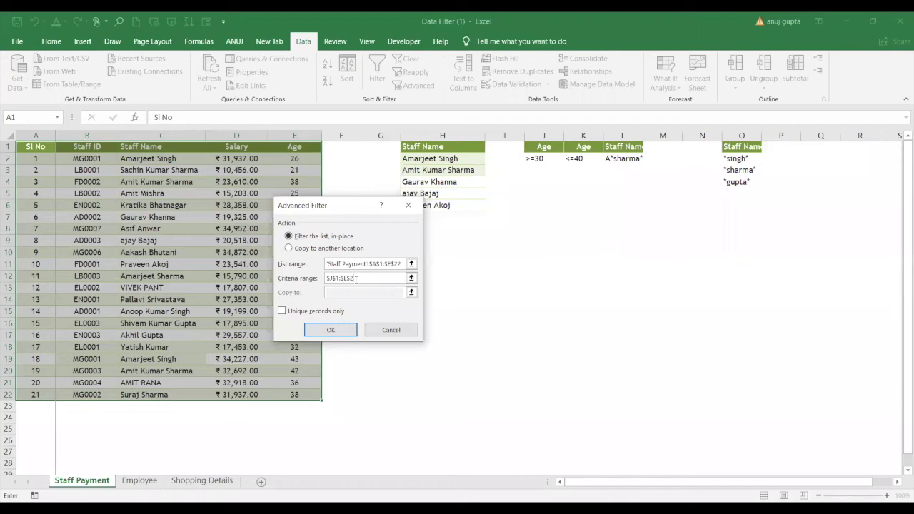
{"action": "left_click", "coordinate": [455, 144]}
{"action": "left_click_drag", "start_coordinate": [455, 144], "coordinate": [453, 204]}
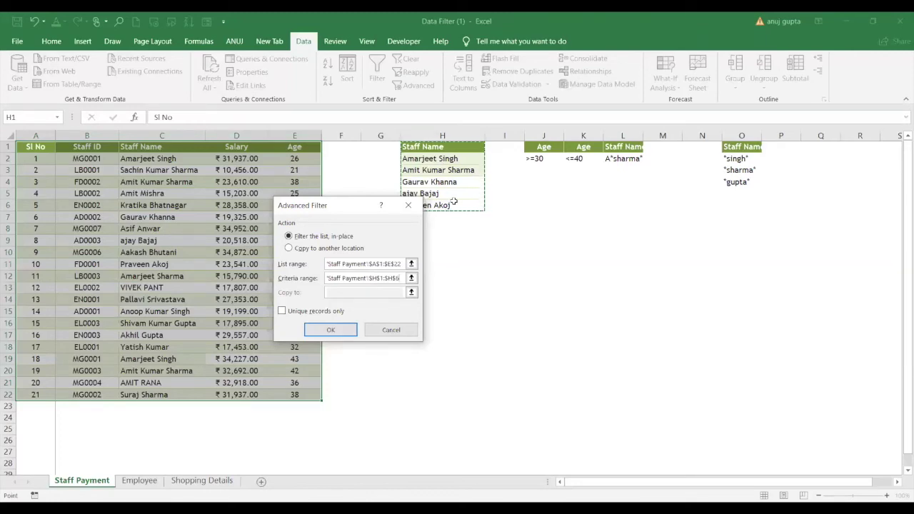
{"action": "left_click", "coordinate": [342, 333]}
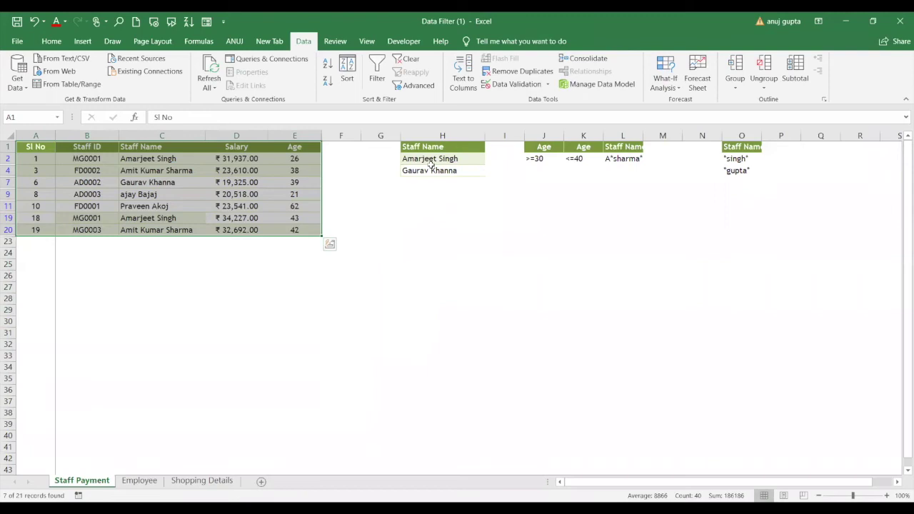
Step: Select the filtered staff names C2:C20, then clear the filter with Alt+A, C
{"action": "left_click", "coordinate": [176, 155]}
{"action": "left_click_drag", "start_coordinate": [176, 155], "coordinate": [178, 226]}
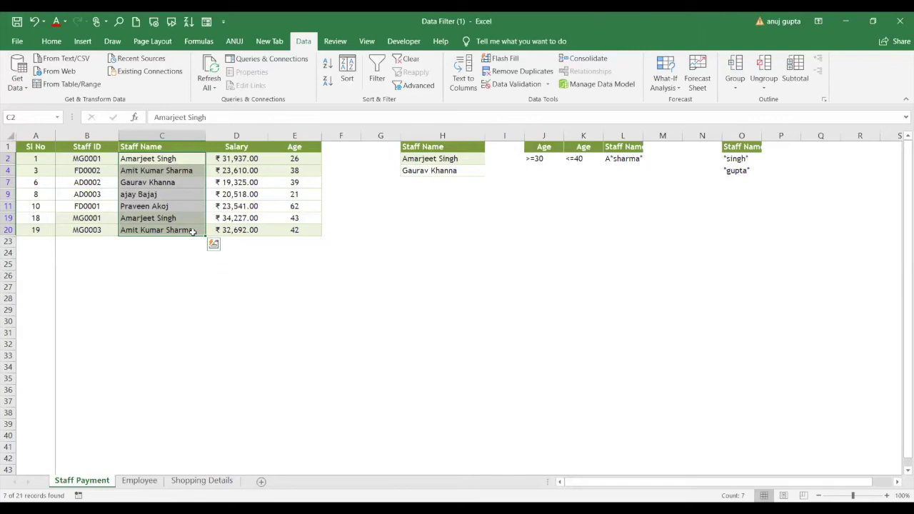
{"action": "key", "text": "alt+a"}
{"action": "key", "text": "c"}
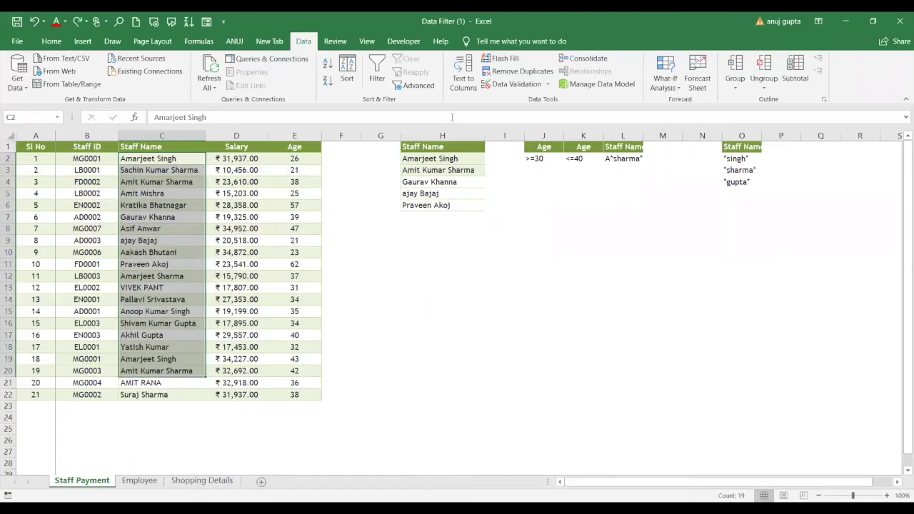
{"action": "left_click", "coordinate": [419, 85]}
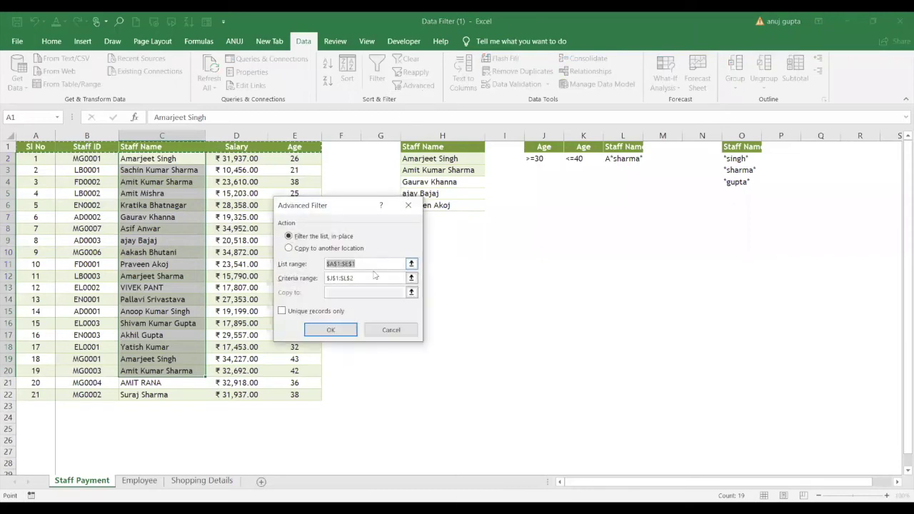
{"action": "left_click", "coordinate": [35, 150]}
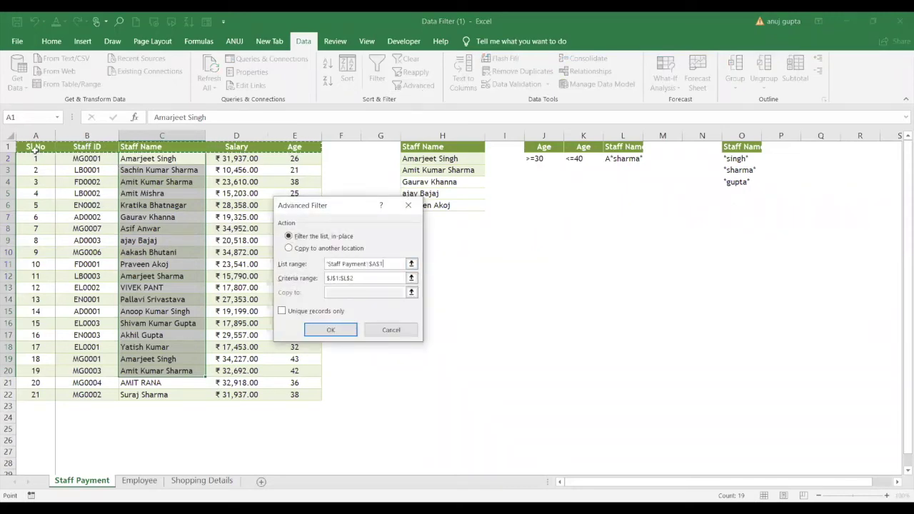
{"action": "left_click_drag", "start_coordinate": [34, 150], "coordinate": [294, 395]}
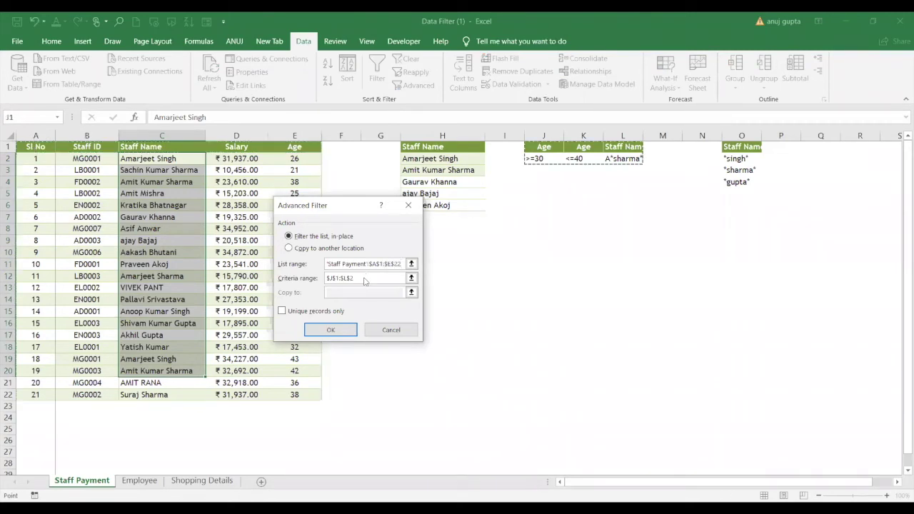
{"action": "left_click", "coordinate": [432, 148]}
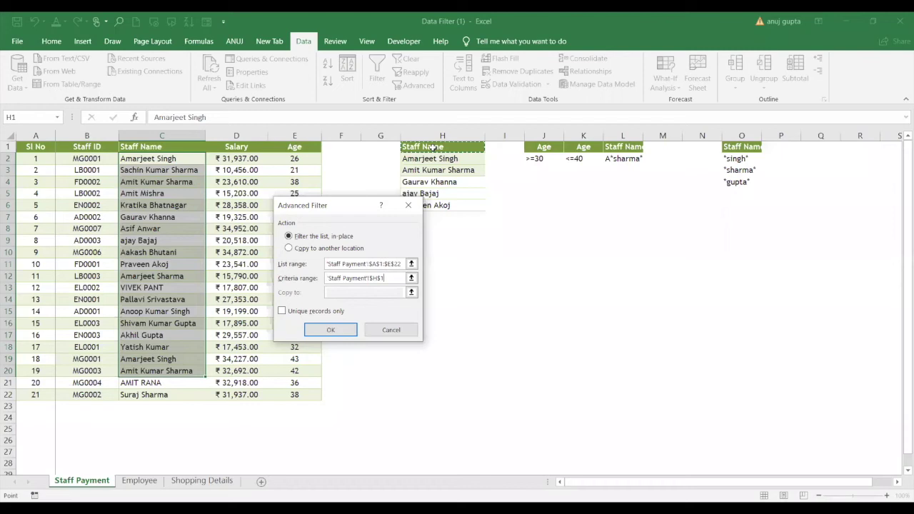
{"action": "left_click_drag", "start_coordinate": [432, 147], "coordinate": [434, 205]}
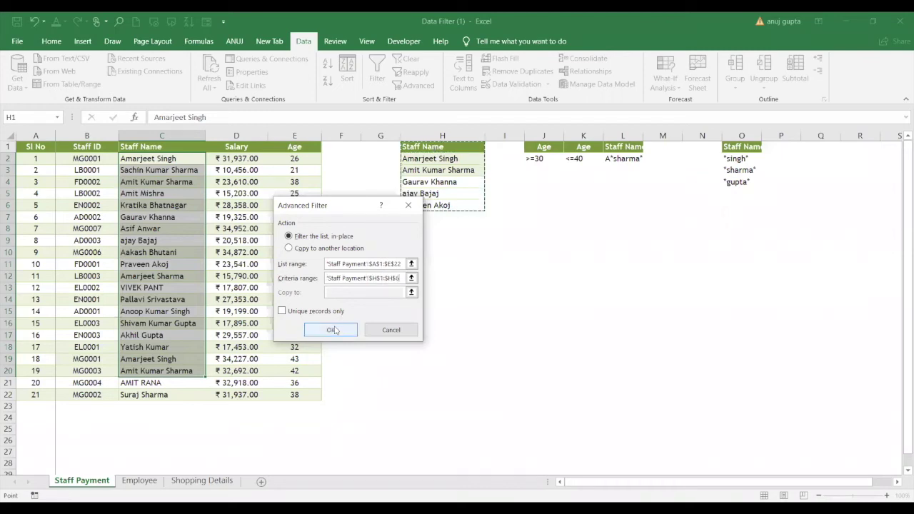
{"action": "left_click", "coordinate": [333, 330]}
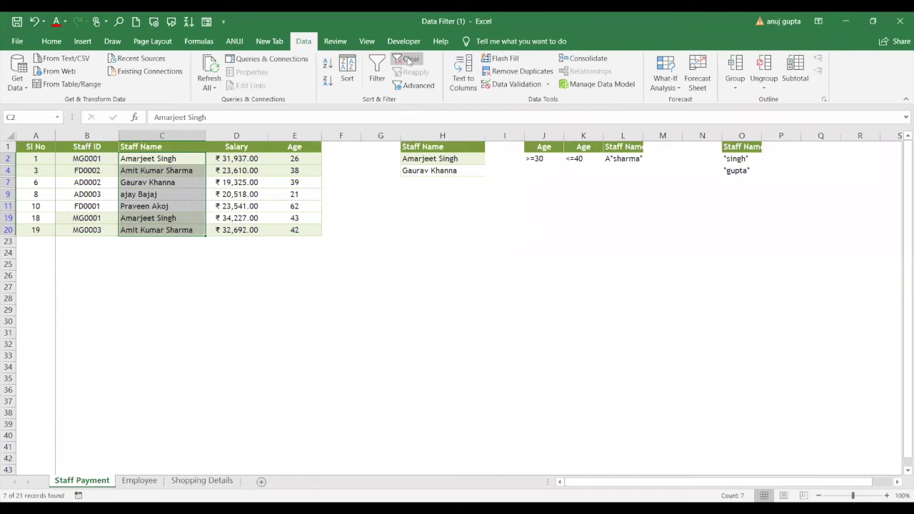
Step: Clear the filter so all 21 staff rows show again
{"action": "left_click", "coordinate": [409, 60]}
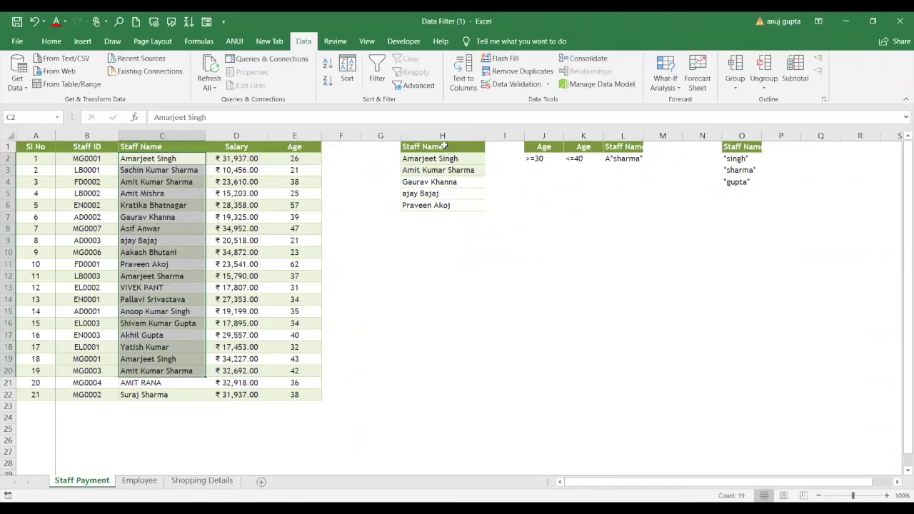
{"action": "left_click_drag", "start_coordinate": [443, 145], "coordinate": [455, 205]}
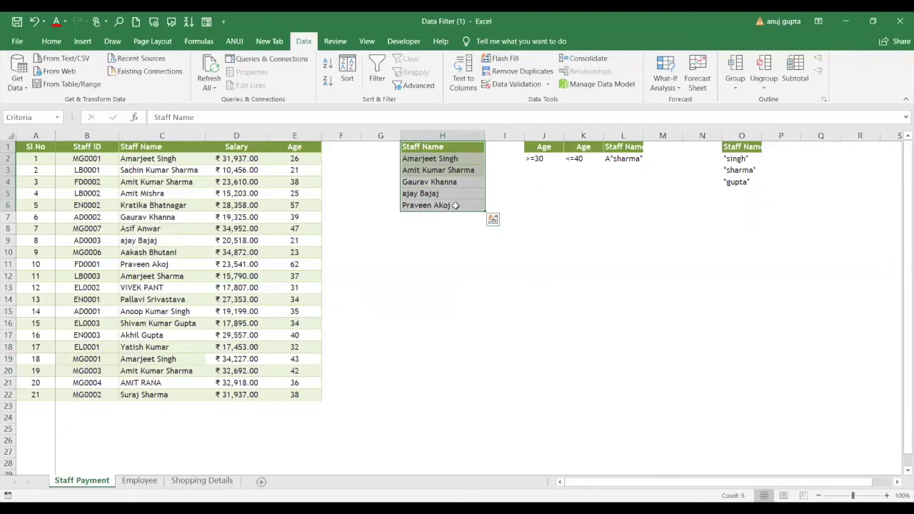
{"action": "left_click_drag", "start_coordinate": [540, 148], "coordinate": [580, 158]}
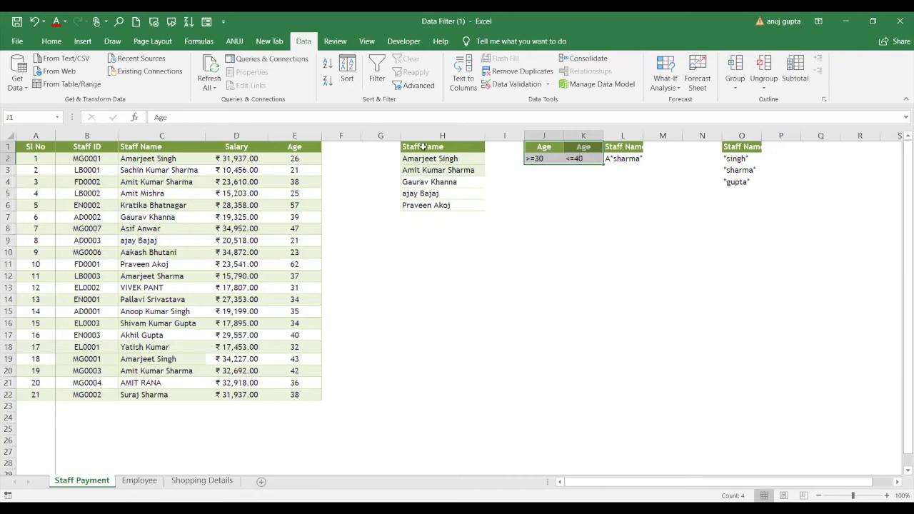
{"action": "left_click_drag", "start_coordinate": [423, 146], "coordinate": [426, 204]}
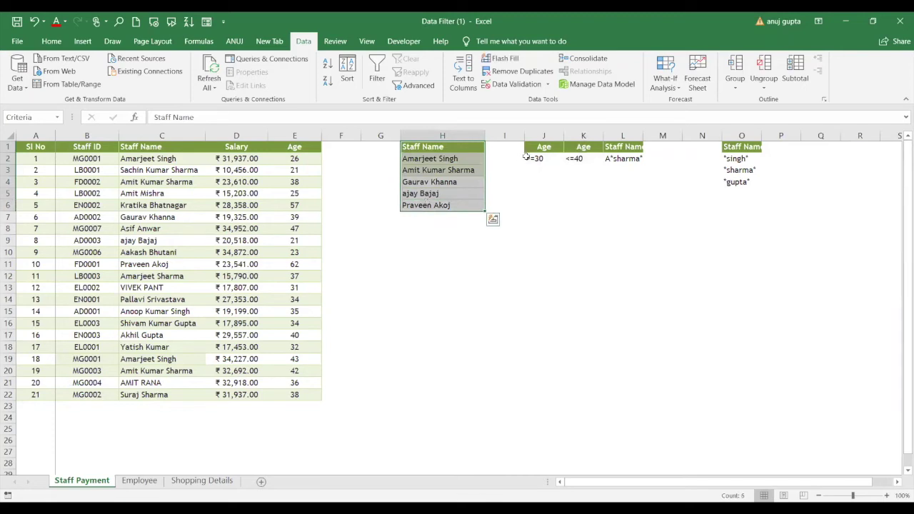
{"action": "left_click", "coordinate": [529, 158]}
{"action": "left_click_drag", "start_coordinate": [552, 158], "coordinate": [584, 159]}
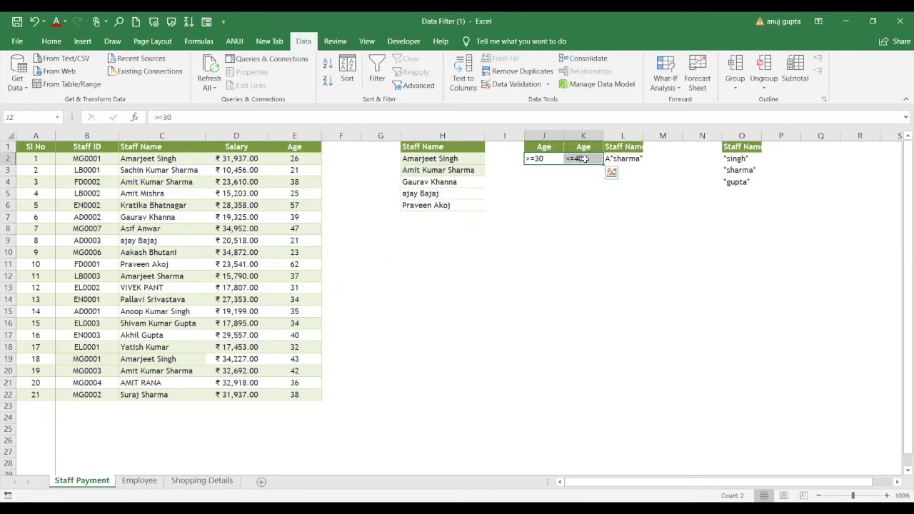
Step: Open Advanced Filter and set the list range to the staff table A1:E22
{"action": "left_click", "coordinate": [483, 241]}
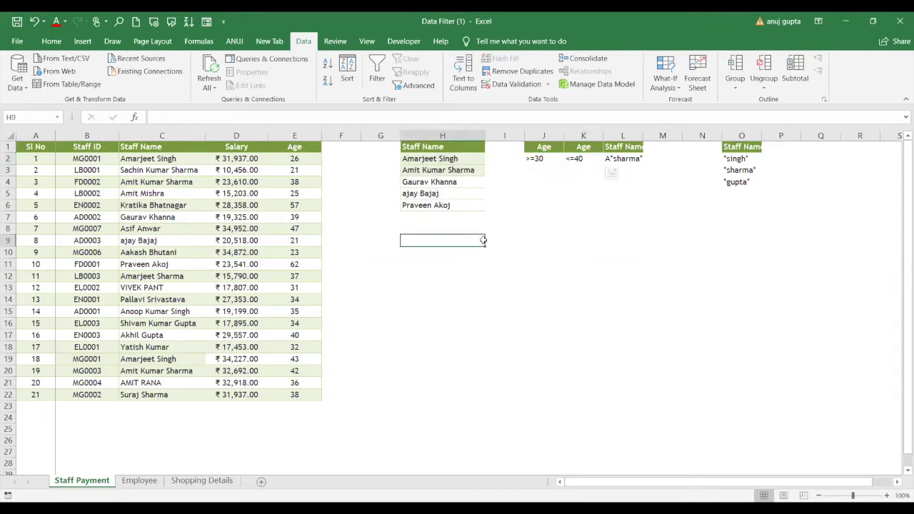
{"action": "left_click", "coordinate": [415, 85]}
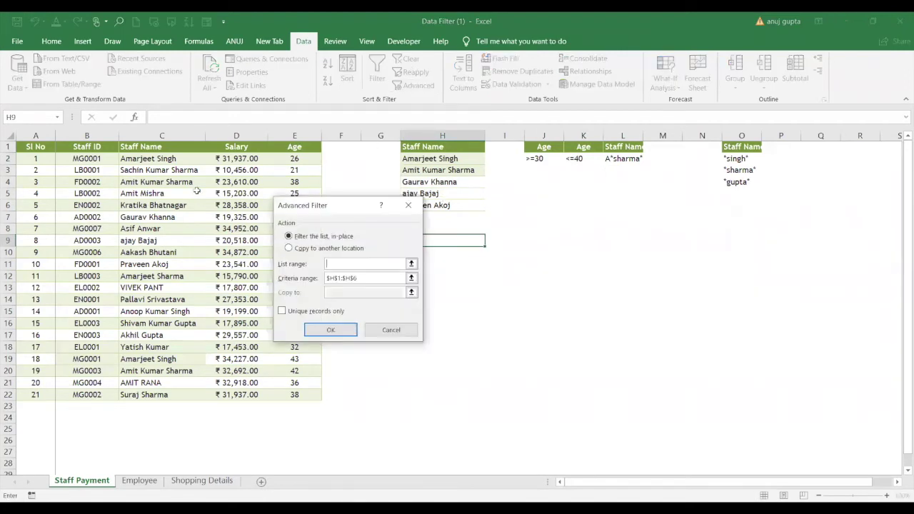
{"action": "left_click", "coordinate": [327, 263]}
{"action": "left_click_drag", "start_coordinate": [32, 145], "coordinate": [300, 395]}
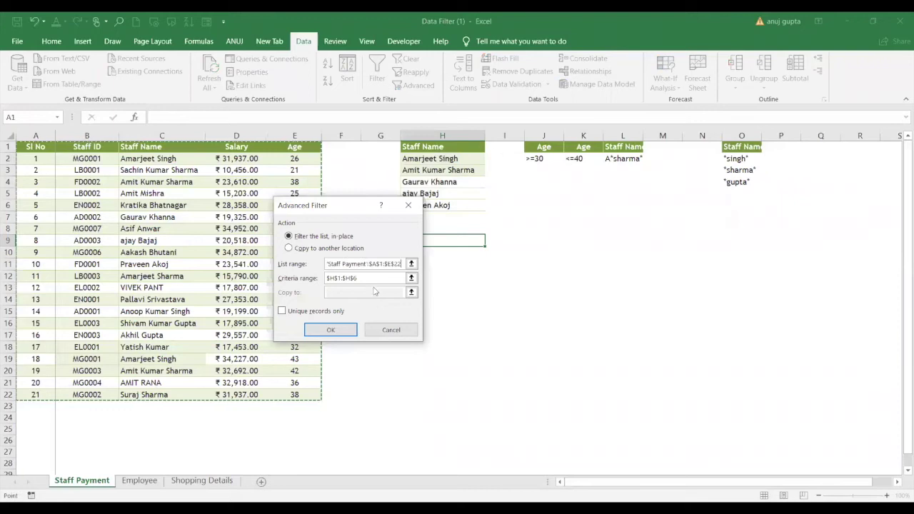
Step: Replace the criteria range with the Age conditions J1:K2, apply, then undo the filter
{"action": "key", "text": "BackSpace"}
{"action": "key", "text": "BackSpace"}
{"action": "key", "text": "BackSpace"}
{"action": "key", "text": "BackSpace"}
{"action": "key", "text": "BackSpace"}
{"action": "key", "text": "BackSpace"}
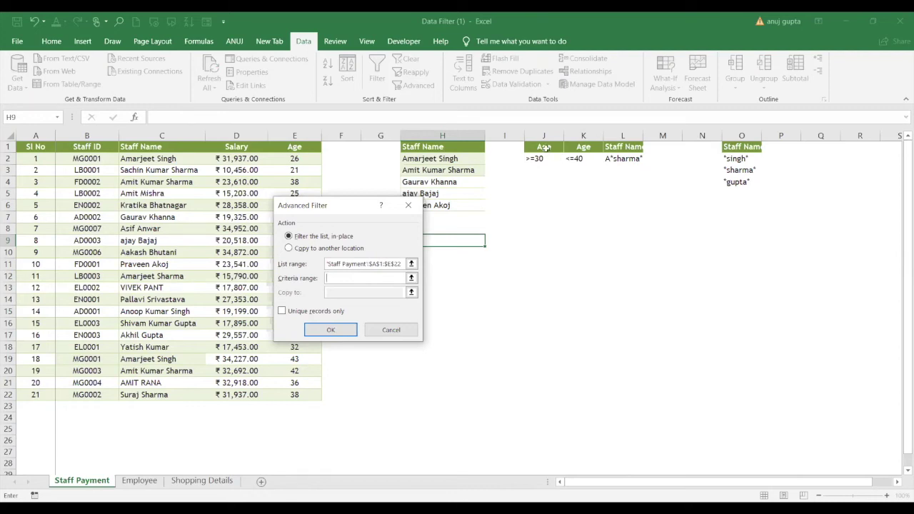
{"action": "left_click", "coordinate": [544, 147]}
{"action": "left_click_drag", "start_coordinate": [544, 148], "coordinate": [575, 158]}
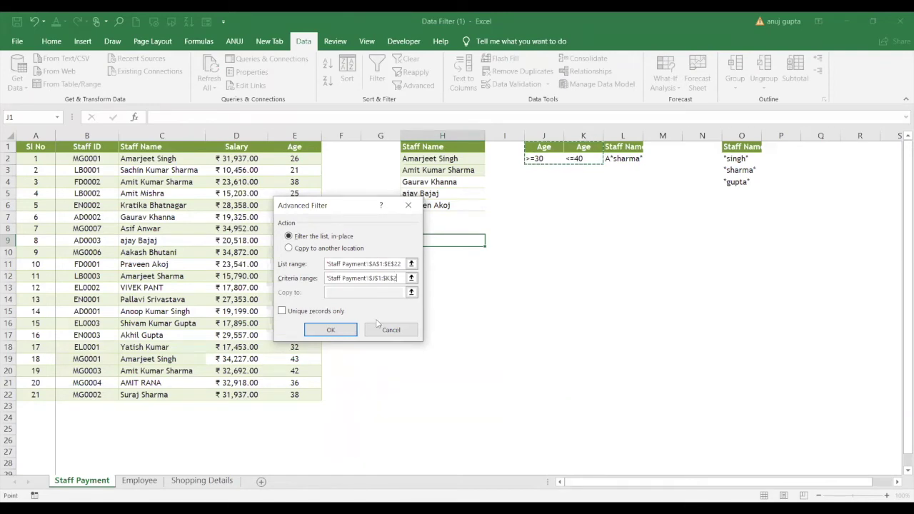
{"action": "left_click", "coordinate": [332, 333]}
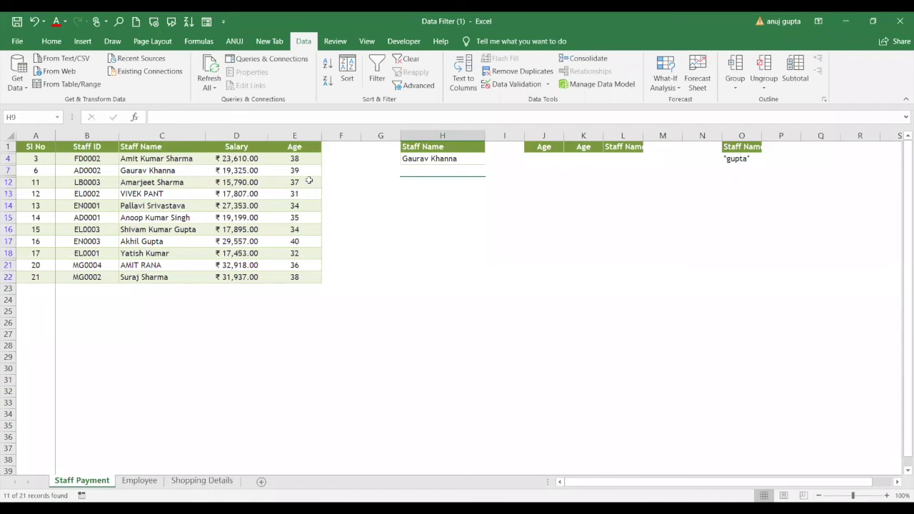
{"action": "key", "text": "ctrl+z"}
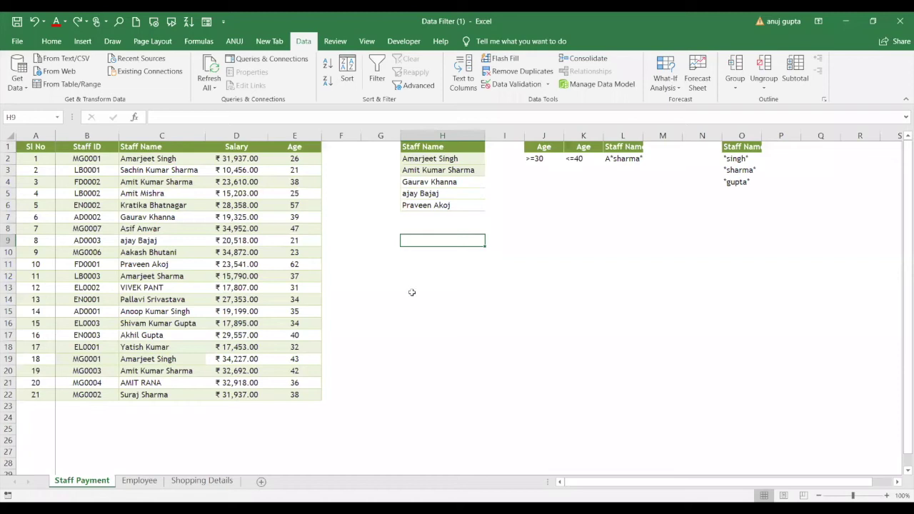
{"action": "left_click", "coordinate": [410, 83]}
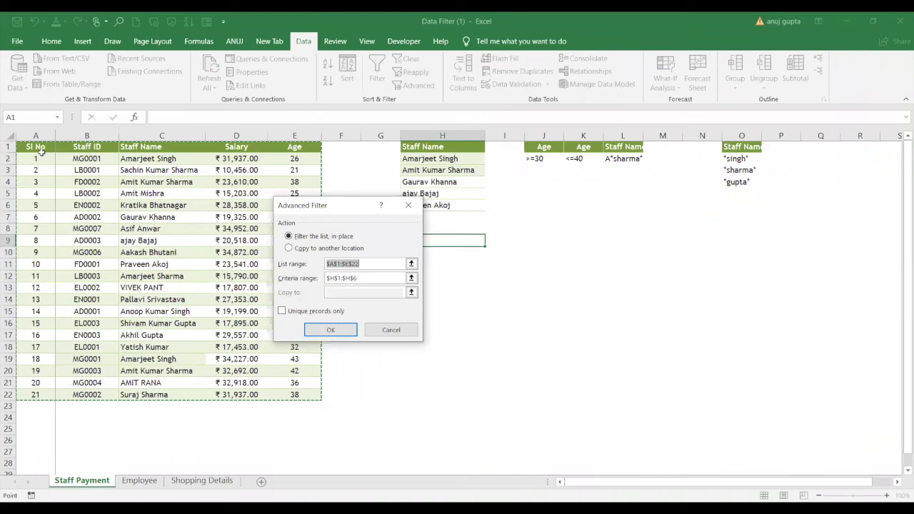
{"action": "key", "text": "Tab"}
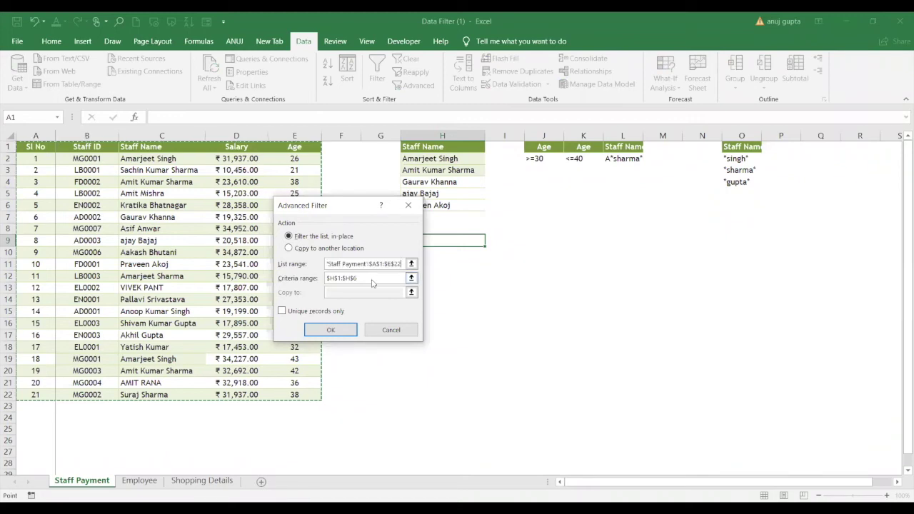
{"action": "left_click", "coordinate": [540, 146]}
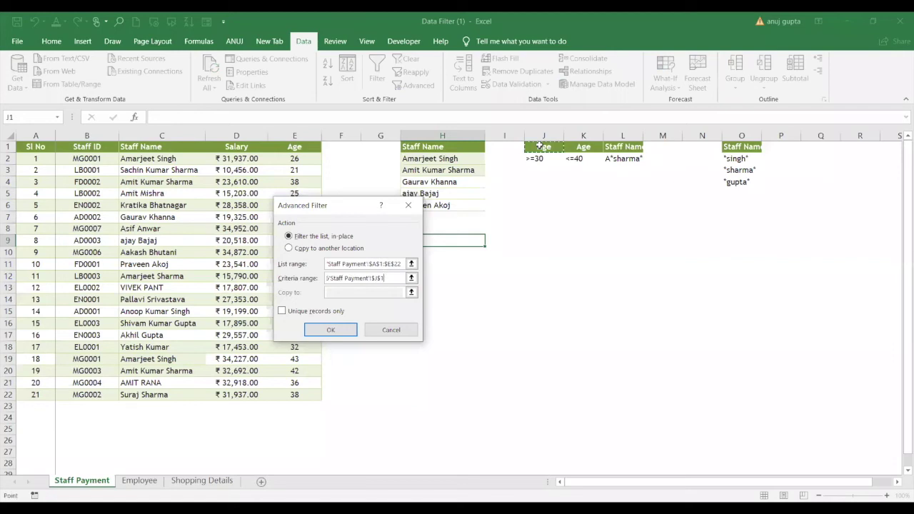
{"action": "left_click_drag", "start_coordinate": [539, 146], "coordinate": [574, 158]}
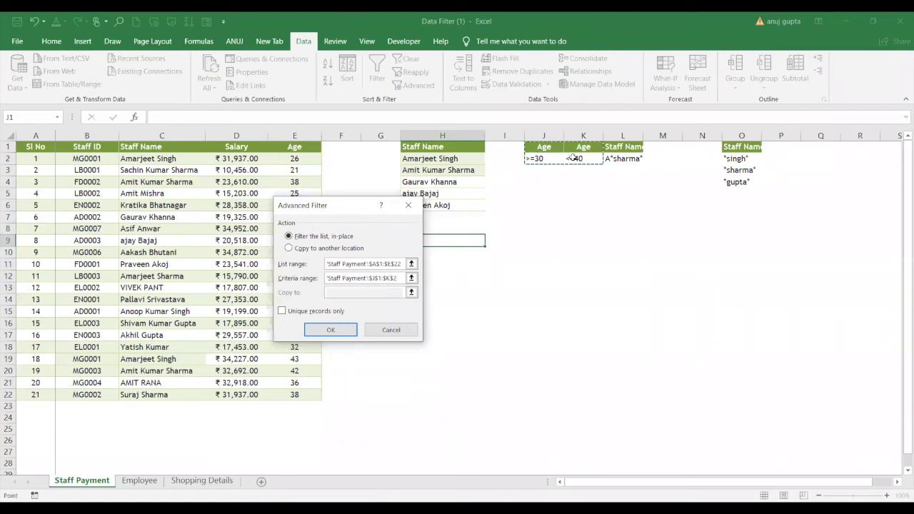
{"action": "left_click", "coordinate": [331, 331]}
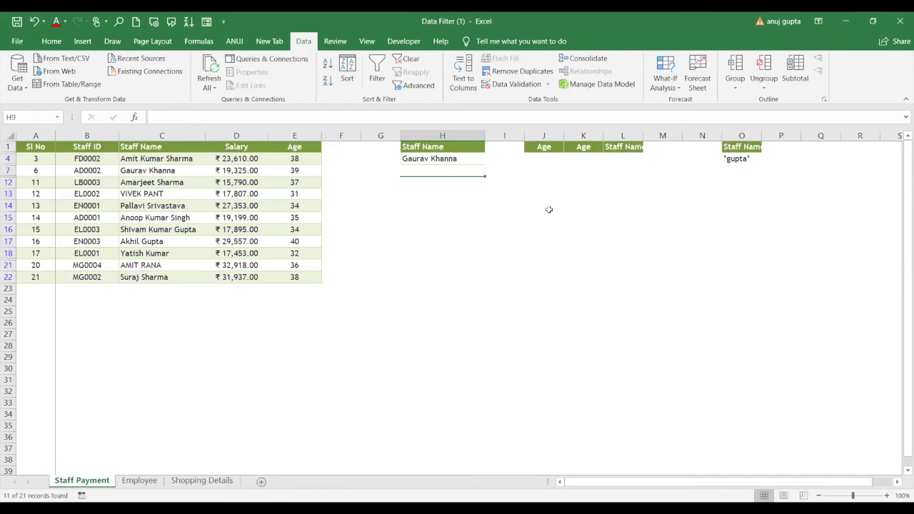
Step: Undo the age filter to restore all 21 rows and zoom the sheet to 155%
{"action": "key", "text": "ctrl+z"}
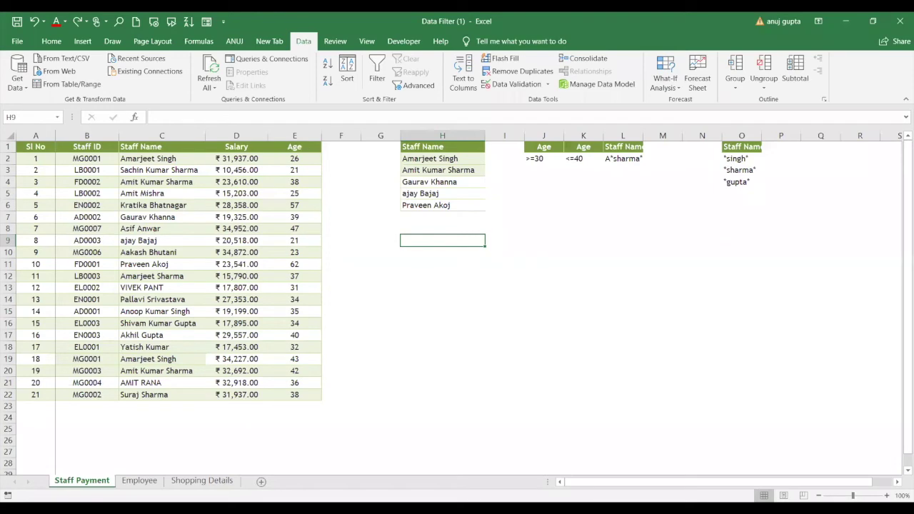
{"action": "left_click_drag", "start_coordinate": [853, 495], "coordinate": [858, 495]}
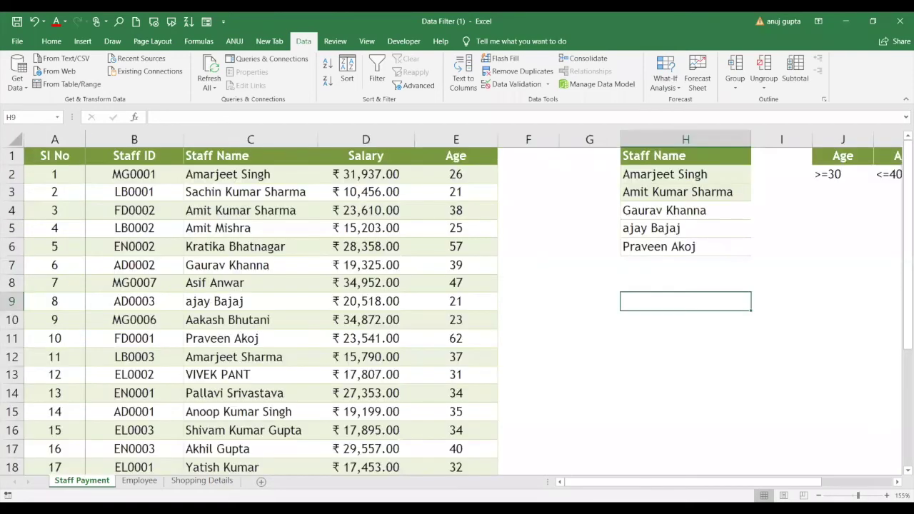
{"action": "left_click", "coordinate": [843, 393]}
{"action": "key", "text": "Right"}
{"action": "key", "text": "Right"}
{"action": "key", "text": "Right"}
{"action": "key", "text": "Right"}
{"action": "key", "text": "Right"}
{"action": "key", "text": "Right"}
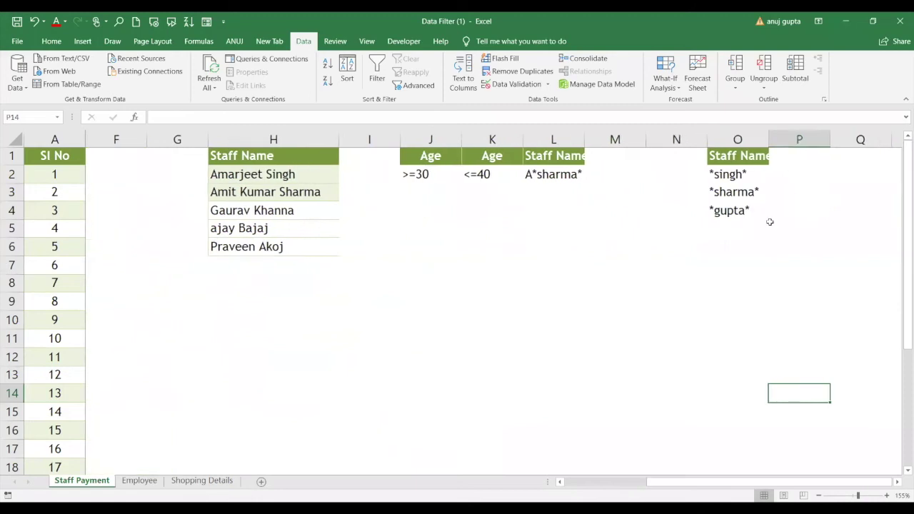
Step: In Advanced Filter, replace the H1:H6 criteria range with the name patterns O1:O4
{"action": "left_click", "coordinate": [402, 85]}
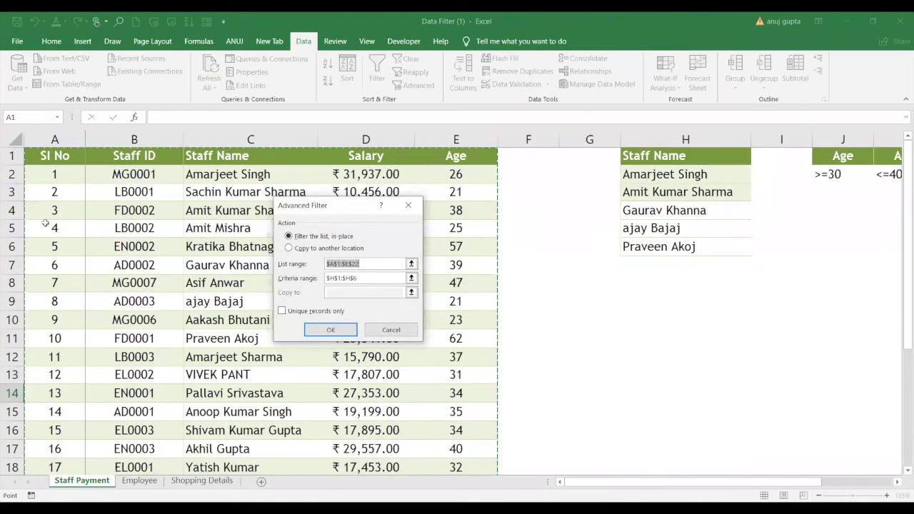
{"action": "left_click", "coordinate": [375, 278]}
{"action": "left_click", "coordinate": [374, 278]}
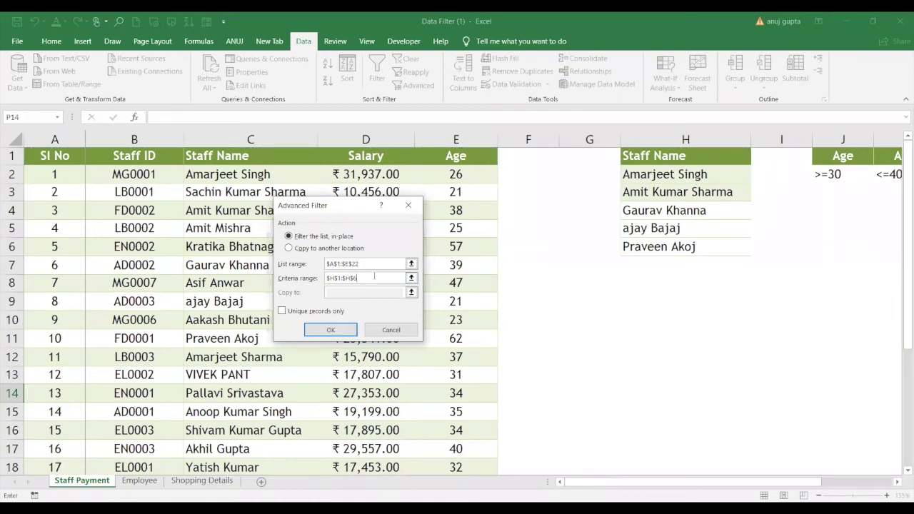
{"action": "key", "text": "BackSpace"}
{"action": "key", "text": "BackSpace"}
{"action": "key", "text": "BackSpace"}
{"action": "key", "text": "BackSpace"}
{"action": "scroll", "coordinate": [359, 157], "scroll_direction": "right", "scroll_amount": 3}
{"action": "left_click", "coordinate": [359, 158]}
{"action": "left_click_drag", "start_coordinate": [359, 158], "coordinate": [360, 210]}
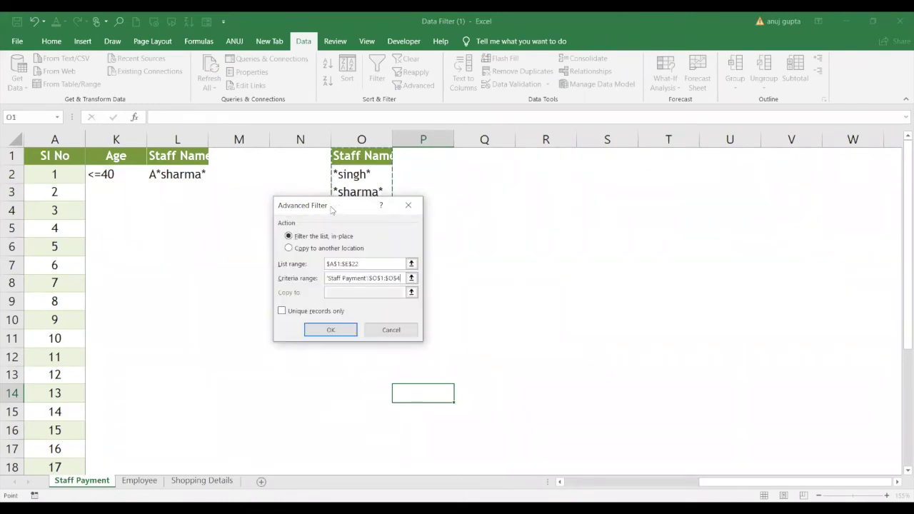
Step: Apply the name filter, leaving 10 of 21 records, then clear it
{"action": "left_click_drag", "start_coordinate": [331, 209], "coordinate": [687, 197]}
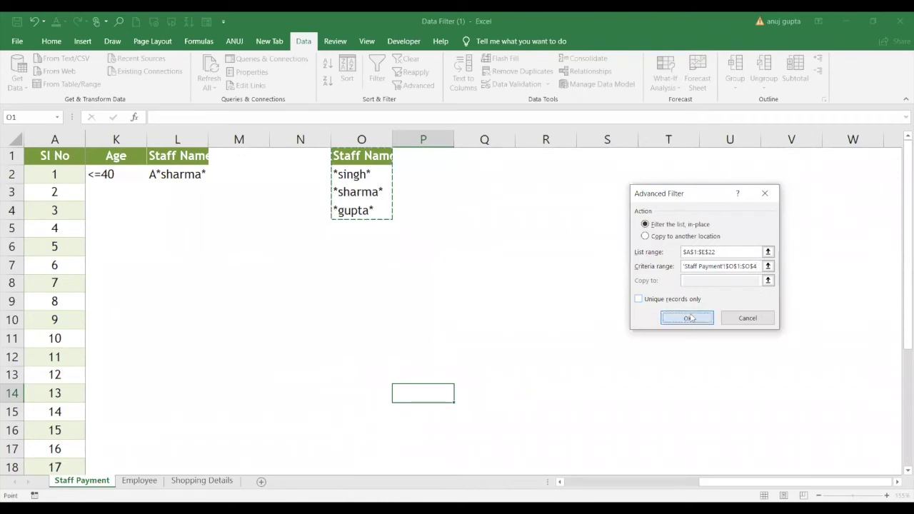
{"action": "left_click", "coordinate": [689, 318]}
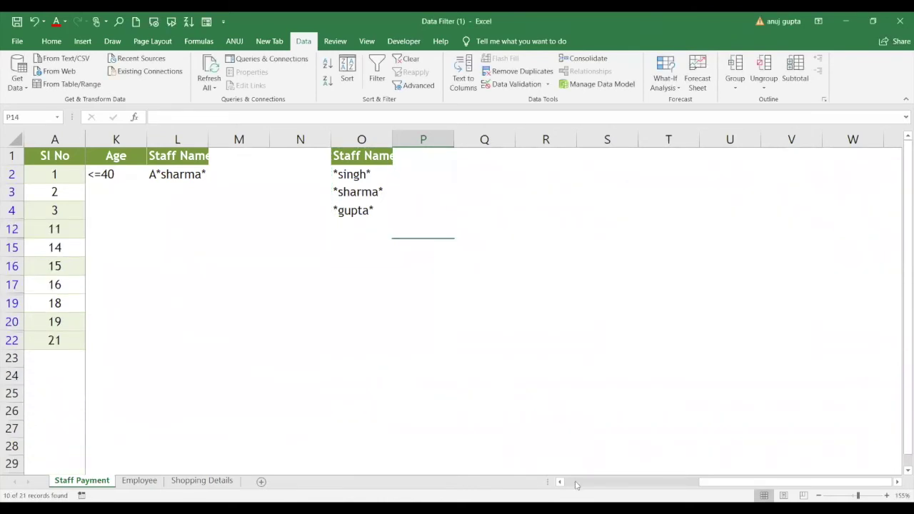
{"action": "left_click_drag", "start_coordinate": [577, 485], "coordinate": [564, 485]}
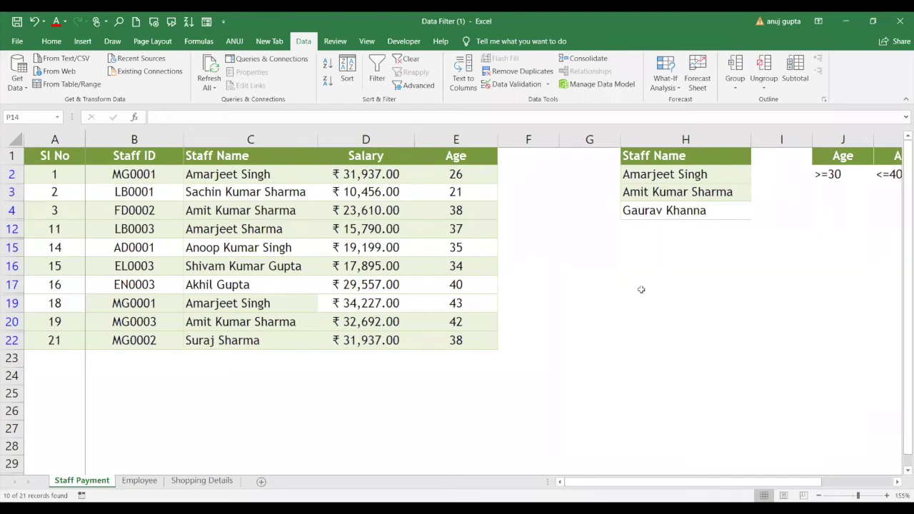
{"action": "left_click", "coordinate": [406, 60]}
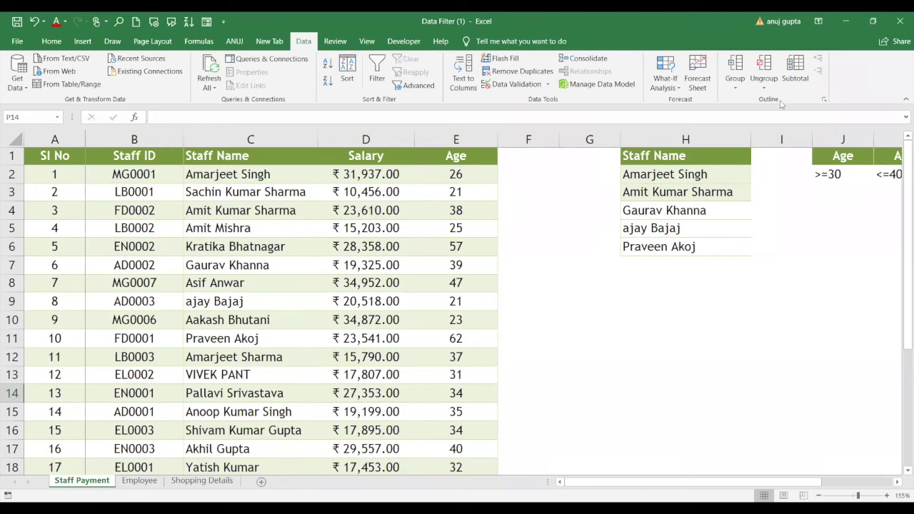
Step: Review the H1:H6 name criteria and the J1:L2 age block, then reopen Advanced Filter
{"action": "left_click_drag", "start_coordinate": [687, 157], "coordinate": [695, 246]}
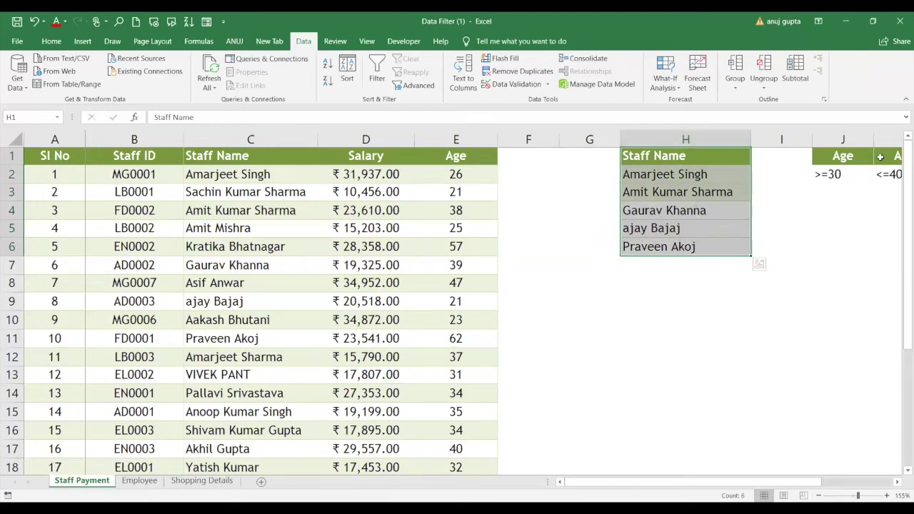
{"action": "left_click", "coordinate": [845, 157]}
{"action": "mouse_move", "coordinate": [857, 157]}
{"action": "left_mouse_down"}
{"action": "mouse_move", "coordinate": [722, 158]}
{"action": "mouse_move", "coordinate": [724, 177]}
{"action": "left_mouse_up"}
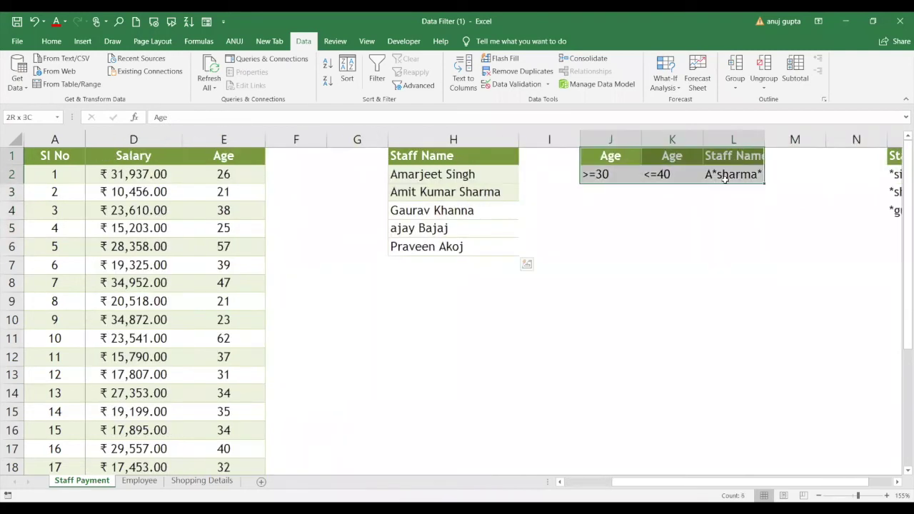
{"action": "left_click", "coordinate": [693, 199]}
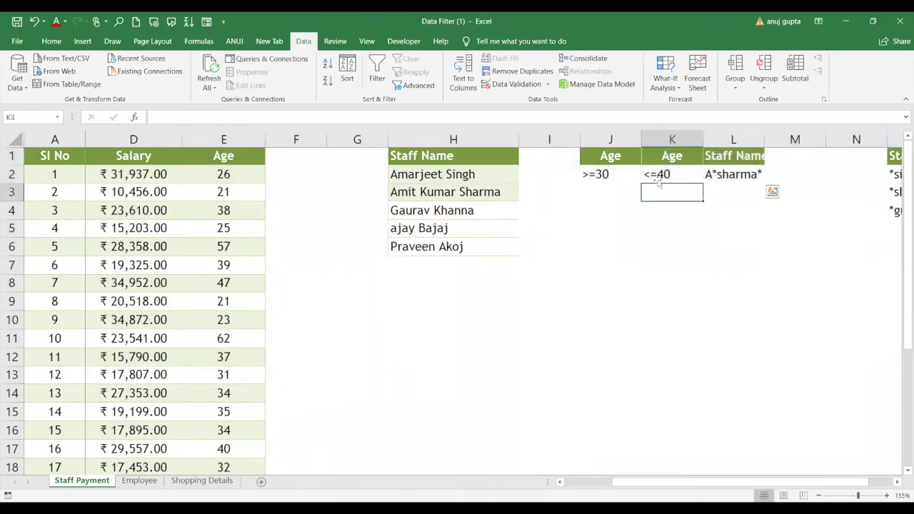
{"action": "left_click", "coordinate": [411, 87]}
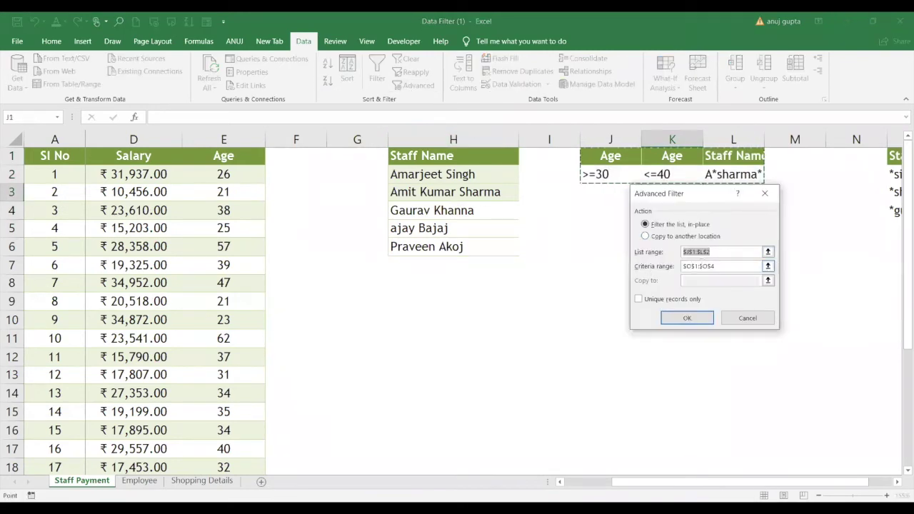
Step: Cancel the dialog with the wrong J1:L2 list range and reopen Advanced Filter from the staff table
{"action": "left_click", "coordinate": [770, 194]}
{"action": "left_click", "coordinate": [146, 269]}
{"action": "left_click", "coordinate": [411, 85]}
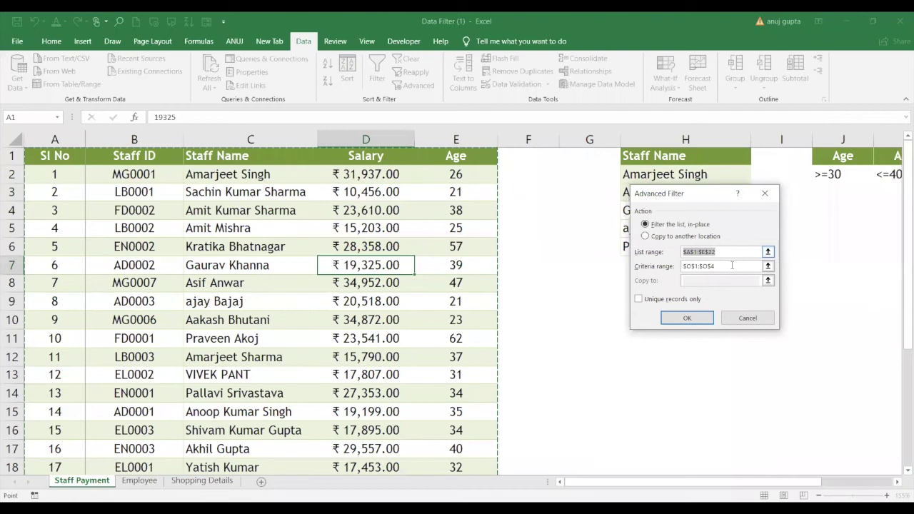
Step: Set the criteria range to J1:L2 and apply the filter, leaving 2 of 21 records
{"action": "left_click", "coordinate": [732, 265]}
{"action": "left_click", "coordinate": [514, 162]}
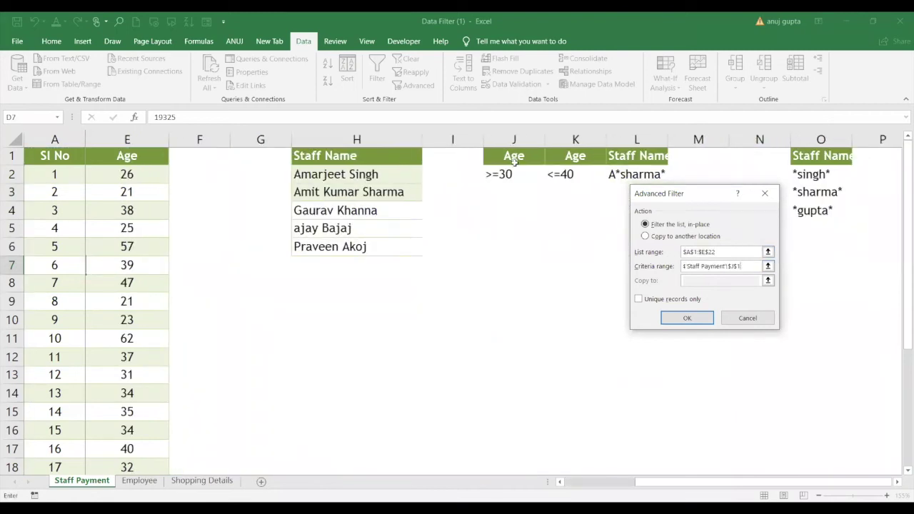
{"action": "left_click_drag", "start_coordinate": [514, 161], "coordinate": [636, 174]}
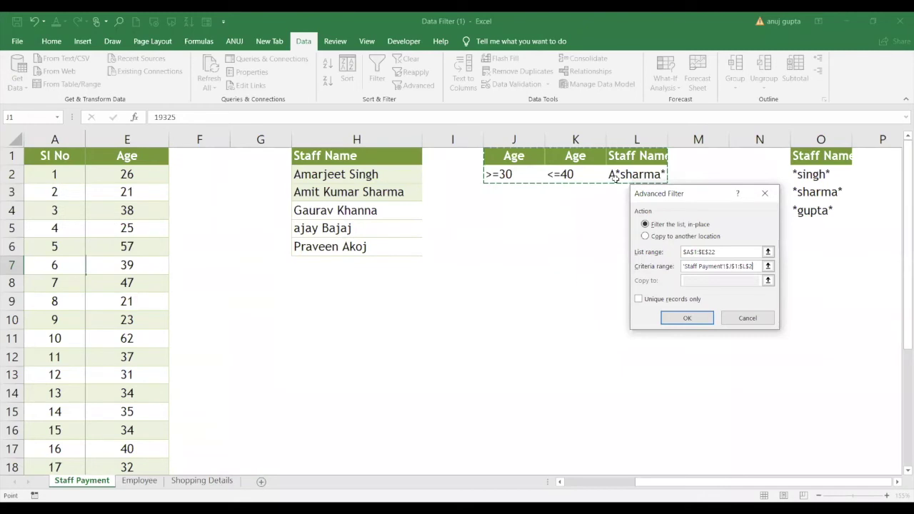
{"action": "left_click", "coordinate": [688, 319]}
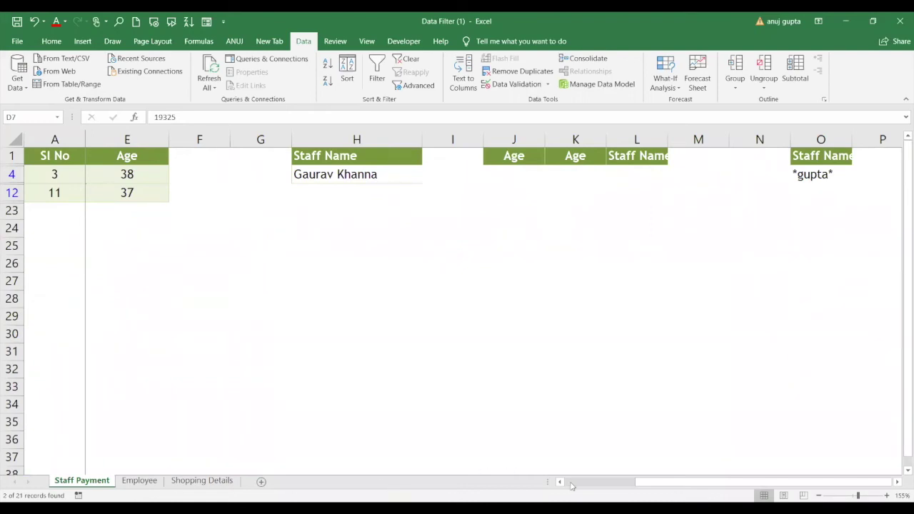
Step: Select the filtered staff names in column H and clear the Advanced Filter so all 21 records reappear
{"action": "scroll", "coordinate": [259, 271], "scroll_direction": "left", "scroll_amount": 3}
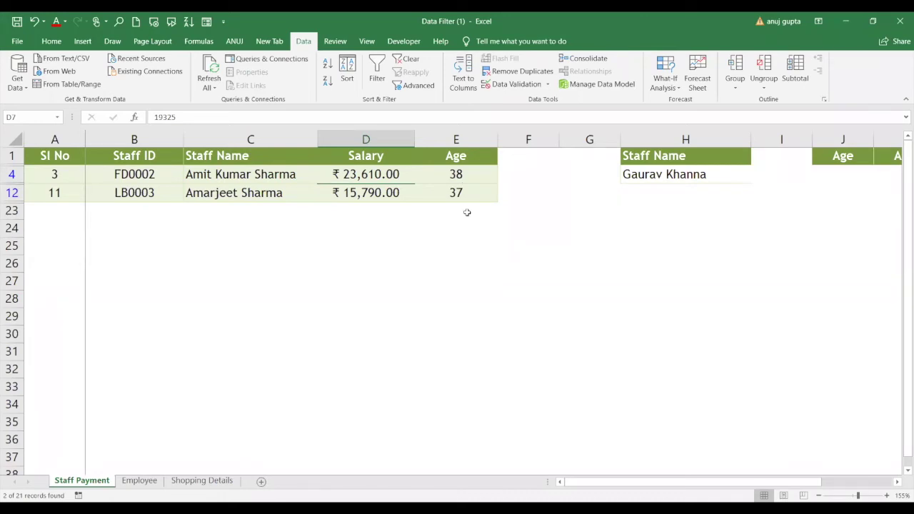
{"action": "left_click", "coordinate": [828, 175]}
{"action": "left_click_drag", "start_coordinate": [867, 177], "coordinate": [655, 160]}
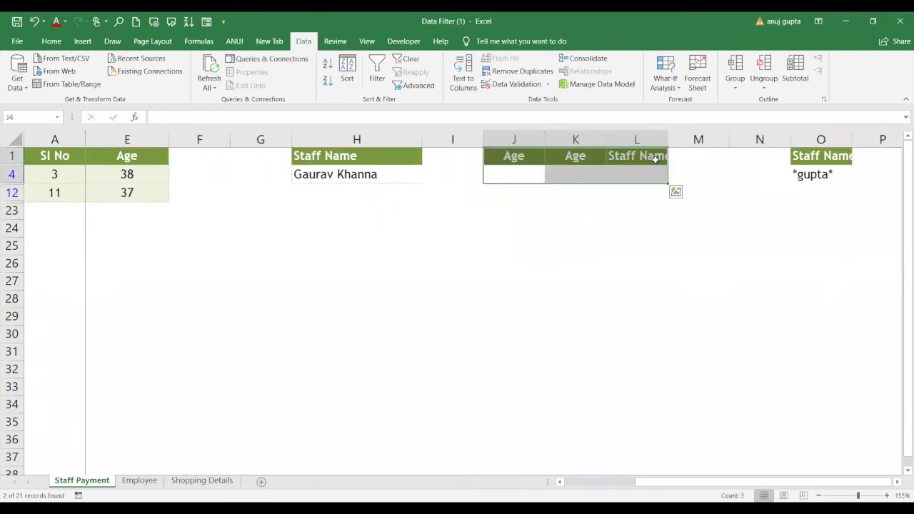
{"action": "left_click_drag", "start_coordinate": [327, 159], "coordinate": [330, 246]}
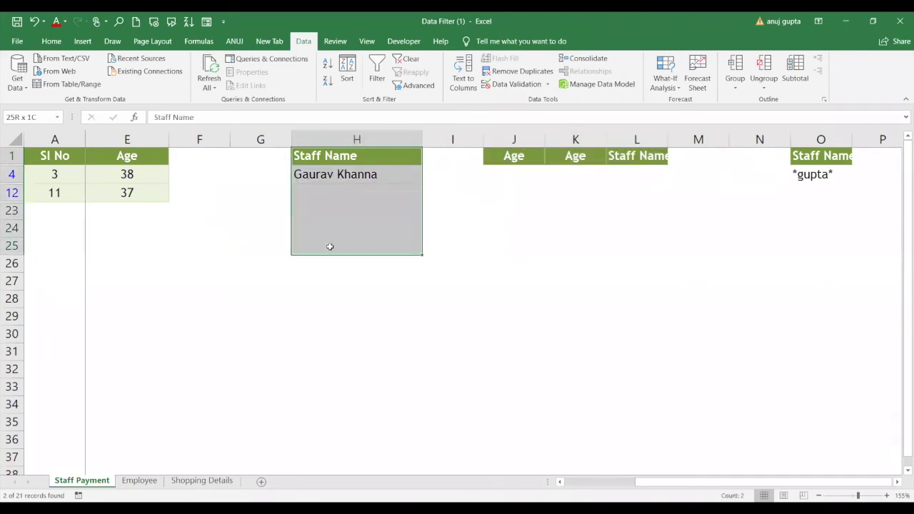
{"action": "key", "text": "alt+a"}
{"action": "key", "text": "c"}
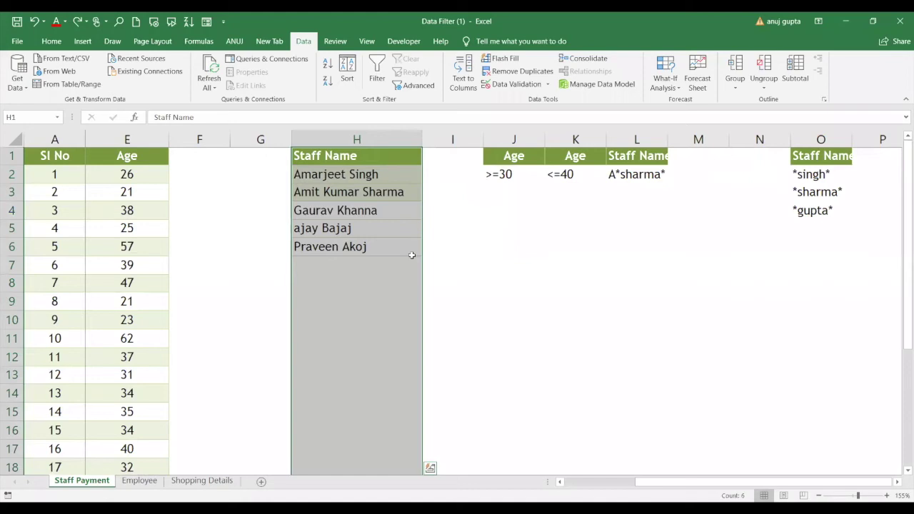
{"action": "left_click", "coordinate": [452, 357]}
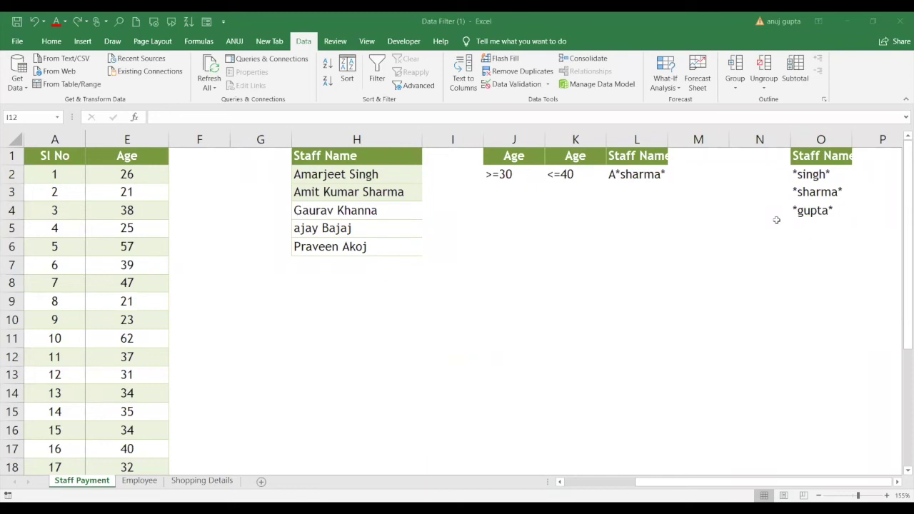
{"action": "left_click", "coordinate": [140, 481]}
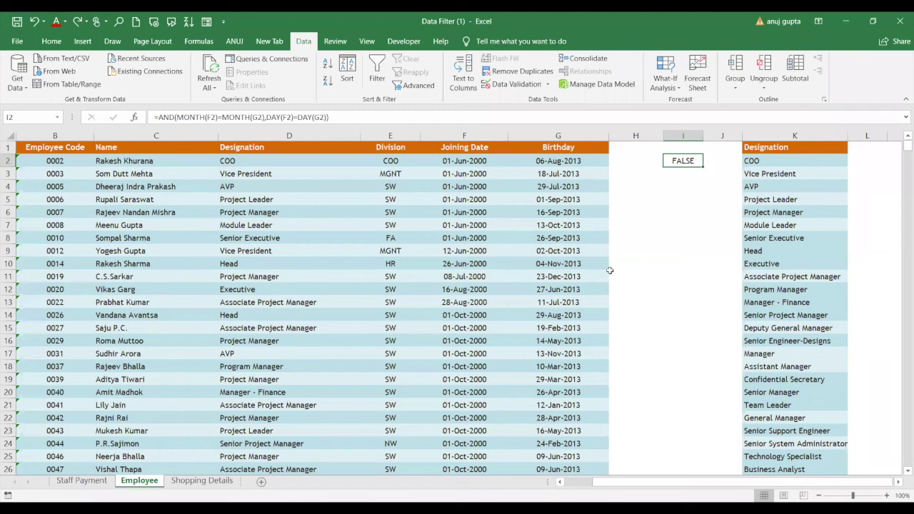
Step: Empty the old designation list from column K and select the first Designation in column D
{"action": "left_click", "coordinate": [806, 131]}
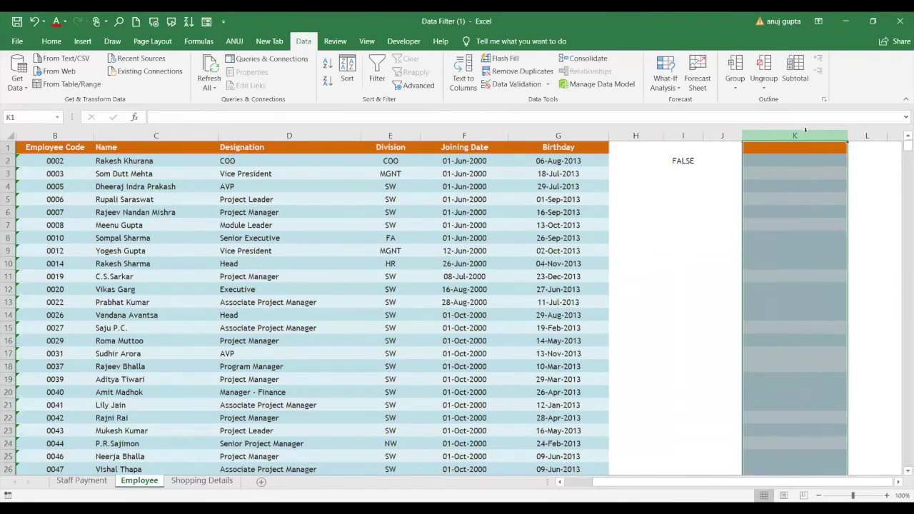
{"action": "left_click", "coordinate": [691, 228]}
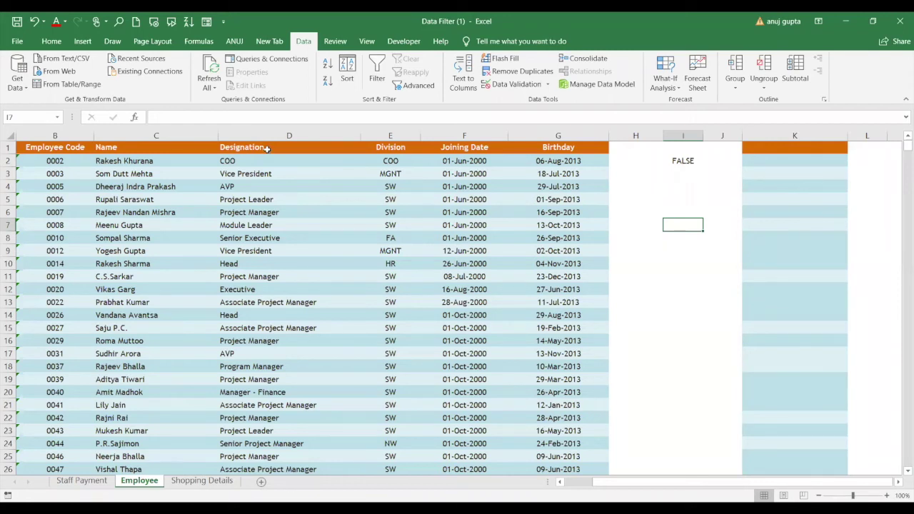
{"action": "left_click", "coordinate": [268, 165]}
Step: Step through the Designation values in column D, then open the Advanced Filter dialog
{"action": "key", "text": "Down"}
{"action": "key", "text": "Down"}
{"action": "key", "text": "Down"}
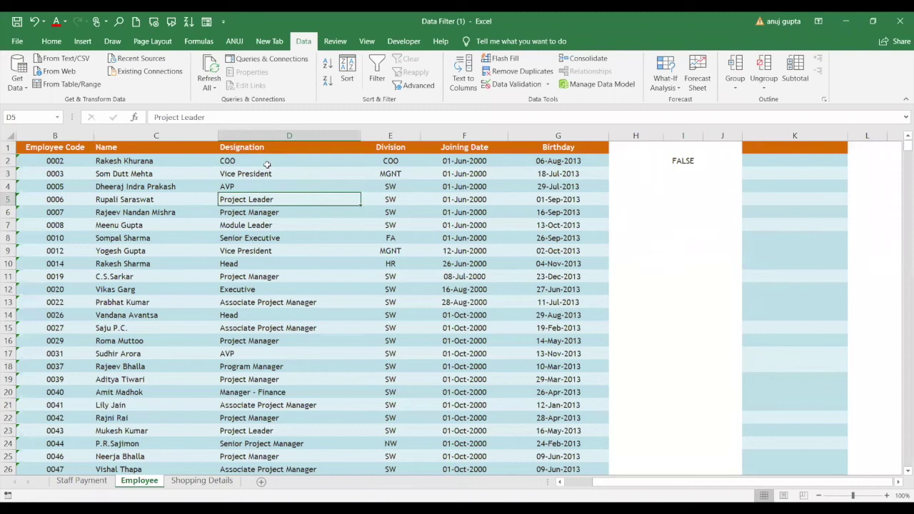
{"action": "key", "text": "Down"}
{"action": "key", "text": "Down"}
{"action": "key", "text": "Down"}
{"action": "key", "text": "Down"}
{"action": "key", "text": "Up"}
{"action": "key", "text": "Up"}
{"action": "key", "text": "Up"}
{"action": "key", "text": "Up"}
{"action": "key", "text": "Up"}
{"action": "key", "text": "Up"}
{"action": "key", "text": "Down"}
{"action": "key", "text": "Down"}
{"action": "key", "text": "Down"}
{"action": "key", "text": "Down"}
{"action": "key", "text": "Down"}
{"action": "key", "text": "Down"}
{"action": "key", "text": "Up"}
{"action": "key", "text": "Up"}
{"action": "key", "text": "Up"}
{"action": "key", "text": "Up"}
{"action": "key", "text": "Up"}
{"action": "key", "text": "Up"}
{"action": "key", "text": "Up"}
{"action": "key", "text": "Down"}
{"action": "key", "text": "Down"}
{"action": "key", "text": "Down"}
{"action": "key", "text": "Down"}
{"action": "key", "text": "Down"}
{"action": "key", "text": "Down"}
{"action": "key", "text": "Down"}
{"action": "key", "text": "Up"}
{"action": "key", "text": "Up"}
{"action": "key", "text": "Up"}
{"action": "key", "text": "Up"}
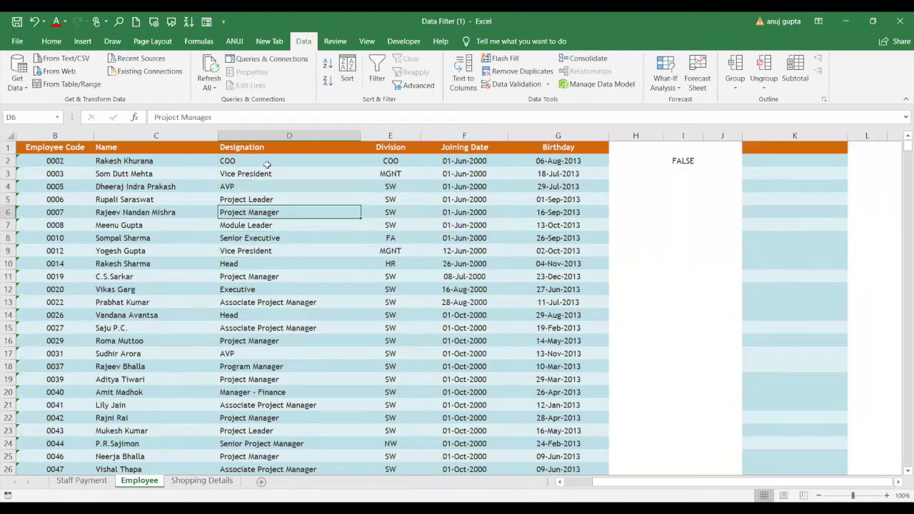
{"action": "key", "text": "Up"}
{"action": "key", "text": "Up"}
{"action": "key", "text": "Up"}
{"action": "key", "text": "Down"}
{"action": "key", "text": "Down"}
{"action": "key", "text": "Down"}
{"action": "key", "text": "Down"}
{"action": "key", "text": "Down"}
{"action": "key", "text": "Down"}
{"action": "key", "text": "Up"}
{"action": "key", "text": "Up"}
{"action": "key", "text": "Up"}
{"action": "key", "text": "Up"}
{"action": "key", "text": "Up"}
{"action": "key", "text": "Up"}
{"action": "key", "text": "Down"}
{"action": "key", "text": "Down"}
{"action": "key", "text": "Down"}
{"action": "key", "text": "Down"}
{"action": "key", "text": "Down"}
{"action": "key", "text": "Down"}
{"action": "key", "text": "Up"}
{"action": "key", "text": "Up"}
{"action": "key", "text": "Up"}
{"action": "key", "text": "Up"}
{"action": "key", "text": "Up"}
{"action": "key", "text": "Up"}
{"action": "key", "text": "Down"}
{"action": "key", "text": "Down"}
{"action": "key", "text": "Down"}
{"action": "key", "text": "Down"}
{"action": "key", "text": "Down"}
{"action": "key", "text": "Up"}
{"action": "key", "text": "Up"}
{"action": "key", "text": "Up"}
{"action": "key", "text": "Up"}
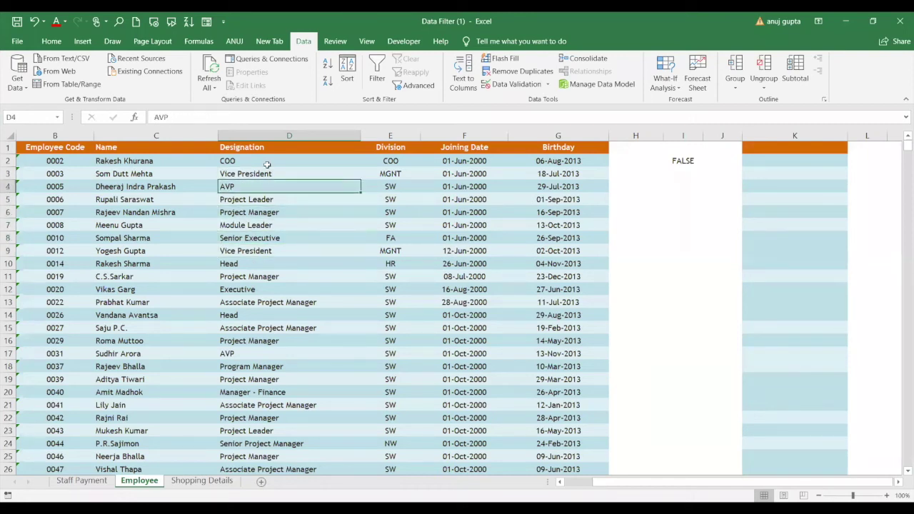
{"action": "left_click", "coordinate": [413, 86]}
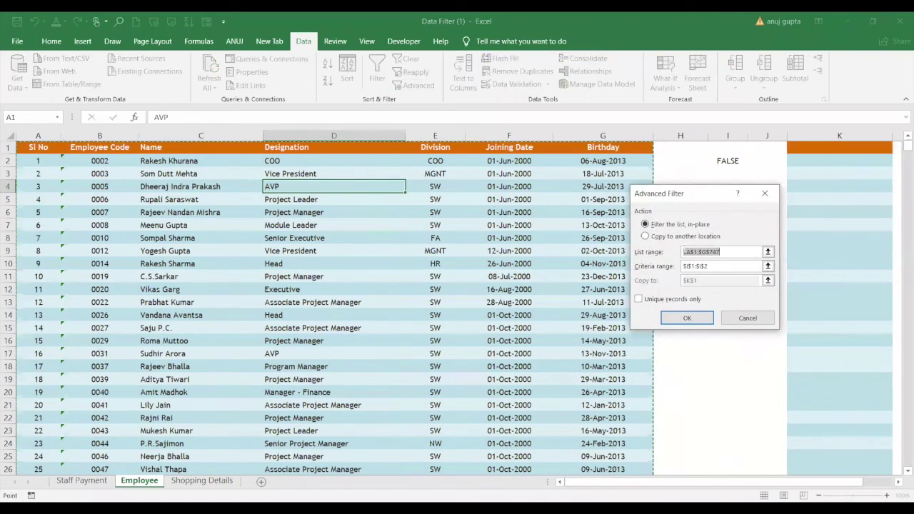
Step: Set the Advanced Filter to copy unique records from $D:$D to column K with no criteria, and run it
{"action": "left_click", "coordinate": [665, 243]}
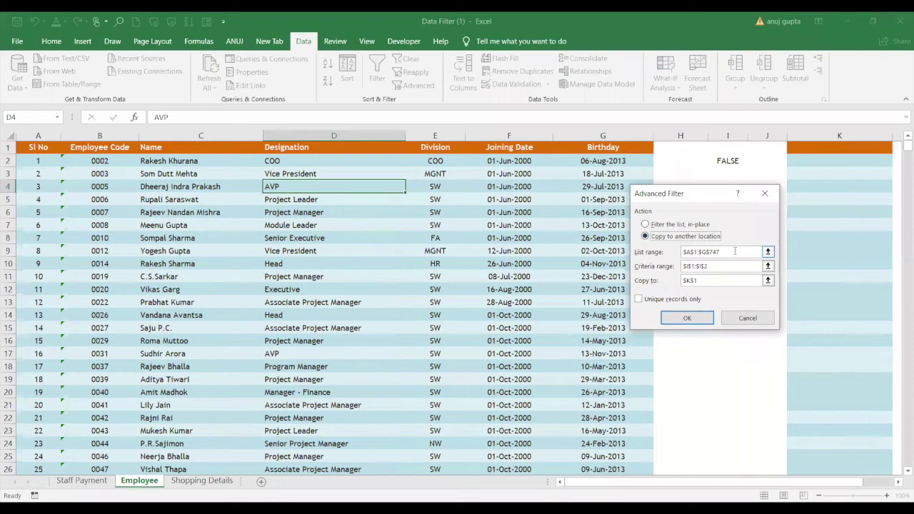
{"action": "left_click", "coordinate": [735, 252]}
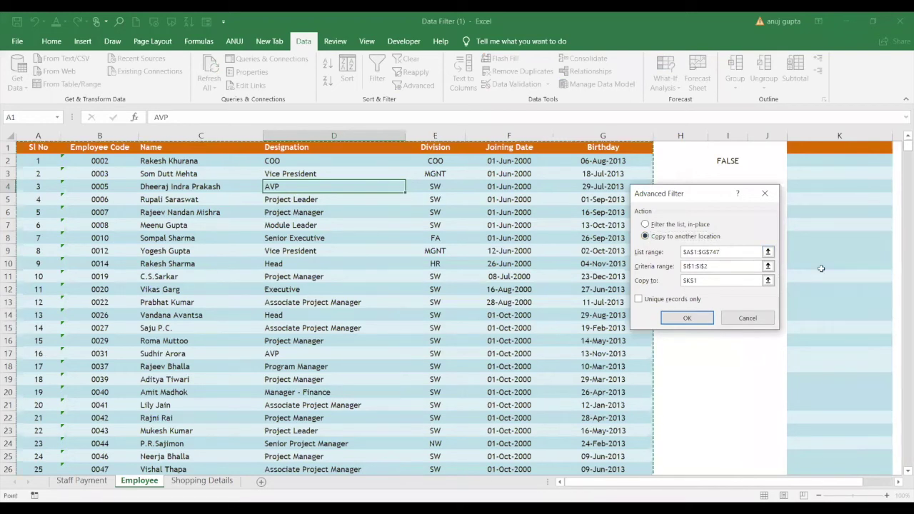
{"action": "key", "text": "BackSpace"}
{"action": "key", "text": "BackSpace"}
{"action": "key", "text": "BackSpace"}
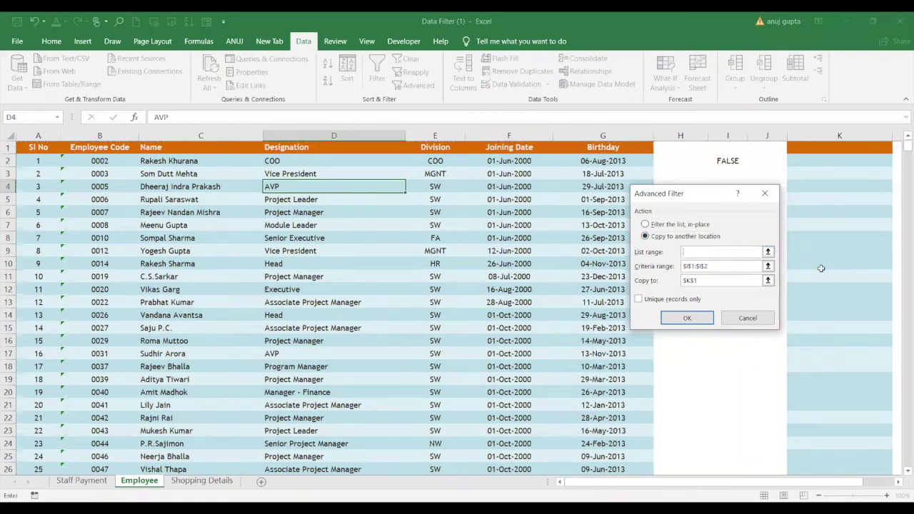
{"action": "left_click", "coordinate": [386, 136]}
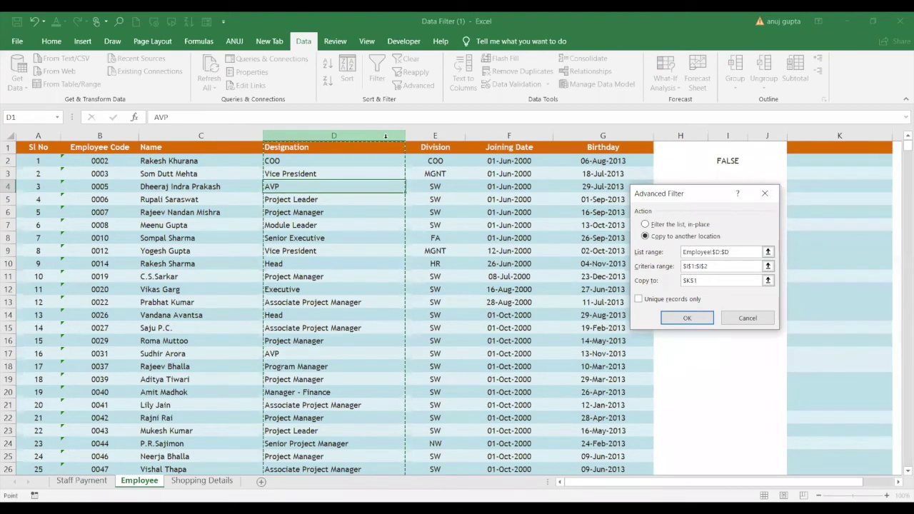
{"action": "left_click", "coordinate": [712, 266]}
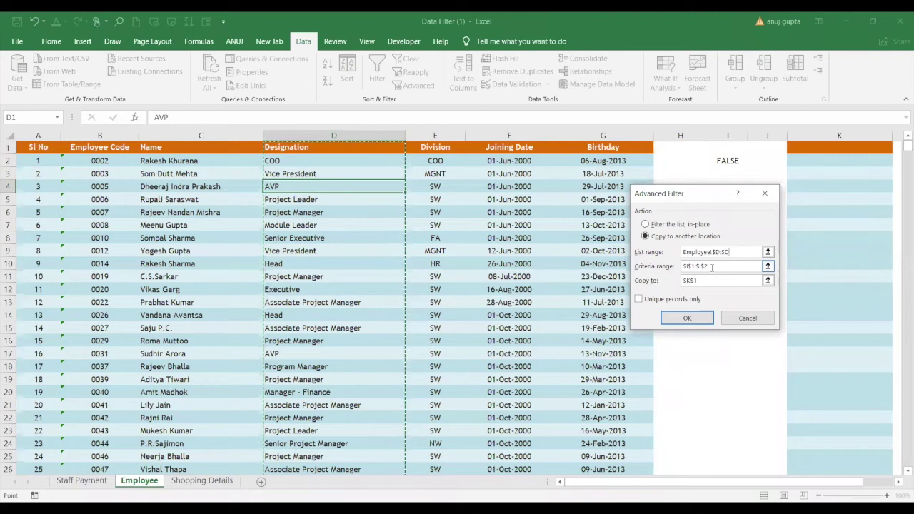
{"action": "key", "text": "BackSpace"}
{"action": "key", "text": "BackSpace"}
{"action": "key", "text": "BackSpace"}
{"action": "key", "text": "BackSpace"}
{"action": "key", "text": "BackSpace"}
{"action": "key", "text": "BackSpace"}
{"action": "key", "text": "BackSpace"}
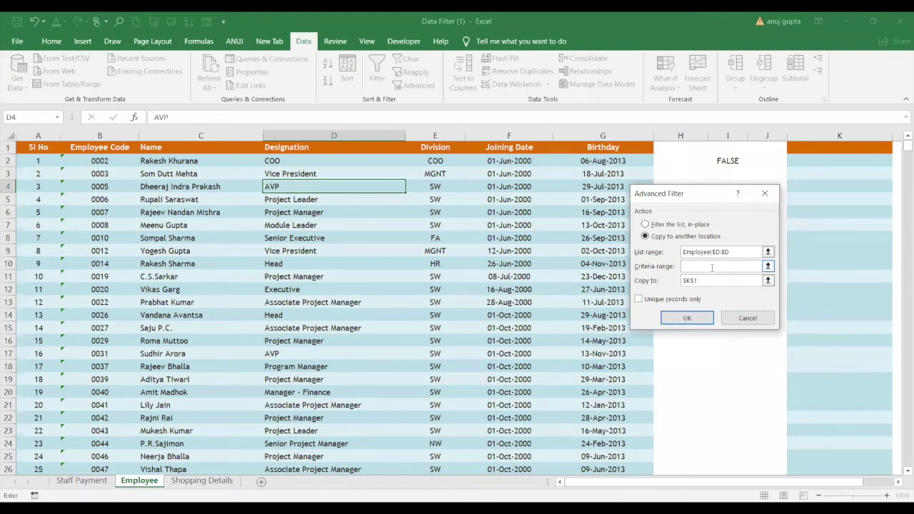
{"action": "left_click", "coordinate": [711, 281]}
{"action": "left_click", "coordinate": [815, 135]}
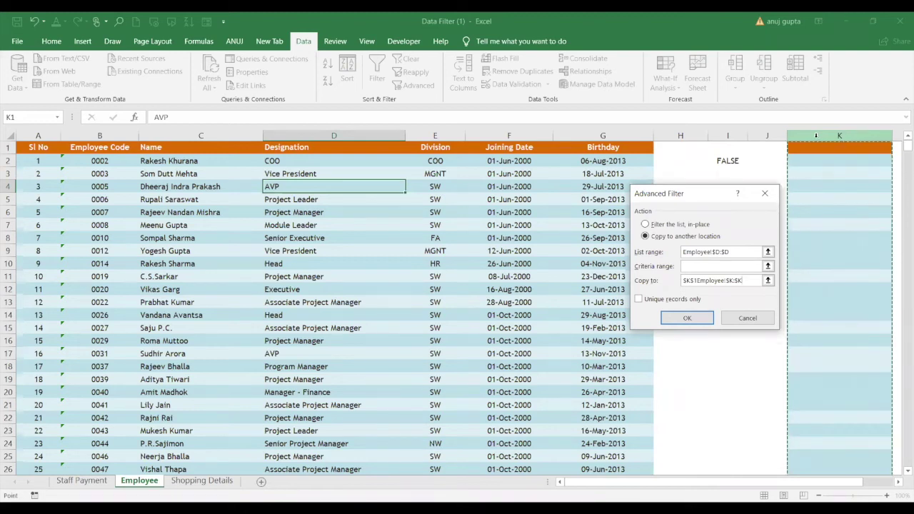
{"action": "left_click", "coordinate": [670, 300]}
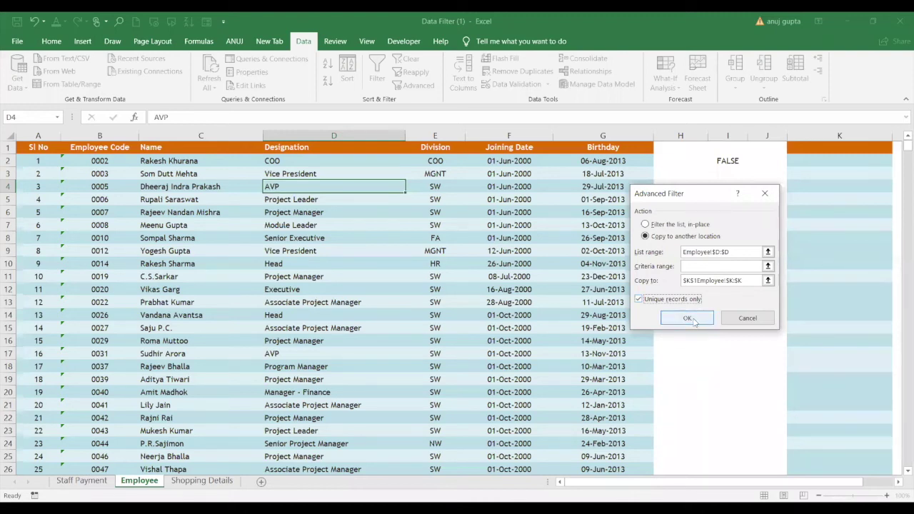
{"action": "left_click", "coordinate": [690, 320]}
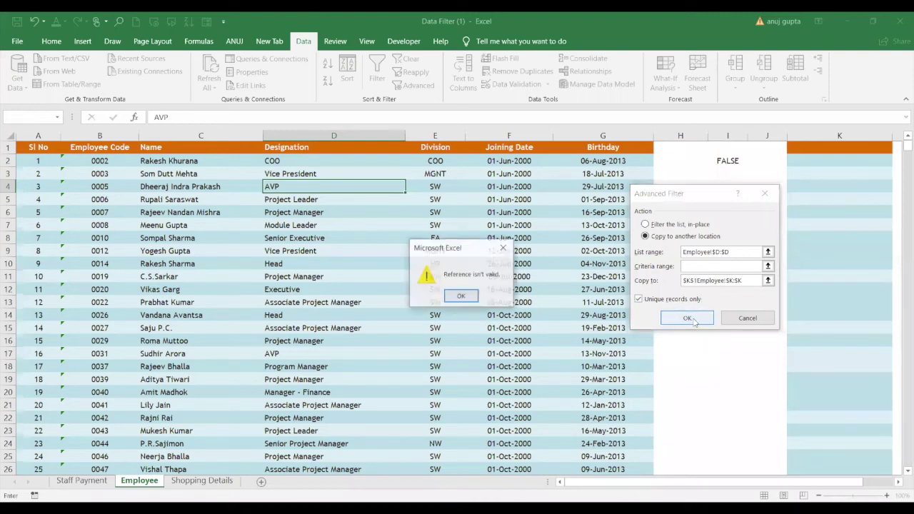
Step: Dismiss the invalid-reference error, set Copy to K1, and extract the unique Designations from COO to Trainee
{"action": "left_click", "coordinate": [464, 296]}
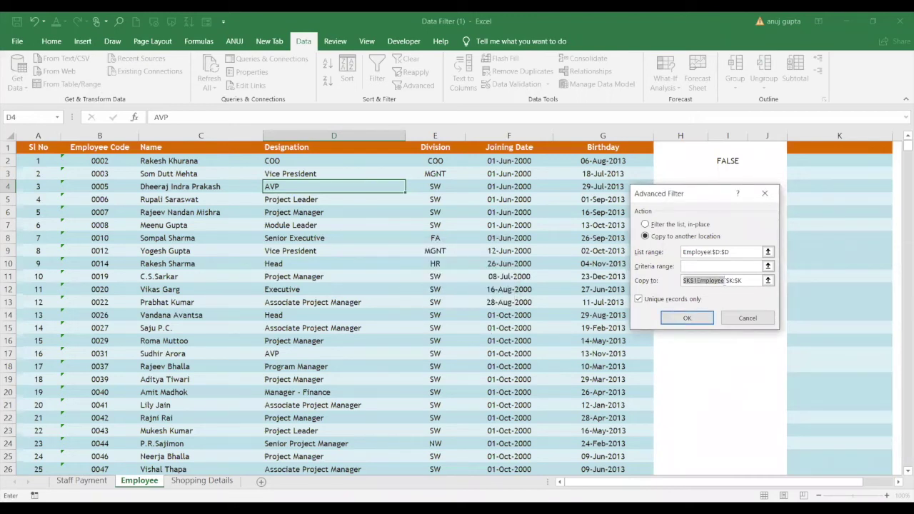
{"action": "left_click", "coordinate": [724, 280]}
{"action": "key", "text": "BackSpace"}
{"action": "key", "text": "BackSpace"}
{"action": "key", "text": "BackSpace"}
{"action": "key", "text": "BackSpace"}
{"action": "key", "text": "BackSpace"}
{"action": "key", "text": "BackSpace"}
{"action": "key", "text": "BackSpace"}
{"action": "key", "text": "BackSpace"}
{"action": "key", "text": "BackSpace"}
{"action": "left_click", "coordinate": [823, 148]}
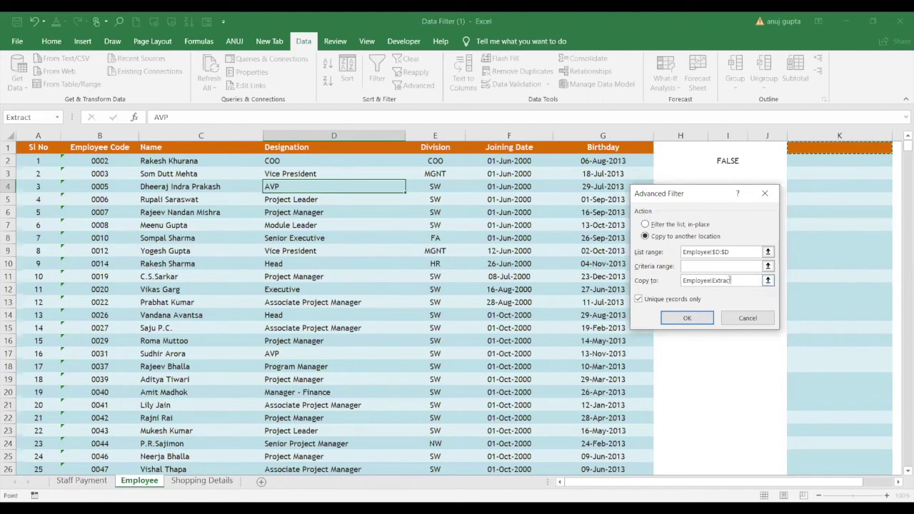
{"action": "left_click", "coordinate": [742, 280]}
{"action": "left_click", "coordinate": [688, 321]}
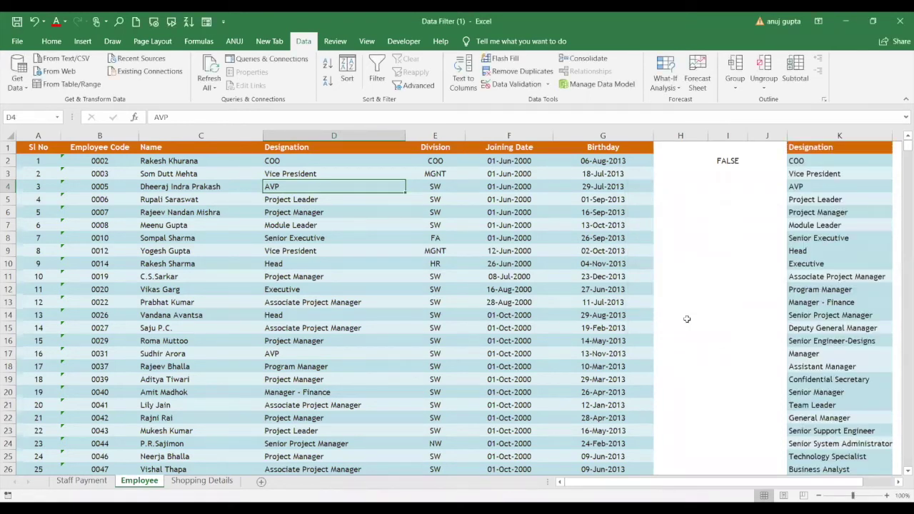
{"action": "left_click", "coordinate": [812, 184]}
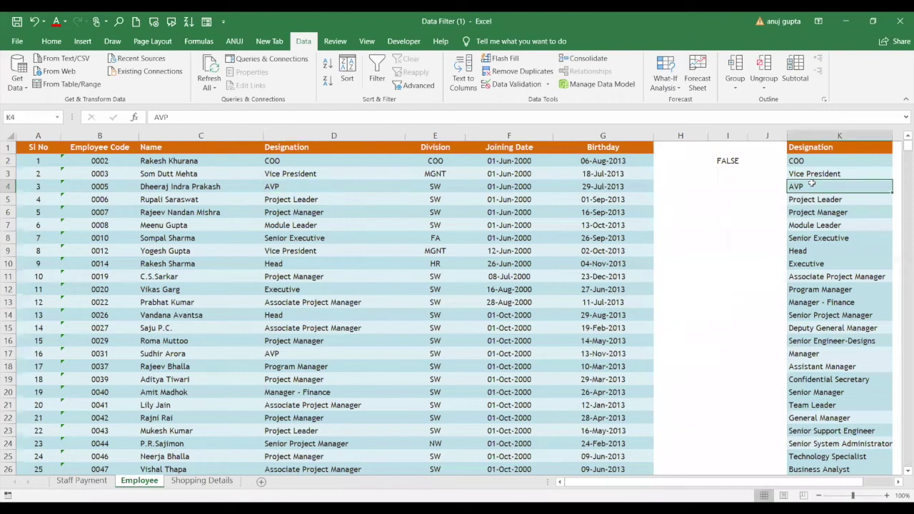
{"action": "key", "text": "Down"}
{"action": "key", "text": "Down"}
{"action": "key", "text": "Down"}
{"action": "key", "text": "Down"}
{"action": "key", "text": "Down"}
{"action": "key", "text": "Down"}
{"action": "key", "text": "Down"}
{"action": "key", "text": "Down"}
{"action": "key", "text": "Down"}
{"action": "key", "text": "Down"}
{"action": "key", "text": "Down"}
{"action": "key", "text": "Down"}
{"action": "key", "text": "Down"}
{"action": "key", "text": "Down"}
{"action": "key", "text": "Down"}
{"action": "key", "text": "Down"}
{"action": "key", "text": "Down"}
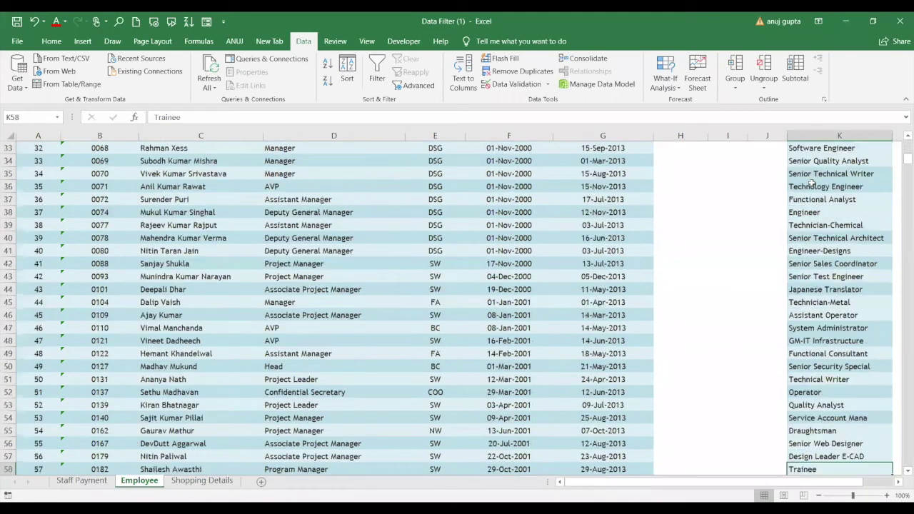
{"action": "key", "text": "Down"}
{"action": "key", "text": "Down"}
{"action": "key", "text": "Down"}
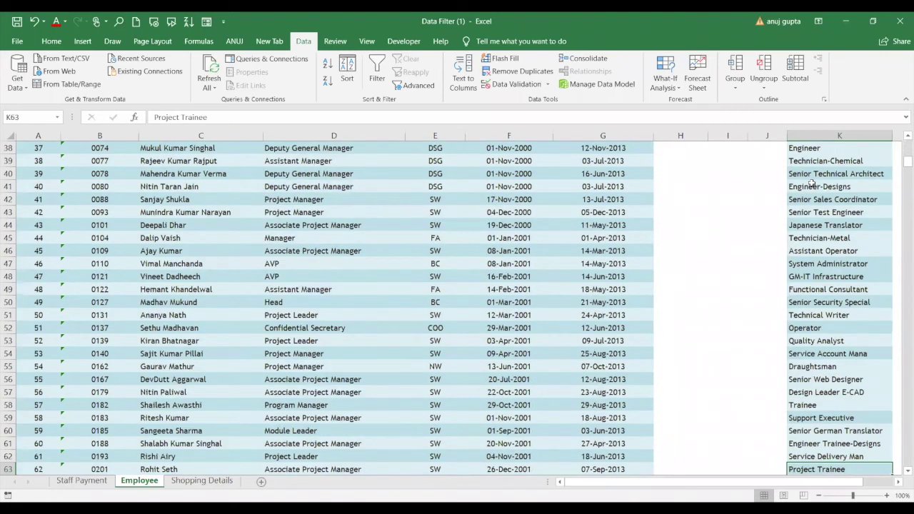
{"action": "key", "text": "Up"}
{"action": "key", "text": "Up"}
{"action": "key", "text": "Up"}
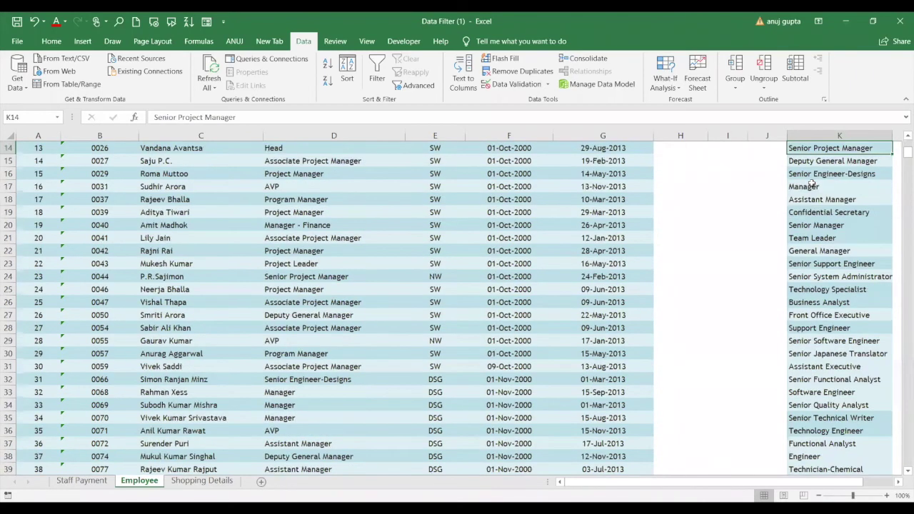
{"action": "key", "text": "Up"}
{"action": "key", "text": "Up"}
{"action": "key", "text": "Up"}
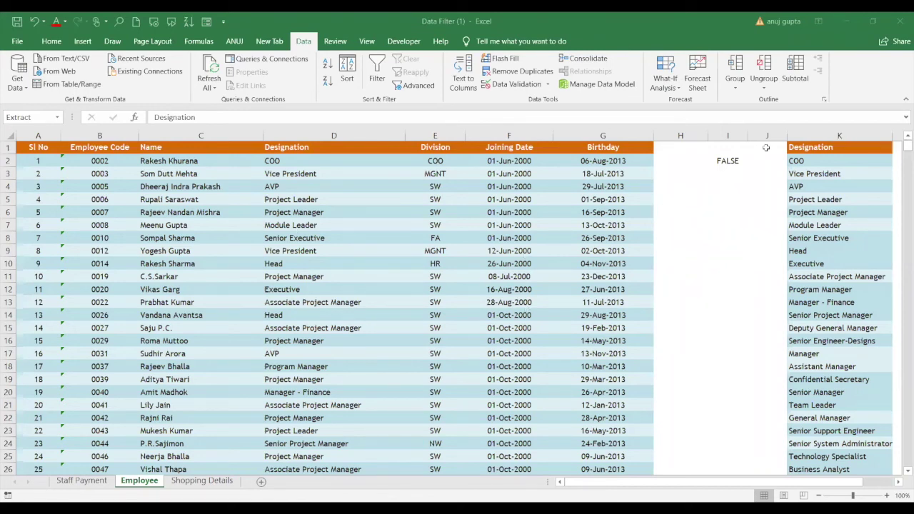
Step: Use the Advanced Filter to copy unique Designations from column D to H1, then autofit column H
{"action": "left_click", "coordinate": [672, 148]}
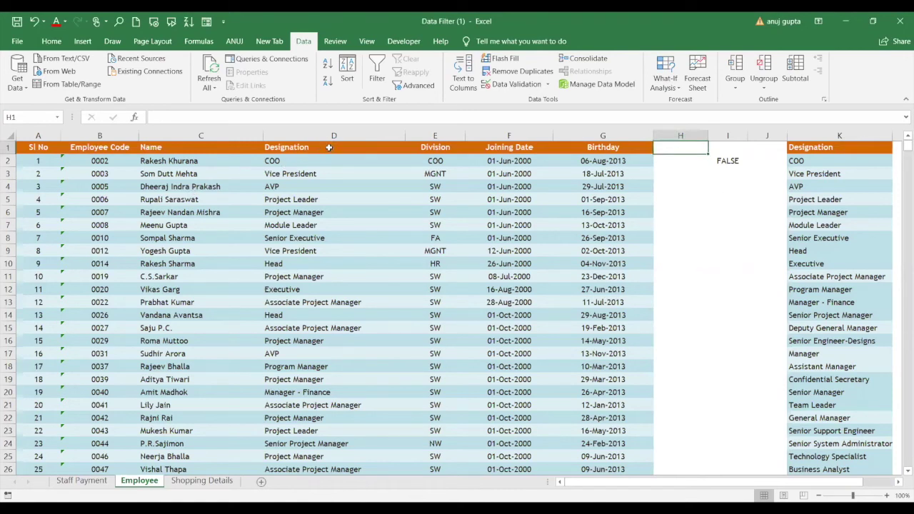
{"action": "left_click", "coordinate": [417, 85]}
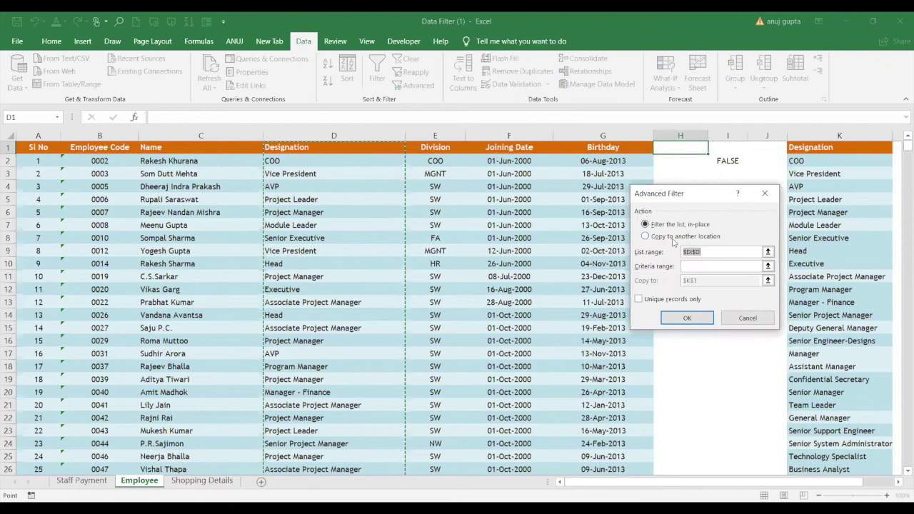
{"action": "left_click", "coordinate": [672, 239]}
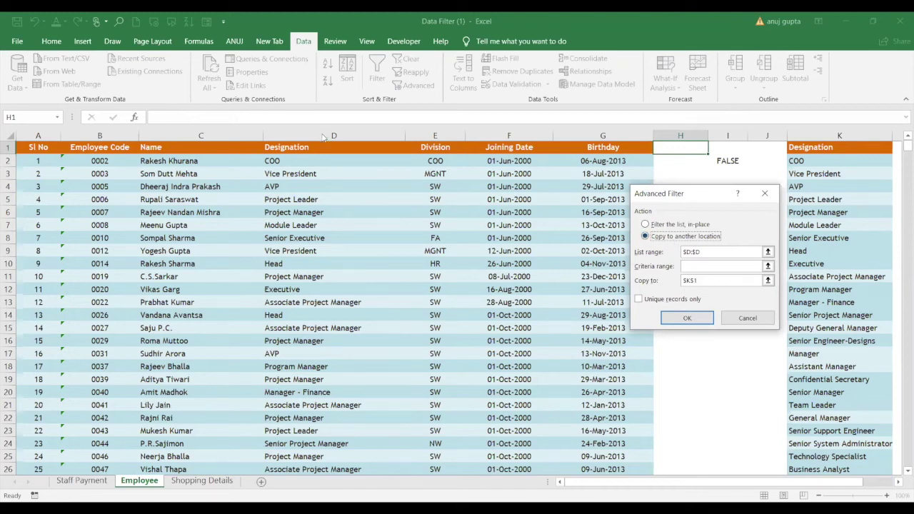
{"action": "left_click", "coordinate": [713, 255]}
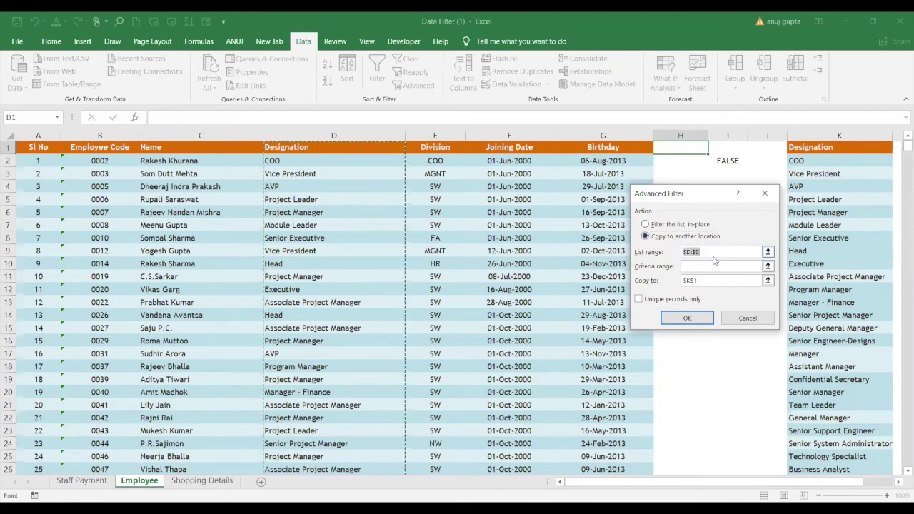
{"action": "left_click", "coordinate": [309, 135]}
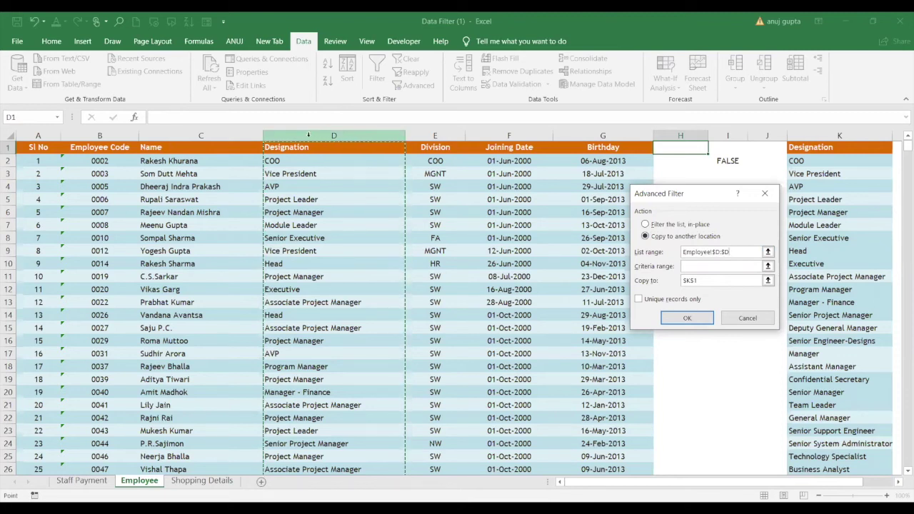
{"action": "left_click", "coordinate": [699, 280]}
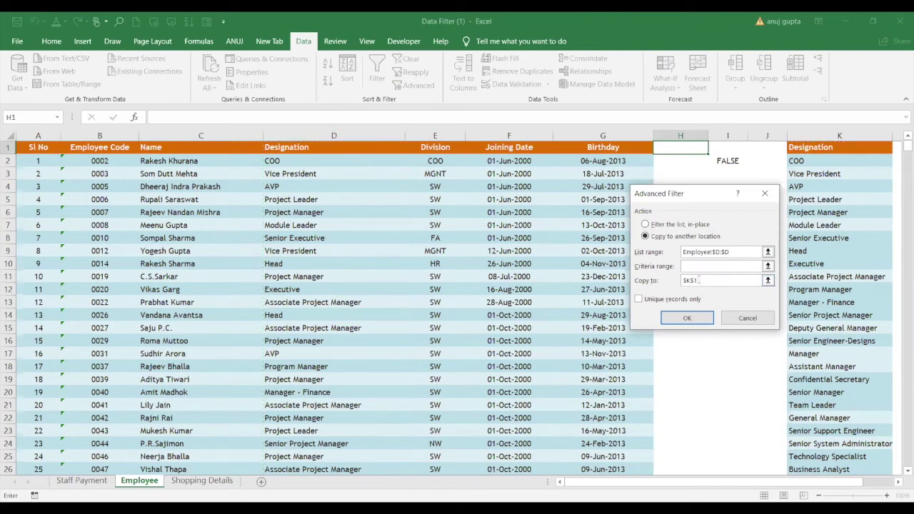
{"action": "key", "text": "BackSpace"}
{"action": "key", "text": "BackSpace"}
{"action": "key", "text": "BackSpace"}
{"action": "key", "text": "BackSpace"}
{"action": "left_click", "coordinate": [690, 150]}
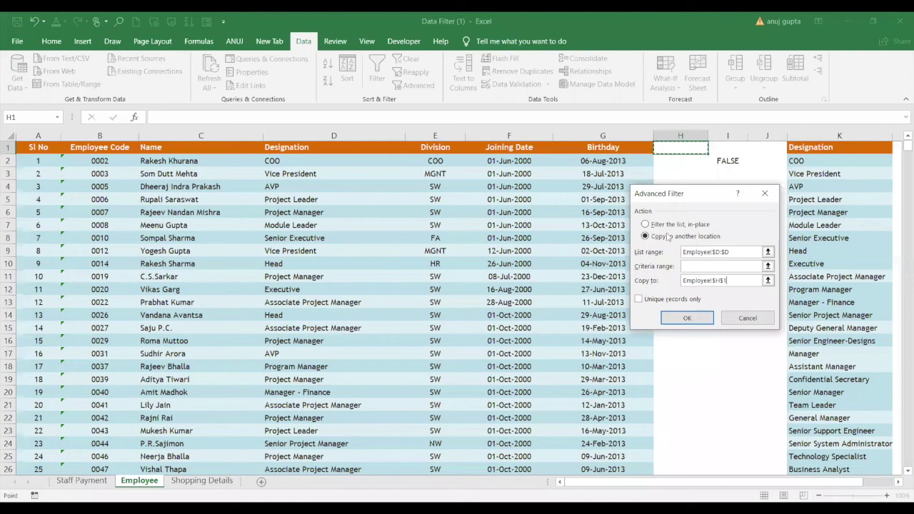
{"action": "left_click", "coordinate": [671, 303]}
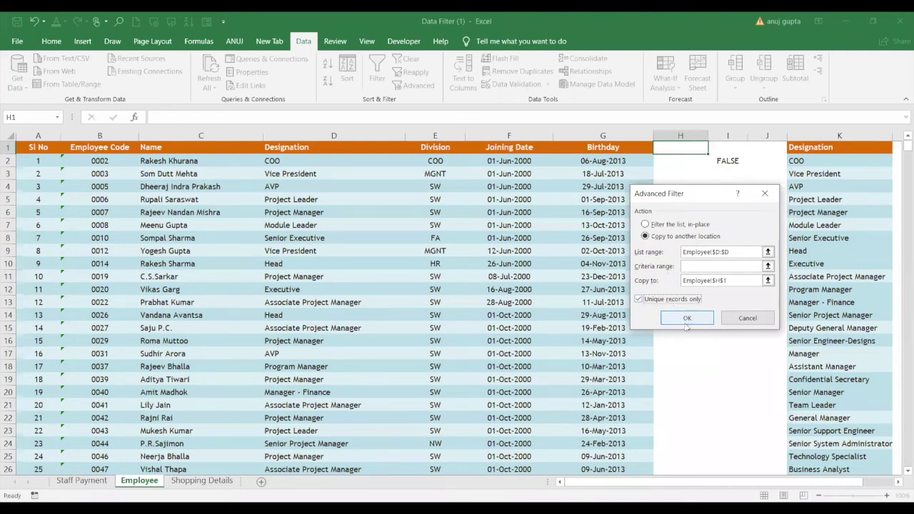
{"action": "left_click", "coordinate": [686, 318]}
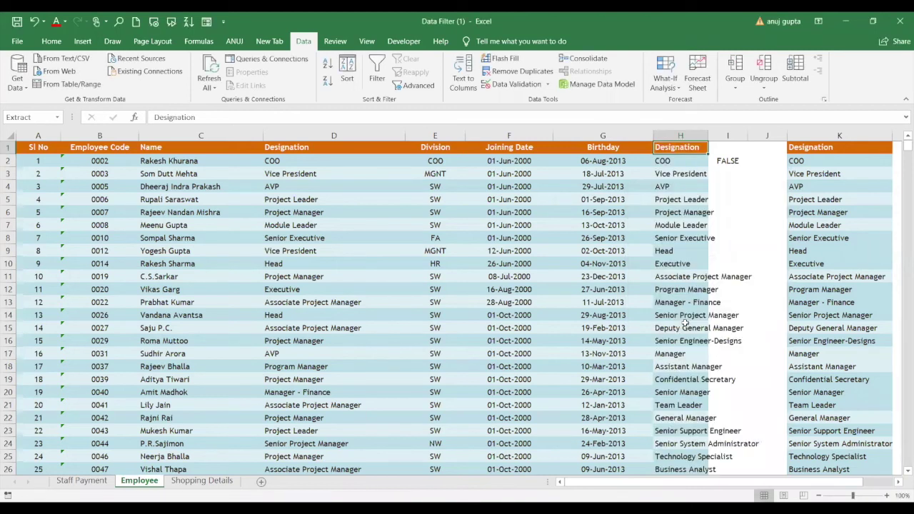
{"action": "double_click", "coordinate": [708, 137]}
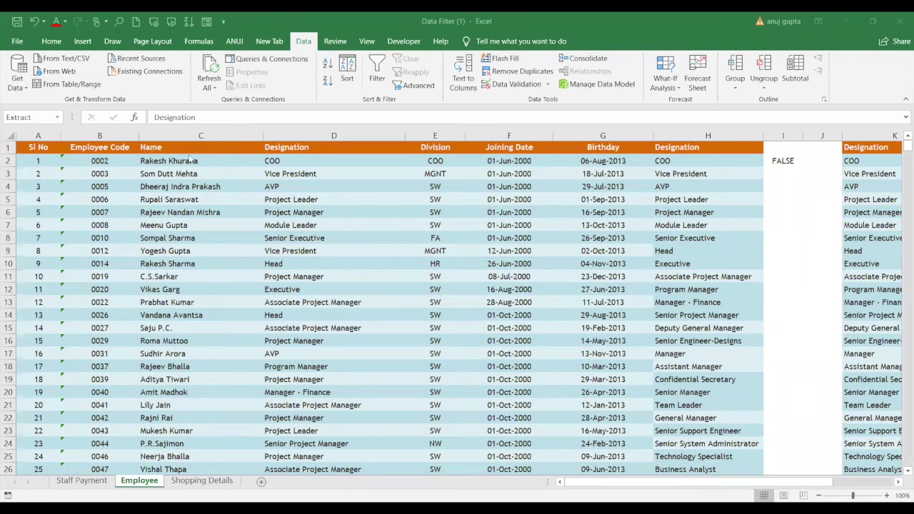
Step: Compare the first employee's Joining Date in F2 with the Birthday in G2
{"action": "left_click", "coordinate": [516, 163]}
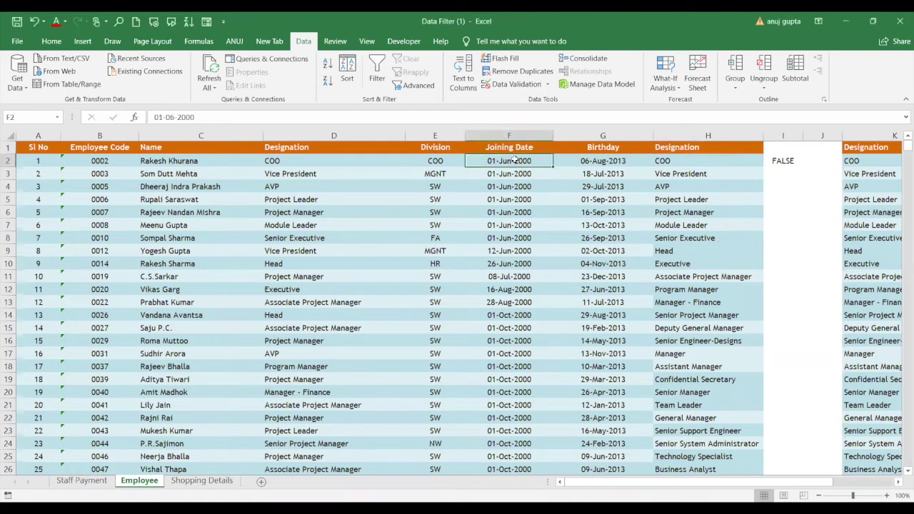
{"action": "left_click", "coordinate": [595, 163]}
{"action": "key", "text": "Left"}
{"action": "left_click", "coordinate": [592, 163]}
{"action": "key", "text": "Left"}
{"action": "left_click", "coordinate": [591, 163]}
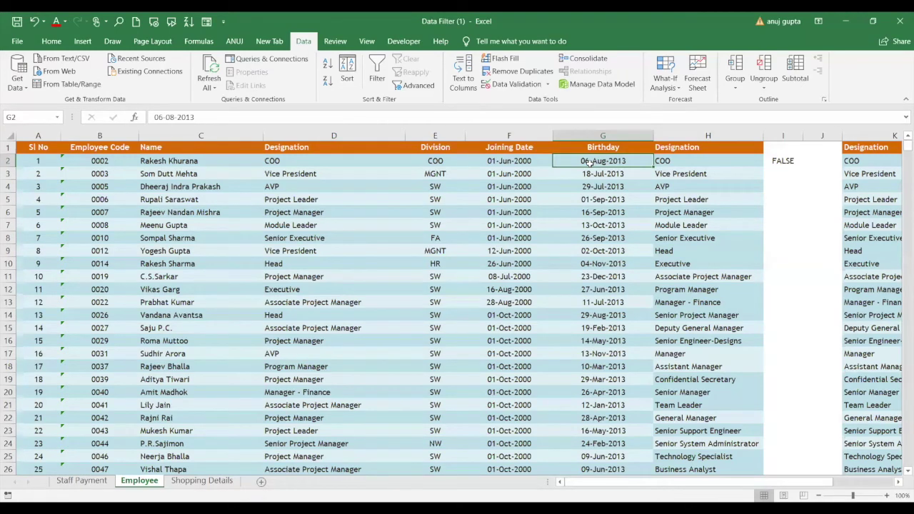
{"action": "left_click", "coordinate": [528, 163]}
{"action": "left_click", "coordinate": [592, 168]}
{"action": "left_click", "coordinate": [526, 162]}
{"action": "left_click", "coordinate": [592, 159]}
{"action": "left_click", "coordinate": [507, 156]}
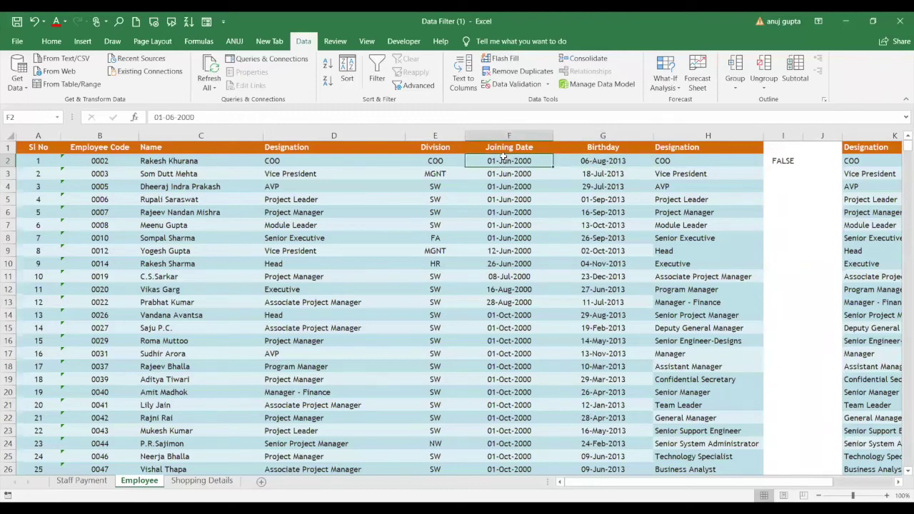
{"action": "left_click", "coordinate": [578, 165]}
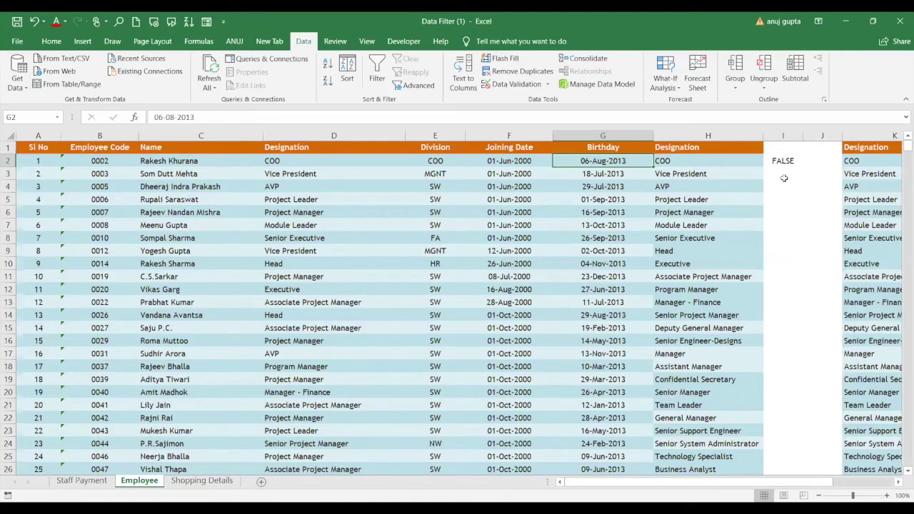
{"action": "left_click", "coordinate": [784, 178]}
{"action": "type", "text": "="}
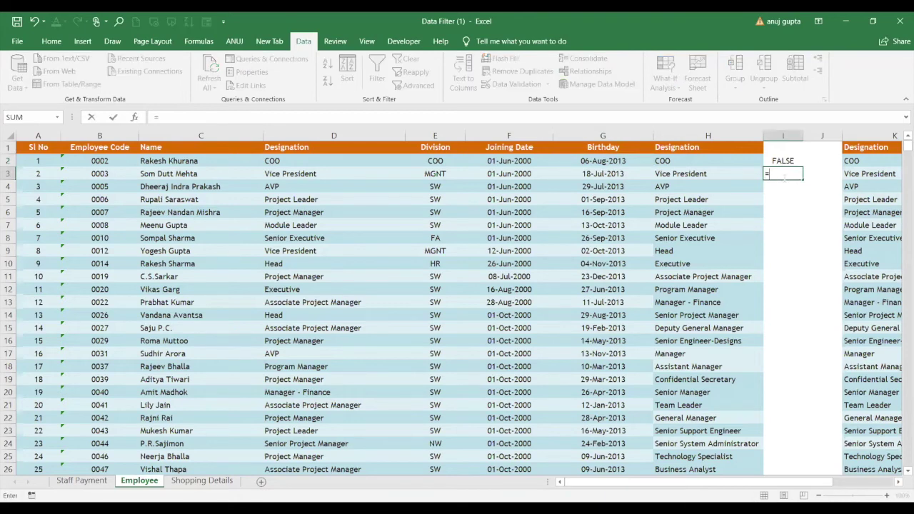
{"action": "type", "text": "MONTH("}
{"action": "left_click", "coordinate": [509, 161]}
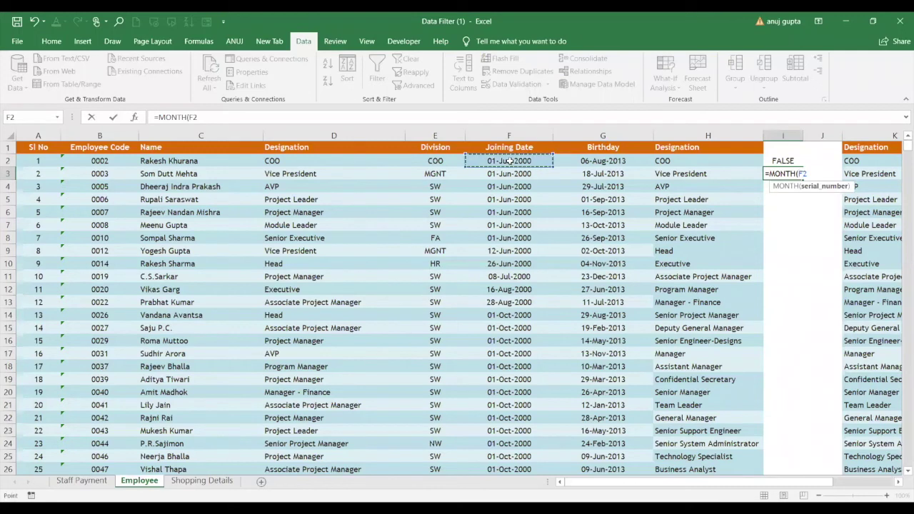
{"action": "type", "text": ")"}
{"action": "key", "text": "Return"}
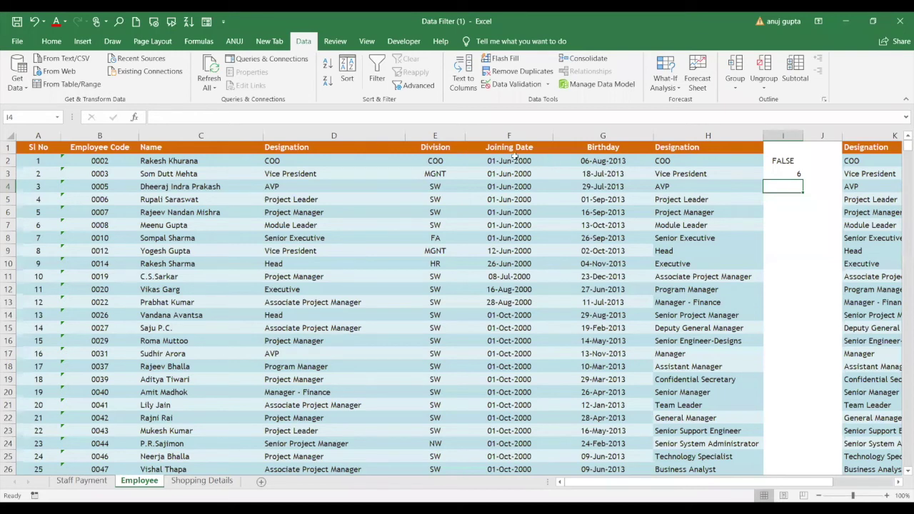
{"action": "left_click", "coordinate": [520, 161]}
{"action": "left_click", "coordinate": [590, 163]}
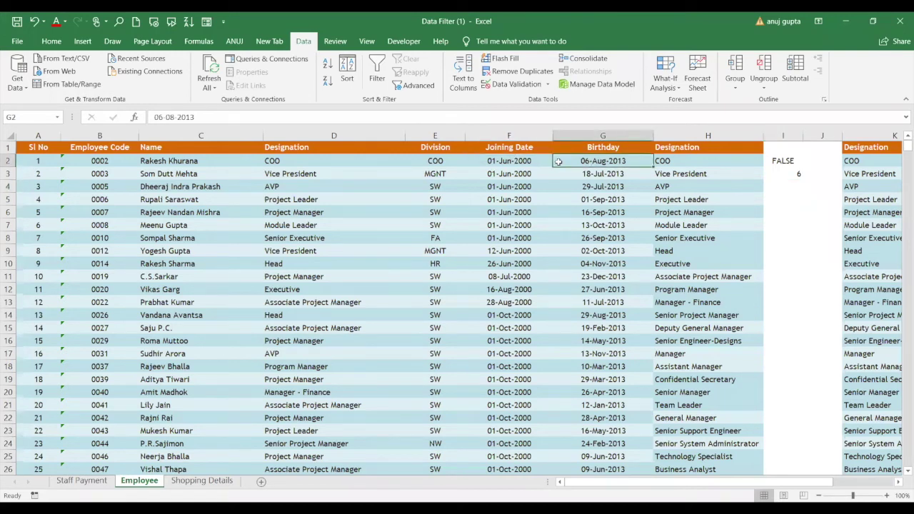
{"action": "left_click", "coordinate": [503, 161]}
{"action": "left_click", "coordinate": [599, 170]}
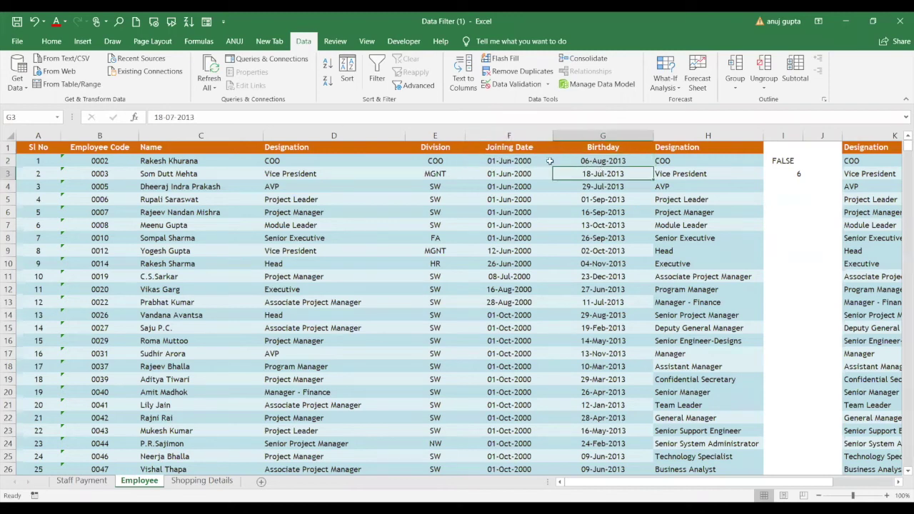
{"action": "left_click", "coordinate": [500, 161]}
{"action": "left_click", "coordinate": [577, 158]}
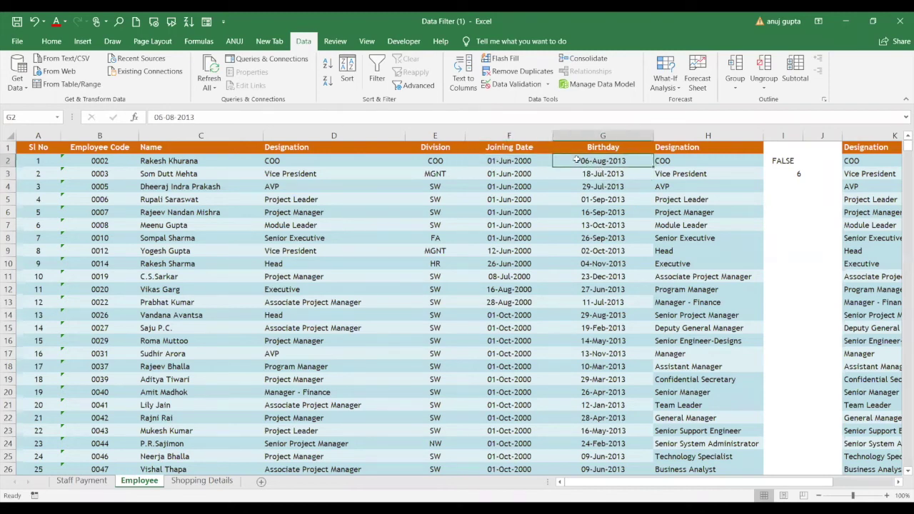
{"action": "left_click", "coordinate": [515, 162]}
{"action": "left_click", "coordinate": [583, 162]}
{"action": "left_click", "coordinate": [786, 176]}
{"action": "key", "text": "Delete"}
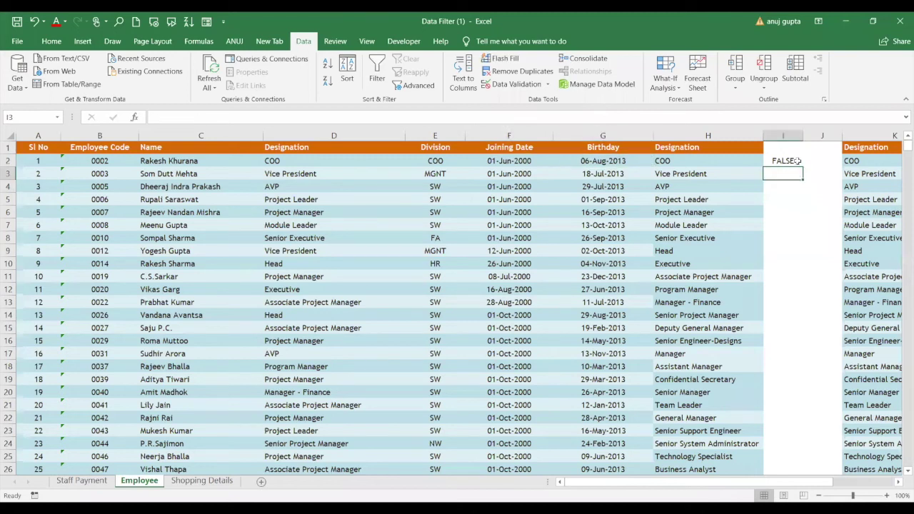
{"action": "left_click", "coordinate": [815, 163]}
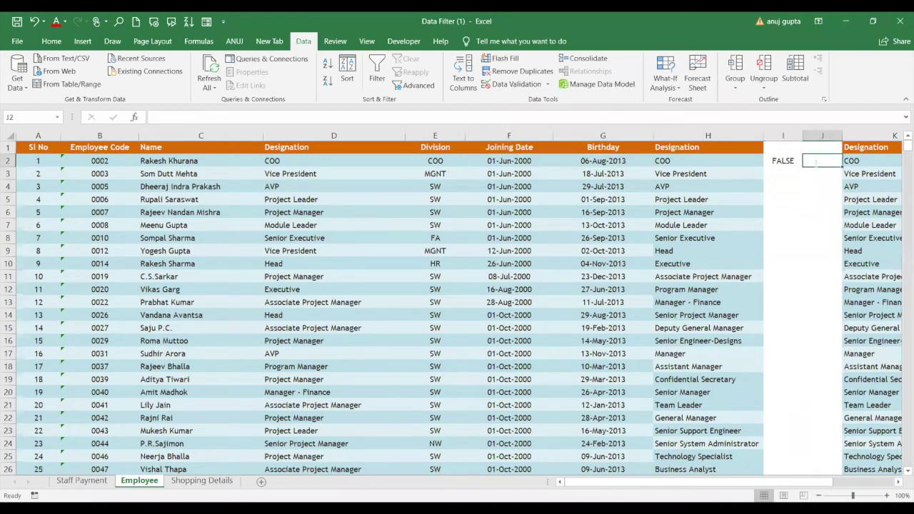
Step: Enter =IF(MONTH(F2)=MONTH(G2)) in J2 and dismiss Excel's formula-problem warning
{"action": "type", "text": "="}
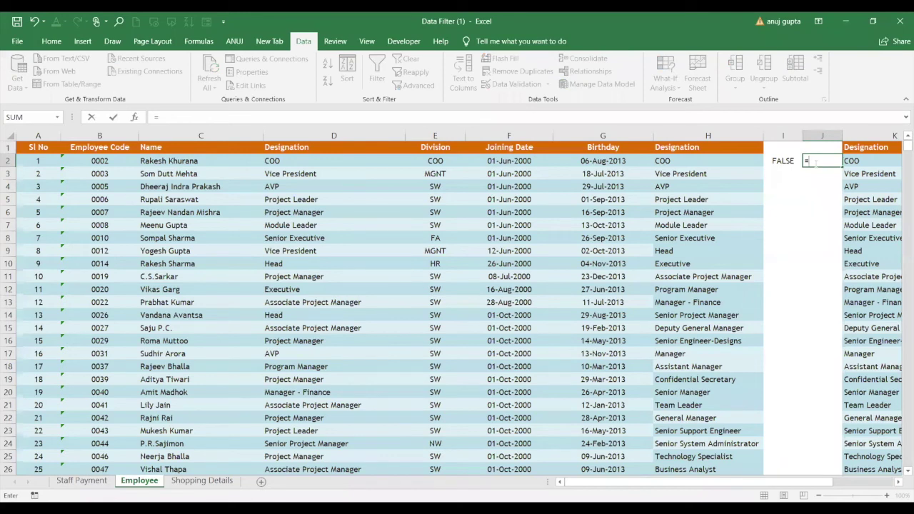
{"action": "type", "text": "IF("}
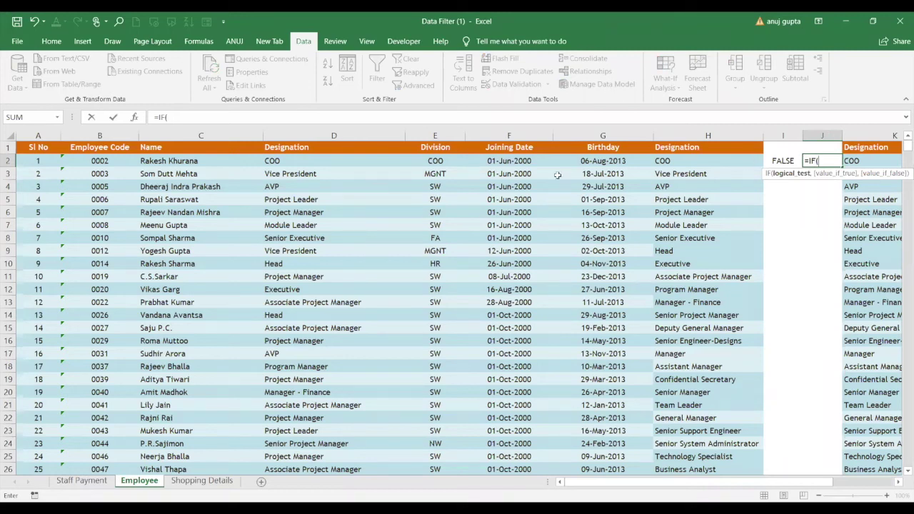
{"action": "type", "text": "MONTH("}
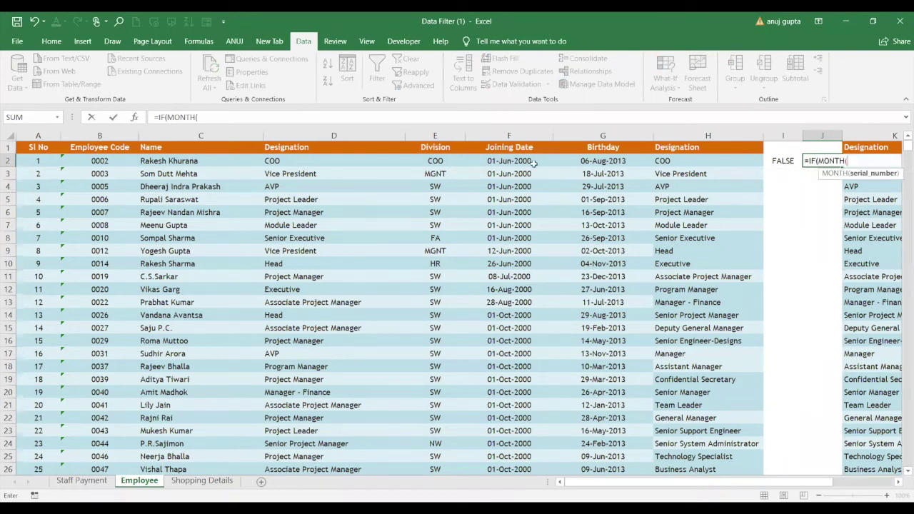
{"action": "left_click", "coordinate": [519, 163]}
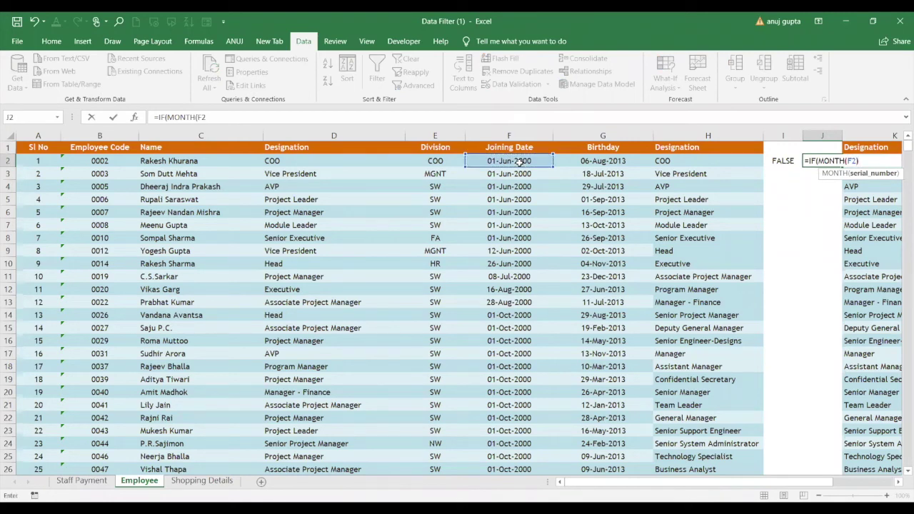
{"action": "type", "text": ")="}
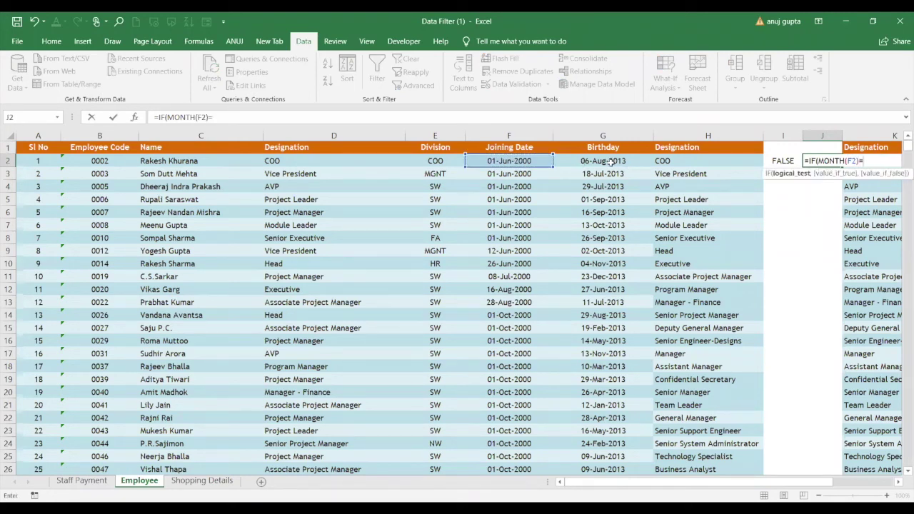
{"action": "left_click", "coordinate": [611, 162]}
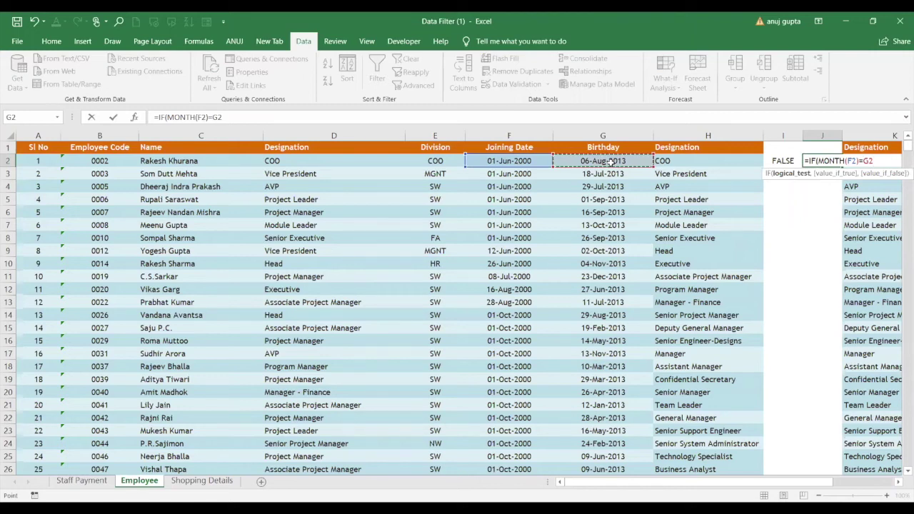
{"action": "key", "text": "BackSpace"}
{"action": "key", "text": "BackSpace"}
{"action": "type", "text": "MONTH("}
{"action": "left_click", "coordinate": [607, 163]}
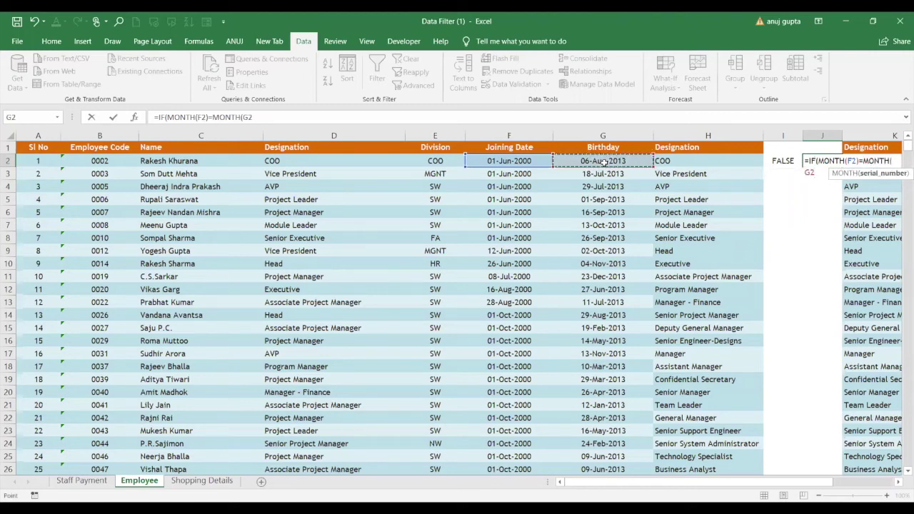
{"action": "type", "text": ")"}
{"action": "type", "text": ")"}
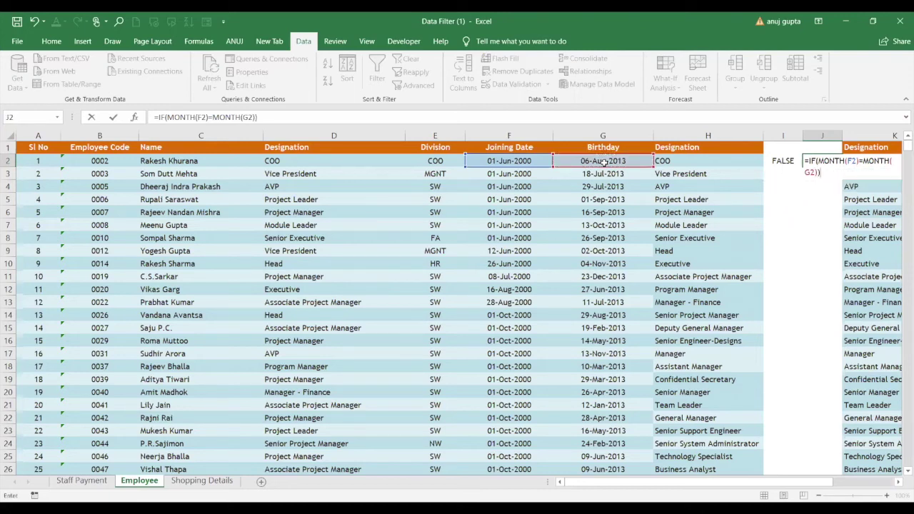
{"action": "key", "text": "Return"}
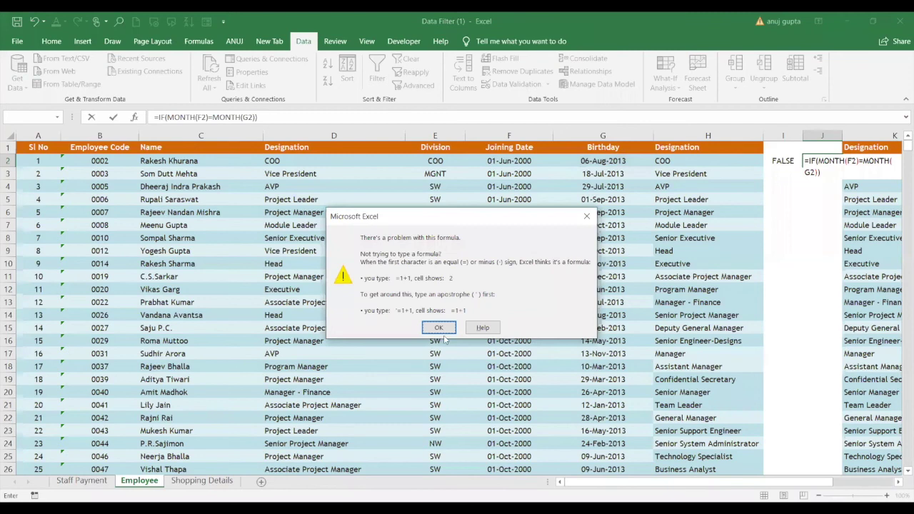
{"action": "left_click", "coordinate": [442, 329]}
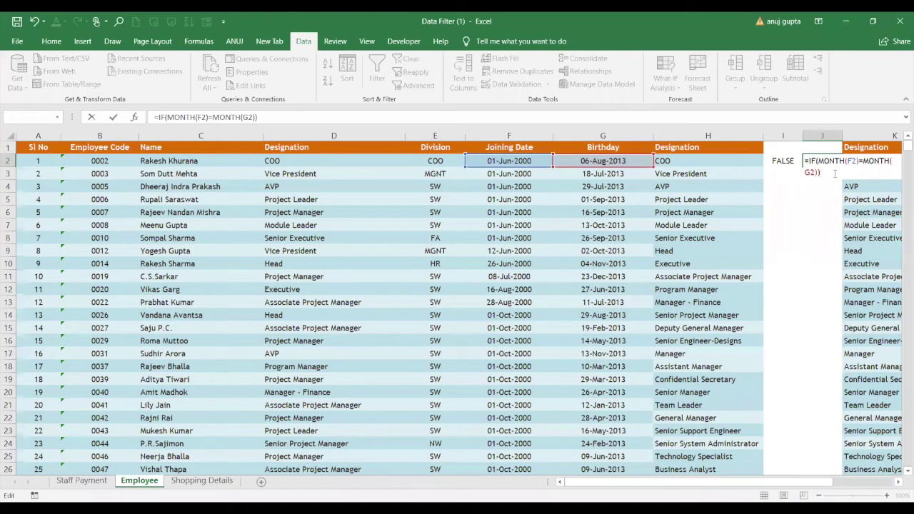
Step: Finish J2's formula by adding the TRUE and FALSE arguments and enter it
{"action": "key", "text": "BackSpace"}
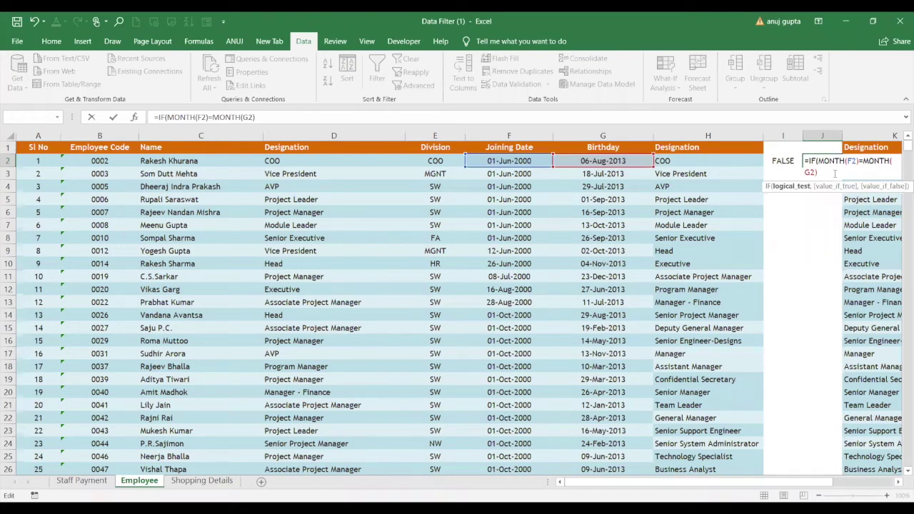
{"action": "type", "text": ",tu"}
{"action": "key", "text": "BackSpace"}
{"action": "type", "text": "r"}
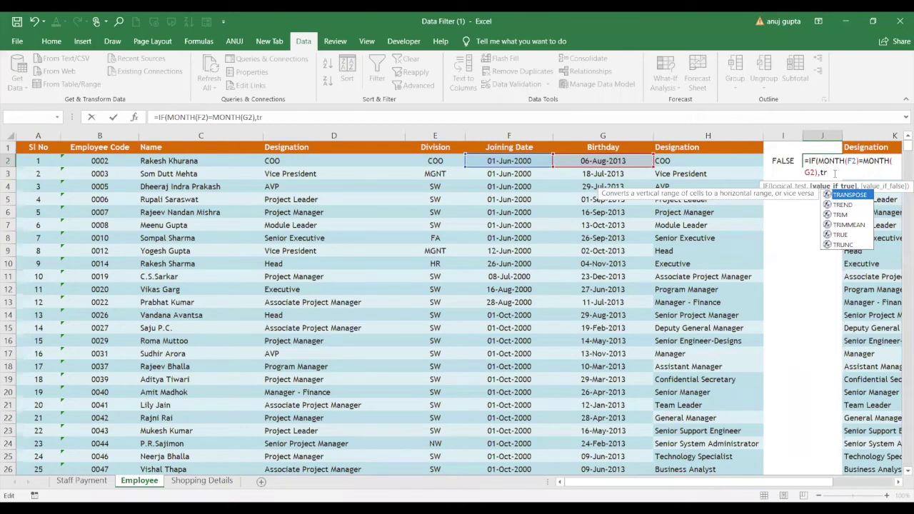
{"action": "key", "text": "BackSpace"}
{"action": "key", "text": "BackSpace"}
{"action": "type", "text": "TRUE,FALSE)"}
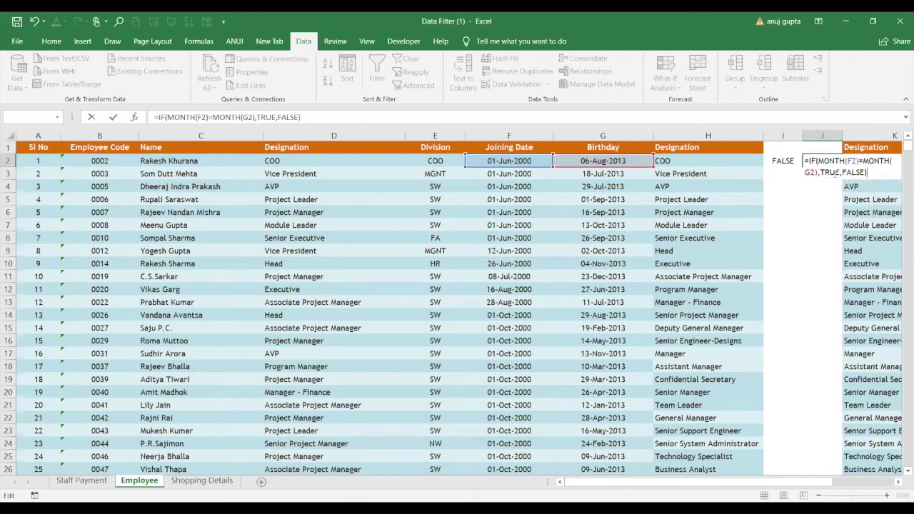
{"action": "key", "text": "Return"}
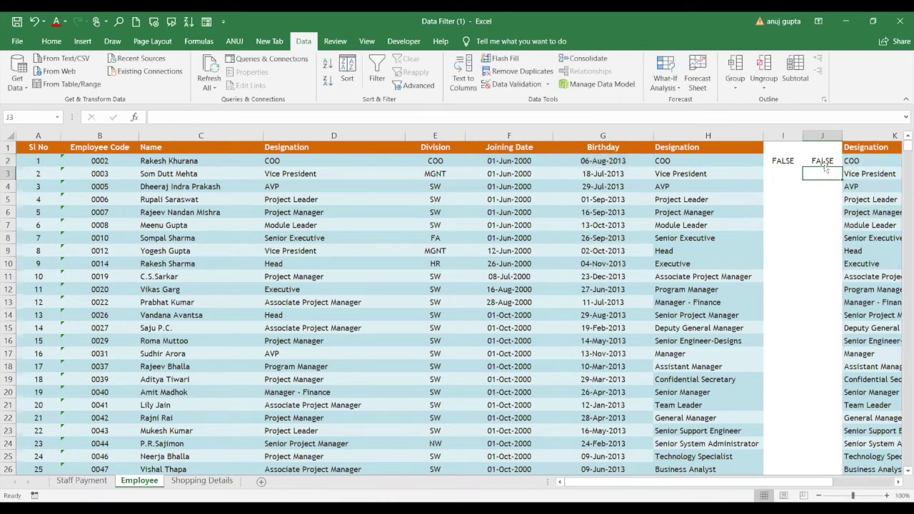
Step: Re-edit J2 to remove the stray J5 reference and re-enter the formula
{"action": "double_click", "coordinate": [821, 162]}
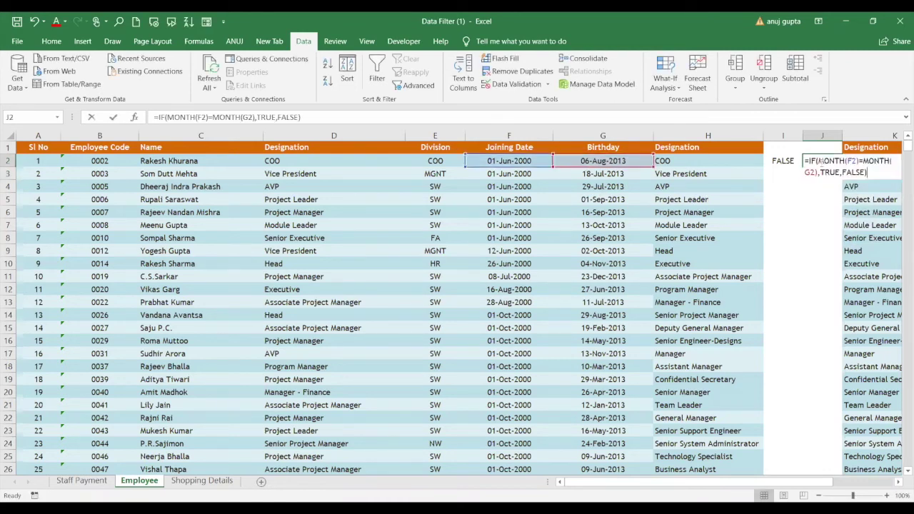
{"action": "left_click", "coordinate": [815, 200]}
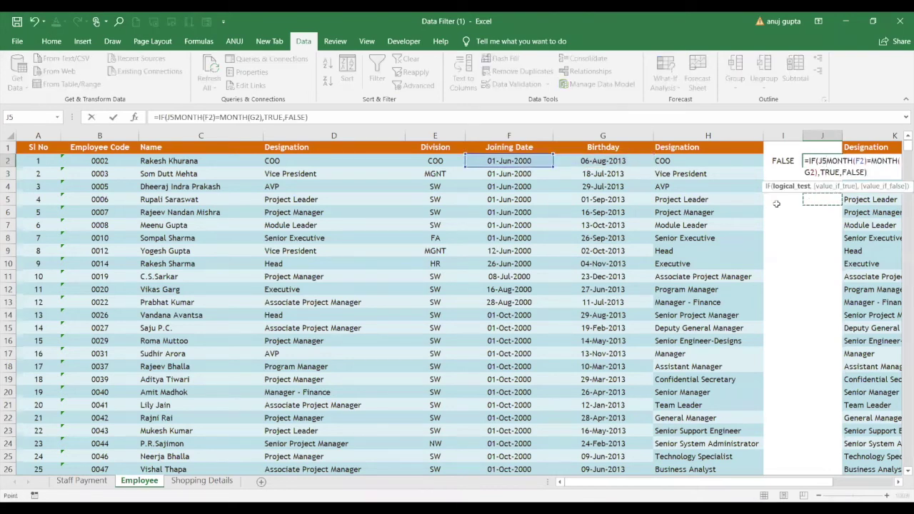
{"action": "key", "text": "BackSpace"}
{"action": "key", "text": "BackSpace"}
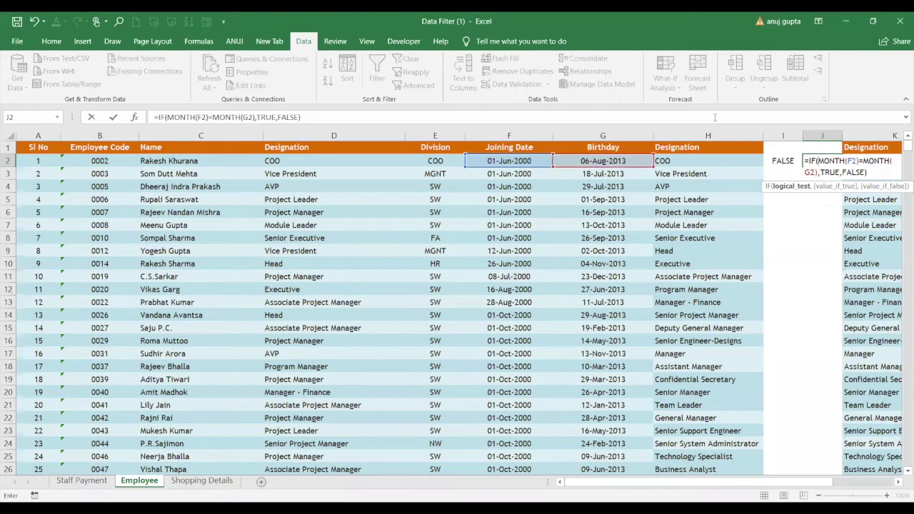
{"action": "left_click", "coordinate": [714, 117]}
{"action": "key", "text": "Return"}
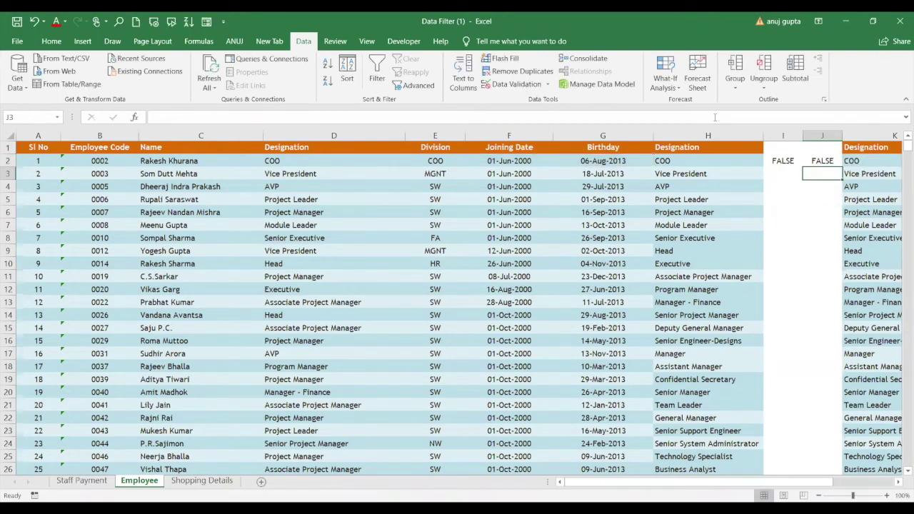
Step: Fill J2's month-match formula down column J and inspect the first TRUE result's birthday
{"action": "left_click", "coordinate": [833, 161]}
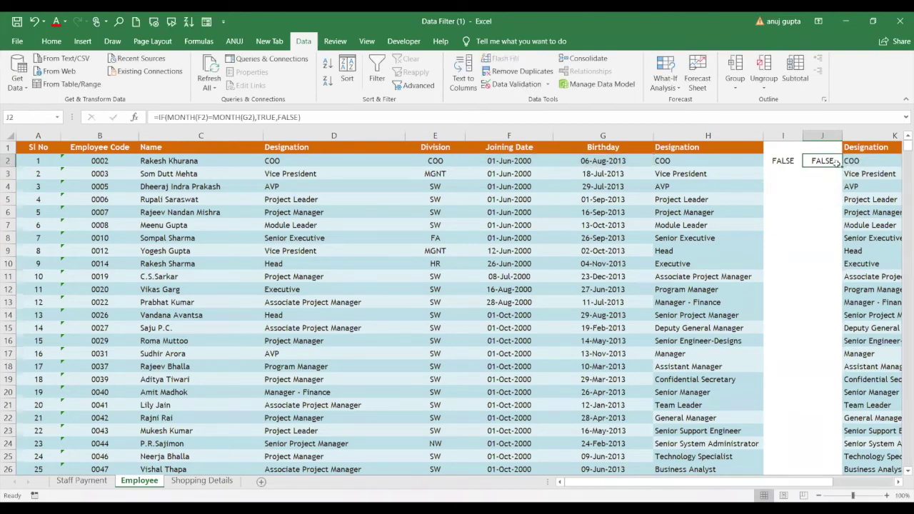
{"action": "double_click", "coordinate": [842, 166]}
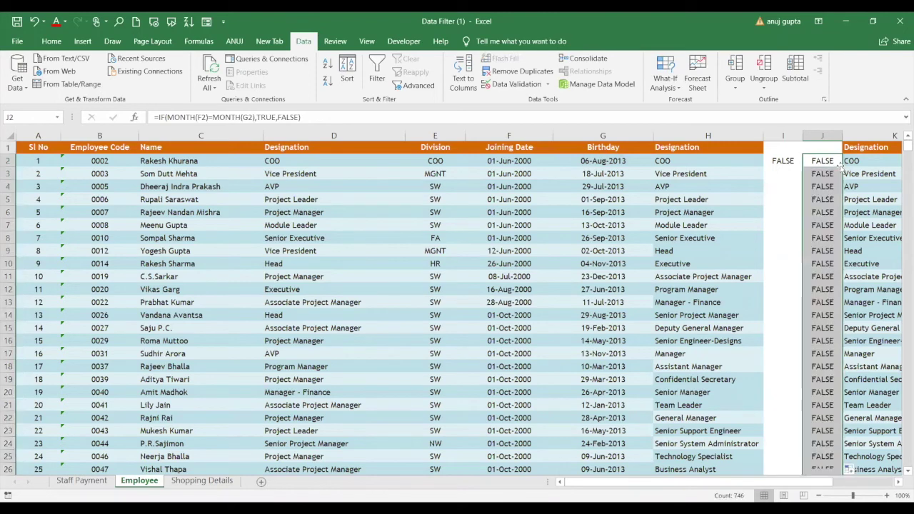
{"action": "left_click", "coordinate": [815, 333]}
{"action": "key", "text": "Down"}
{"action": "key", "text": "Down"}
{"action": "key", "text": "Down"}
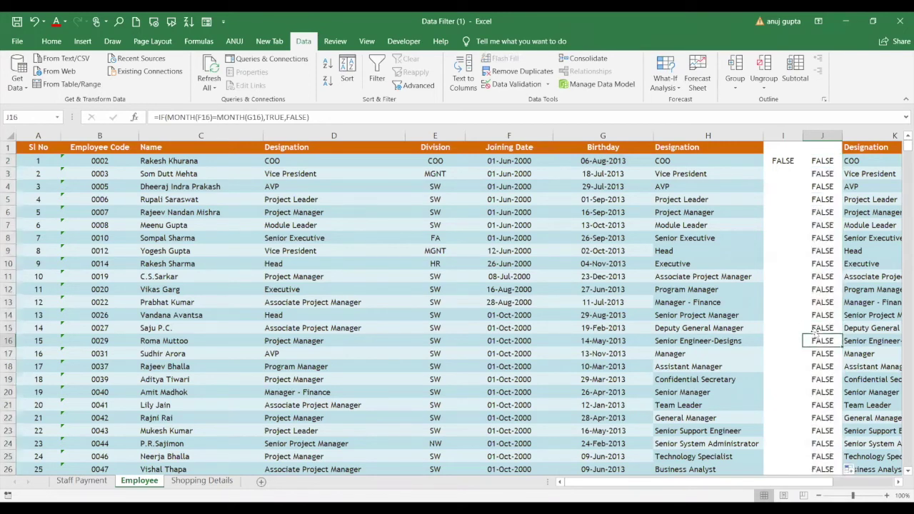
{"action": "scroll", "coordinate": [815, 331], "scroll_direction": "down", "scroll_amount": 2}
{"action": "scroll", "coordinate": [815, 330], "scroll_direction": "down", "scroll_amount": 2}
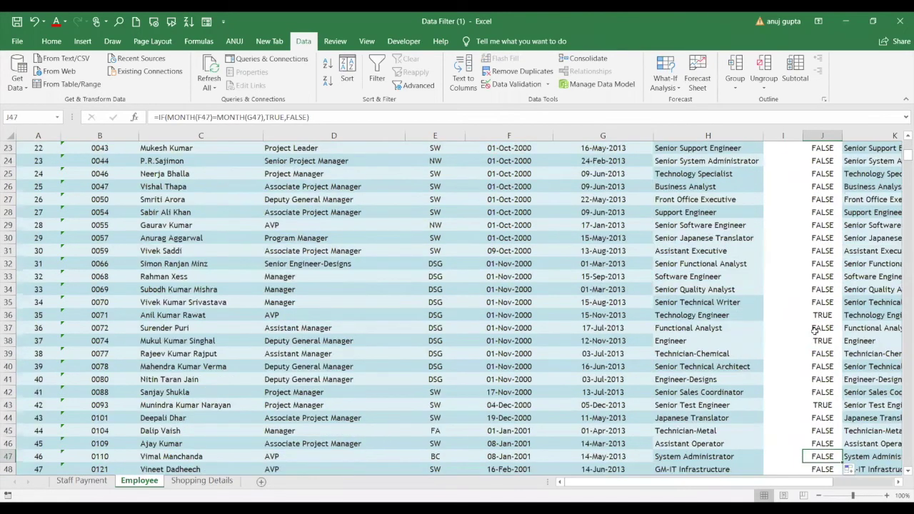
{"action": "key", "text": "Left"}
{"action": "key", "text": "Left"}
{"action": "key", "text": "Left"}
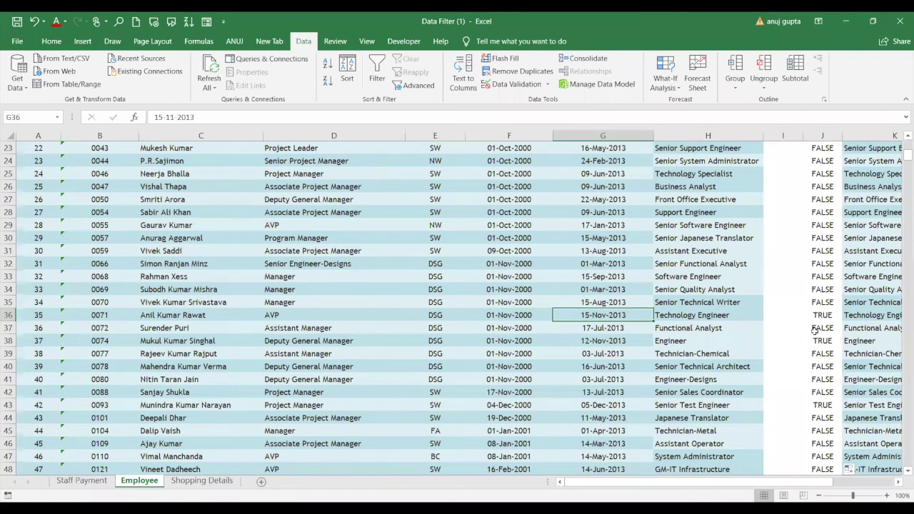
Step: Undo the fill-down, delete J2's formula, and begin retyping =if(mont in J2
{"action": "key", "text": "ctrl+z"}
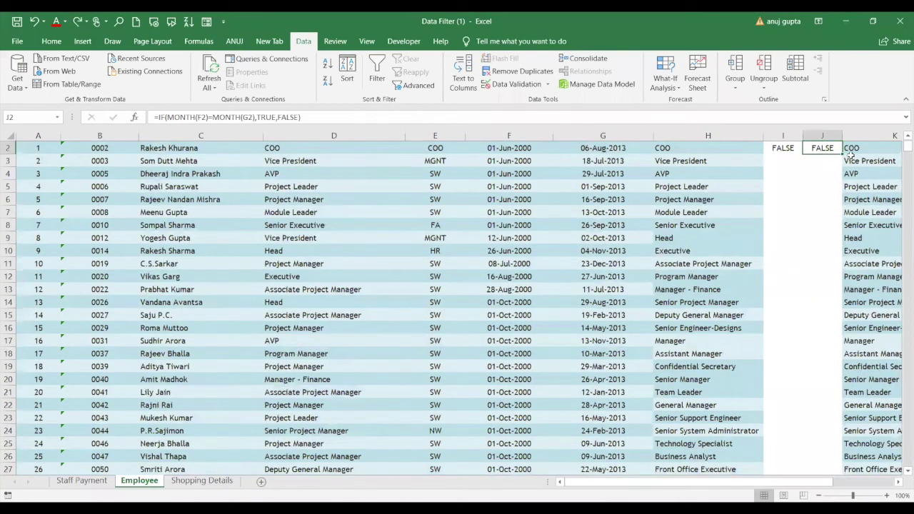
{"action": "key", "text": "Delete"}
{"action": "type", "text": "="}
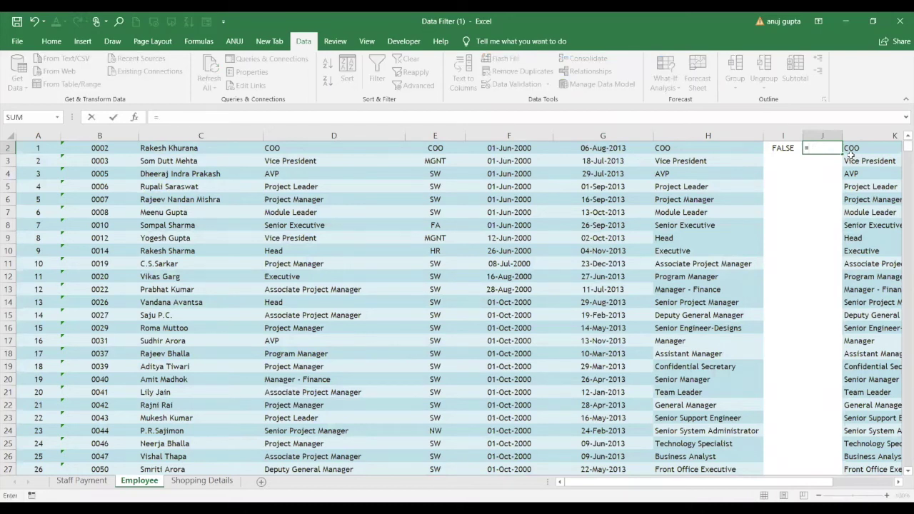
{"action": "type", "text": "if"}
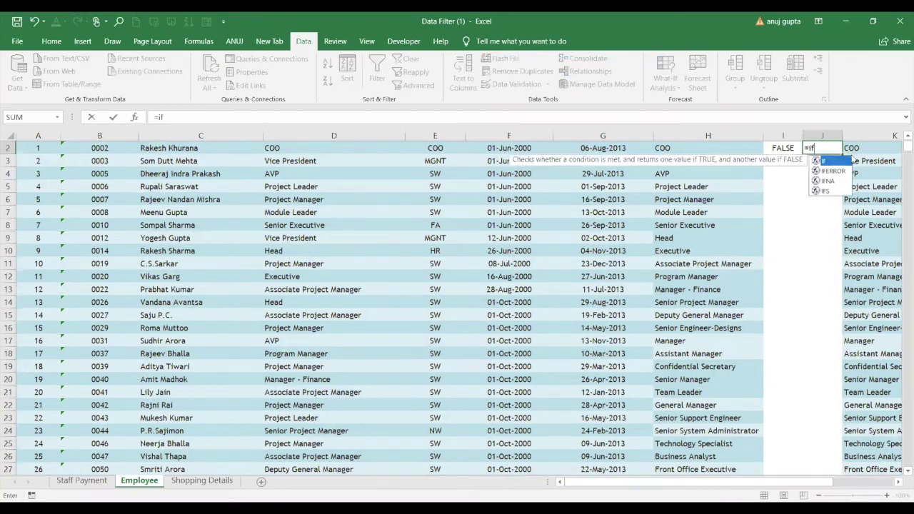
{"action": "type", "text": "("}
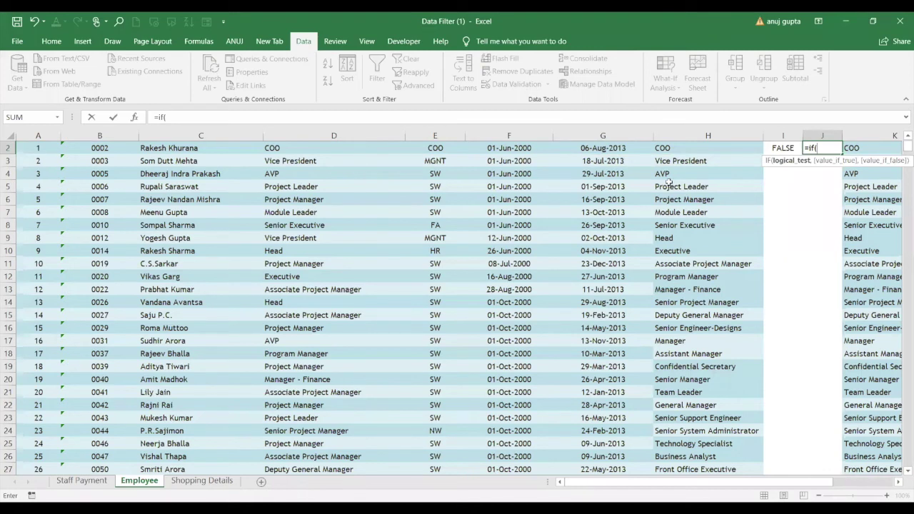
{"action": "type", "text": "mont"}
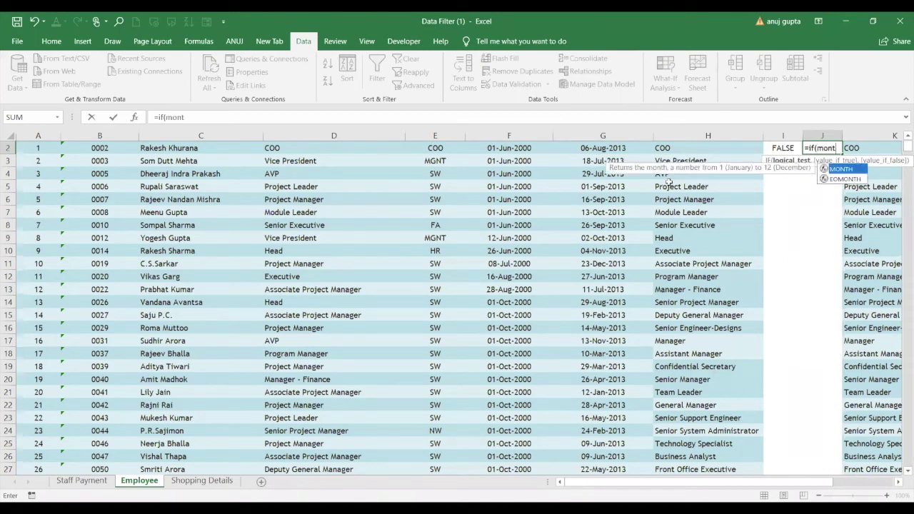
Step: Retype =IF(MONTH(F2)=MONTH(G2),TRUE,FALSE) in J2 with autocomplete so it shows FALSE
{"action": "key", "text": "Tab"}
{"action": "left_click", "coordinate": [509, 147]}
{"action": "type", "text": ")"}
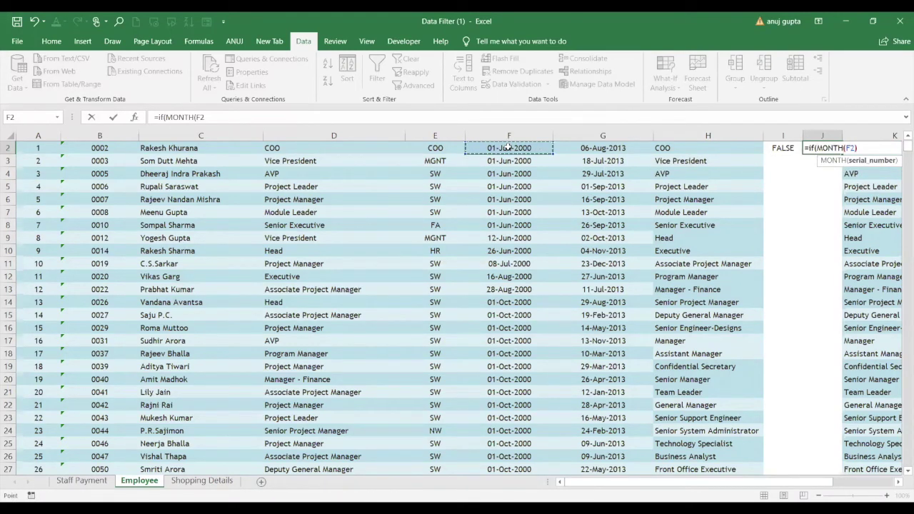
{"action": "type", "text": "=month"}
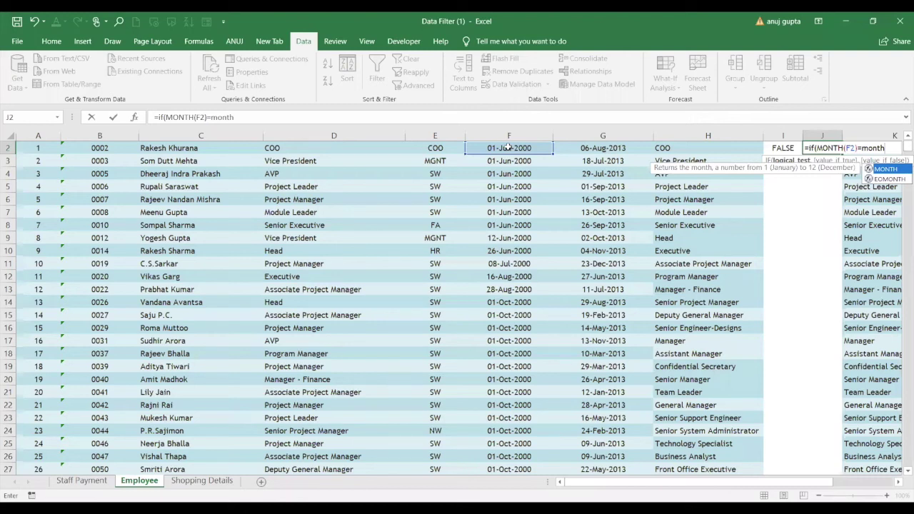
{"action": "key", "text": "Tab"}
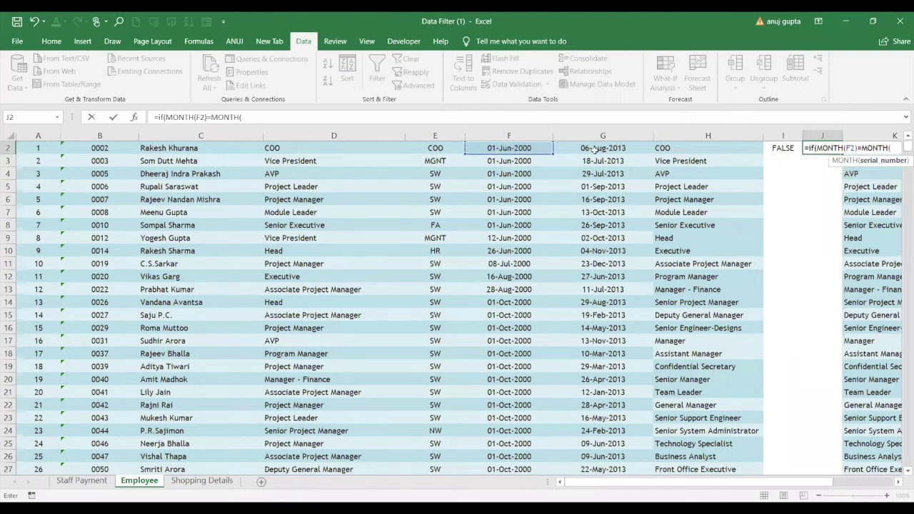
{"action": "left_click", "coordinate": [594, 148]}
{"action": "type", "text": "),TR"}
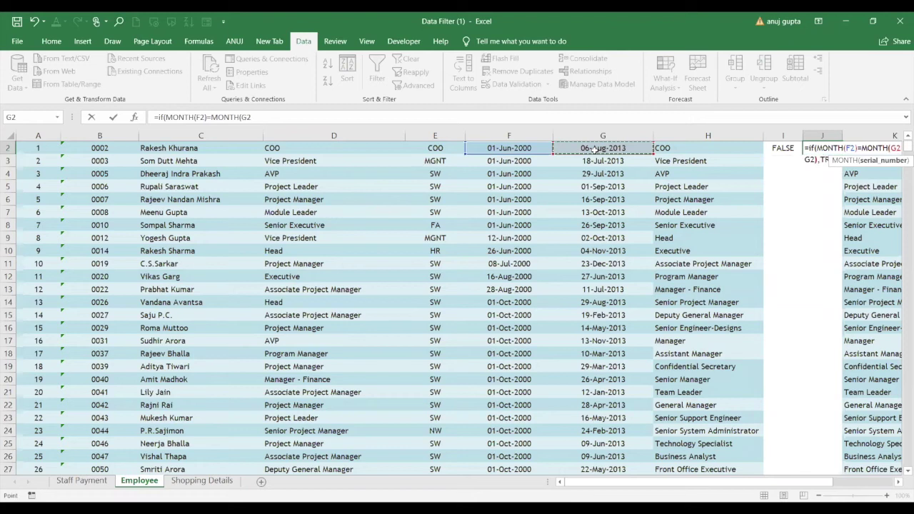
{"action": "key", "text": "BackSpace"}
{"action": "key", "text": "BackSpace"}
{"action": "key", "text": "BackSpace"}
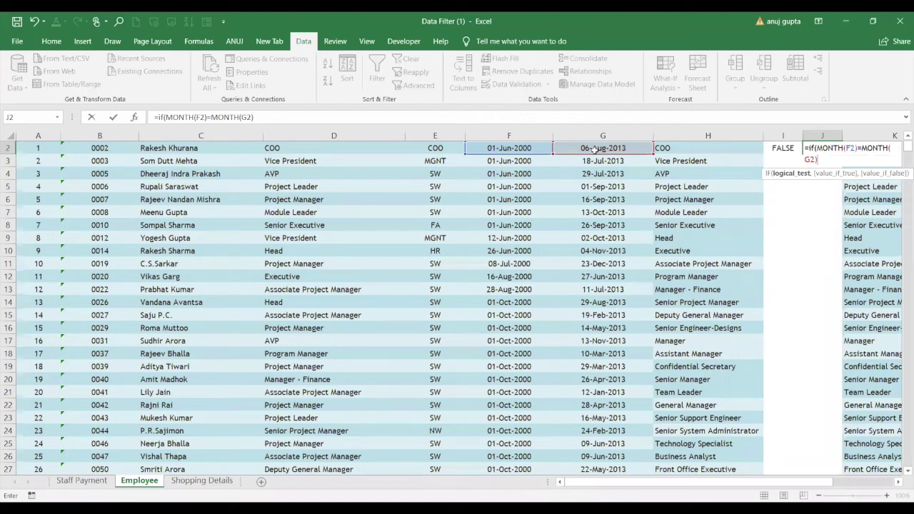
{"action": "type", "text": ",TRUE,fa"}
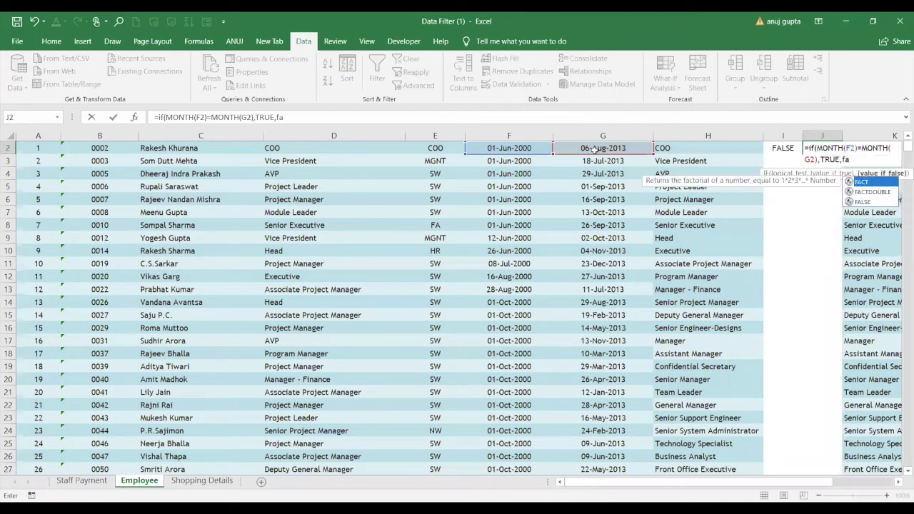
{"action": "type", "text": "lse)"}
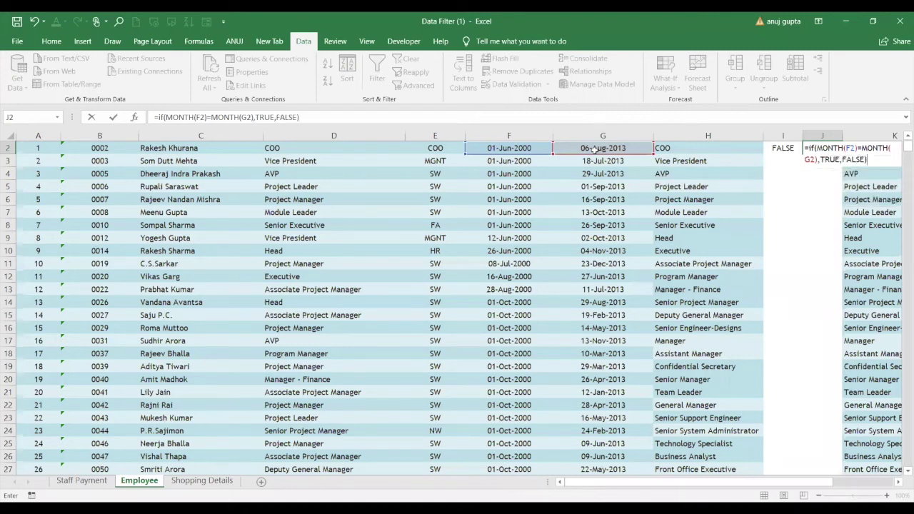
{"action": "key", "text": "Return"}
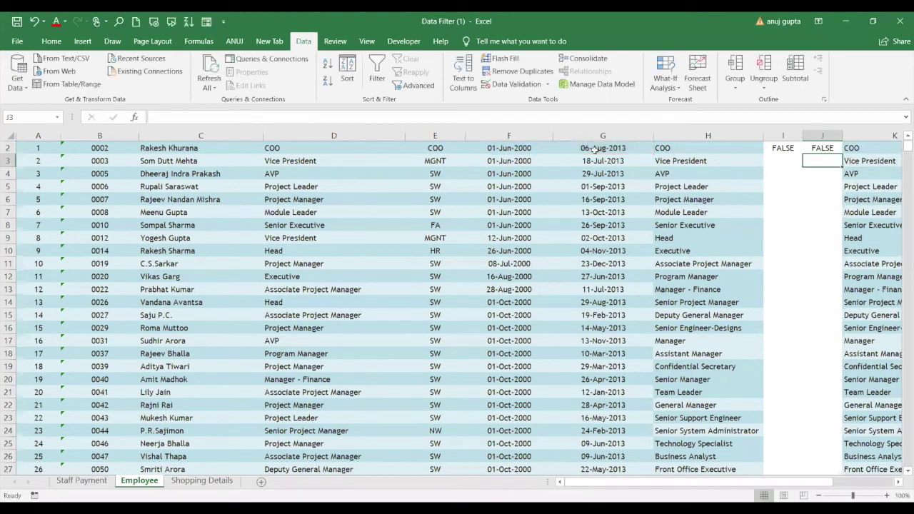
{"action": "key", "text": "Up"}
{"action": "key", "text": "Up"}
{"action": "key", "text": "Down"}
{"action": "key", "text": "Up"}
{"action": "key", "text": "Down"}
{"action": "key", "text": "Up"}
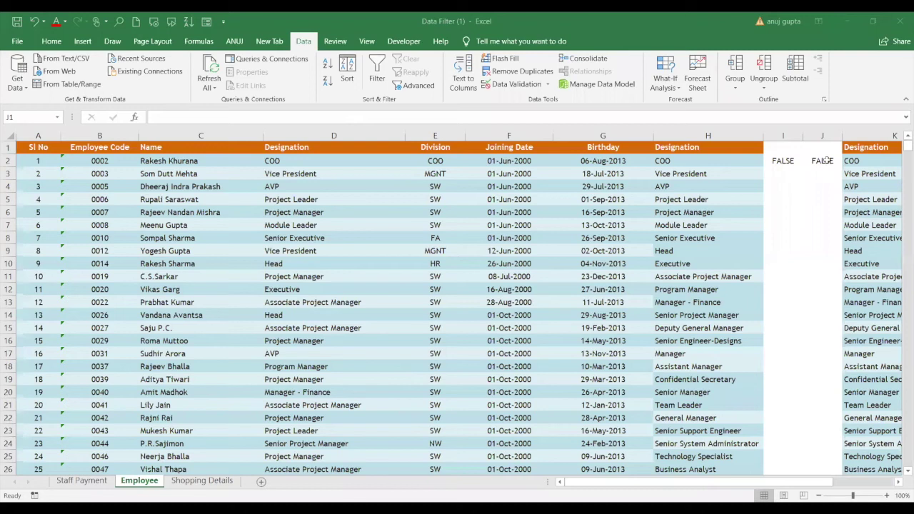
{"action": "left_click", "coordinate": [294, 262]}
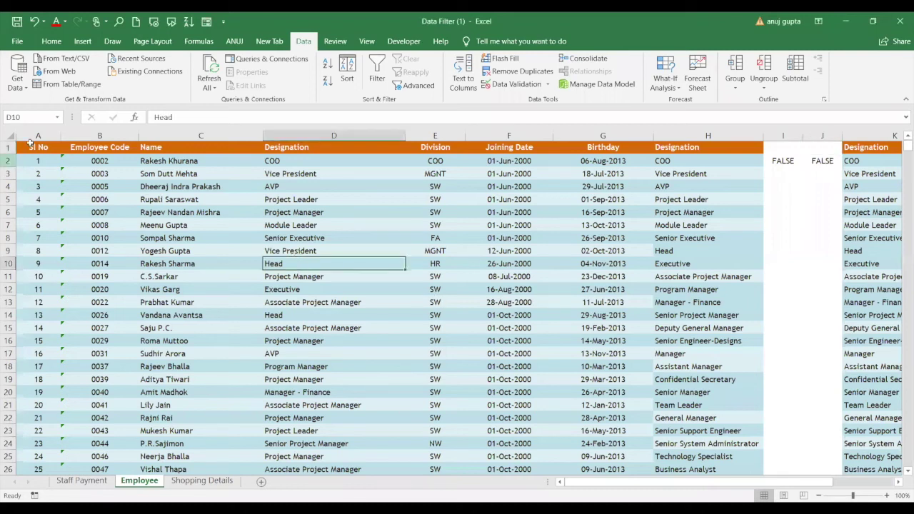
{"action": "left_click", "coordinate": [411, 87]}
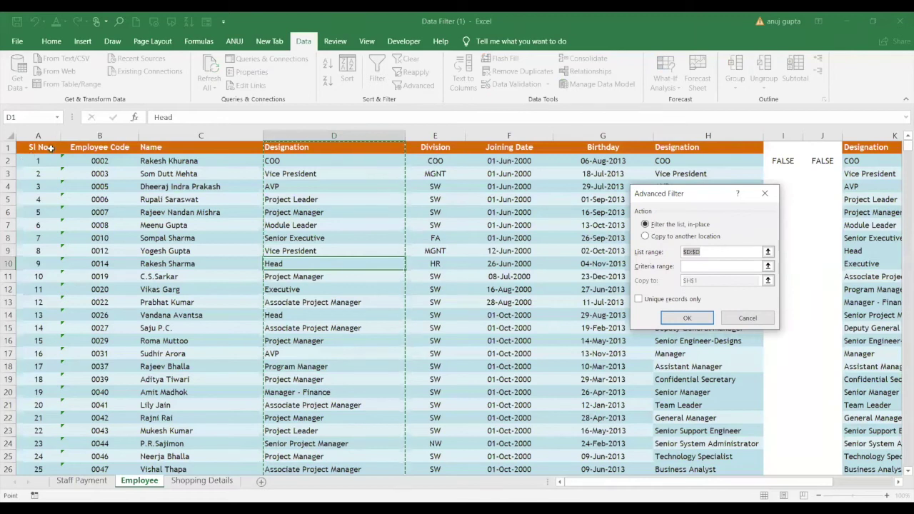
Step: Set the Advanced Filter list range to columns A–G from the Sl No header down to row 747
{"action": "left_click", "coordinate": [43, 149]}
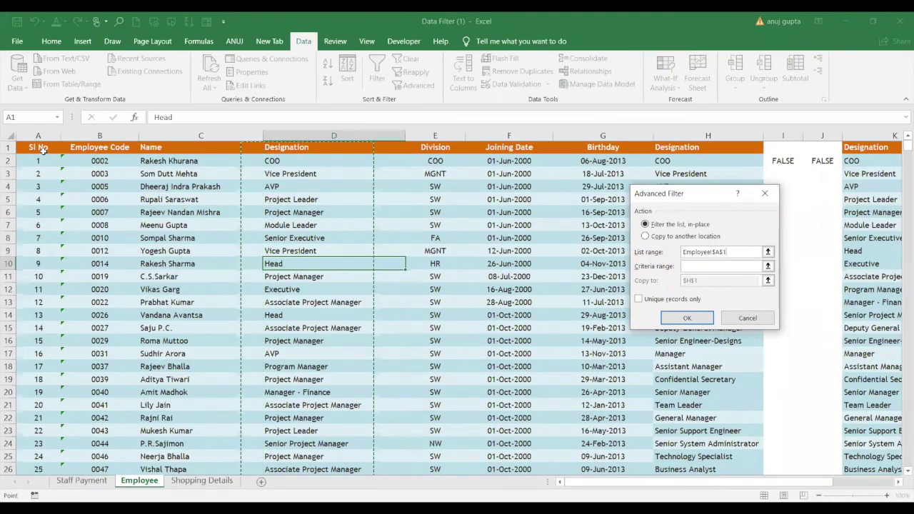
{"action": "mouse_move", "coordinate": [43, 150]}
{"action": "left_mouse_down"}
{"action": "mouse_move", "coordinate": [651, 474]}
{"action": "mouse_move", "coordinate": [618, 459]}
{"action": "left_mouse_up"}
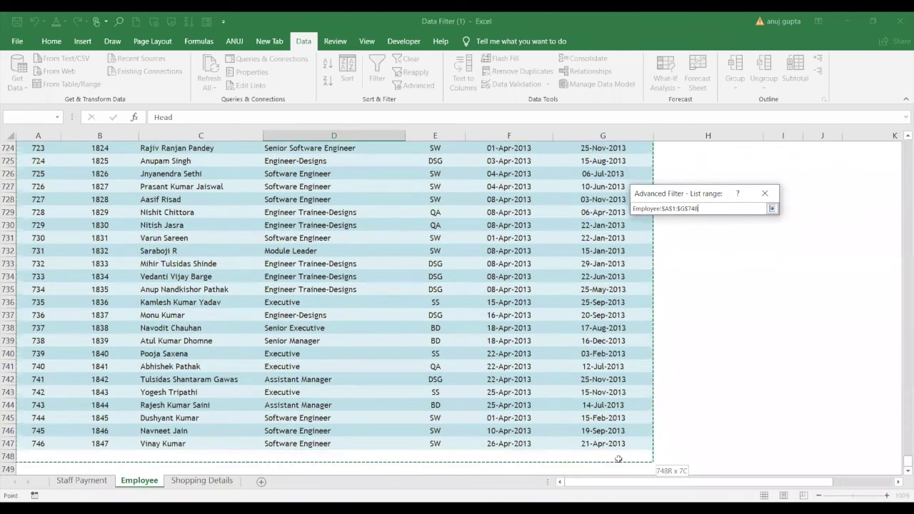
{"action": "left_click_drag", "start_coordinate": [618, 459], "coordinate": [618, 446]}
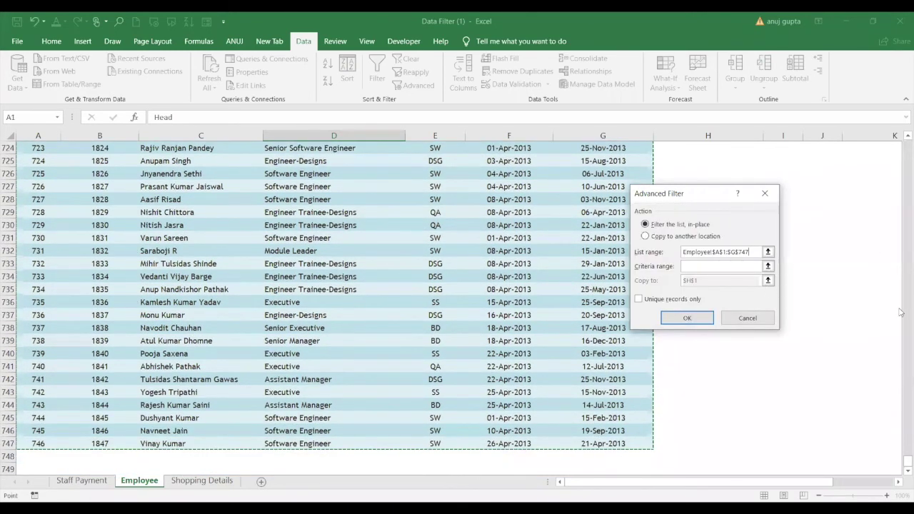
{"action": "scroll", "coordinate": [901, 315], "scroll_direction": "up", "scroll_amount": 9}
{"action": "scroll", "coordinate": [902, 314], "scroll_direction": "up", "scroll_amount": 20}
{"action": "scroll", "coordinate": [901, 314], "scroll_direction": "up", "scroll_amount": 20}
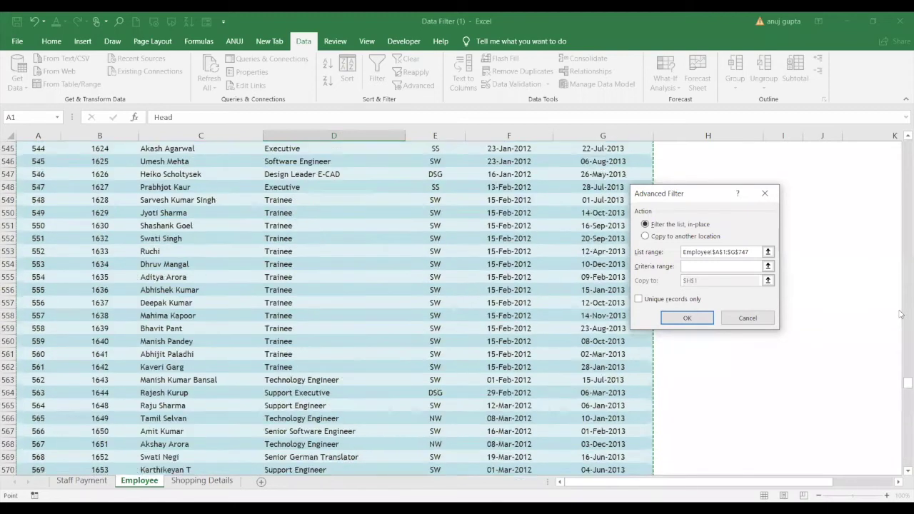
{"action": "scroll", "coordinate": [901, 315], "scroll_direction": "up", "scroll_amount": 1}
{"action": "scroll", "coordinate": [894, 173], "scroll_direction": "up", "scroll_amount": 20}
{"action": "scroll", "coordinate": [893, 172], "scroll_direction": "up", "scroll_amount": 20}
{"action": "scroll", "coordinate": [894, 173], "scroll_direction": "up", "scroll_amount": 16}
{"action": "scroll", "coordinate": [894, 173], "scroll_direction": "up", "scroll_amount": 4}
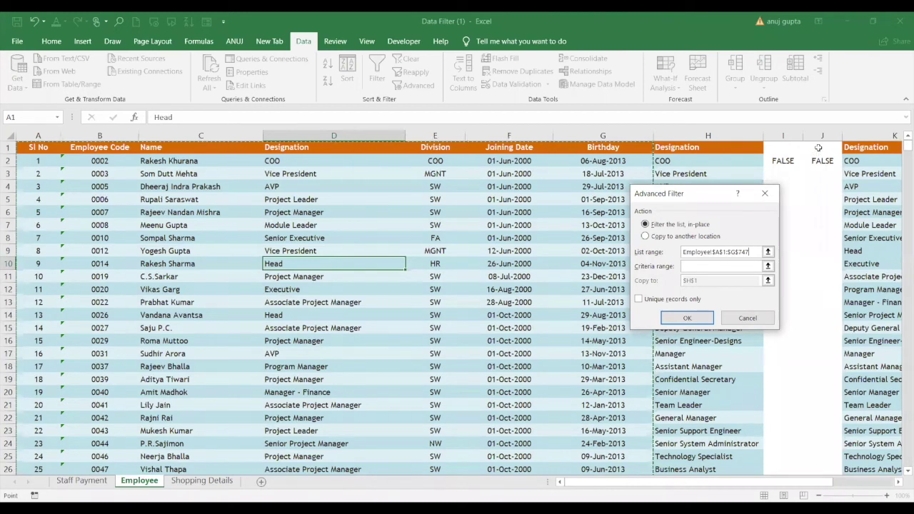
Step: Run the filter with criteria range J1:J2 and dismiss the error about needing two data rows
{"action": "left_click", "coordinate": [818, 148]}
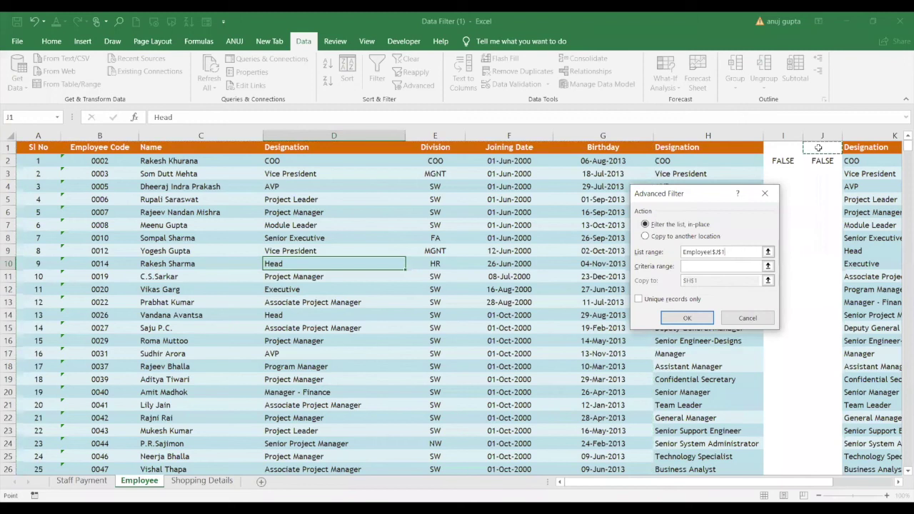
{"action": "left_click_drag", "start_coordinate": [818, 148], "coordinate": [822, 160]}
{"action": "key", "text": "ctrl+z"}
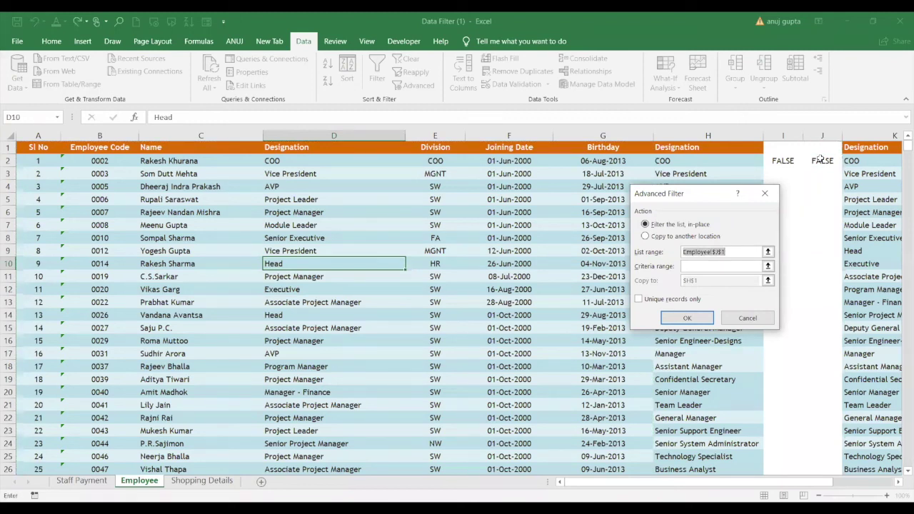
{"action": "left_click", "coordinate": [730, 267]}
{"action": "left_click", "coordinate": [829, 148]}
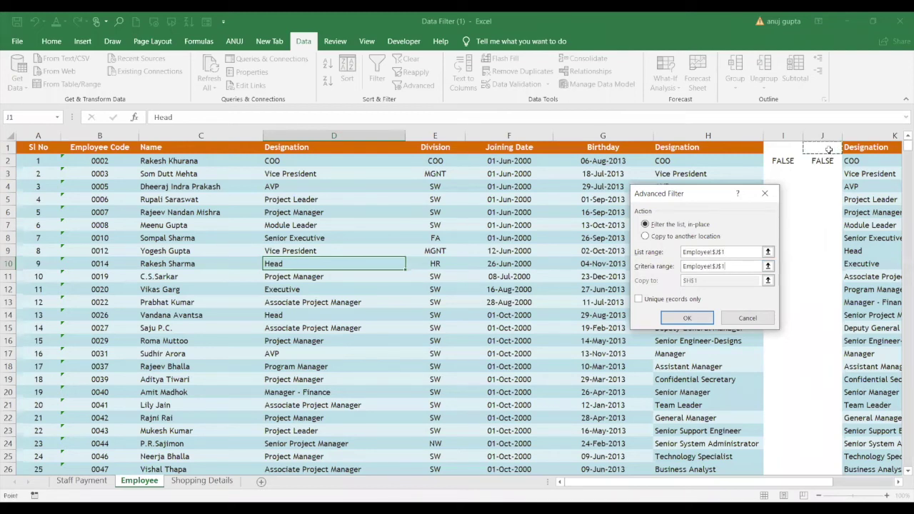
{"action": "left_click_drag", "start_coordinate": [829, 149], "coordinate": [825, 162]}
{"action": "left_click", "coordinate": [700, 318]}
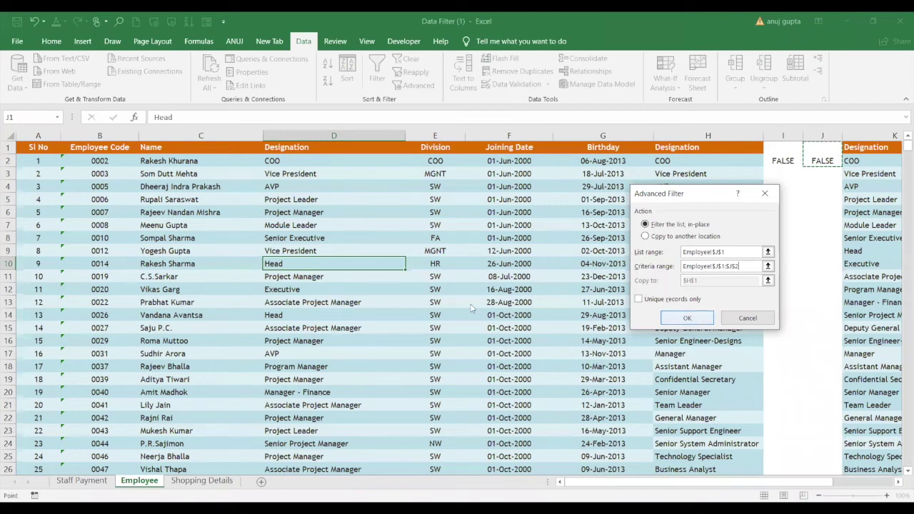
{"action": "left_click", "coordinate": [460, 304]}
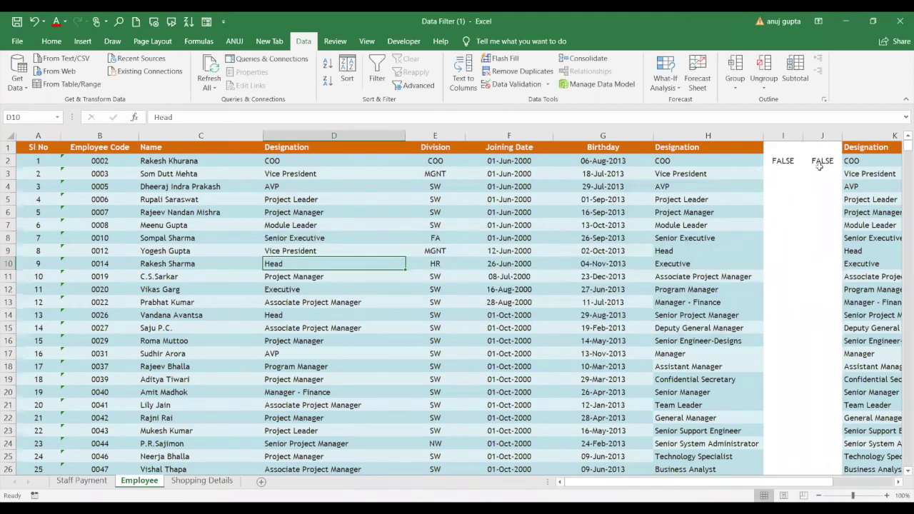
Step: Reopen Advanced Filter and replace the preset list range with $A$1:$G$747
{"action": "left_click", "coordinate": [459, 263]}
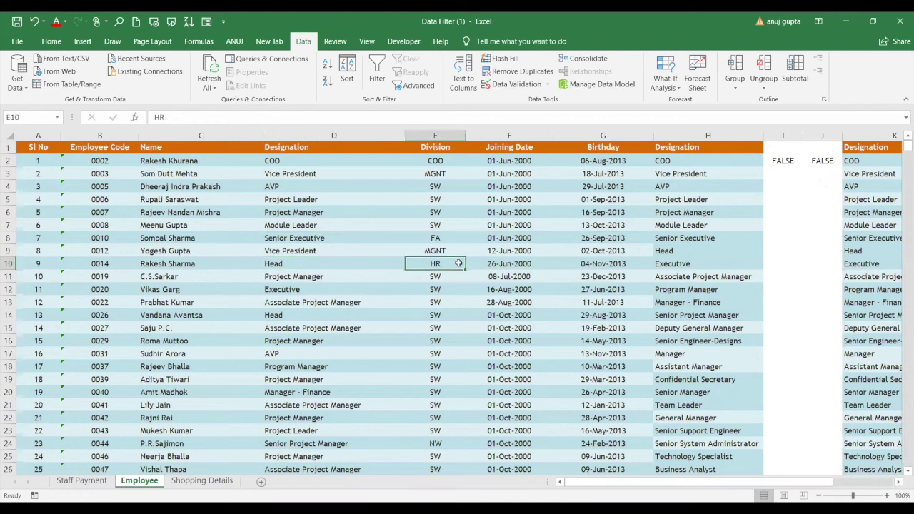
{"action": "left_click", "coordinate": [433, 86]}
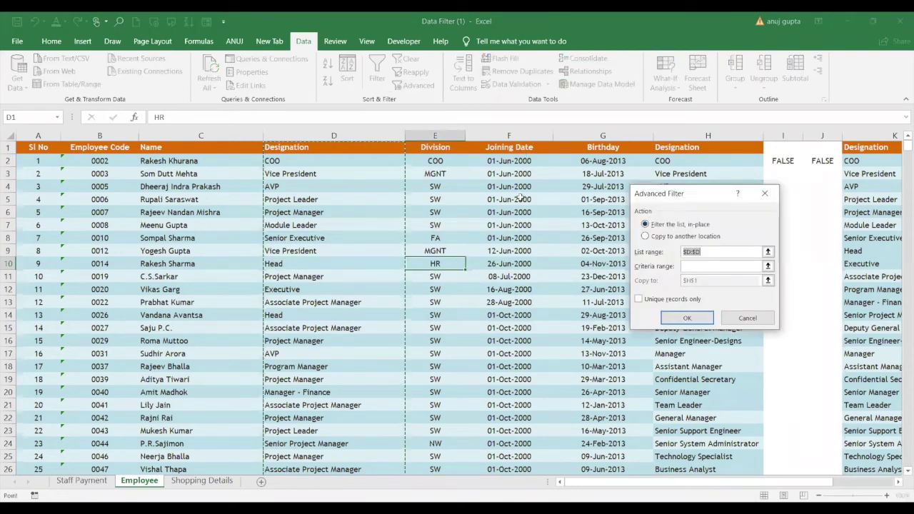
{"action": "key", "text": "BackSpace"}
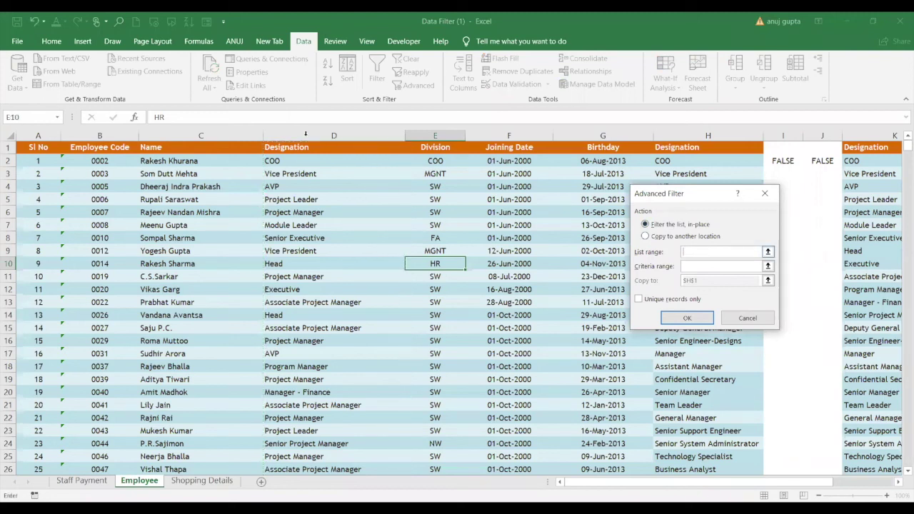
{"action": "left_click", "coordinate": [35, 147]}
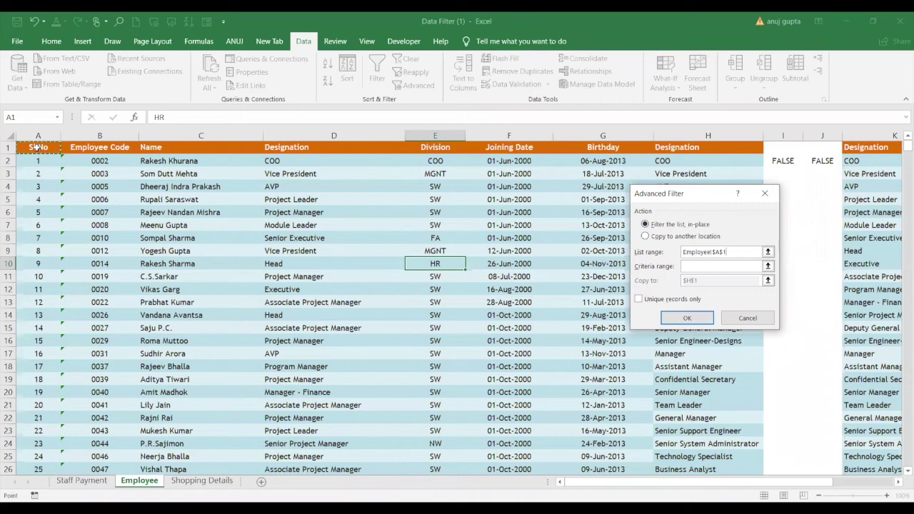
{"action": "left_click_drag", "start_coordinate": [36, 148], "coordinate": [652, 473]}
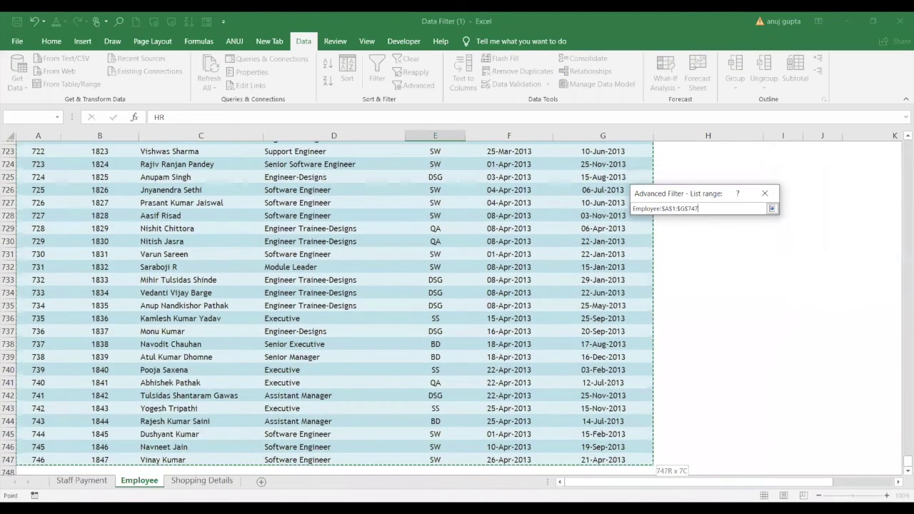
{"action": "mouse_move", "coordinate": [651, 473]}
{"action": "left_mouse_down"}
{"action": "mouse_move", "coordinate": [623, 481]}
{"action": "mouse_move", "coordinate": [621, 432]}
{"action": "left_mouse_up"}
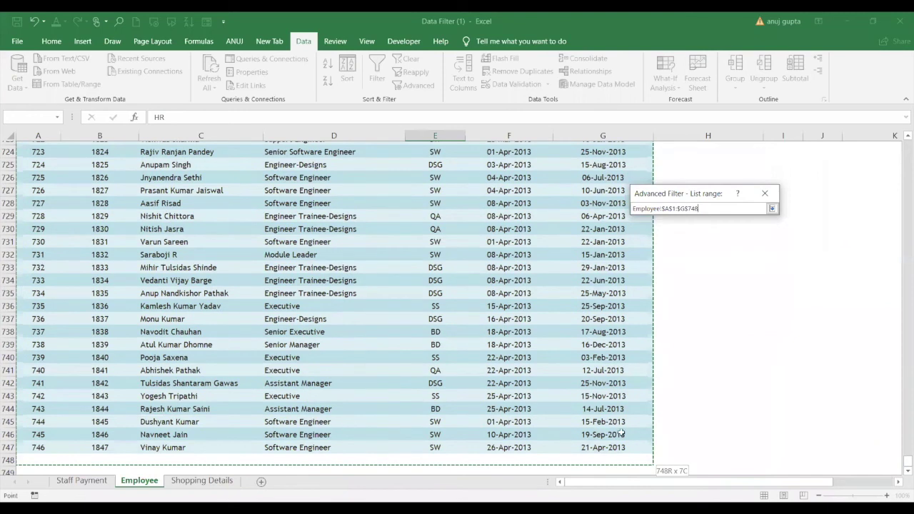
Step: Correct the criteria range to $J$1:$J$2 and apply the advanced filter
{"action": "left_click", "coordinate": [706, 264]}
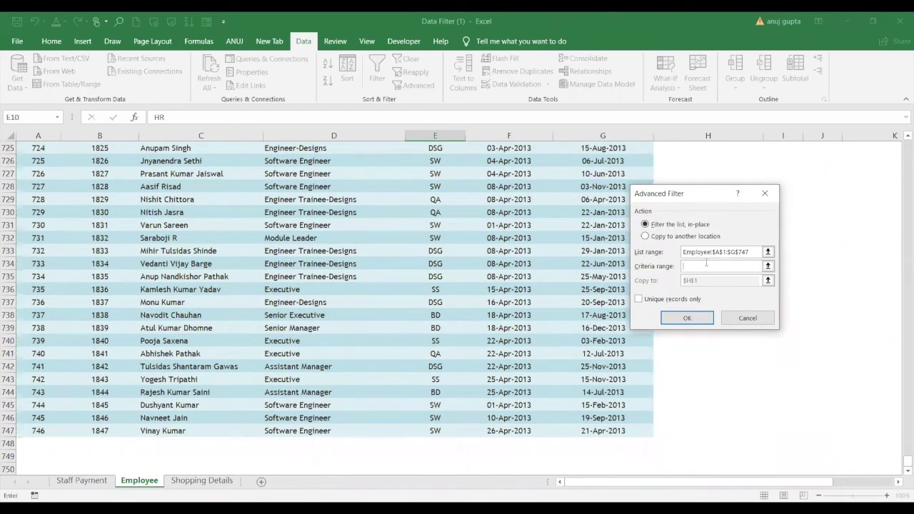
{"action": "left_click", "coordinate": [878, 287]}
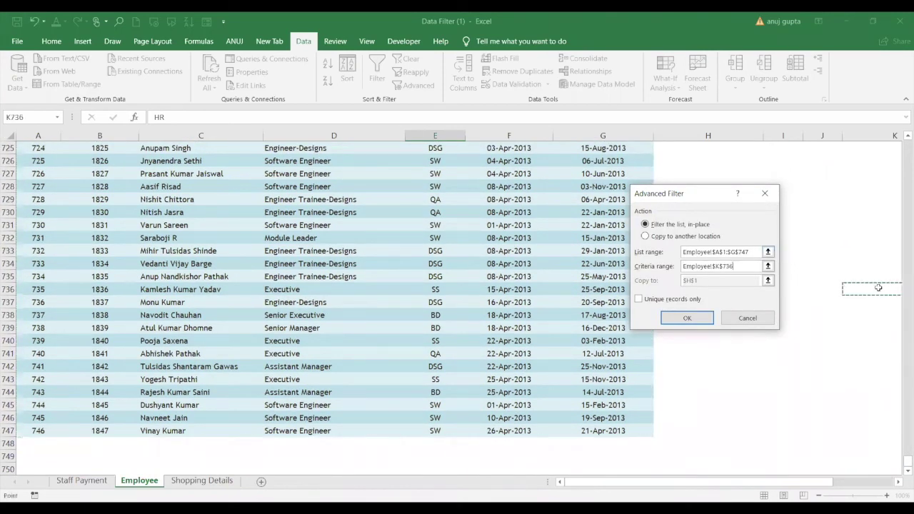
{"action": "left_click", "coordinate": [745, 266]}
{"action": "key", "text": "BackSpace"}
{"action": "key", "text": "BackSpace"}
{"action": "key", "text": "BackSpace"}
{"action": "key", "text": "BackSpace"}
{"action": "key", "text": "BackSpace"}
{"action": "key", "text": "BackSpace"}
{"action": "key", "text": "BackSpace"}
{"action": "key", "text": "BackSpace"}
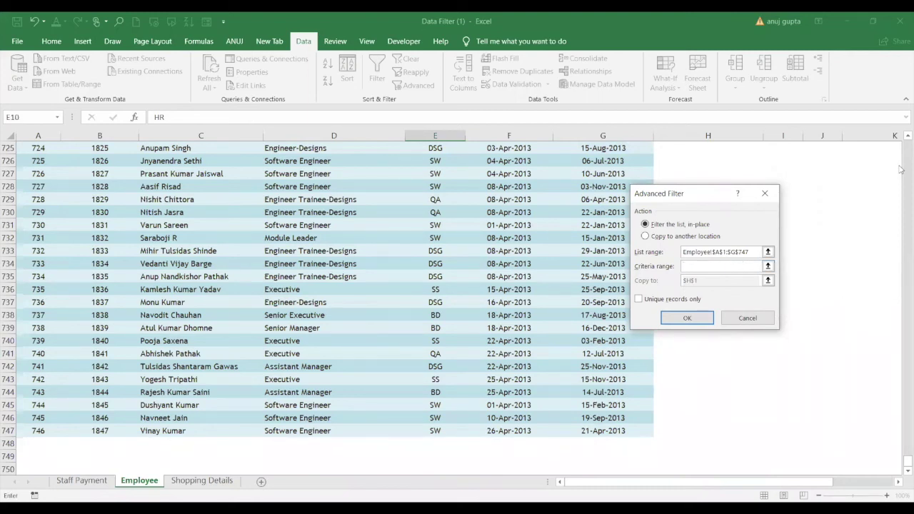
{"action": "scroll", "coordinate": [901, 170], "scroll_direction": "up", "scroll_amount": 15}
{"action": "scroll", "coordinate": [901, 170], "scroll_direction": "up", "scroll_amount": 7}
{"action": "scroll", "coordinate": [902, 169], "scroll_direction": "up", "scroll_amount": 20}
{"action": "scroll", "coordinate": [902, 167], "scroll_direction": "up", "scroll_amount": 20}
{"action": "scroll", "coordinate": [902, 165], "scroll_direction": "up", "scroll_amount": 15}
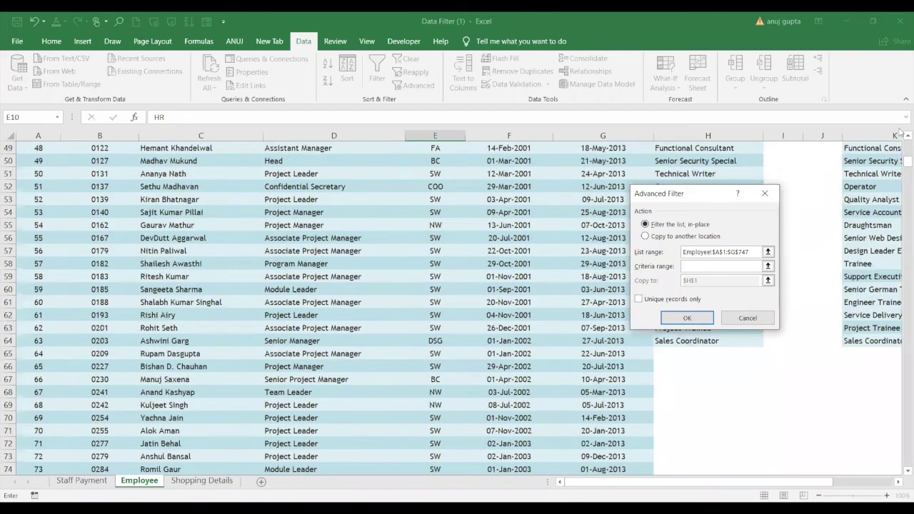
{"action": "scroll", "coordinate": [903, 132], "scroll_direction": "up", "scroll_amount": 16}
{"action": "left_click", "coordinate": [826, 147]}
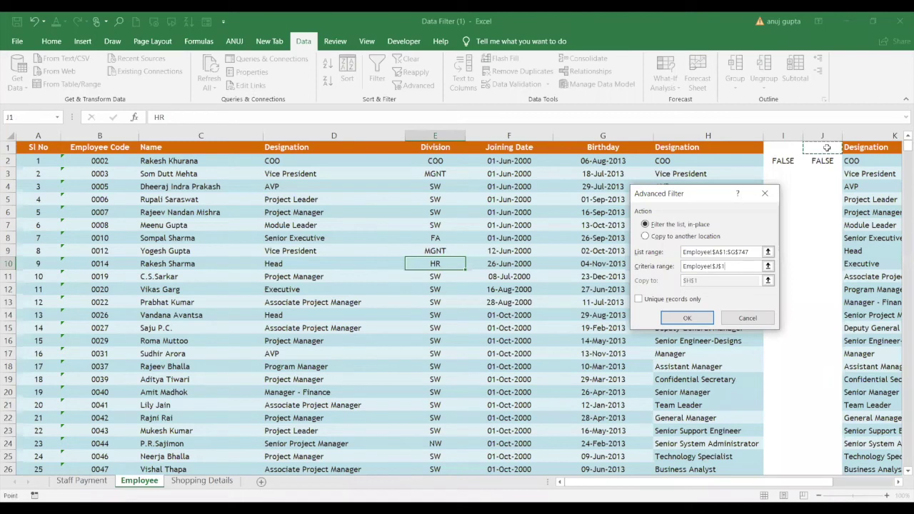
{"action": "left_click_drag", "start_coordinate": [827, 147], "coordinate": [826, 160]}
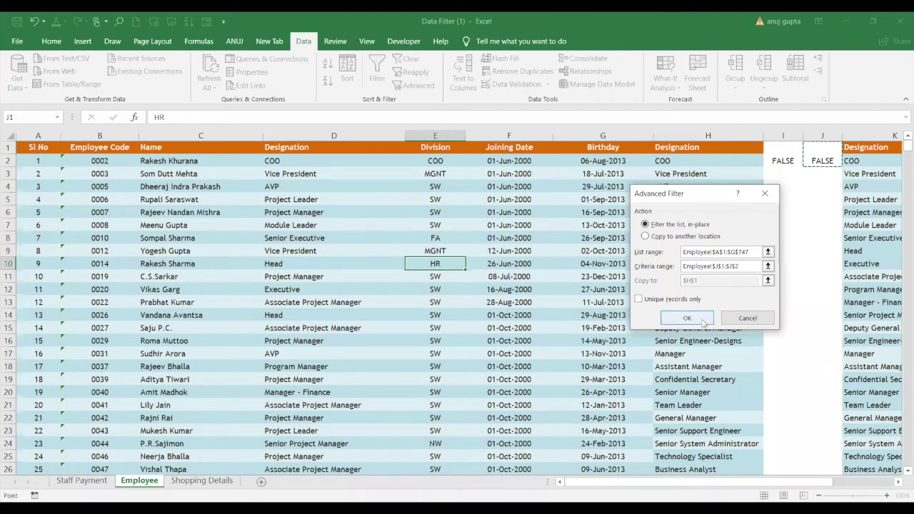
{"action": "left_click", "coordinate": [687, 318]}
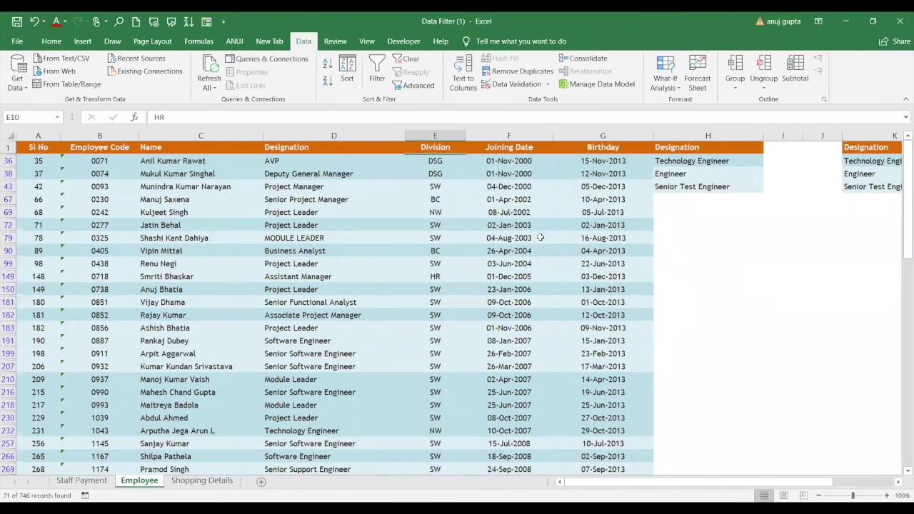
Step: Check the filtered rows' birthdays and the joining date in F183 to confirm matching months
{"action": "left_click_drag", "start_coordinate": [600, 302], "coordinate": [569, 328]}
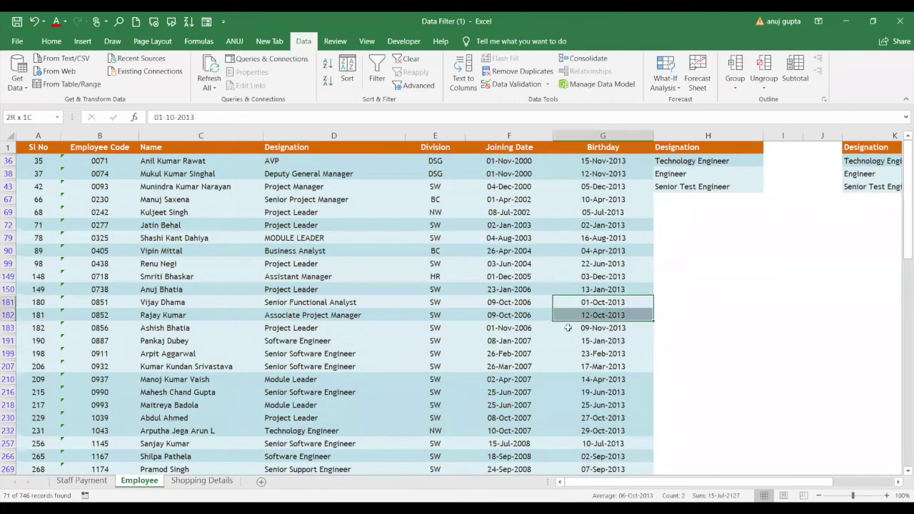
{"action": "left_click", "coordinate": [534, 329]}
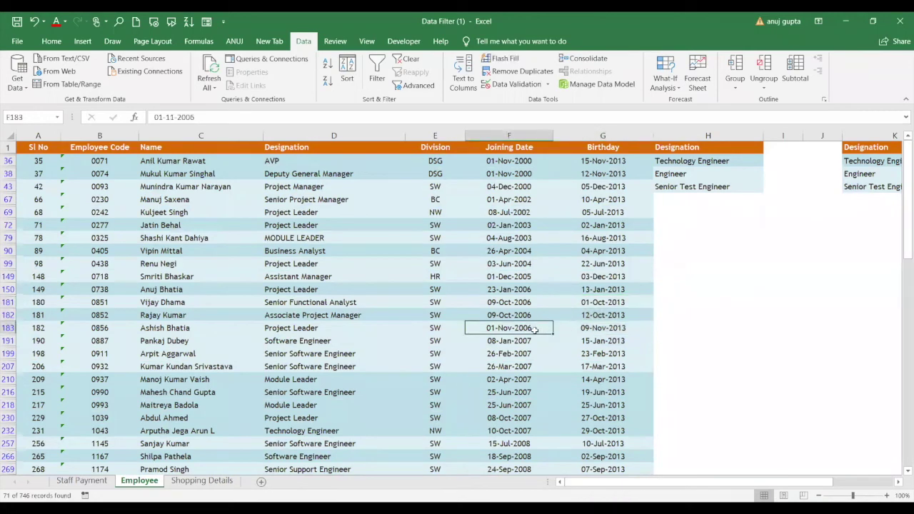
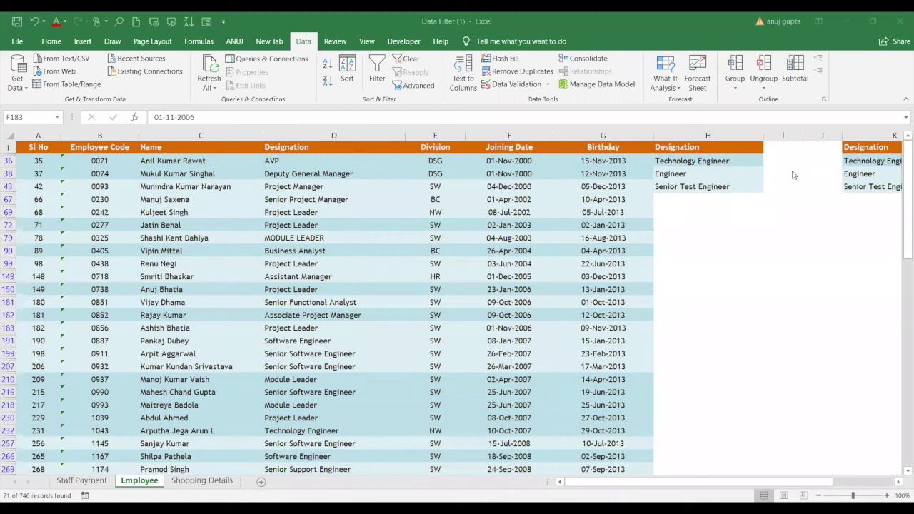
Step: Check the Joining Date column's ends, then clear the filter to show all 746 records
{"action": "key", "text": "Up"}
{"action": "key", "text": "Up"}
{"action": "key", "text": "Up"}
{"action": "key", "text": "Up"}
{"action": "key", "text": "Up"}
{"action": "key", "text": "Up"}
{"action": "key", "text": "Up"}
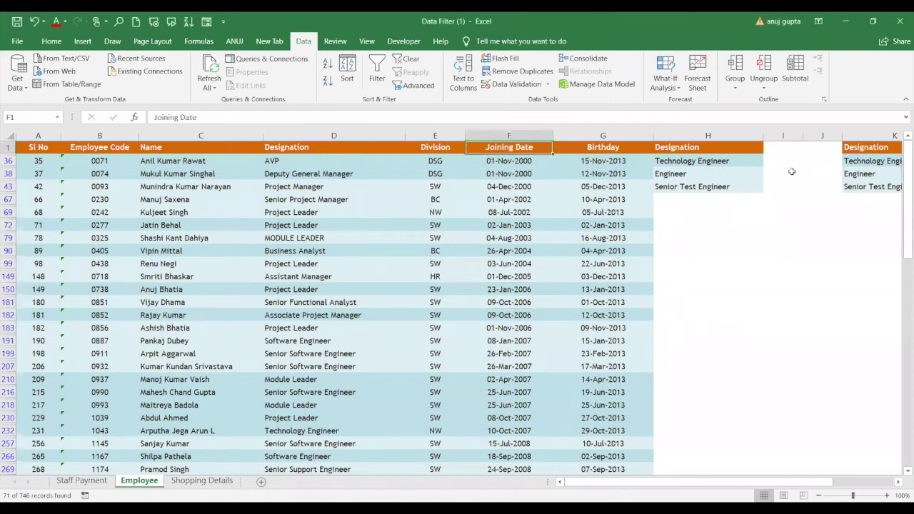
{"action": "key", "text": "Down"}
{"action": "key", "text": "Down"}
{"action": "key", "text": "Down"}
{"action": "key", "text": "Down"}
{"action": "key", "text": "Down"}
{"action": "key", "text": "Down"}
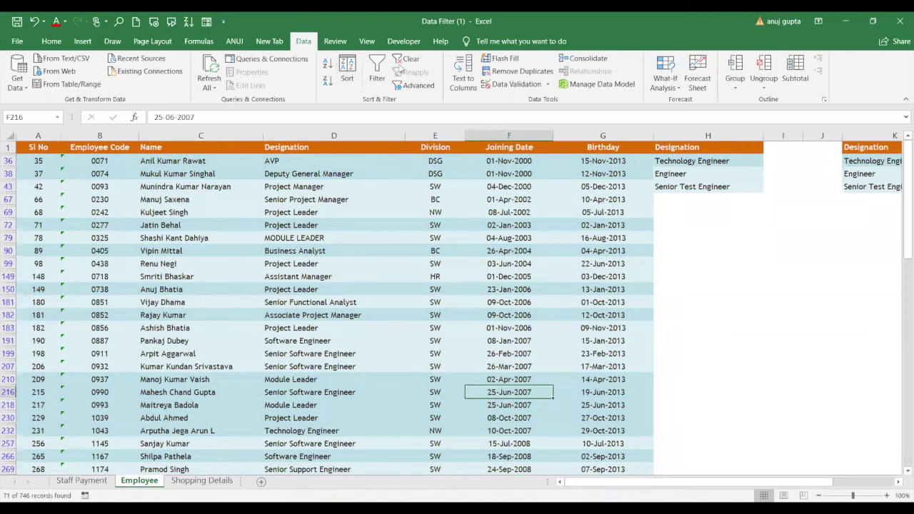
{"action": "left_click", "coordinate": [405, 61]}
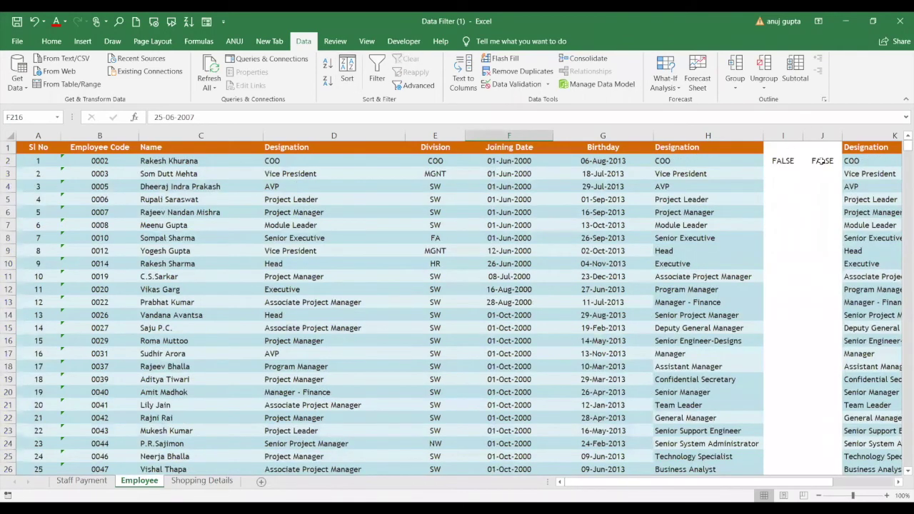
Step: Fill J2's month-match IF formula down column J and select row 36, which shows TRUE
{"action": "left_click", "coordinate": [822, 160]}
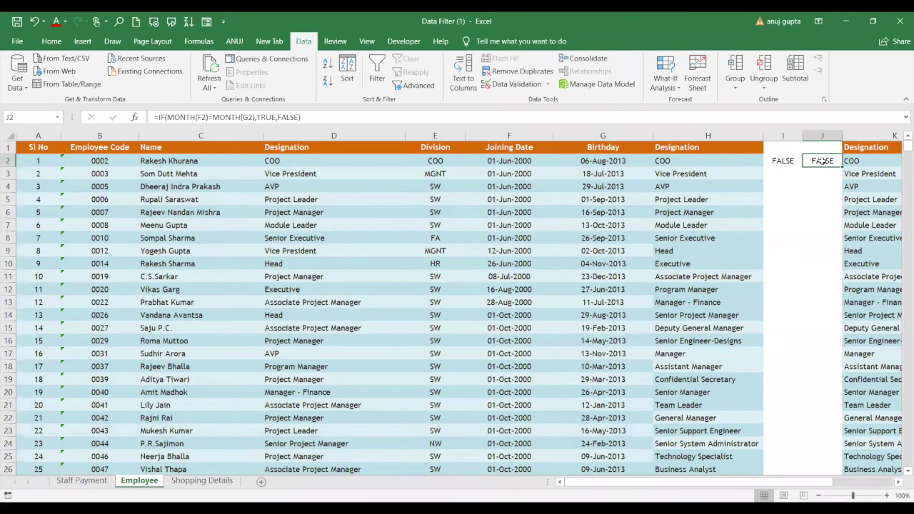
{"action": "double_click", "coordinate": [842, 167]}
{"action": "left_click", "coordinate": [813, 327]}
{"action": "key", "text": "Down"}
{"action": "key", "text": "Down"}
{"action": "key", "text": "Down"}
{"action": "key", "text": "Down"}
{"action": "key", "text": "Down"}
{"action": "key", "text": "Down"}
{"action": "key", "text": "Down"}
{"action": "key", "text": "Down"}
{"action": "key", "text": "Down"}
{"action": "key", "text": "Down"}
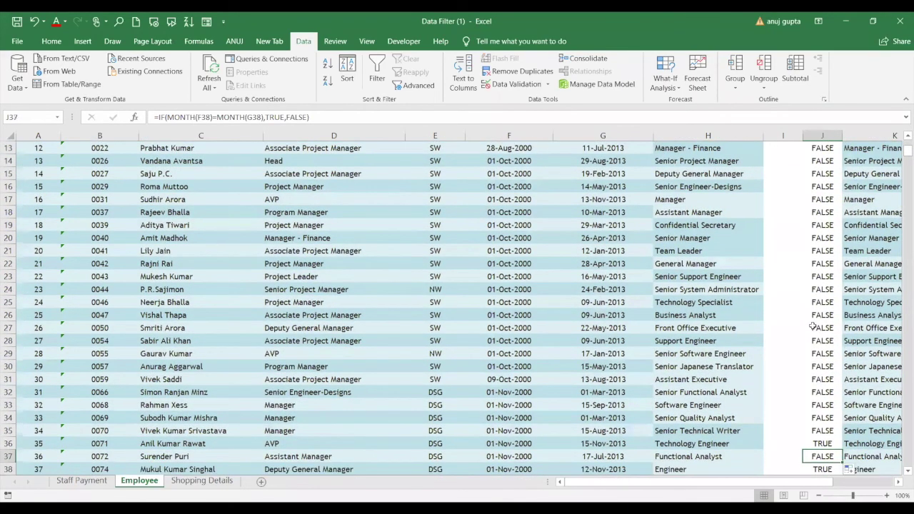
{"action": "key", "text": "Up"}
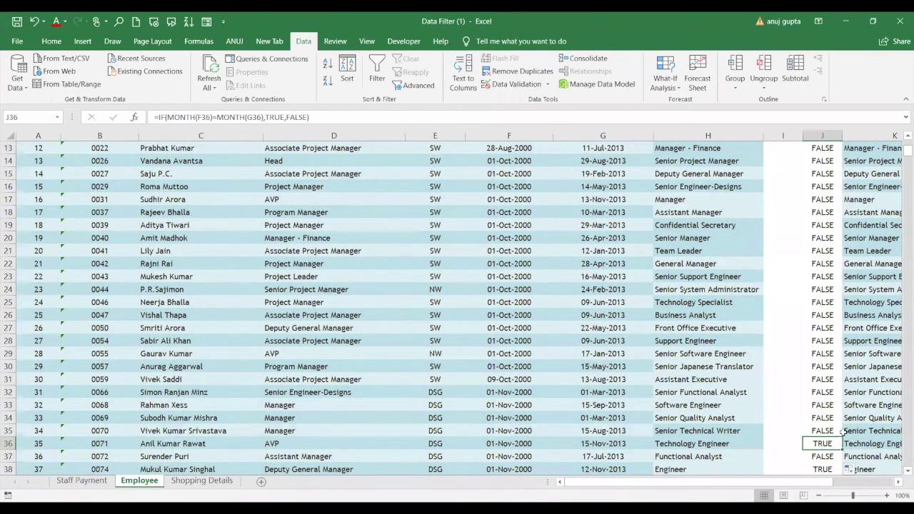
{"action": "left_click_drag", "start_coordinate": [820, 444], "coordinate": [112, 442]}
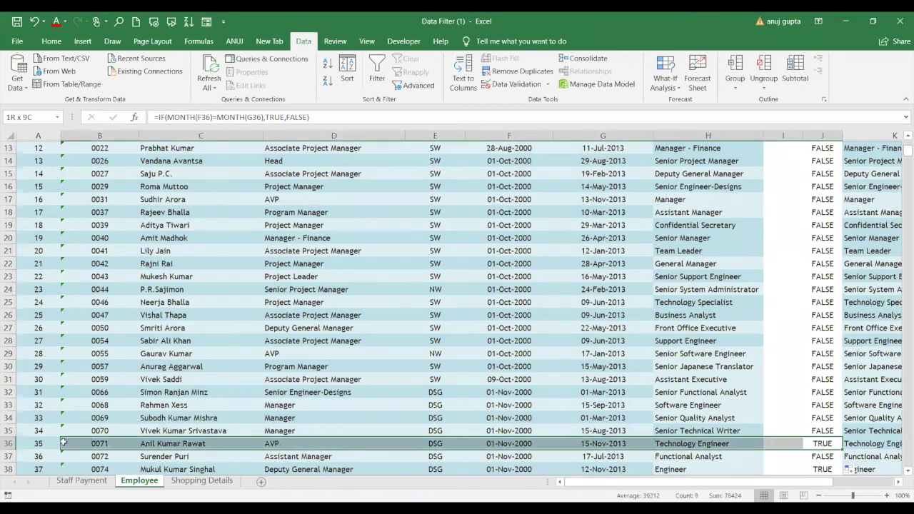
{"action": "left_click_drag", "start_coordinate": [111, 443], "coordinate": [53, 443]}
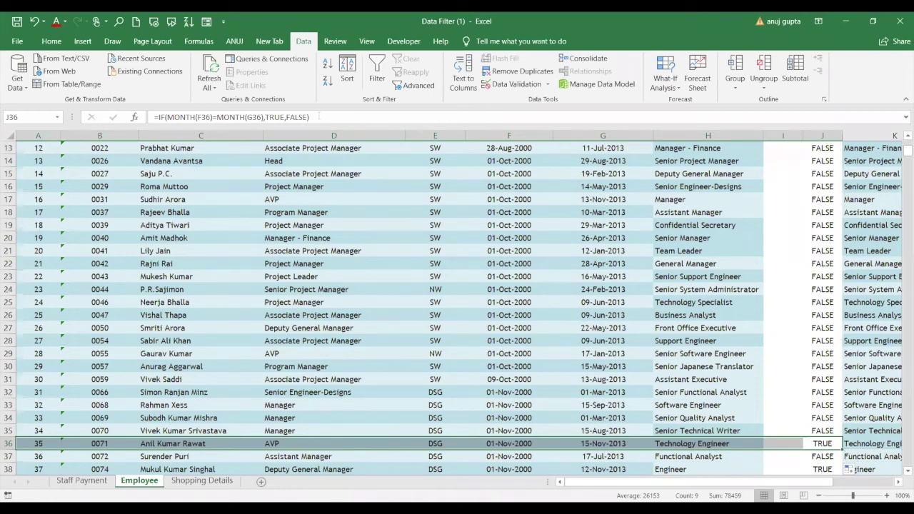
Step: Open J36's =IF(MONTH(F36)=MONTH(G36),TRUE,FALSE) formula in the formula bar for editing
{"action": "triple_click", "coordinate": [320, 118]}
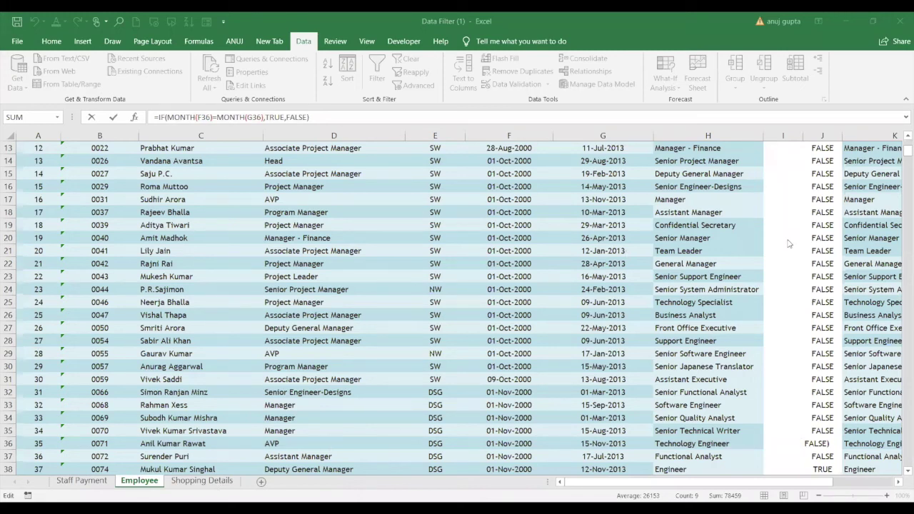
Step: Change J36's formula to reference column J and dismiss the circular-reference warning
{"action": "key", "text": "Home"}
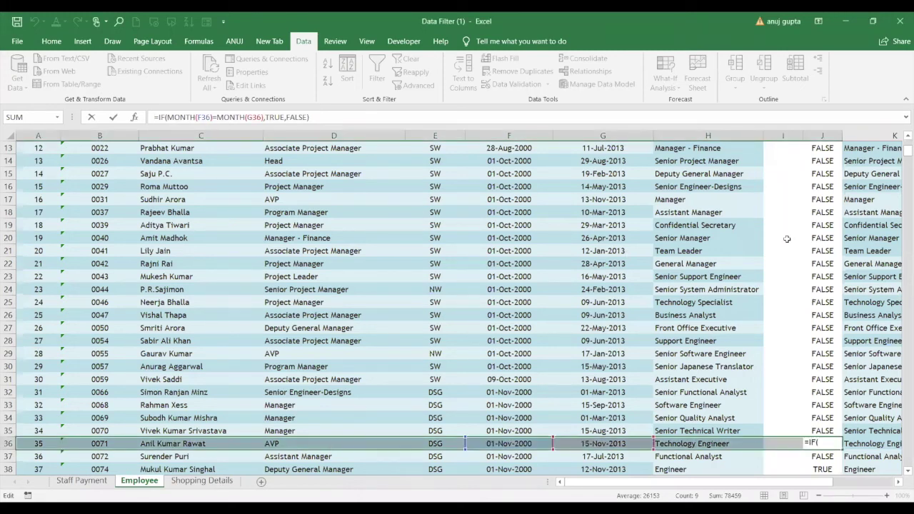
{"action": "left_click", "coordinate": [785, 225]}
{"action": "key", "text": "BackSpace"}
{"action": "left_click", "coordinate": [833, 225]}
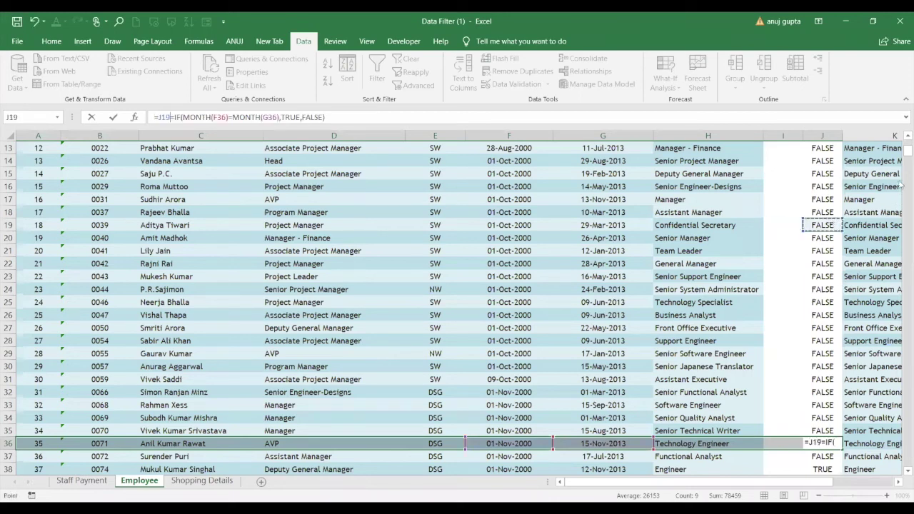
{"action": "left_click", "coordinate": [905, 135]}
{"action": "scroll", "coordinate": [900, 135], "scroll_direction": "up", "scroll_amount": 4}
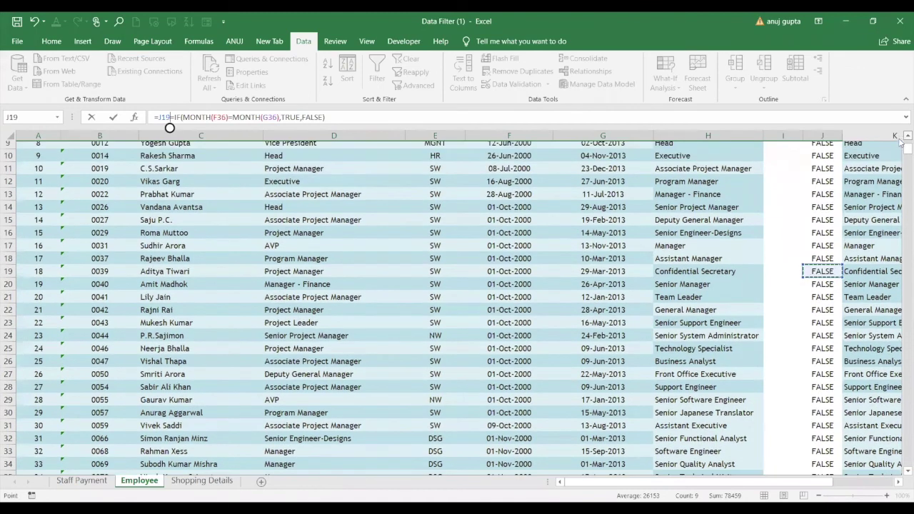
{"action": "left_click", "coordinate": [839, 135]}
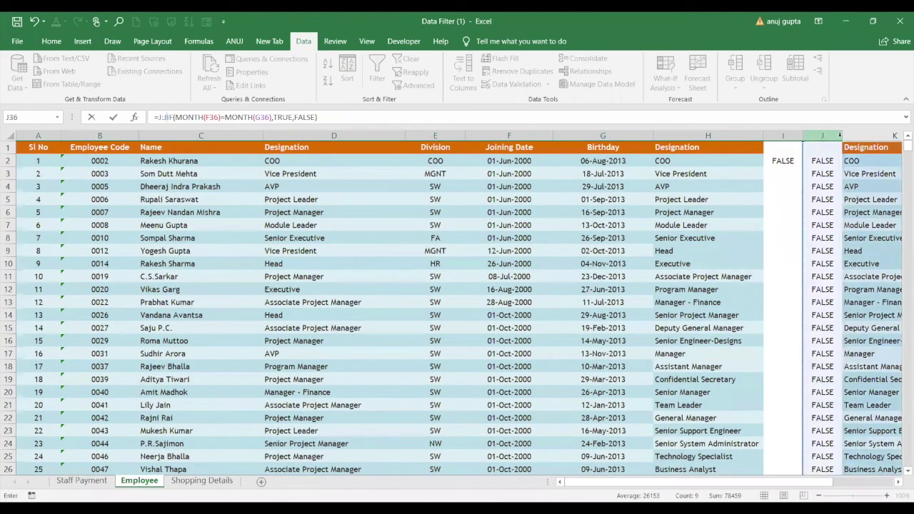
{"action": "key", "text": "Return"}
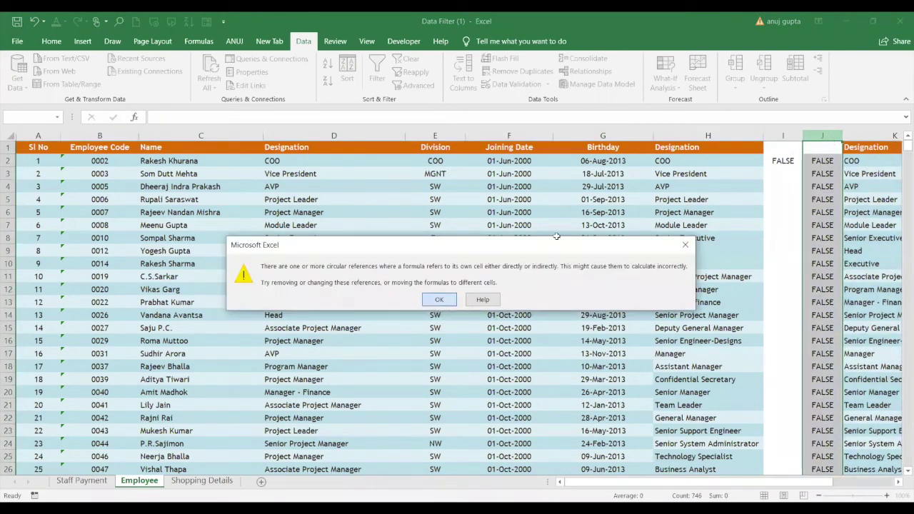
{"action": "left_click", "coordinate": [438, 300]}
Step: Delete the contents of columns I and J, then select I3
{"action": "left_click", "coordinate": [786, 136]}
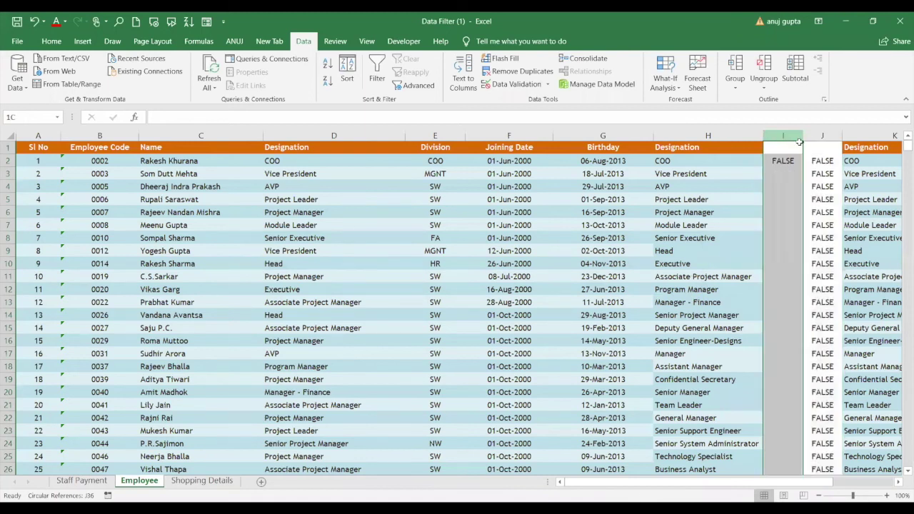
{"action": "key", "text": "Delete"}
{"action": "left_click", "coordinate": [789, 170]}
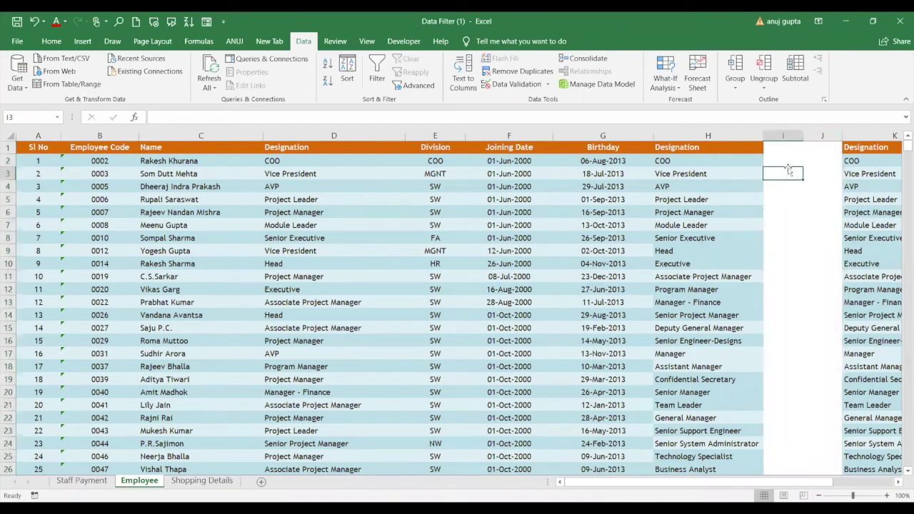
Step: Start the I3 formula =AND(DAY(F2)=DAY, dismissing two missing-parenthesis errors
{"action": "type", "text": "="}
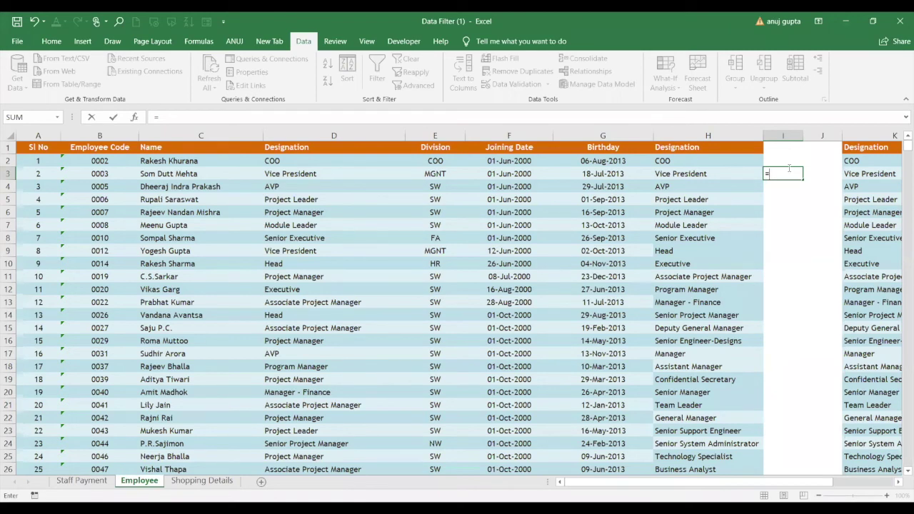
{"action": "type", "text": "AND("}
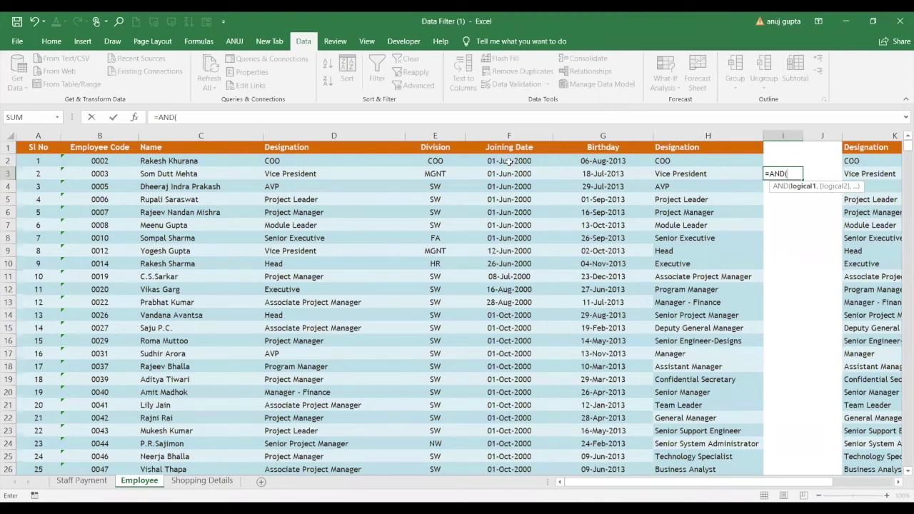
{"action": "type", "text": "DAY("}
{"action": "left_click", "coordinate": [503, 162]}
{"action": "type", "text": ")"}
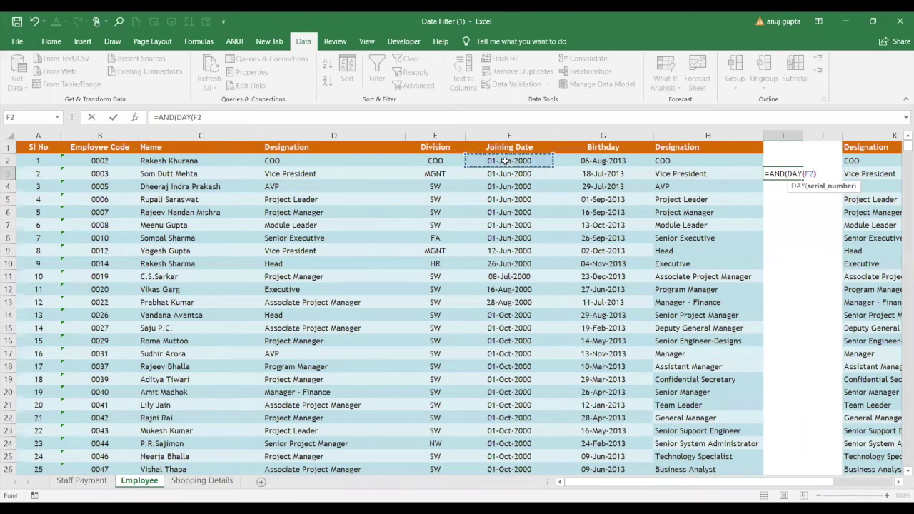
{"action": "type", "text": "="}
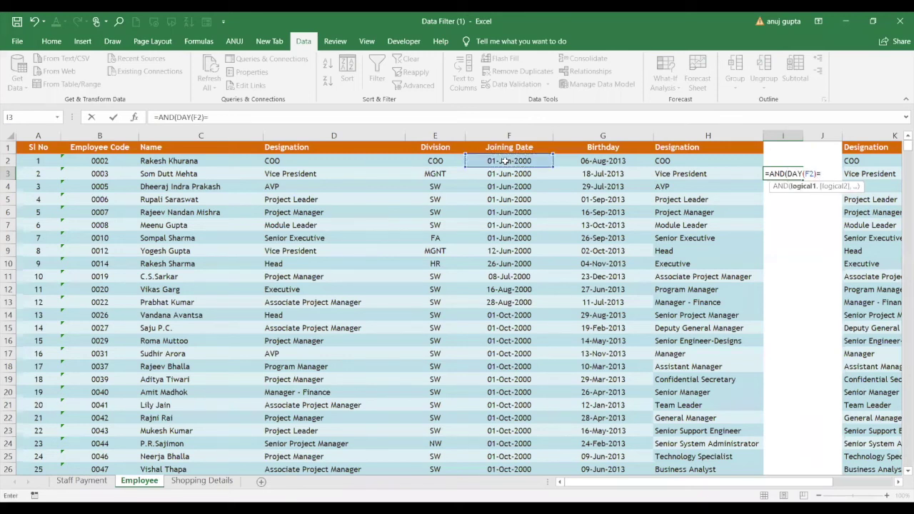
{"action": "type", "text": "day"}
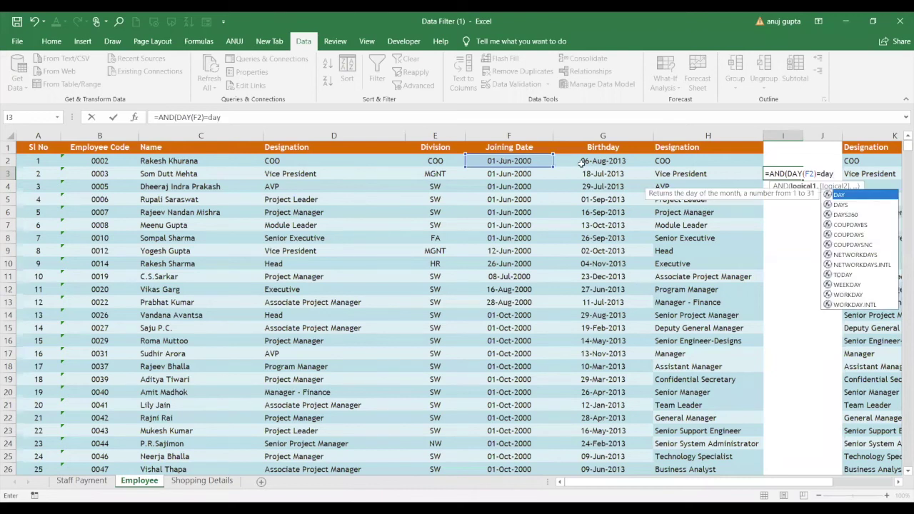
{"action": "key", "text": "Return"}
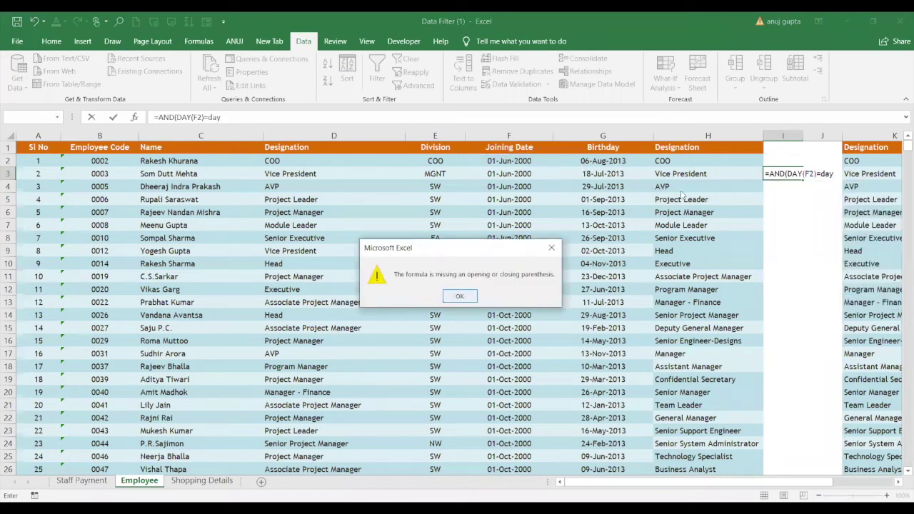
{"action": "left_click", "coordinate": [466, 297]}
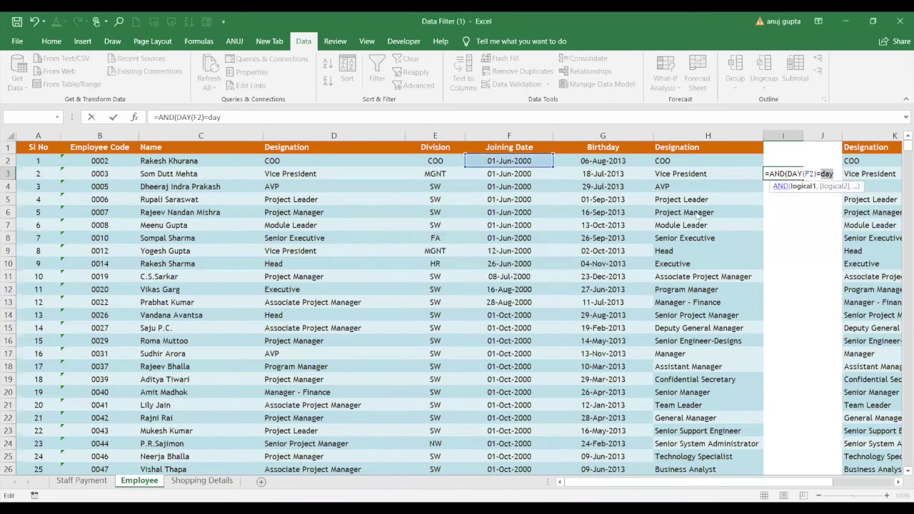
{"action": "key", "text": "Return"}
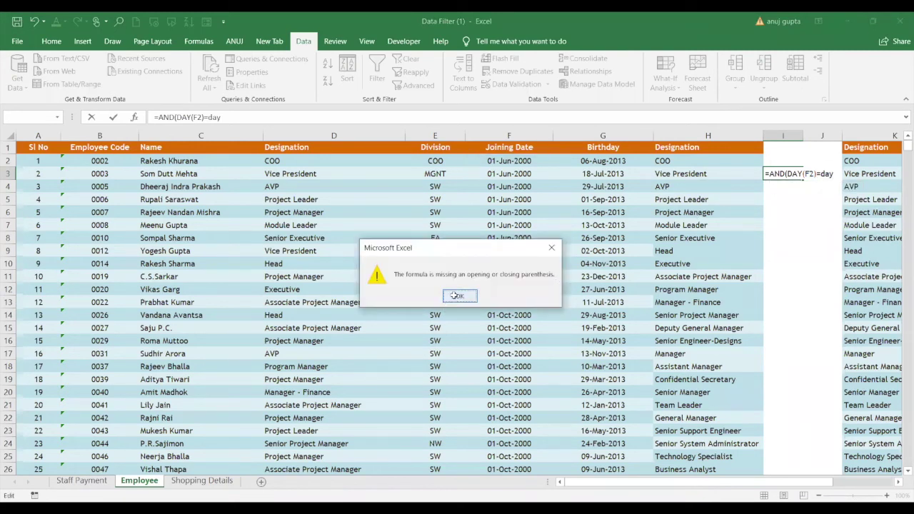
{"action": "left_click", "coordinate": [458, 297]}
Step: Complete it as =AND(DAY(F2)=DAY(G2),MONTH(F2)=MONTH(G2)) and enter it, giving FALSE
{"action": "type", "text": "da"}
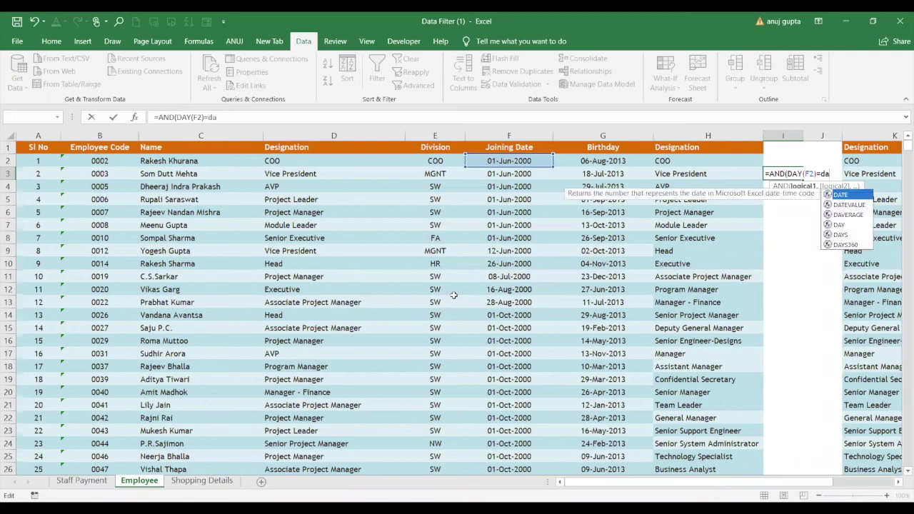
{"action": "key", "text": "Down"}
{"action": "key", "text": "Down"}
{"action": "key", "text": "Down"}
{"action": "key", "text": "Tab"}
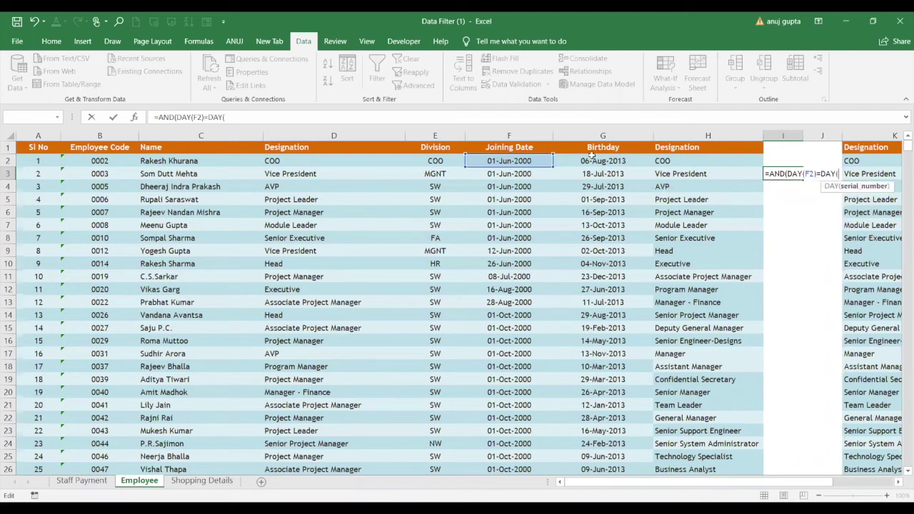
{"action": "left_click", "coordinate": [591, 158]}
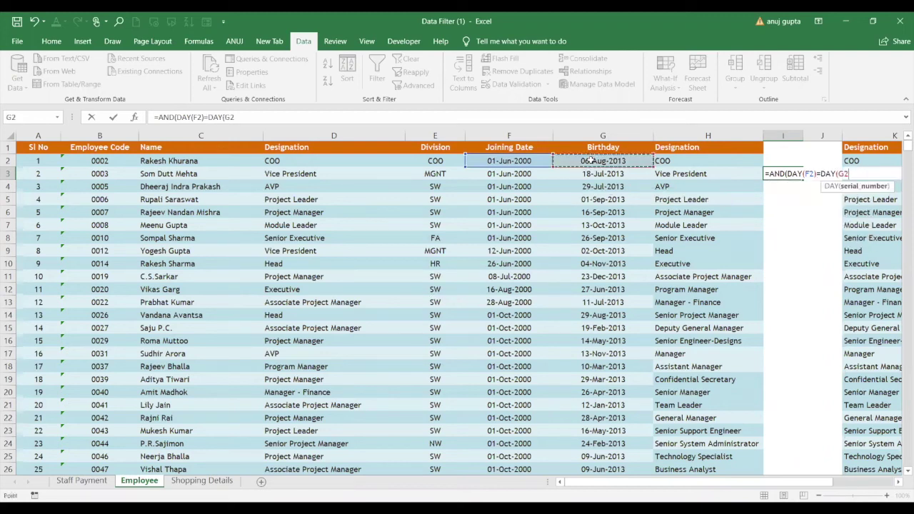
{"action": "type", "text": ")"}
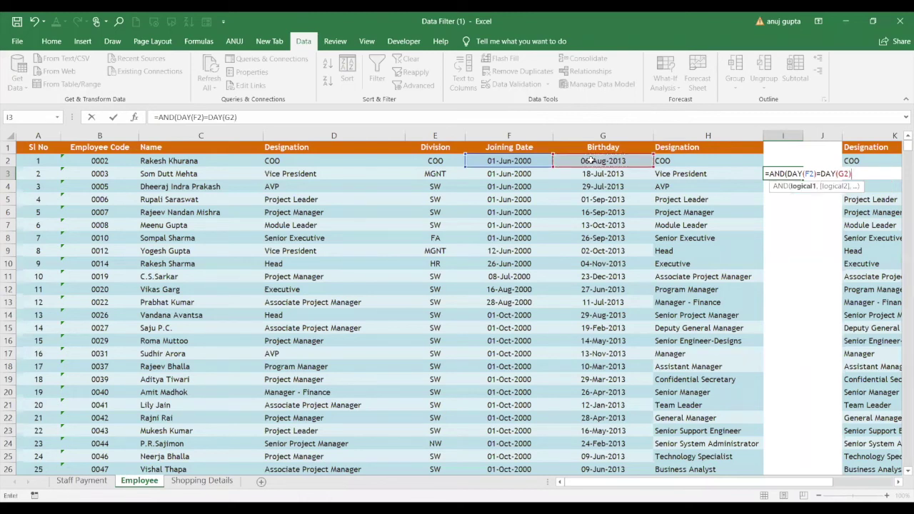
{"action": "type", "text": ","}
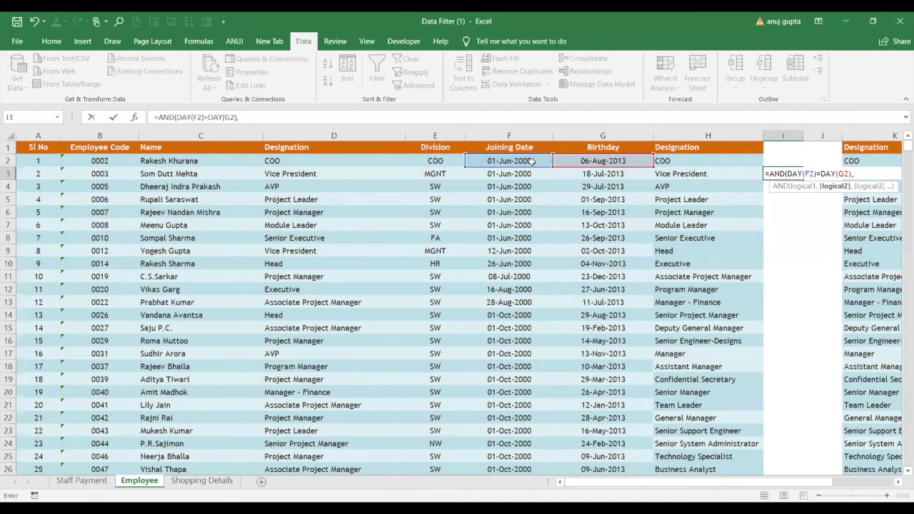
{"action": "type", "text": "MONTH("}
{"action": "left_click", "coordinate": [532, 163]}
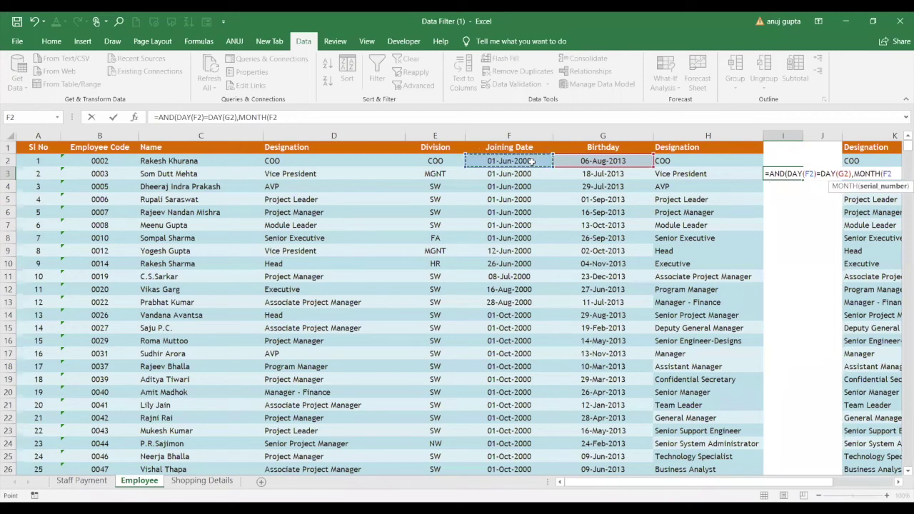
{"action": "type", "text": ")="}
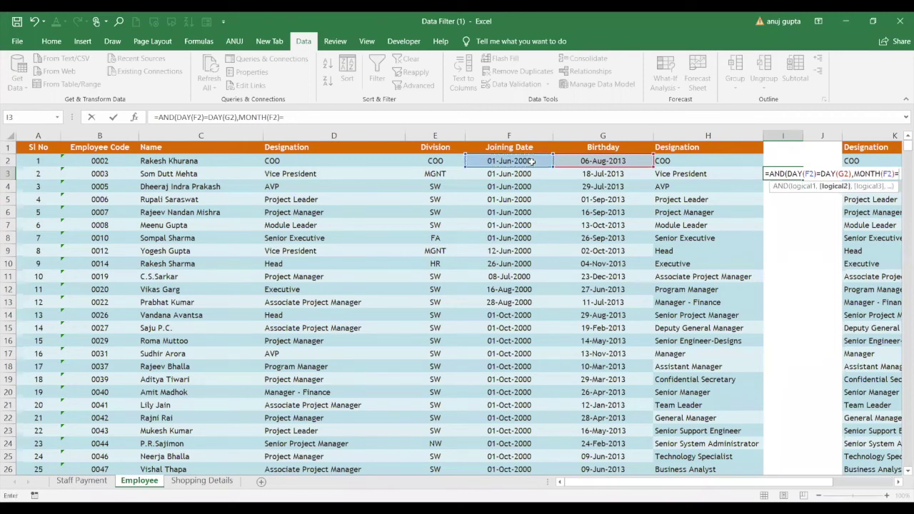
{"action": "type", "text": "MONTH("}
{"action": "left_click", "coordinate": [583, 161]}
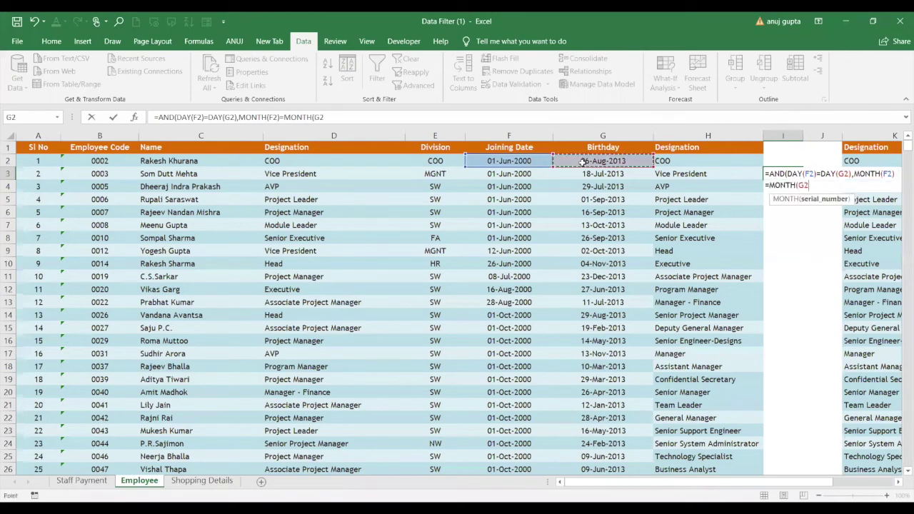
{"action": "type", "text": ")"}
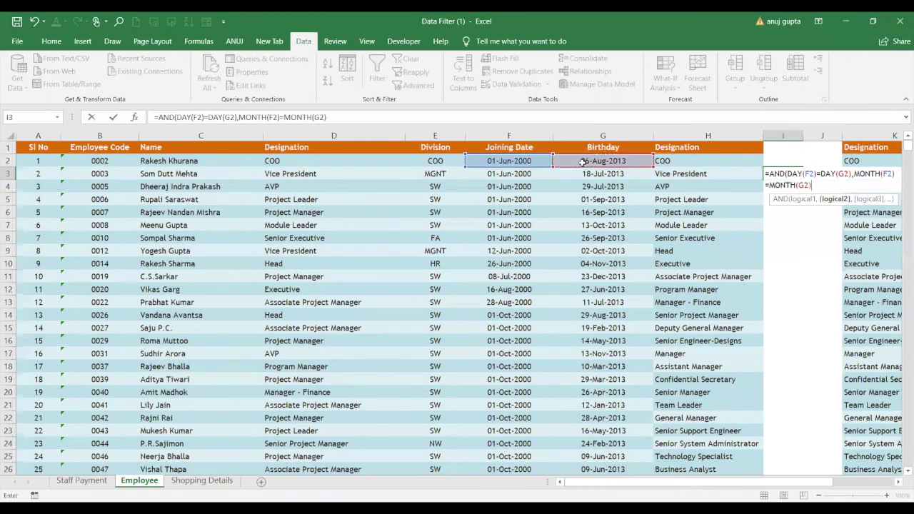
{"action": "type", "text": ")"}
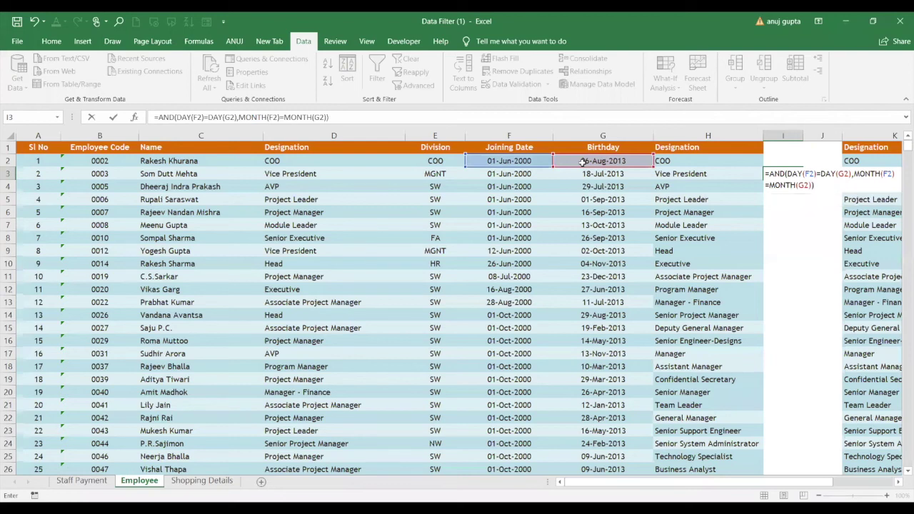
{"action": "key", "text": "Return"}
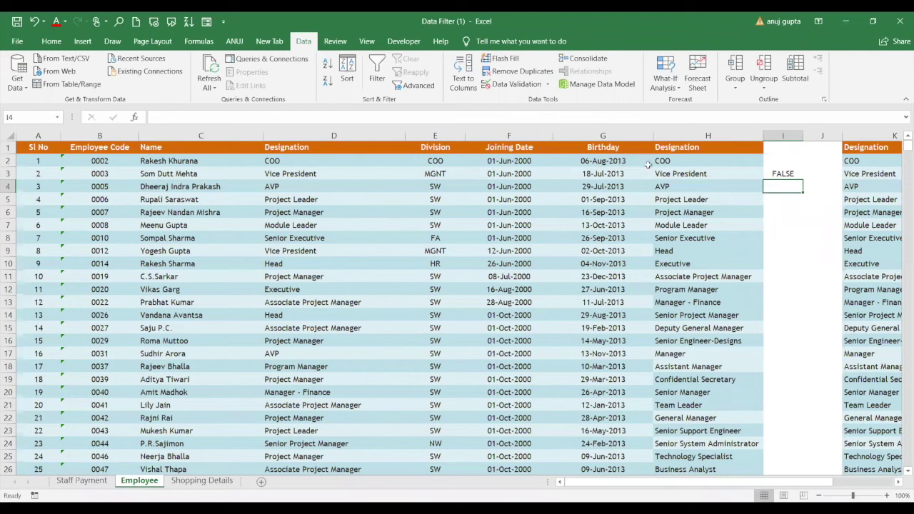
Step: Copy the I3 formula into I2, then delete the resulting #VALUE! result
{"action": "left_click", "coordinate": [776, 175]}
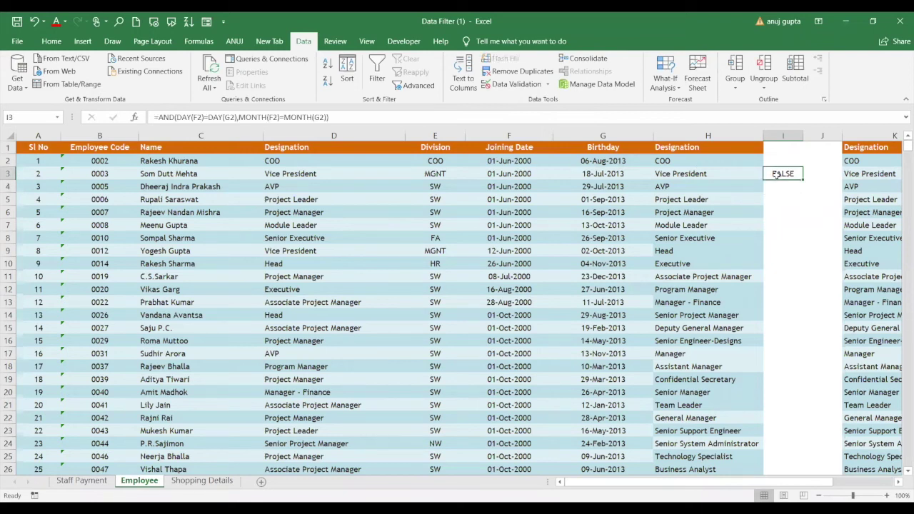
{"action": "key", "text": "ctrl+c"}
{"action": "left_click", "coordinate": [775, 162]}
{"action": "key", "text": "ctrl+v"}
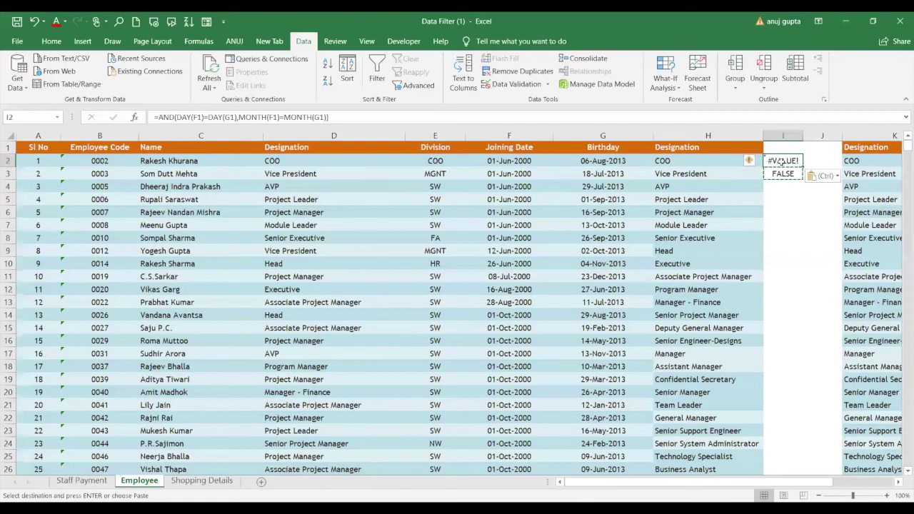
{"action": "key", "text": "Delete"}
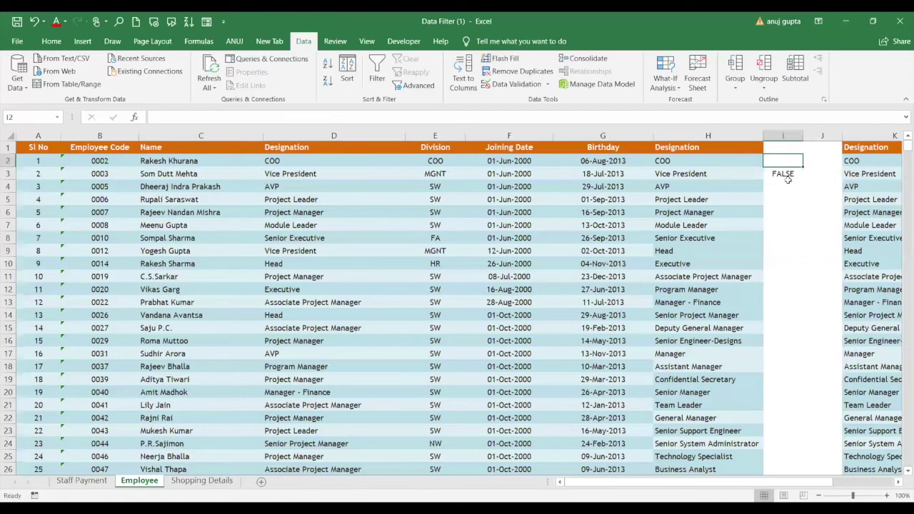
Step: Fill the date-match formula down column I and check the results
{"action": "left_click", "coordinate": [791, 175]}
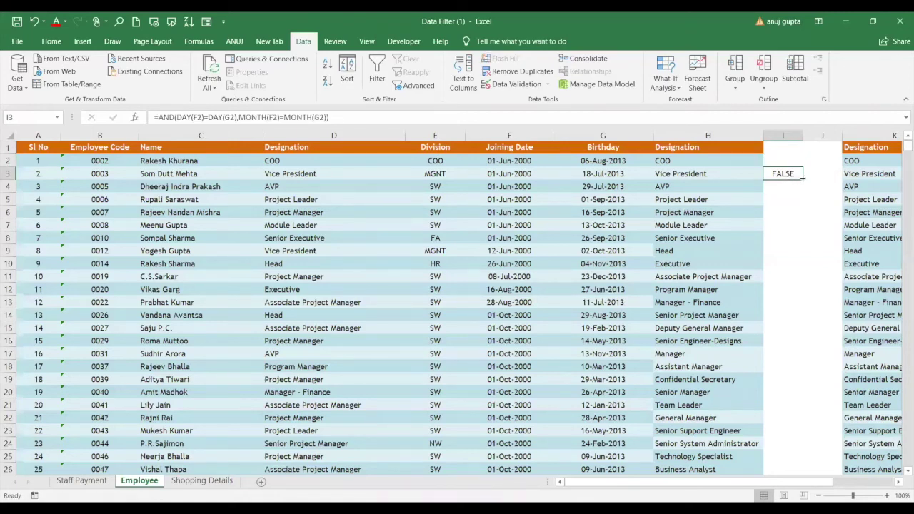
{"action": "double_click", "coordinate": [802, 179]}
{"action": "left_click", "coordinate": [781, 291]}
{"action": "key", "text": "Down"}
{"action": "key", "text": "Down"}
{"action": "key", "text": "Down"}
{"action": "key", "text": "Down"}
{"action": "key", "text": "Down"}
{"action": "key", "text": "Down"}
{"action": "key", "text": "Down"}
{"action": "key", "text": "Down"}
{"action": "key", "text": "Down"}
{"action": "key", "text": "Down"}
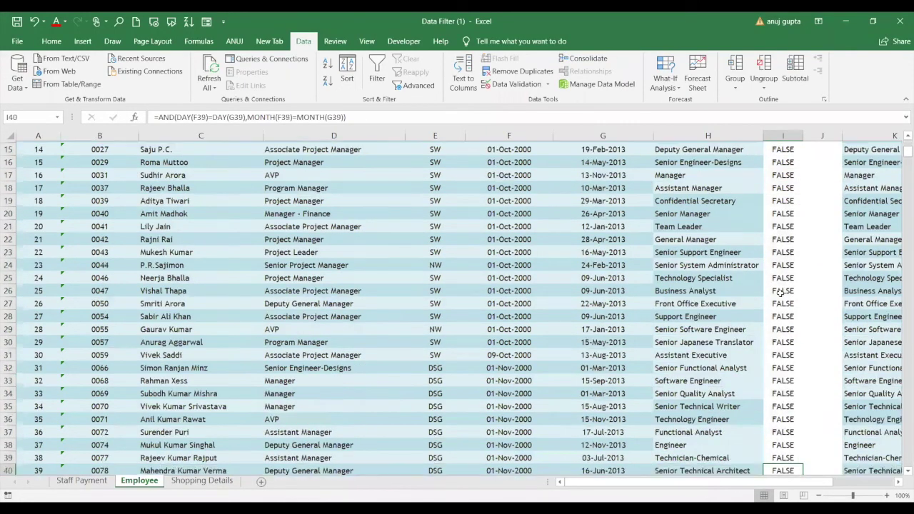
{"action": "key", "text": "Down"}
{"action": "key", "text": "Down"}
{"action": "key", "text": "Down"}
{"action": "key", "text": "Down"}
{"action": "key", "text": "Down"}
{"action": "key", "text": "Down"}
{"action": "key", "text": "Down"}
{"action": "key", "text": "Down"}
{"action": "key", "text": "Down"}
{"action": "key", "text": "Down"}
{"action": "key", "text": "Down"}
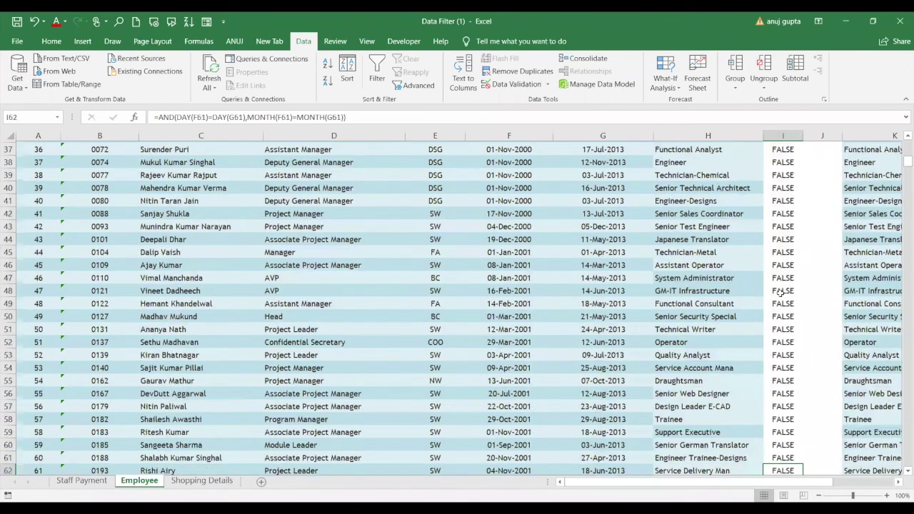
{"action": "key", "text": "Down"}
{"action": "key", "text": "Down"}
{"action": "key", "text": "Down"}
{"action": "key", "text": "Down"}
{"action": "key", "text": "Down"}
{"action": "key", "text": "Down"}
{"action": "key", "text": "Down"}
{"action": "key", "text": "Down"}
{"action": "key", "text": "Down"}
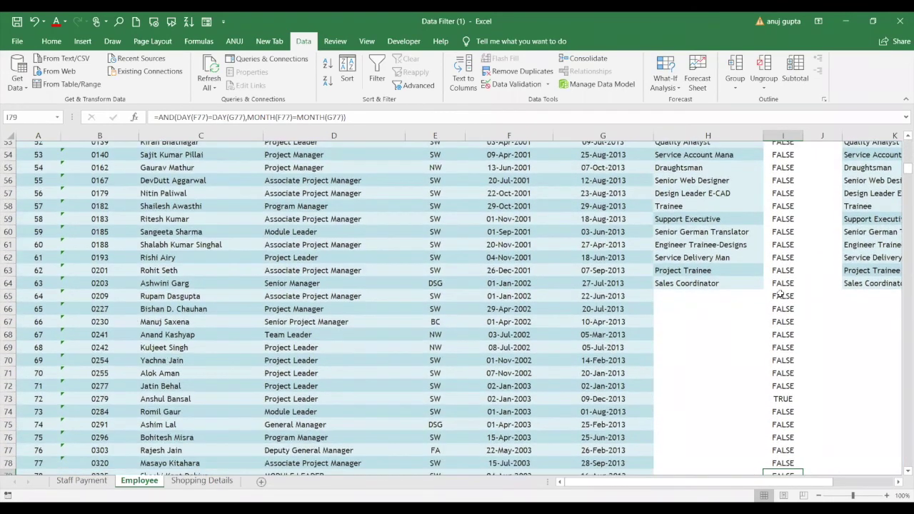
{"action": "key", "text": "Down"}
{"action": "key", "text": "Down"}
{"action": "key", "text": "Down"}
{"action": "key", "text": "Down"}
{"action": "key", "text": "Down"}
{"action": "key", "text": "Down"}
{"action": "key", "text": "Down"}
{"action": "key", "text": "Down"}
{"action": "key", "text": "Down"}
{"action": "key", "text": "Down"}
{"action": "key", "text": "Down"}
{"action": "key", "text": "Down"}
{"action": "key", "text": "Down"}
{"action": "key", "text": "Down"}
{"action": "key", "text": "Down"}
{"action": "key", "text": "Down"}
{"action": "key", "text": "Down"}
{"action": "key", "text": "Down"}
{"action": "key", "text": "Down"}
{"action": "key", "text": "Down"}
{"action": "key", "text": "Down"}
{"action": "key", "text": "Down"}
{"action": "key", "text": "Down"}
{"action": "key", "text": "Down"}
{"action": "key", "text": "Down"}
{"action": "key", "text": "Down"}
{"action": "key", "text": "Down"}
{"action": "key", "text": "Down"}
{"action": "key", "text": "Down"}
{"action": "key", "text": "Down"}
{"action": "key", "text": "Down"}
{"action": "key", "text": "Down"}
{"action": "key", "text": "Down"}
{"action": "key", "text": "Down"}
{"action": "key", "text": "Up"}
{"action": "key", "text": "Up"}
{"action": "key", "text": "Up"}
{"action": "key", "text": "Up"}
{"action": "key", "text": "Up"}
{"action": "key", "text": "Up"}
{"action": "key", "text": "Up"}
{"action": "key", "text": "Up"}
{"action": "key", "text": "Up"}
{"action": "key", "text": "Up"}
{"action": "key", "text": "Up"}
{"action": "key", "text": "Up"}
{"action": "key", "text": "Up"}
{"action": "key", "text": "Up"}
{"action": "key", "text": "Up"}
{"action": "key", "text": "Up"}
{"action": "key", "text": "Up"}
{"action": "key", "text": "Up"}
{"action": "key", "text": "Up"}
{"action": "key", "text": "Up"}
{"action": "key", "text": "Up"}
{"action": "key", "text": "Up"}
{"action": "key", "text": "Up"}
{"action": "key", "text": "Up"}
{"action": "key", "text": "Up"}
{"action": "key", "text": "Up"}
{"action": "key", "text": "Up"}
{"action": "key", "text": "Up"}
{"action": "key", "text": "Up"}
{"action": "key", "text": "Up"}
{"action": "key", "text": "Up"}
{"action": "key", "text": "Up"}
{"action": "key", "text": "Up"}
{"action": "key", "text": "Up"}
{"action": "key", "text": "Up"}
{"action": "key", "text": "Up"}
{"action": "key", "text": "Up"}
{"action": "key", "text": "Up"}
{"action": "key", "text": "Up"}
{"action": "key", "text": "Up"}
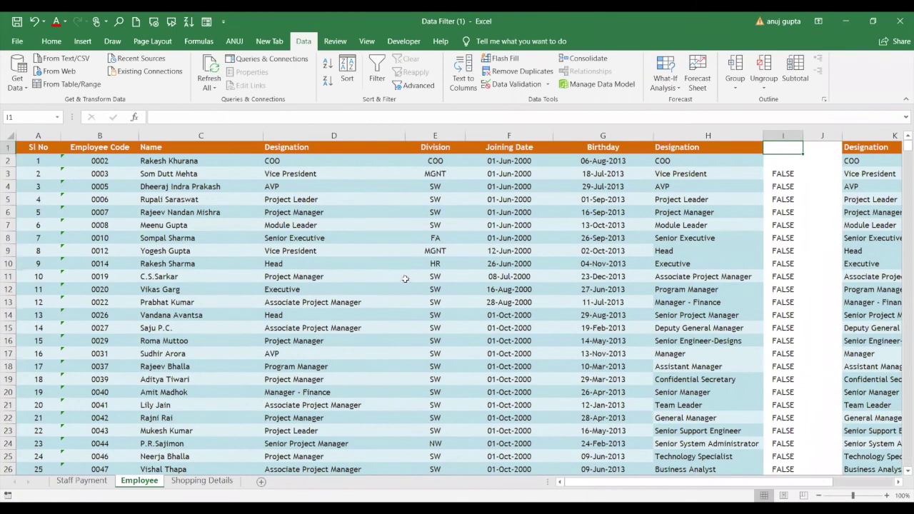
Step: Copy joining dates F3 and F2 over birthdays G3 and G2, making them 01-Jun-2000
{"action": "left_click", "coordinate": [516, 174]}
{"action": "key", "text": "ctrl+c"}
{"action": "left_click", "coordinate": [613, 174]}
{"action": "key", "text": "ctrl+v"}
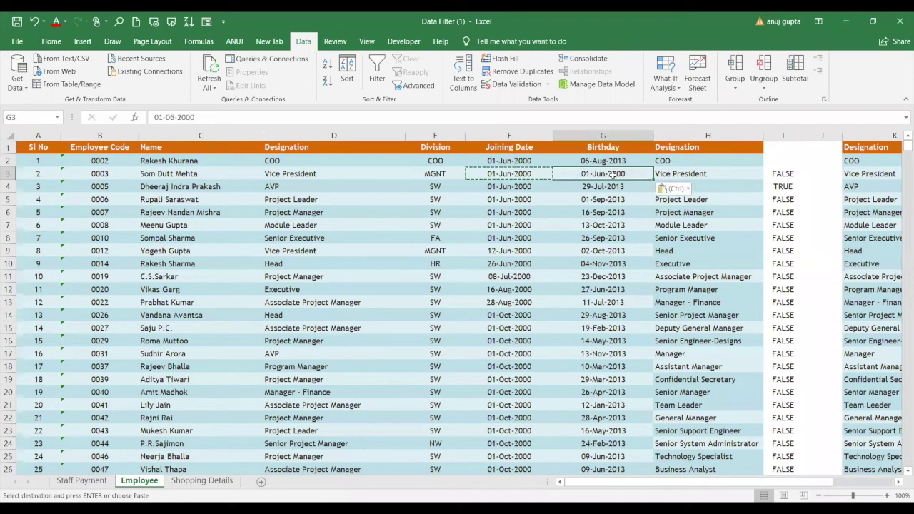
{"action": "left_click", "coordinate": [613, 201]}
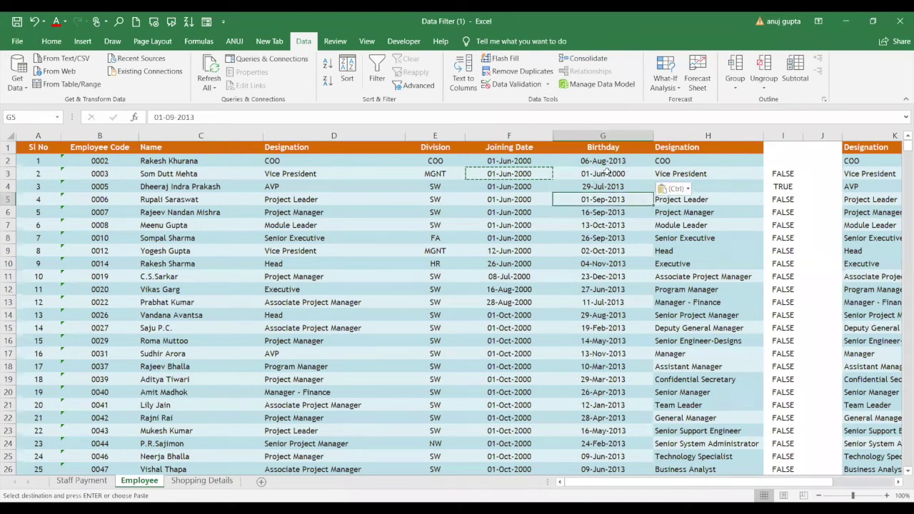
{"action": "left_click", "coordinate": [607, 175]}
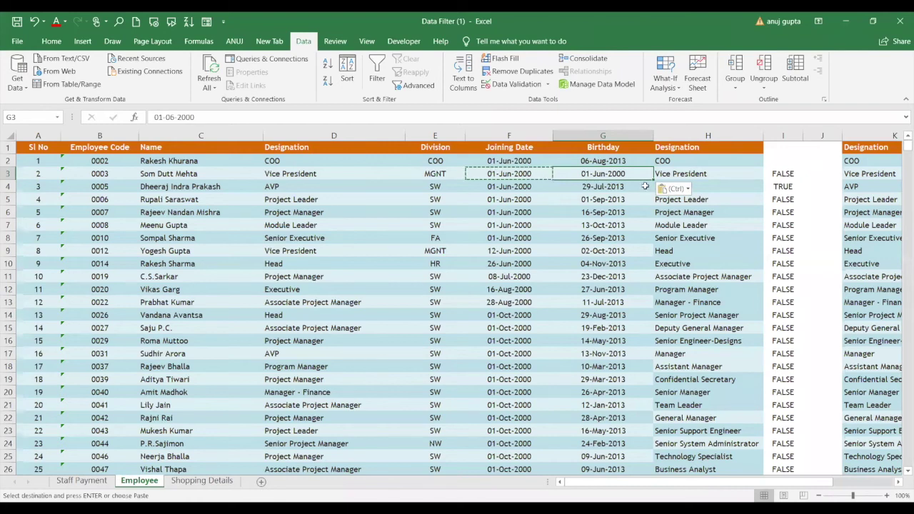
{"action": "left_click", "coordinate": [544, 161]}
{"action": "key", "text": "ctrl+c"}
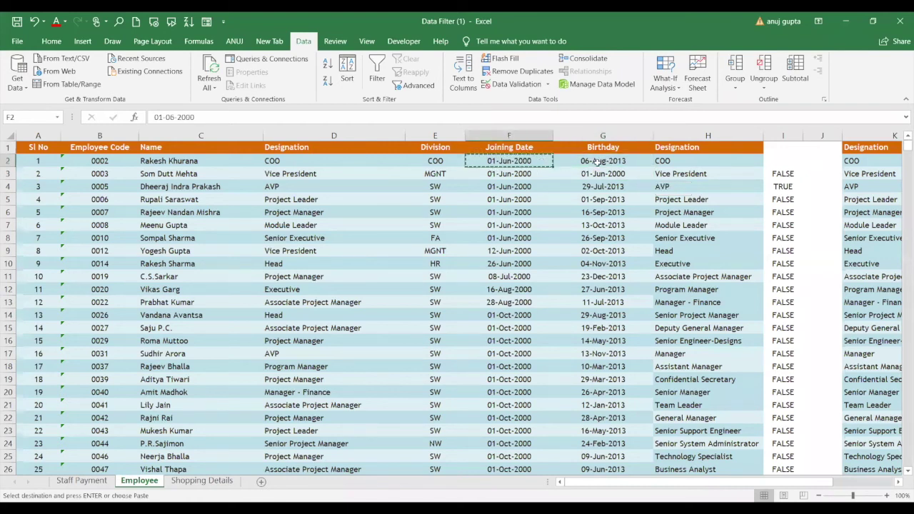
{"action": "left_click", "coordinate": [598, 161]}
{"action": "key", "text": "ctrl+v"}
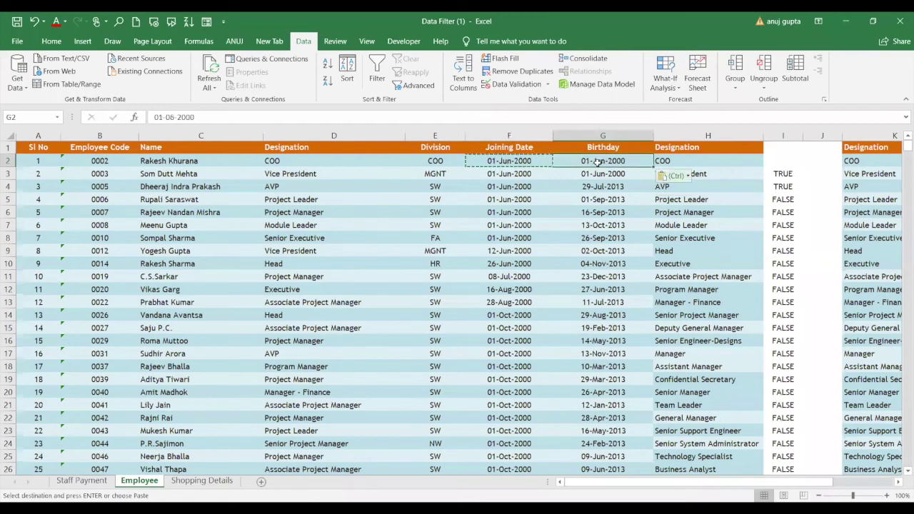
{"action": "key", "text": "ctrl"}
{"action": "key", "text": "Escape"}
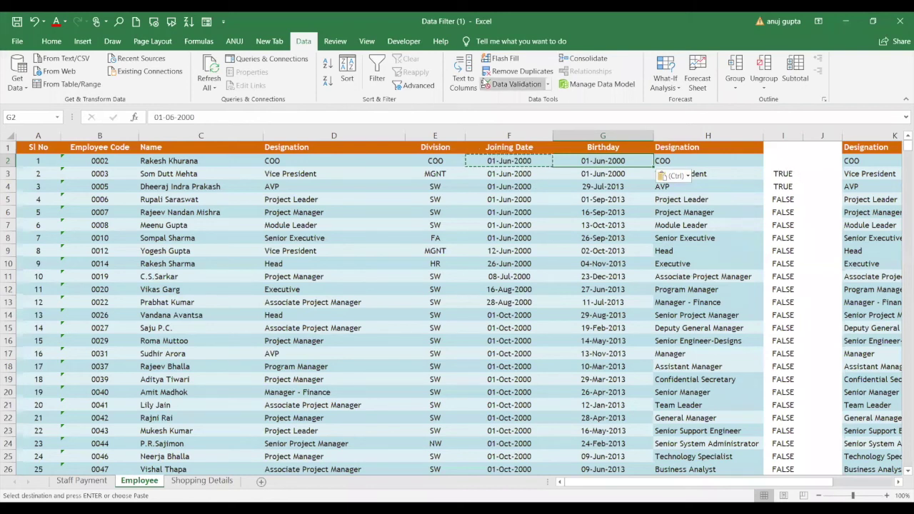
Step: Run an Advanced Filter with criteria range $I$1:$I$3, then select results I3:I26
{"action": "left_click", "coordinate": [412, 85]}
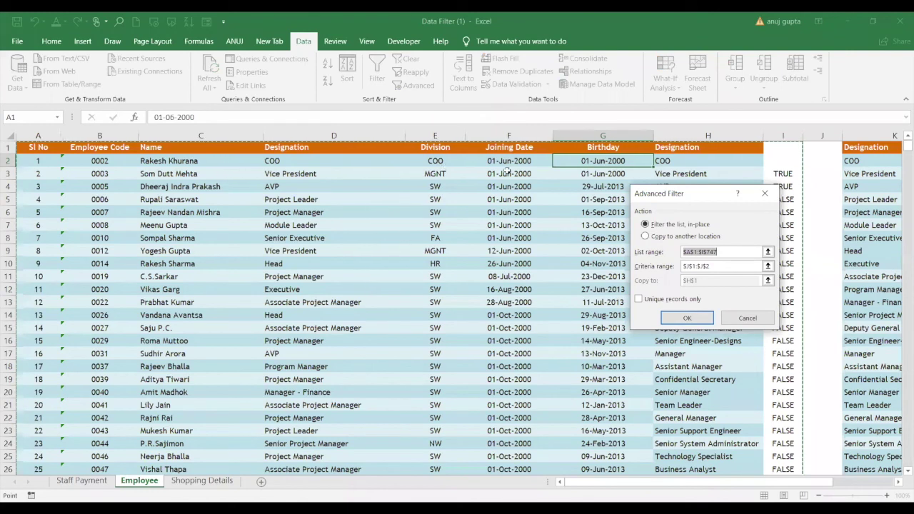
{"action": "left_click", "coordinate": [728, 267]}
{"action": "left_click", "coordinate": [728, 266]}
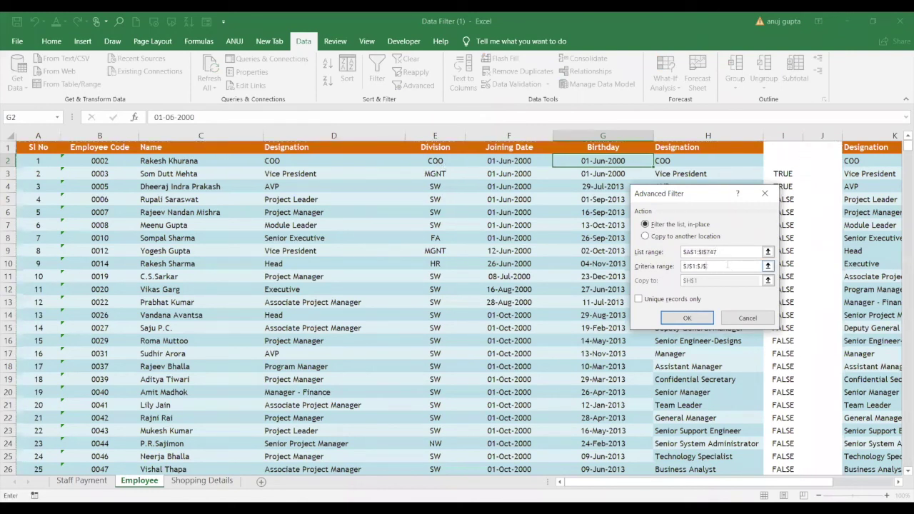
{"action": "key", "text": "BackSpace"}
{"action": "key", "text": "BackSpace"}
{"action": "key", "text": "BackSpace"}
{"action": "left_click_drag", "start_coordinate": [788, 149], "coordinate": [786, 175]}
{"action": "left_click", "coordinate": [677, 321]}
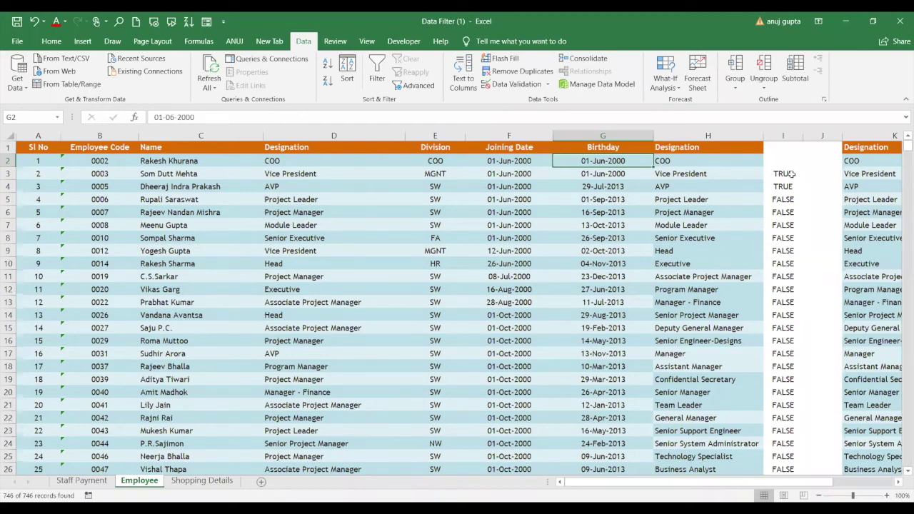
{"action": "left_click_drag", "start_coordinate": [786, 174], "coordinate": [793, 471]}
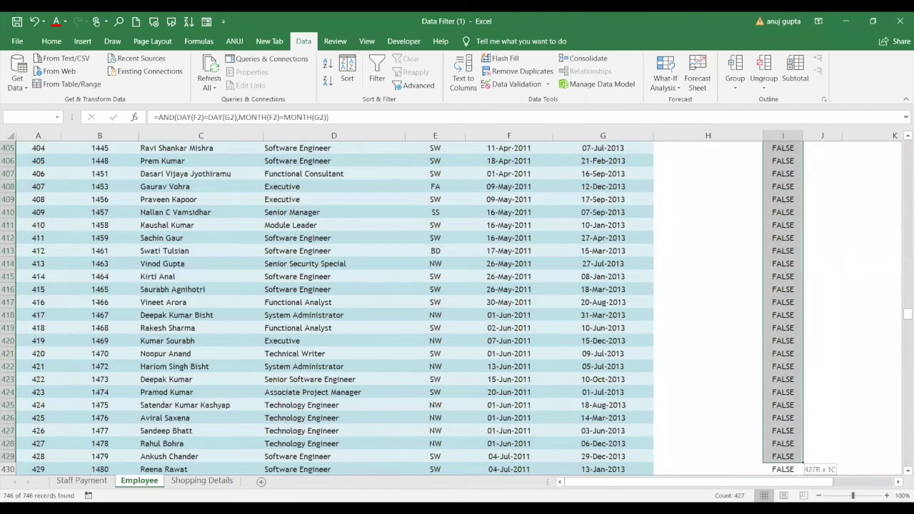
Step: Clear the formula results from column I and select I2
{"action": "key", "text": "Delete"}
{"action": "scroll", "coordinate": [816, 306], "scroll_direction": "up", "scroll_amount": 6}
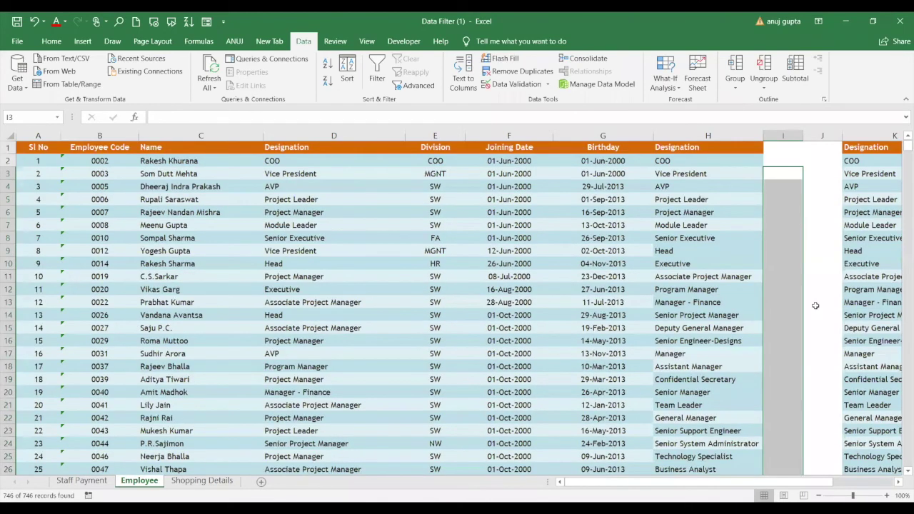
{"action": "left_click", "coordinate": [780, 135]}
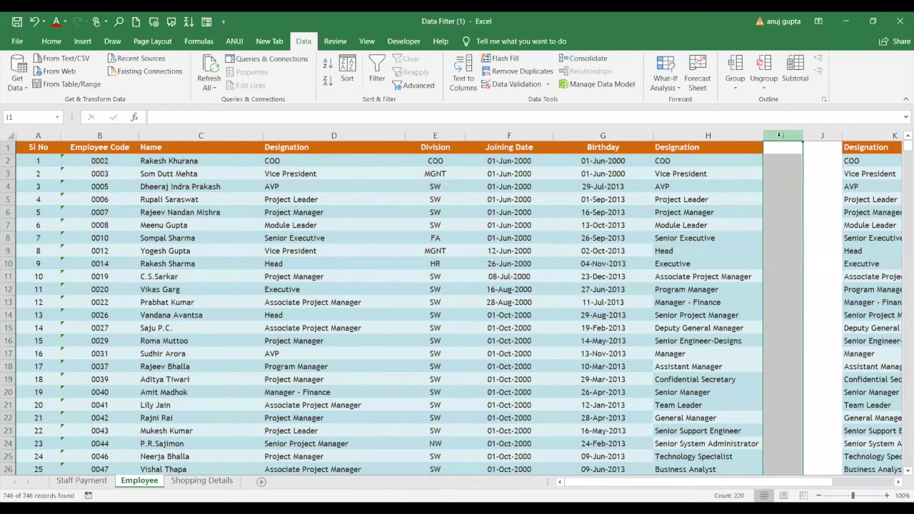
{"action": "left_click", "coordinate": [776, 170]}
{"action": "left_click", "coordinate": [773, 160]}
Step: In I2, start =AND(DAY(F2)=DAY(G2) to compare the joining and birthday days
{"action": "type", "text": "="}
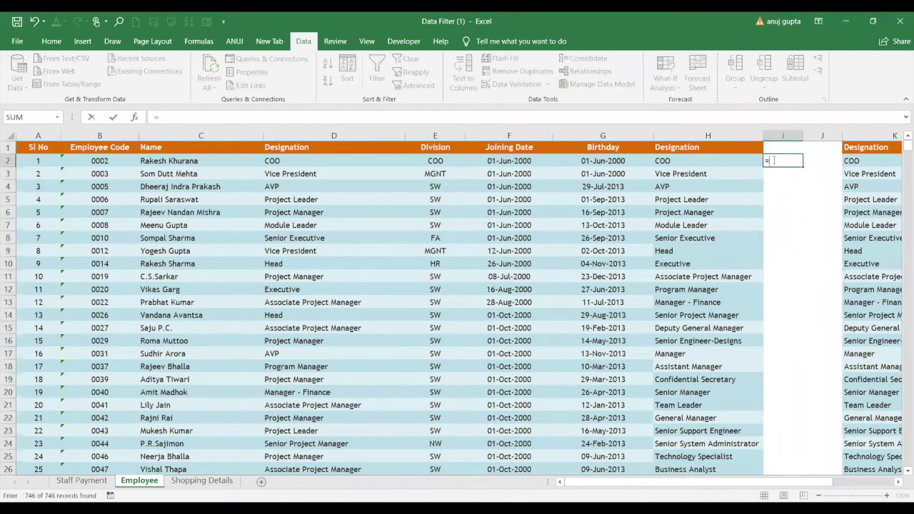
{"action": "type", "text": "AND("}
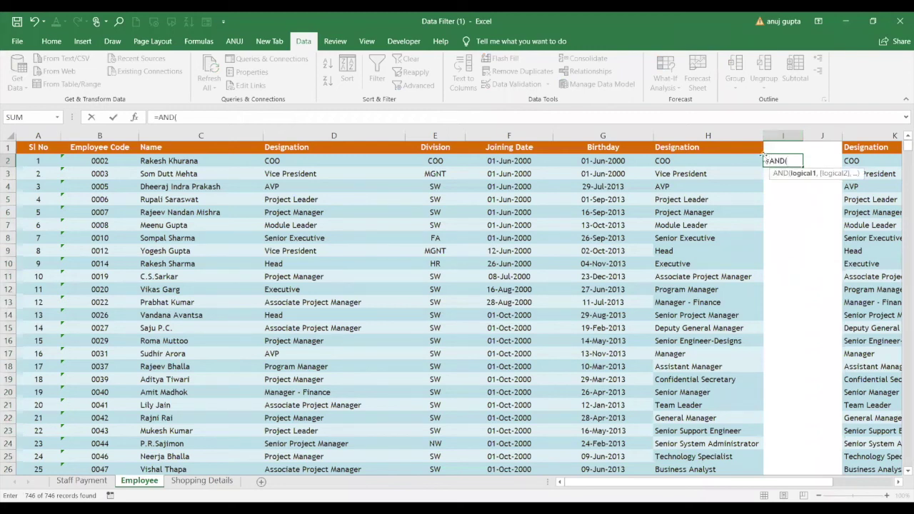
{"action": "type", "text": "DAY("}
{"action": "left_click", "coordinate": [525, 161]}
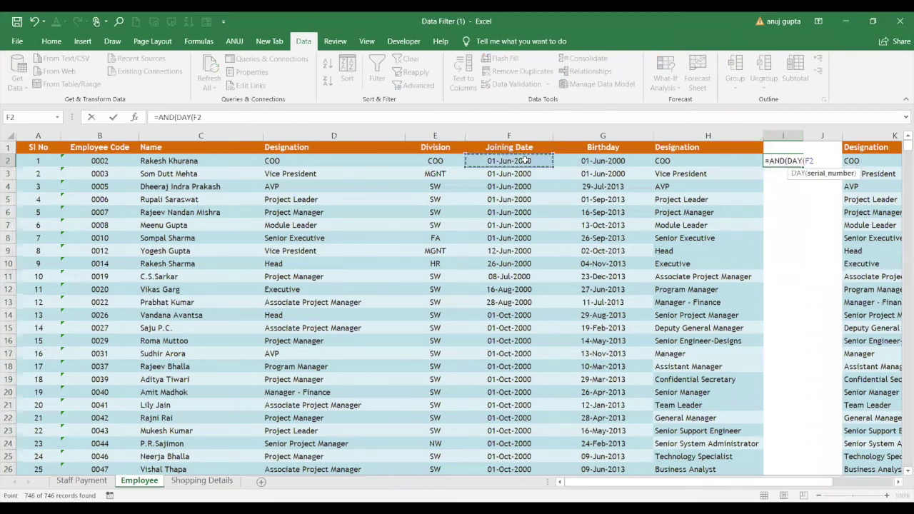
{"action": "type", "text": ")="}
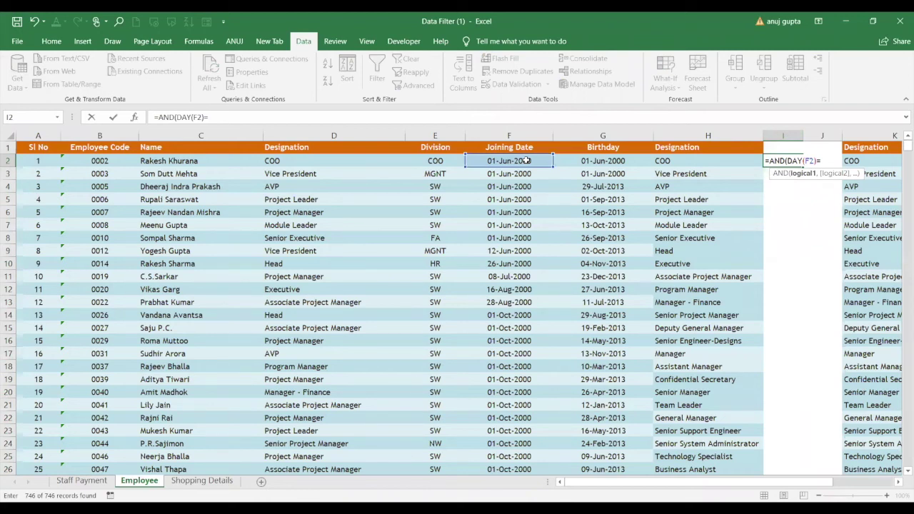
{"action": "type", "text": "DAY("}
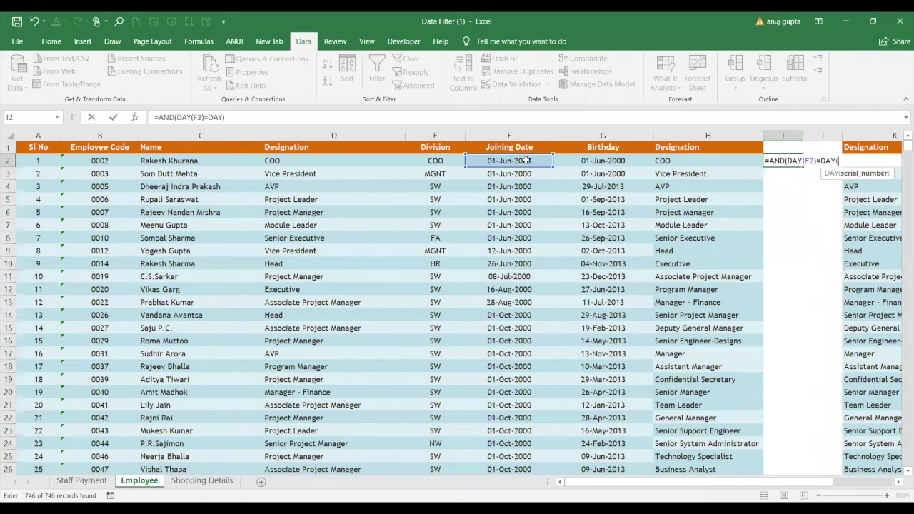
{"action": "left_click", "coordinate": [582, 162]}
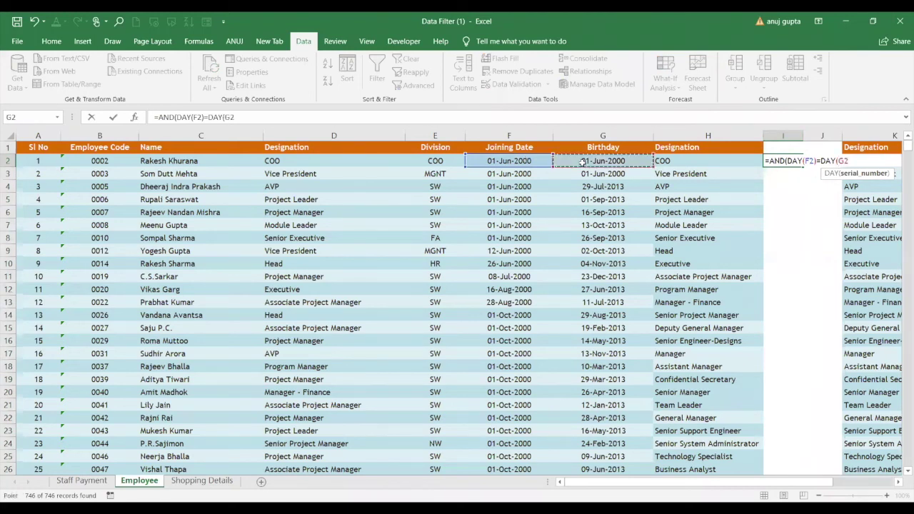
Step: Add ,MONTH(F2)=MONTH(G2)) to finish the same-day-and-month formula, showing TRUE
{"action": "type", "text": ")"}
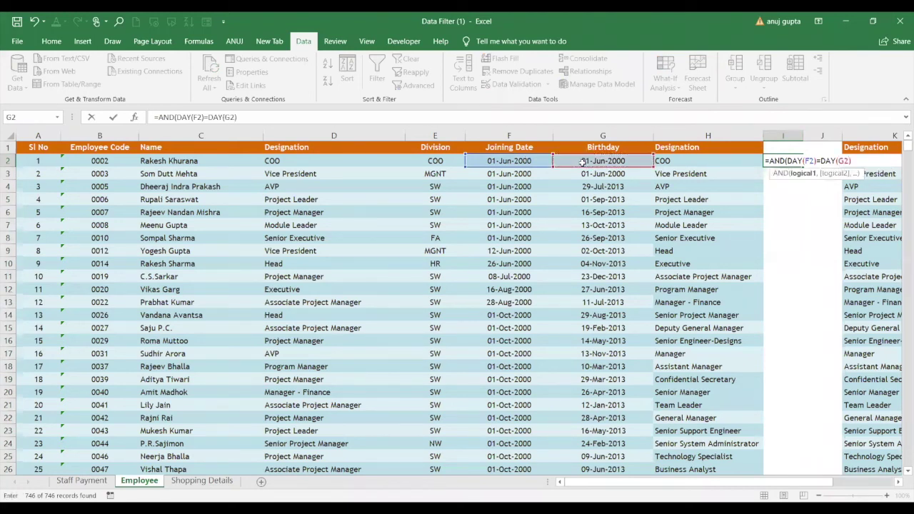
{"action": "type", "text": ","}
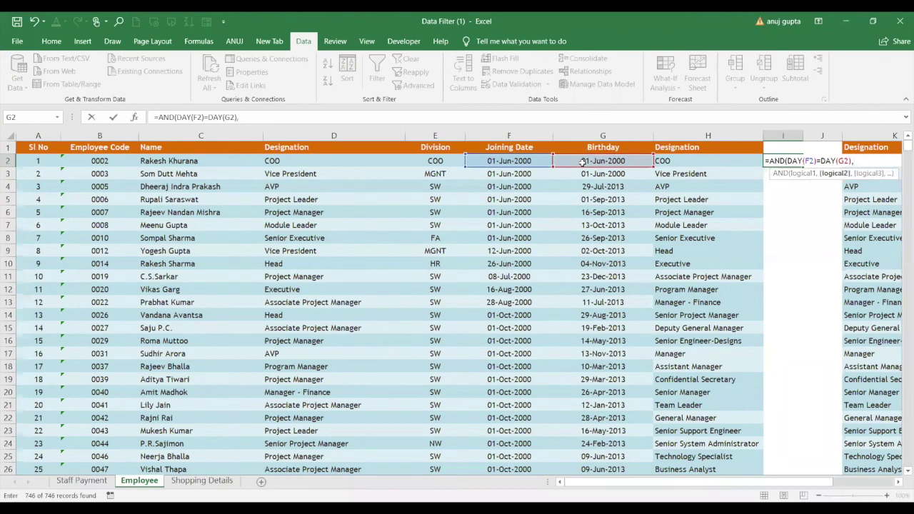
{"action": "type", "text": "mon"}
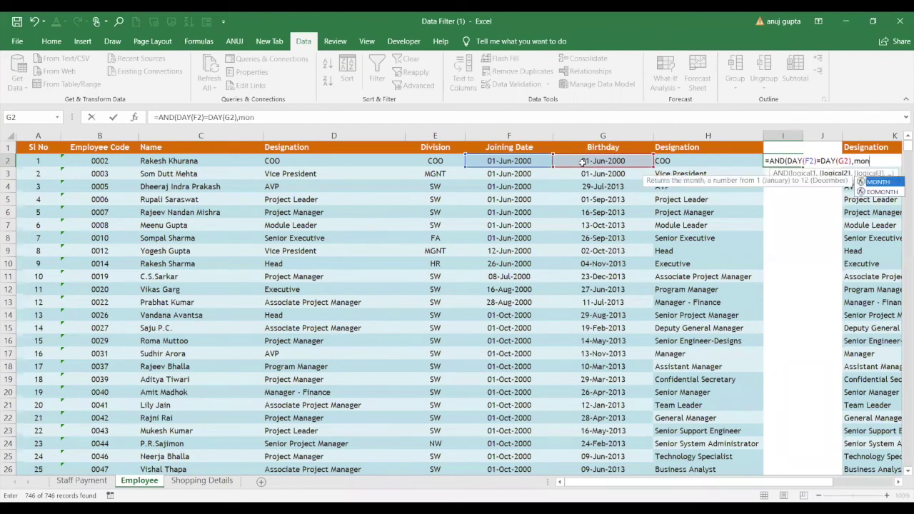
{"action": "key", "text": "Tab"}
{"action": "left_click", "coordinate": [511, 160]}
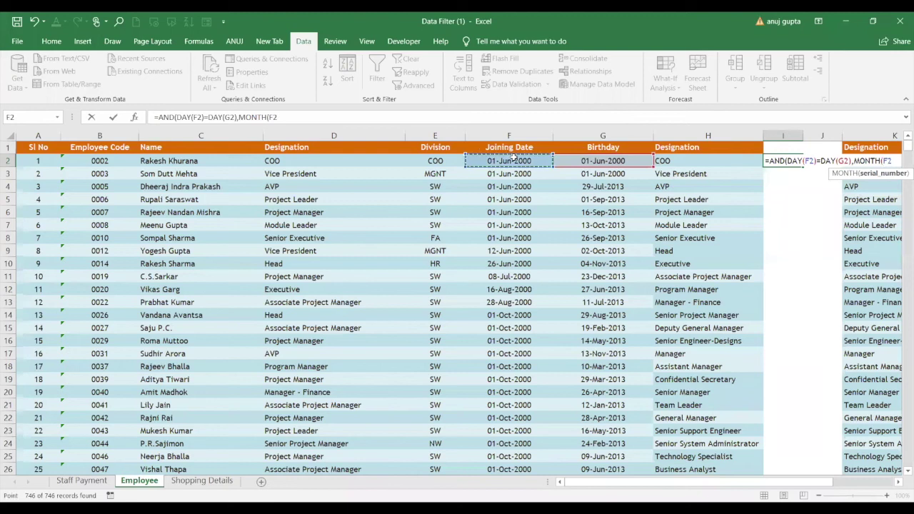
{"action": "type", "text": ")="}
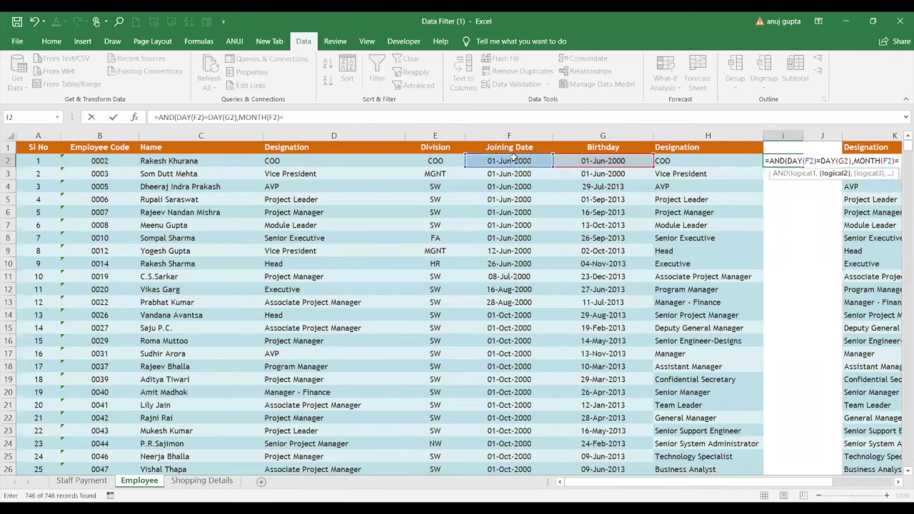
{"action": "type", "text": "mon"}
{"action": "key", "text": "Tab"}
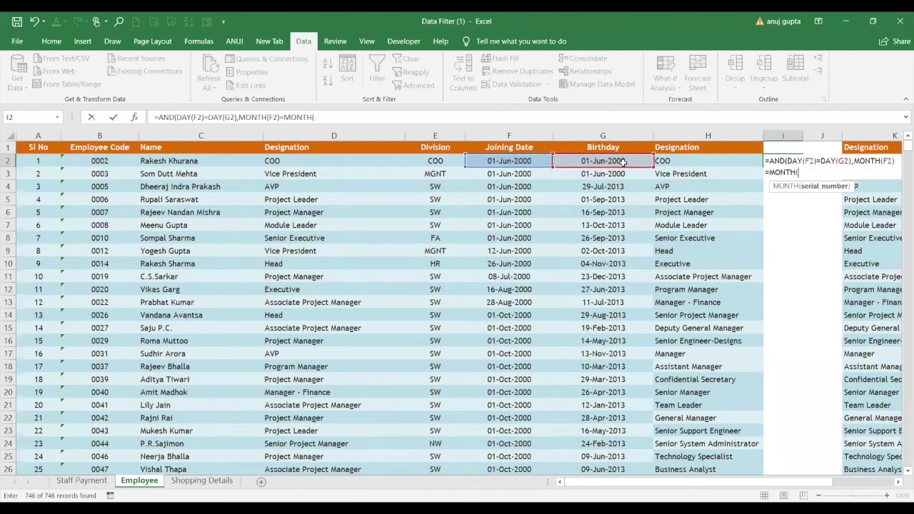
{"action": "left_click", "coordinate": [623, 161]}
{"action": "type", "text": ")"}
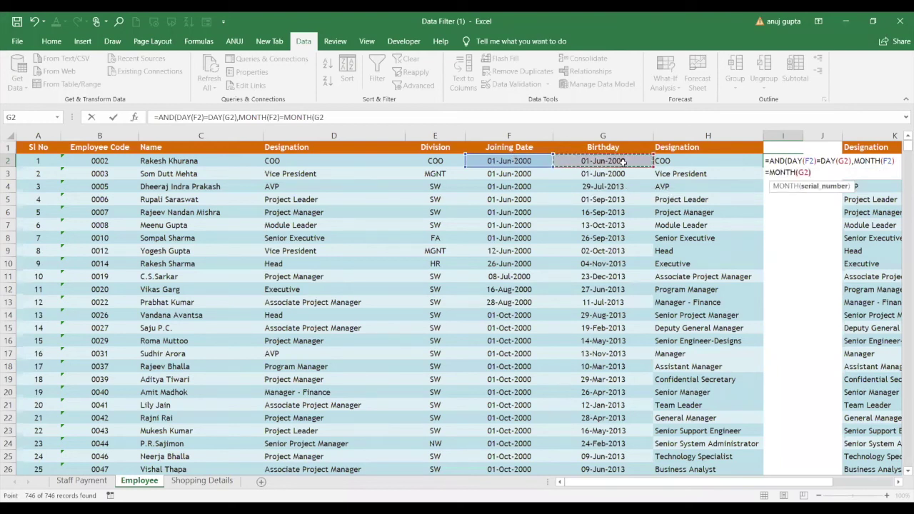
{"action": "type", "text": ")"}
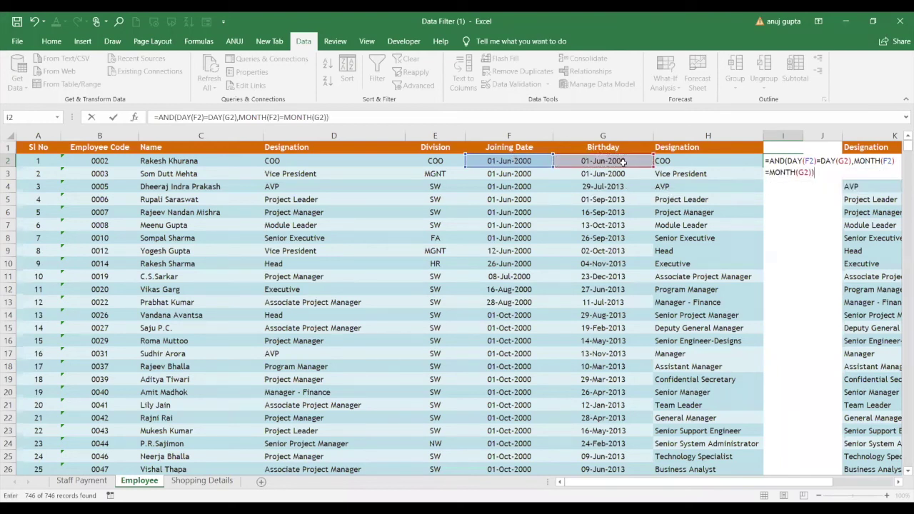
{"action": "key", "text": "Return"}
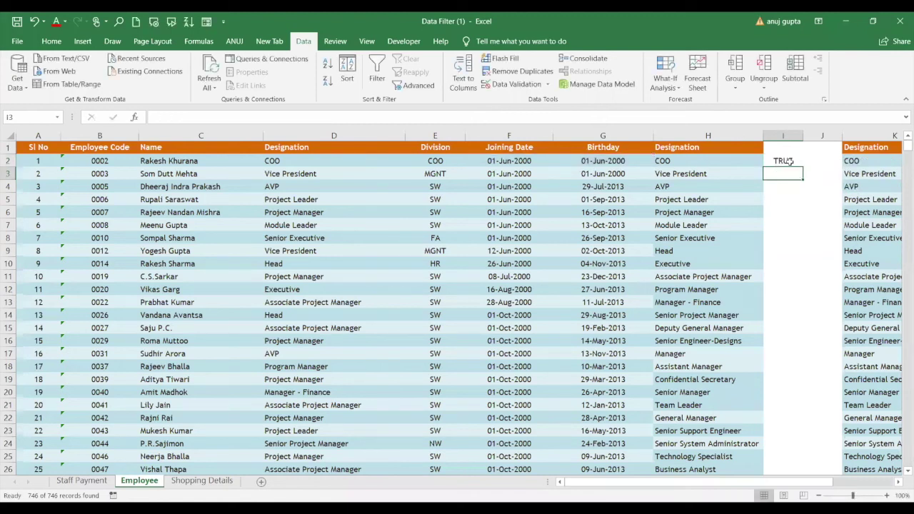
{"action": "left_click", "coordinate": [420, 86]}
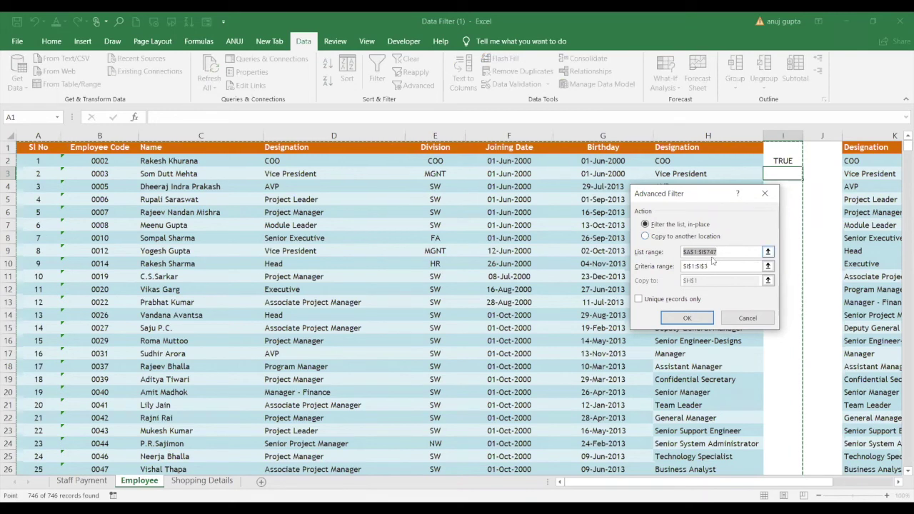
Step: Set the Advanced Filter list range to the employee table $A$1:$H$747
{"action": "left_click", "coordinate": [726, 252]}
{"action": "key", "text": "BackSpace"}
{"action": "key", "text": "BackSpace"}
{"action": "key", "text": "BackSpace"}
{"action": "key", "text": "BackSpace"}
{"action": "key", "text": "BackSpace"}
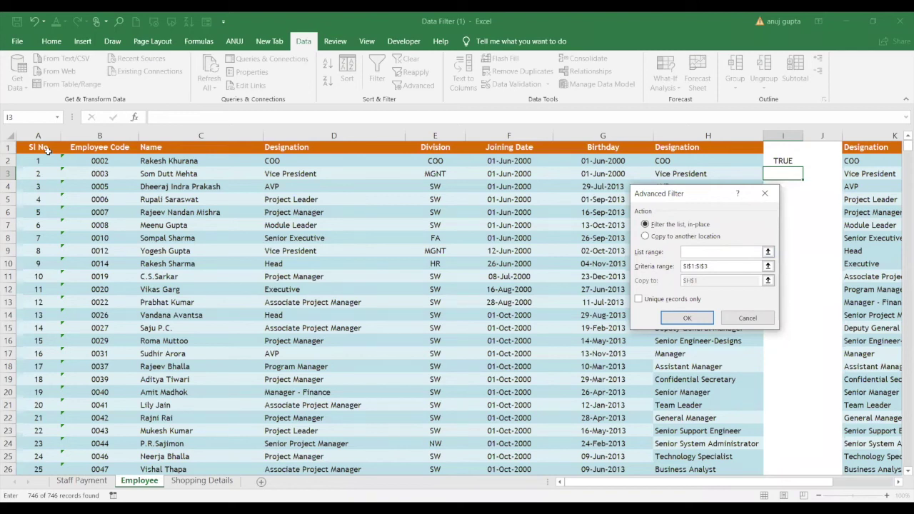
{"action": "mouse_move", "coordinate": [47, 150]}
{"action": "left_mouse_down"}
{"action": "mouse_move", "coordinate": [758, 461]}
{"action": "mouse_move", "coordinate": [763, 468]}
{"action": "mouse_move", "coordinate": [750, 472]}
{"action": "left_mouse_up"}
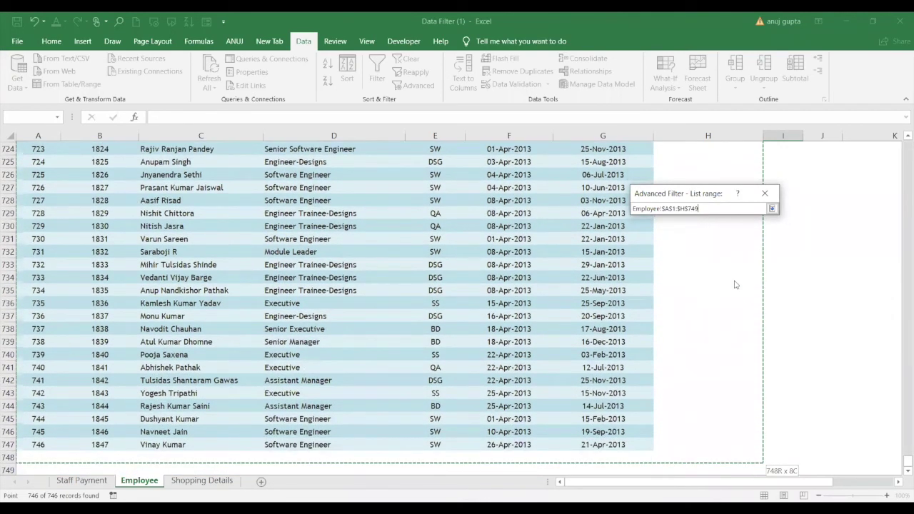
{"action": "left_click_drag", "start_coordinate": [750, 472], "coordinate": [748, 461]}
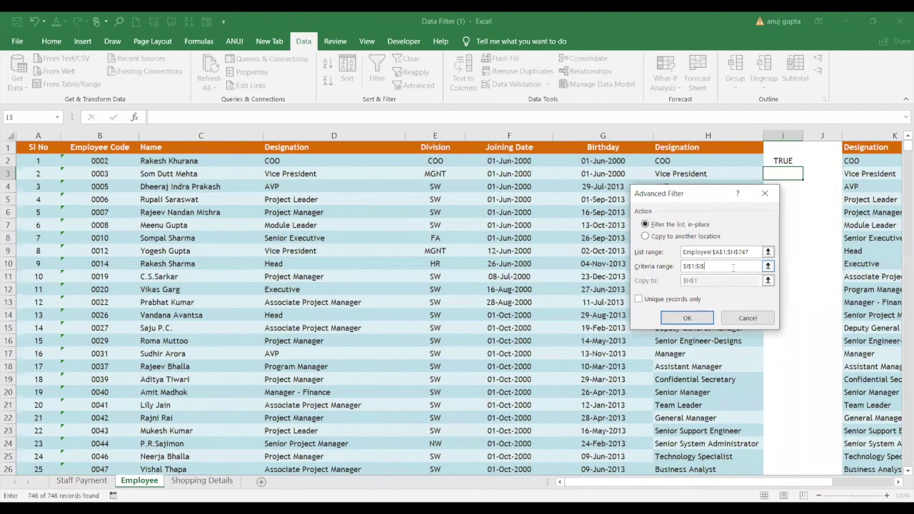
Step: Set criteria range $I$1:$I$2 and filter in place, leaving 5 matching records
{"action": "key", "text": "BackSpace"}
{"action": "key", "text": "BackSpace"}
{"action": "key", "text": "BackSpace"}
{"action": "key", "text": "BackSpace"}
{"action": "key", "text": "BackSpace"}
{"action": "key", "text": "BackSpace"}
{"action": "left_click", "coordinate": [786, 145]}
{"action": "left_click_drag", "start_coordinate": [786, 146], "coordinate": [785, 165]}
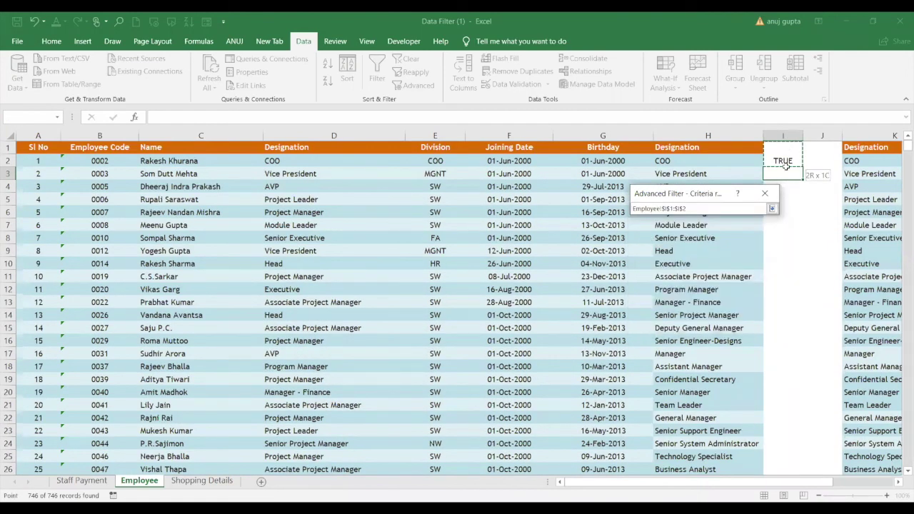
{"action": "left_click", "coordinate": [788, 147]}
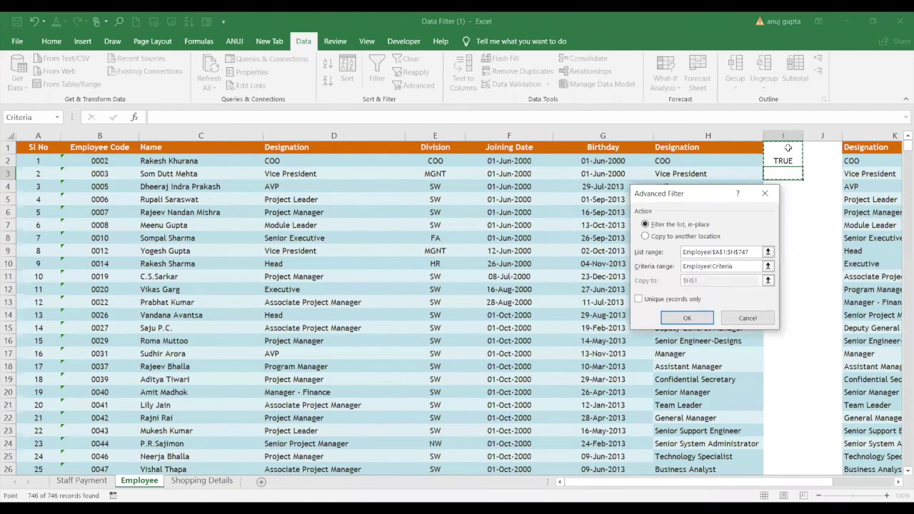
{"action": "left_click_drag", "start_coordinate": [788, 147], "coordinate": [785, 168]}
{"action": "left_click", "coordinate": [687, 318]}
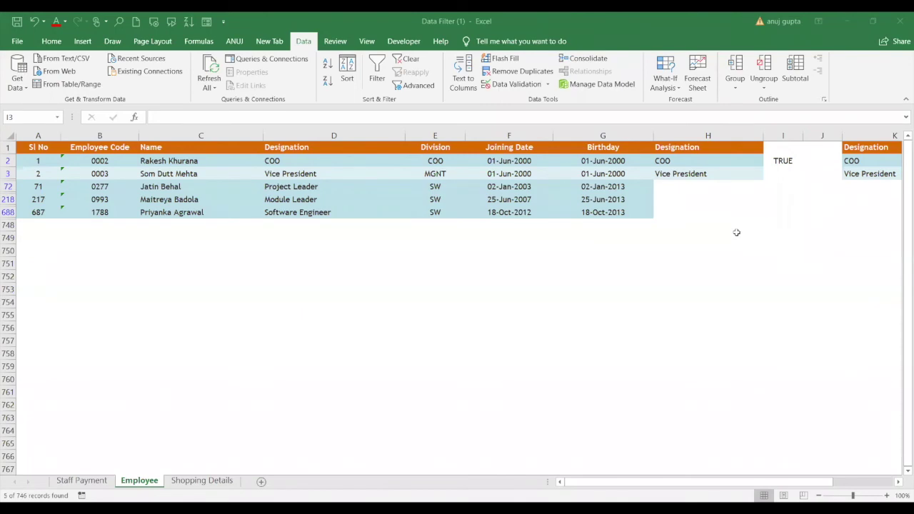
{"action": "left_click", "coordinate": [212, 484]}
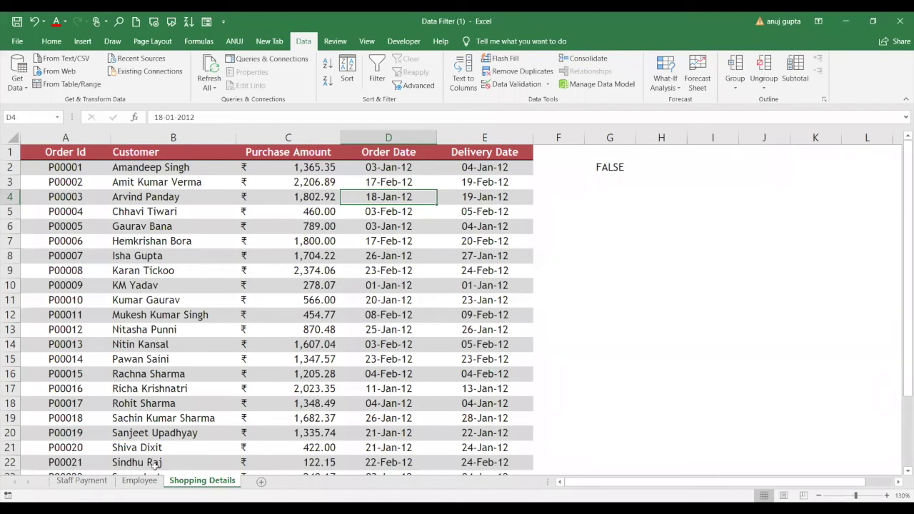
Step: Switch between the Employee, Shopping Details and Staff Payment sheets, checking G2's formula, ending on Staff Payment
{"action": "left_click", "coordinate": [139, 480]}
{"action": "left_click", "coordinate": [81, 481]}
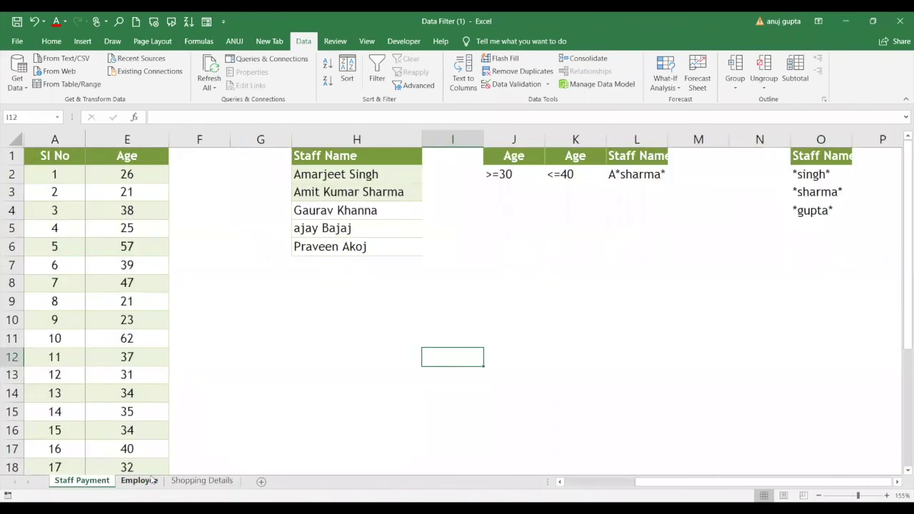
{"action": "left_click", "coordinate": [139, 480]}
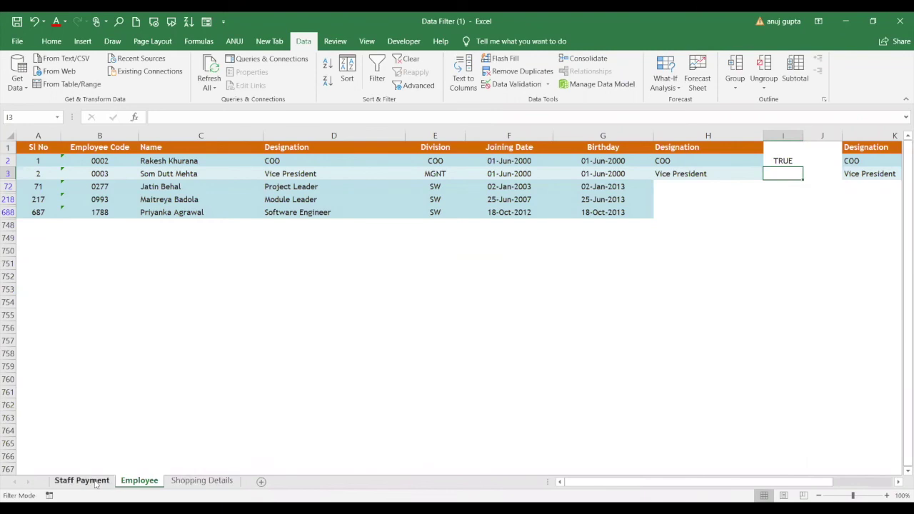
{"action": "left_click", "coordinate": [113, 482]}
{"action": "left_click", "coordinate": [139, 480]}
{"action": "left_click", "coordinate": [188, 482]}
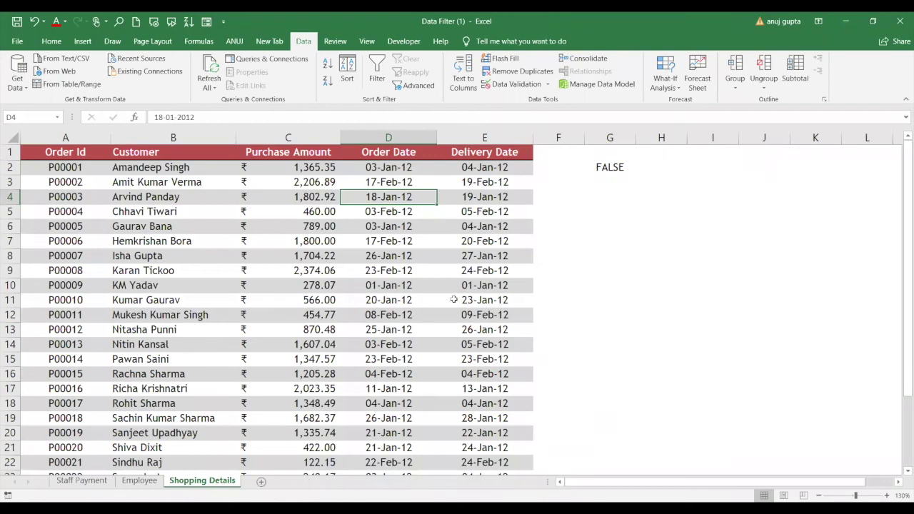
{"action": "left_click", "coordinate": [606, 177]}
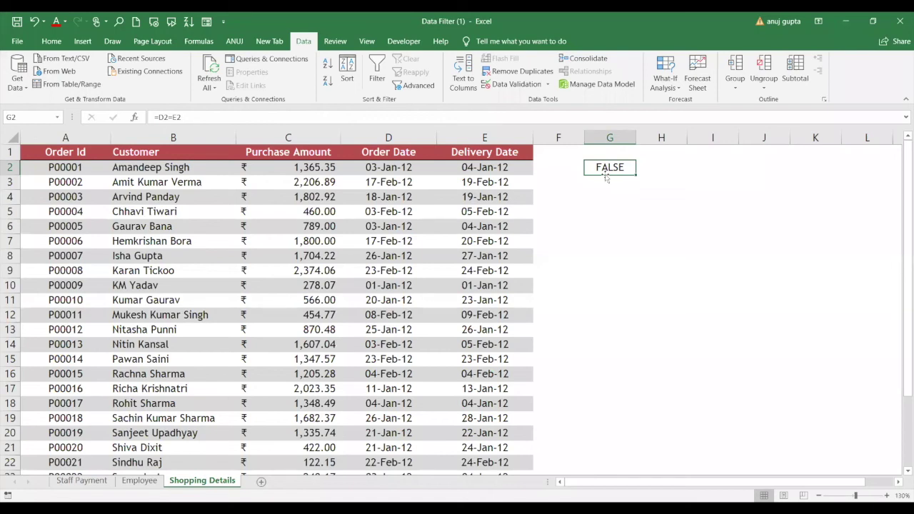
{"action": "left_click", "coordinate": [132, 482]}
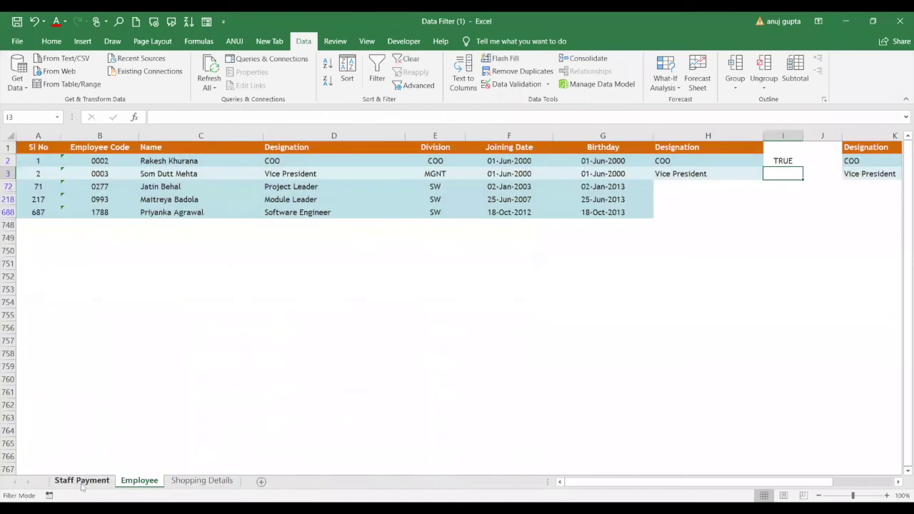
{"action": "left_click", "coordinate": [82, 483]}
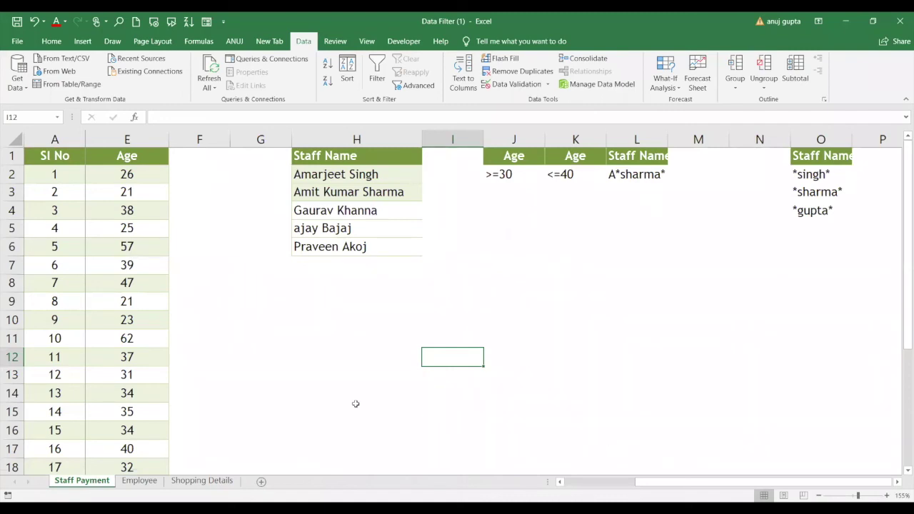
Step: Undo on the Staff Payment sheet to bring back the hidden Salary column
{"action": "left_click", "coordinate": [355, 406]}
{"action": "left_click", "coordinate": [266, 367]}
{"action": "key", "text": "Left"}
{"action": "key", "text": "Left"}
{"action": "key", "text": "Right"}
{"action": "key", "text": "Right"}
{"action": "key", "text": "Left"}
{"action": "key", "text": "Left"}
{"action": "key", "text": "ctrl+z"}
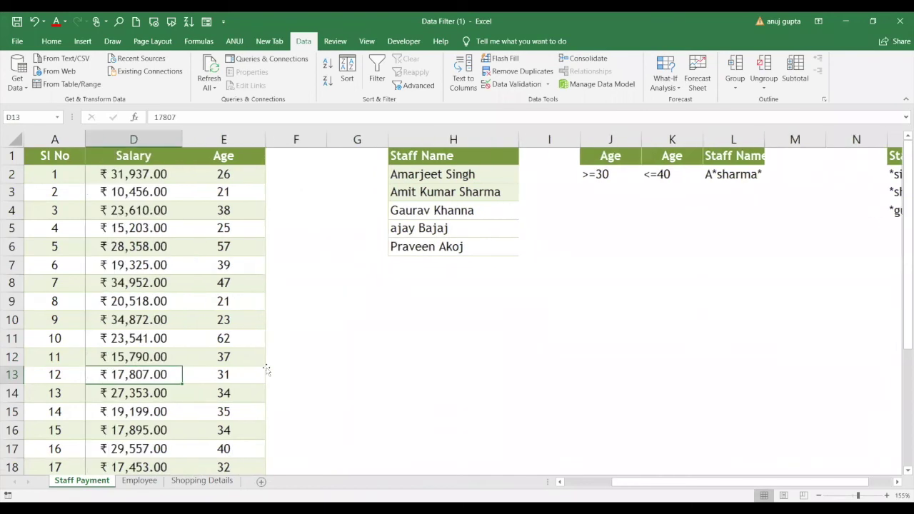
{"action": "key", "text": "Right"}
{"action": "key", "text": "Right"}
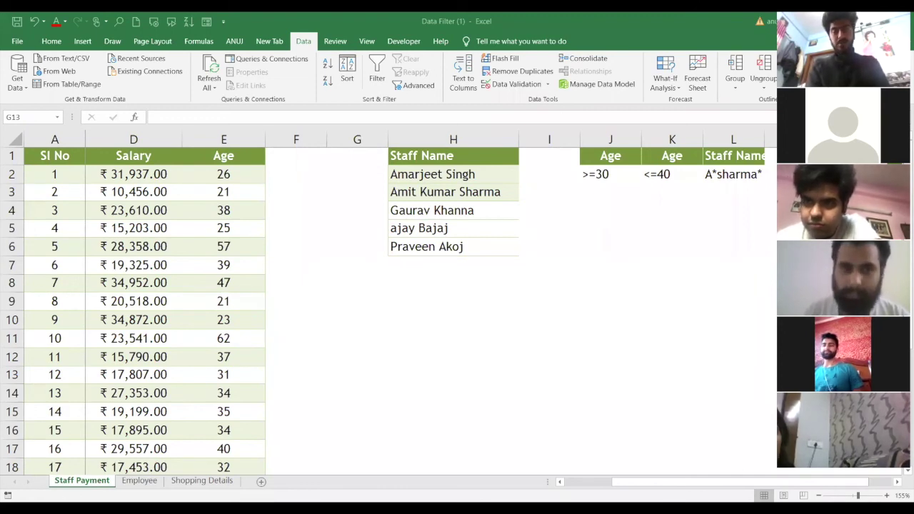
Step: Select G9 on Staff Payment, then add a new blank Sheet1 after it
{"action": "left_click", "coordinate": [357, 375]}
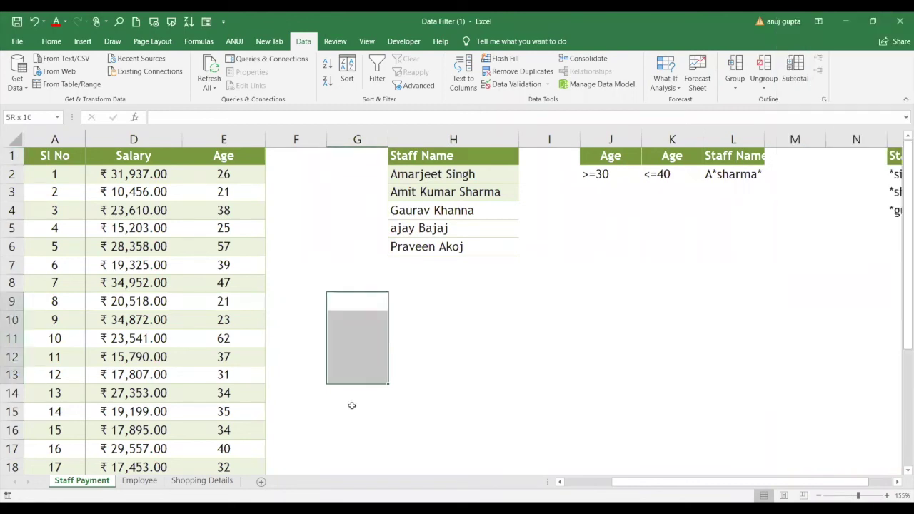
{"action": "left_click_drag", "start_coordinate": [356, 303], "coordinate": [351, 405]}
{"action": "left_click", "coordinate": [359, 302]}
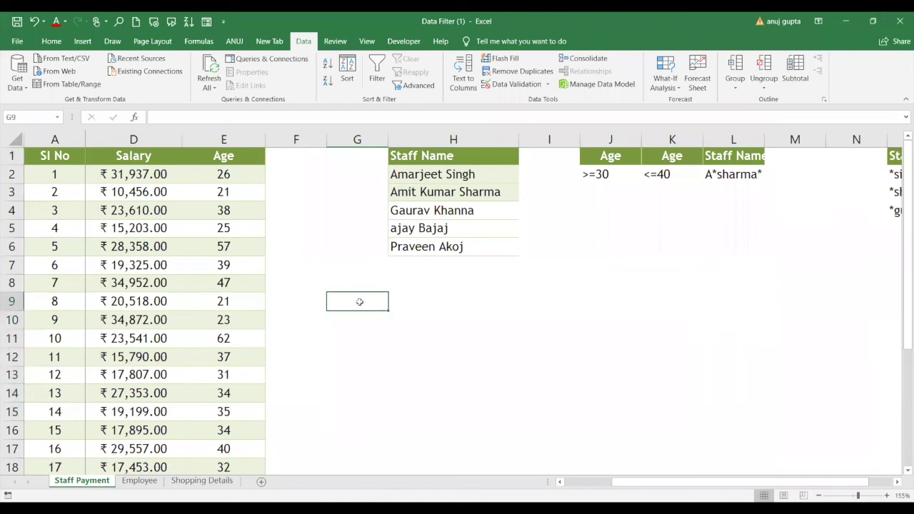
{"action": "left_click", "coordinate": [261, 483]}
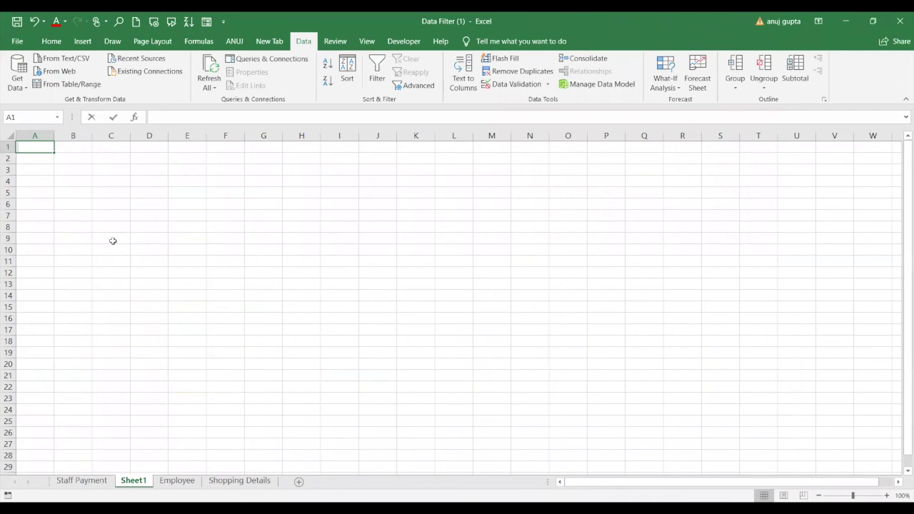
Step: Enter the headers sr number, roll number, name, department and dates across A1:E1
{"action": "type", "text": "sr"}
{"action": "type", "text": "er"}
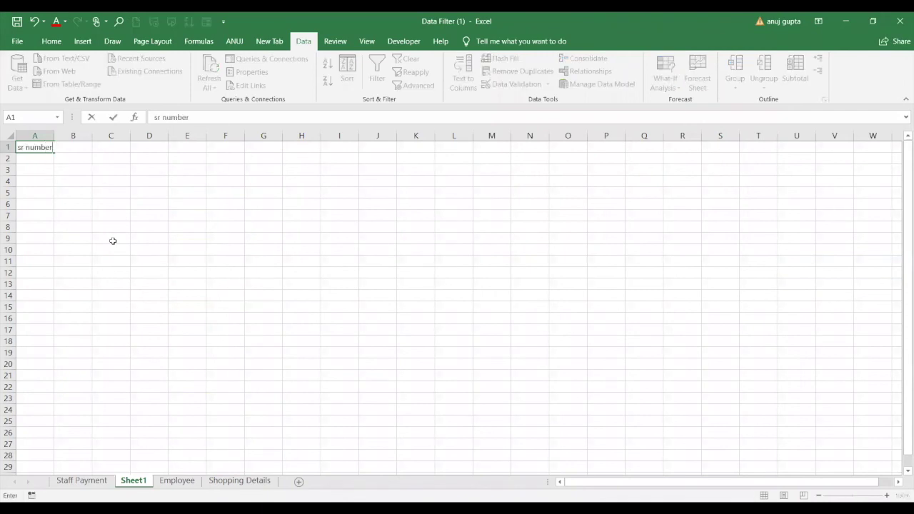
{"action": "key", "text": "Tab"}
{"action": "type", "text": "roll number"}
{"action": "key", "text": "Tab"}
{"action": "type", "text": "name"}
{"action": "key", "text": "ctrl+Return"}
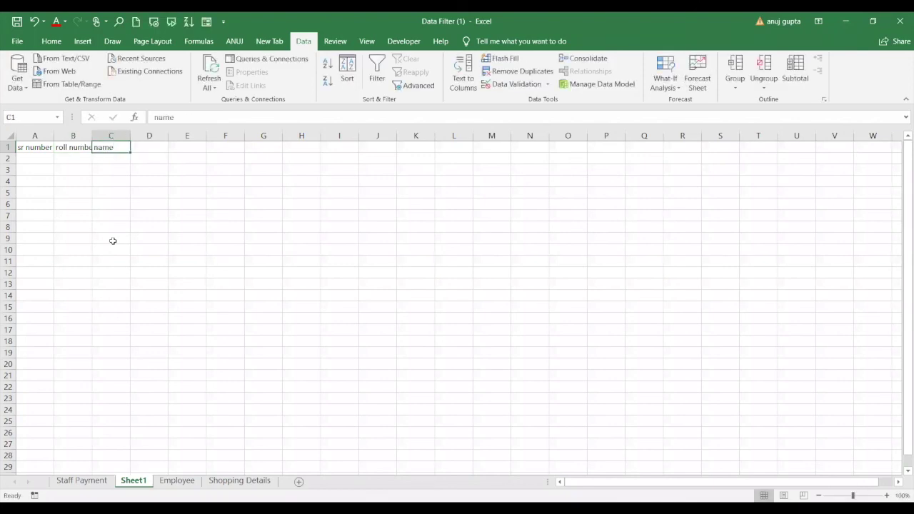
{"action": "key", "text": "Tab"}
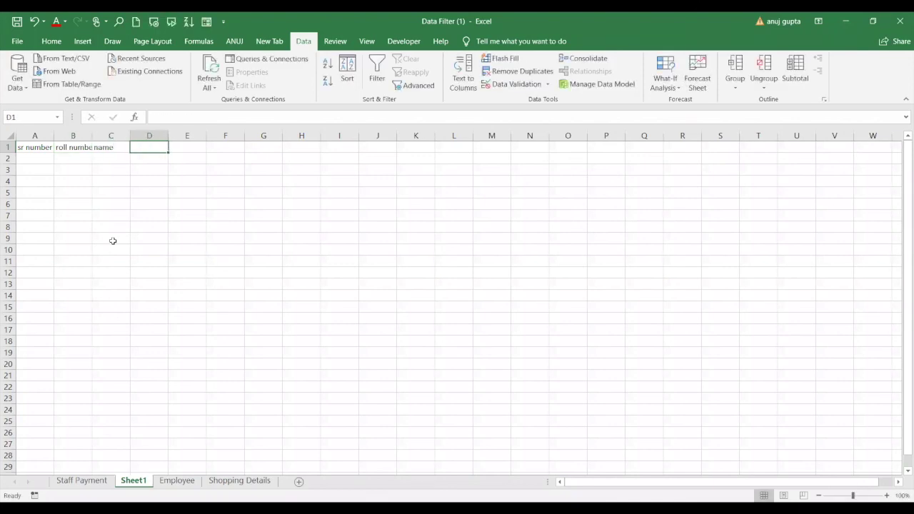
{"action": "type", "text": "departm,ent"}
{"action": "key", "text": "Left"}
{"action": "key", "text": "Left"}
{"action": "key", "text": "Right"}
{"action": "key", "text": "Right"}
{"action": "key", "text": "Right"}
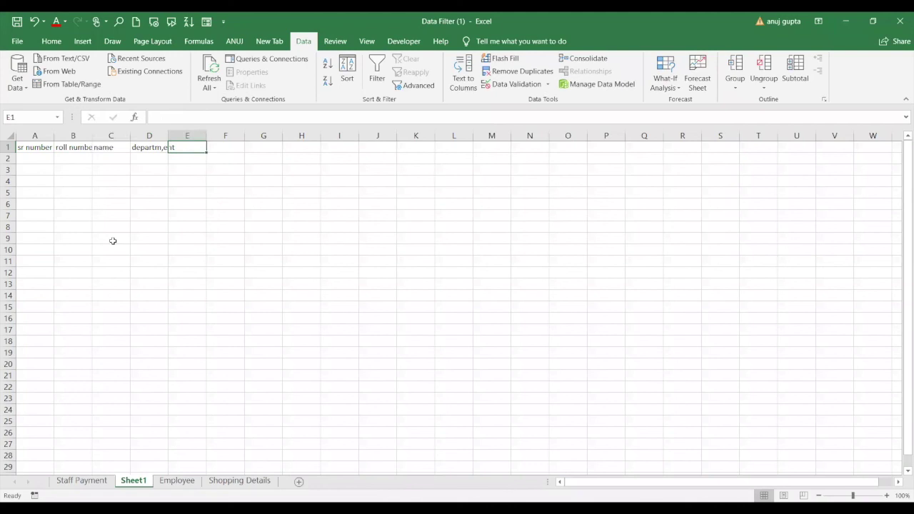
{"action": "type", "text": "dates"}
{"action": "key", "text": "Tab"}
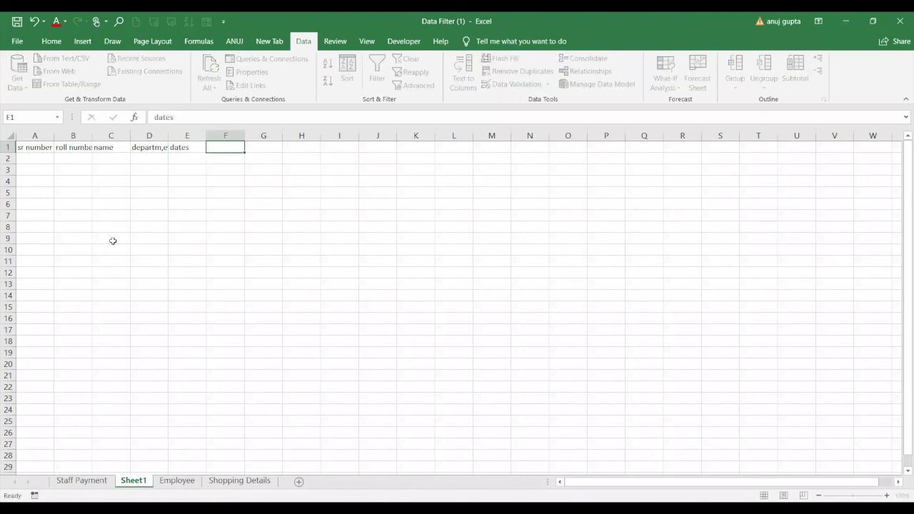
{"action": "left_click_drag", "start_coordinate": [198, 149], "coordinate": [778, 148]}
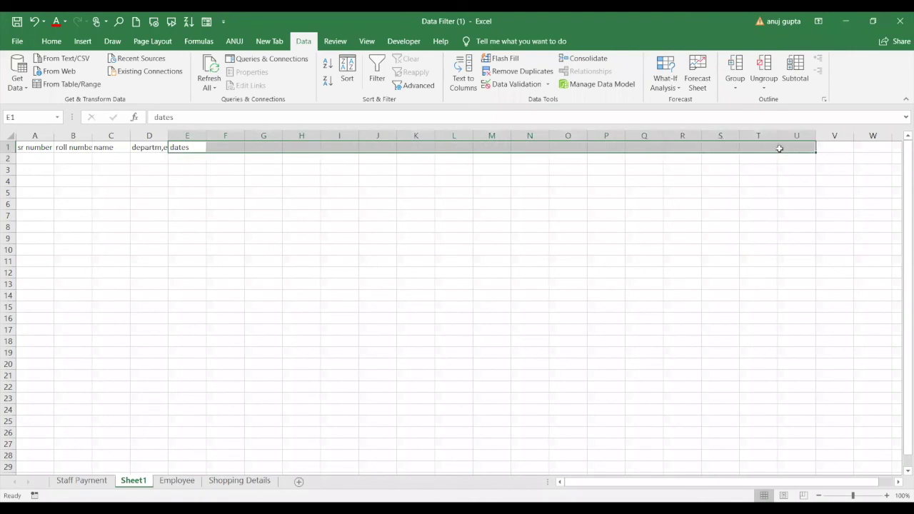
Step: List day, p, a, leave and late down E2:E6 under dates
{"action": "left_click", "coordinate": [186, 162]}
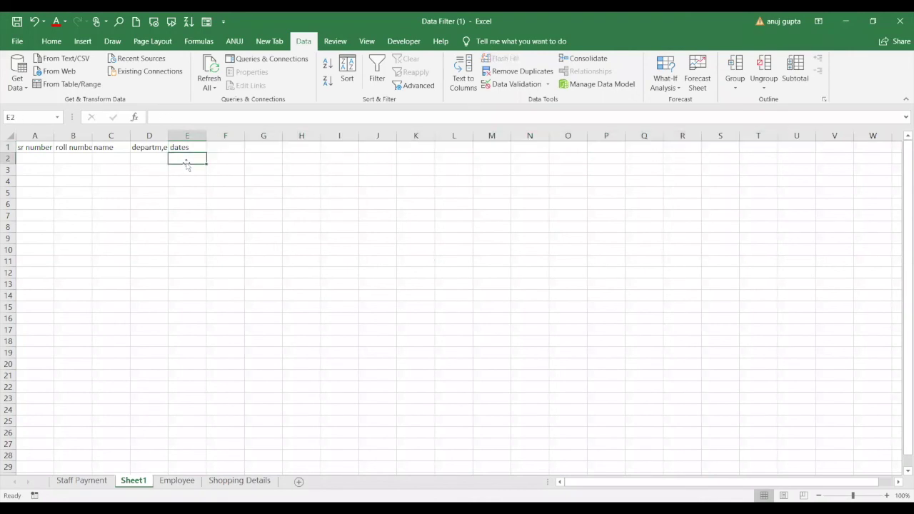
{"action": "type", "text": "day"}
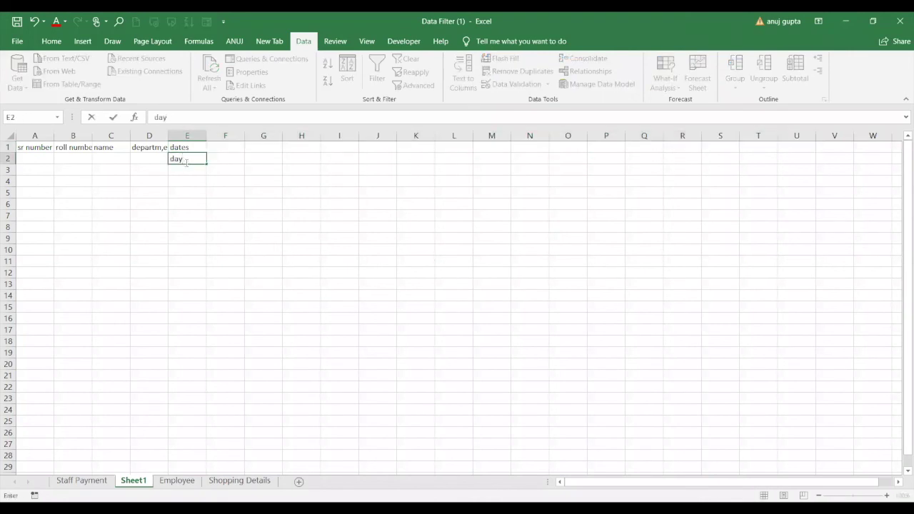
{"action": "key", "text": "Return"}
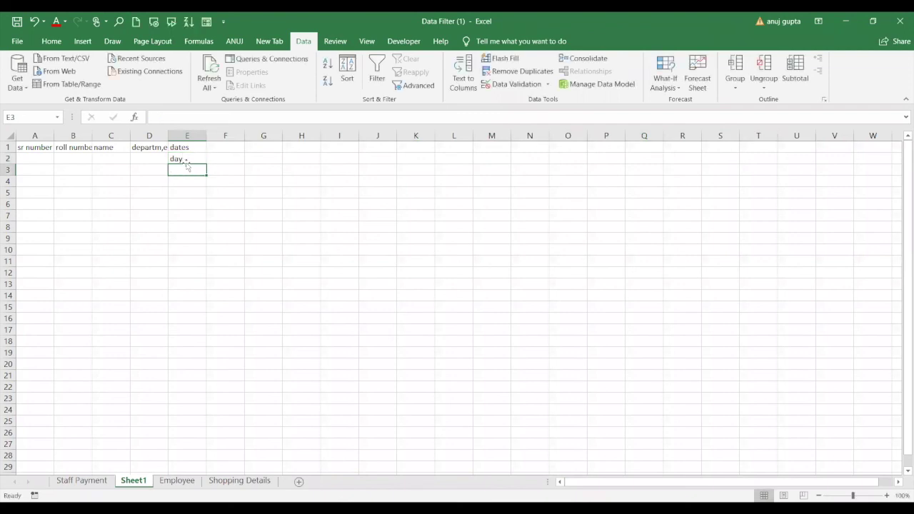
{"action": "type", "text": "p"}
{"action": "key", "text": "Return"}
{"action": "type", "text": "a"}
{"action": "key", "text": "Return"}
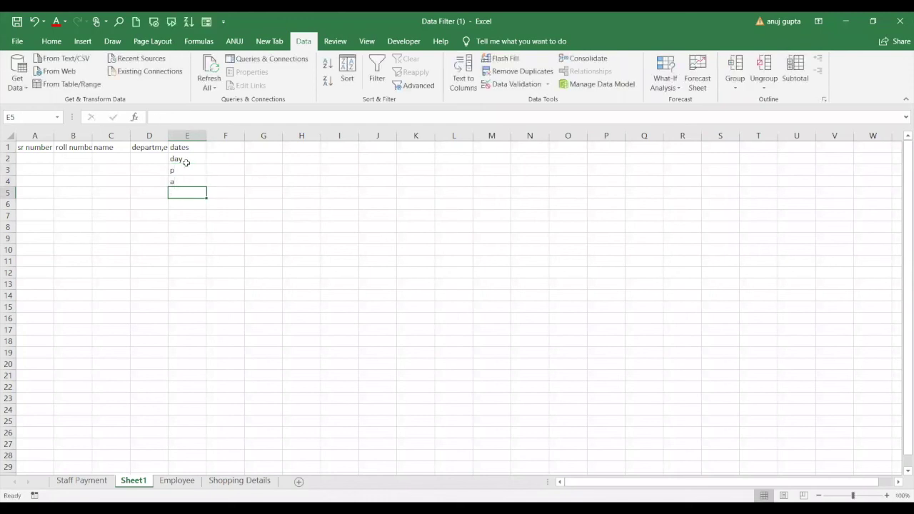
{"action": "type", "text": "l"}
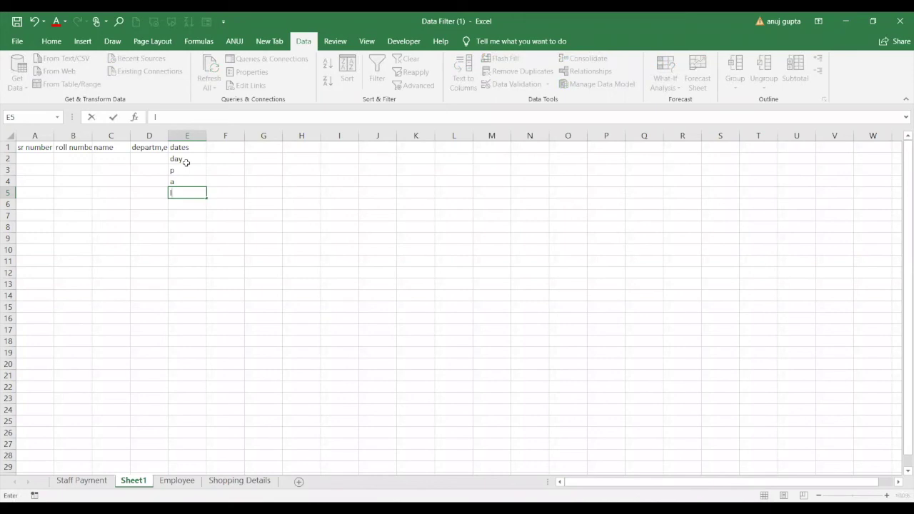
{"action": "type", "text": "leave"}
{"action": "key", "text": "Return"}
{"action": "type", "text": "late"}
{"action": "key", "text": "Return"}
Step: Replace a and p with absent and present, then select present through late
{"action": "key", "text": "Up"}
{"action": "key", "text": "Up"}
{"action": "key", "text": "Up"}
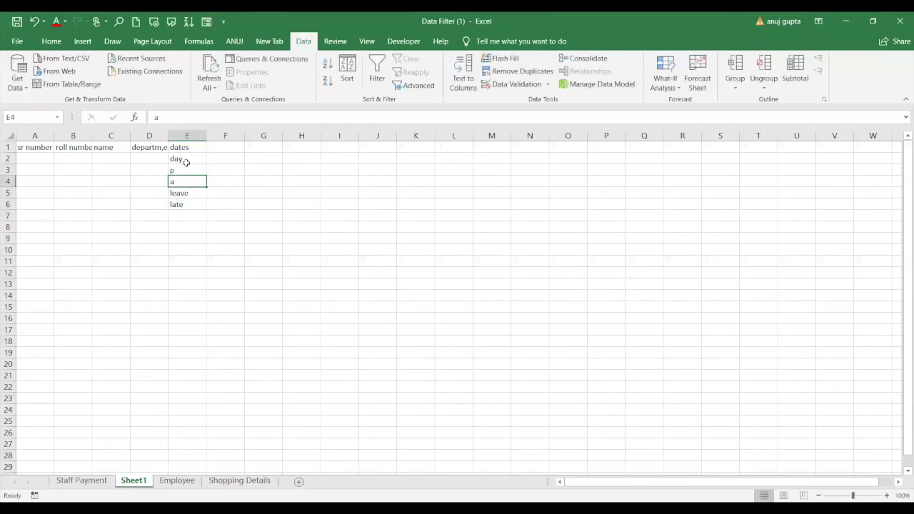
{"action": "type", "text": "absent"}
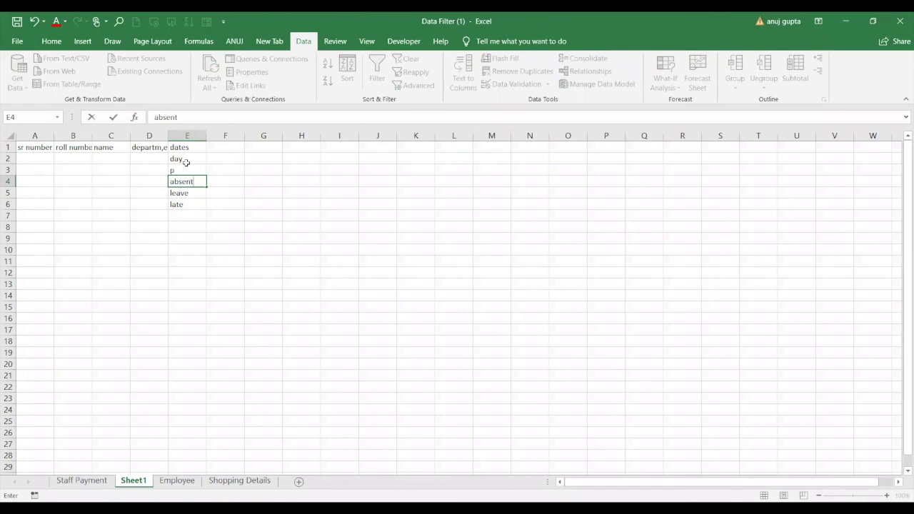
{"action": "key", "text": "Up"}
{"action": "key", "text": "Down"}
{"action": "key", "text": "Up"}
{"action": "type", "text": "present"}
{"action": "key", "text": "Down"}
{"action": "key", "text": "Down"}
{"action": "key", "text": "Down"}
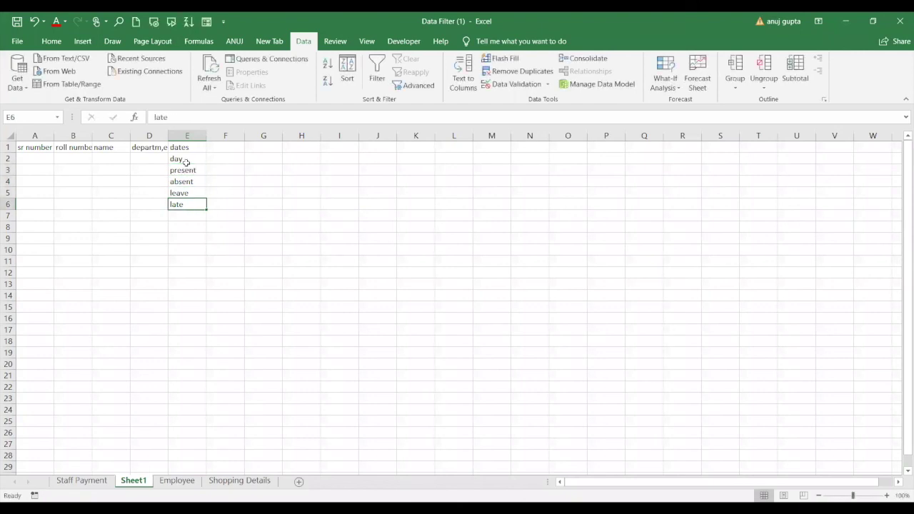
{"action": "key", "text": "Down"}
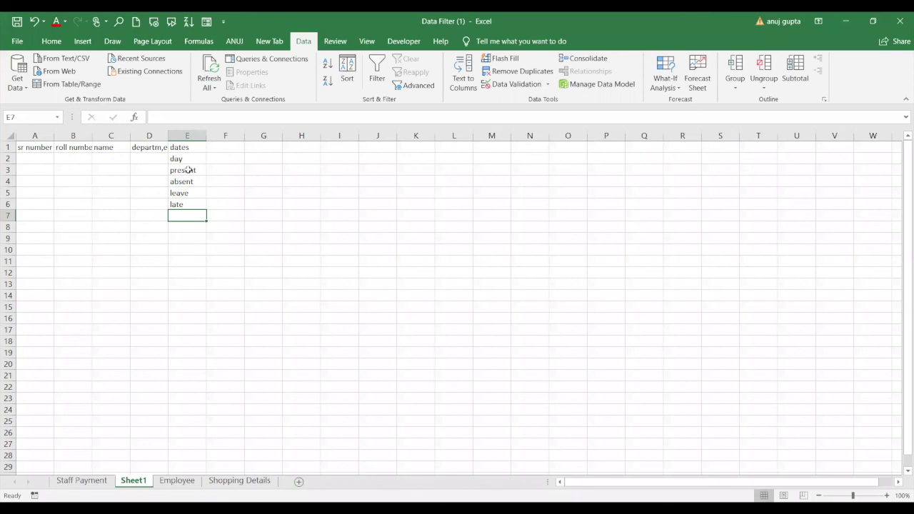
{"action": "left_click_drag", "start_coordinate": [187, 172], "coordinate": [189, 197]}
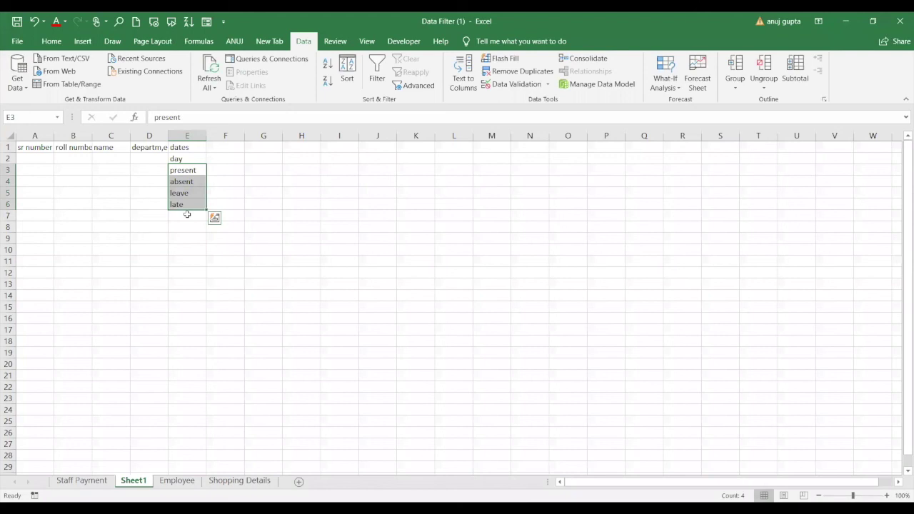
Step: Enter red, yellow and green in F4:F6 beside absent, leave and late, and select them
{"action": "left_click", "coordinate": [187, 215]}
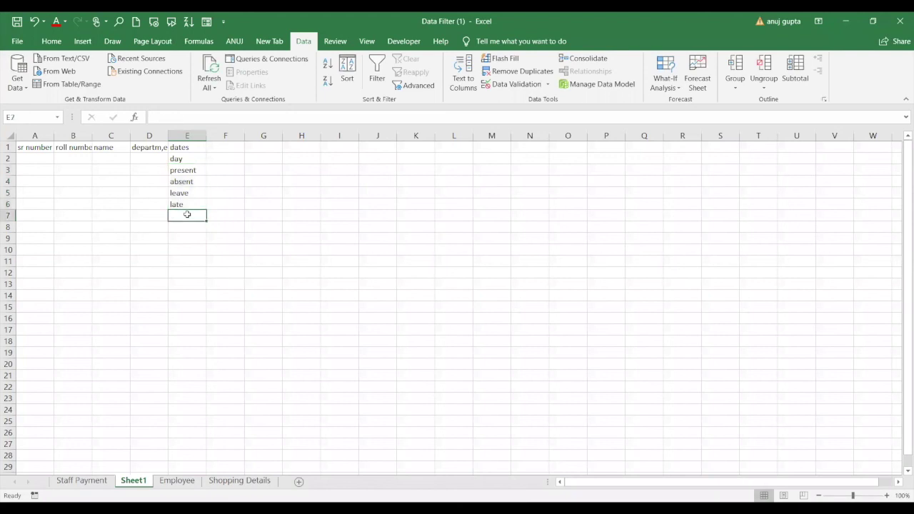
{"action": "left_click", "coordinate": [184, 172]}
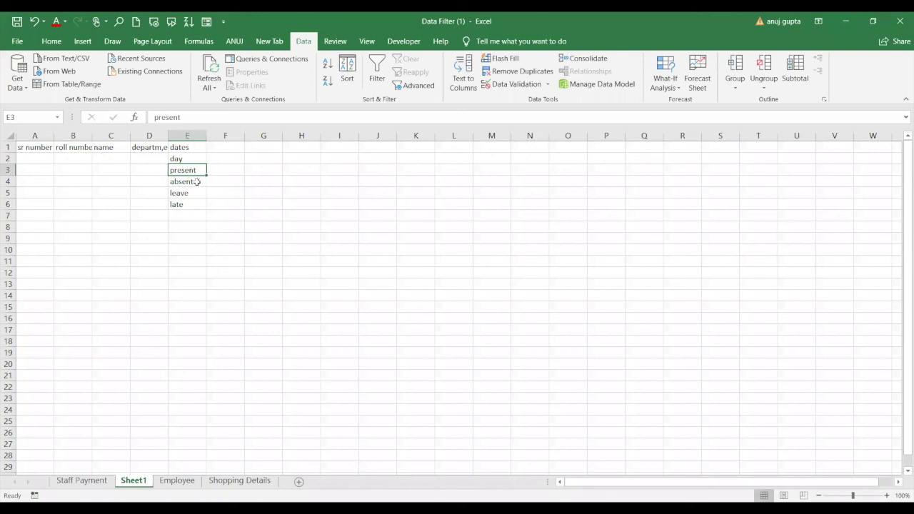
{"action": "left_click", "coordinate": [196, 182]}
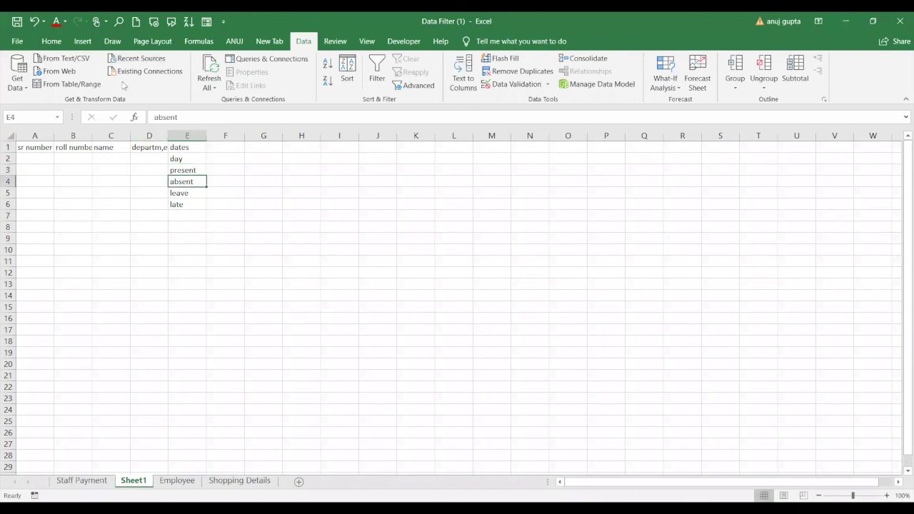
{"action": "left_click", "coordinate": [229, 180]}
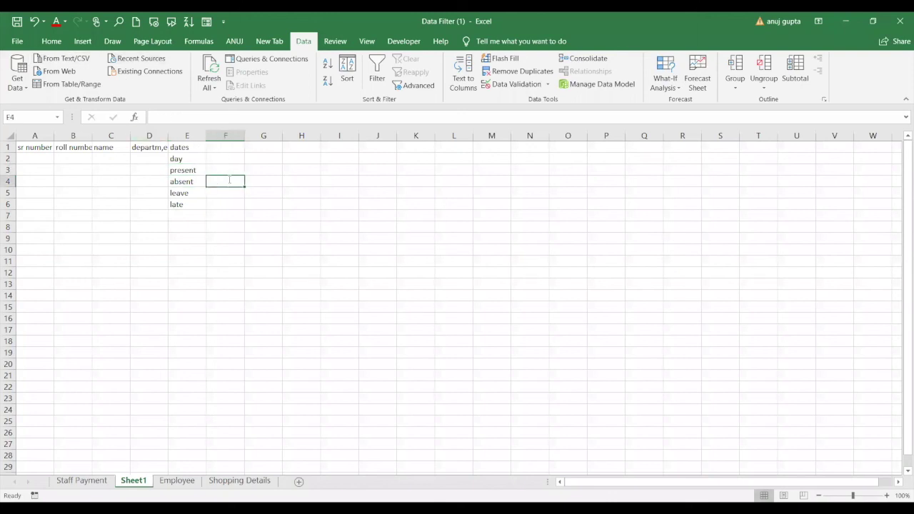
{"action": "type", "text": "red"}
{"action": "key", "text": "Return"}
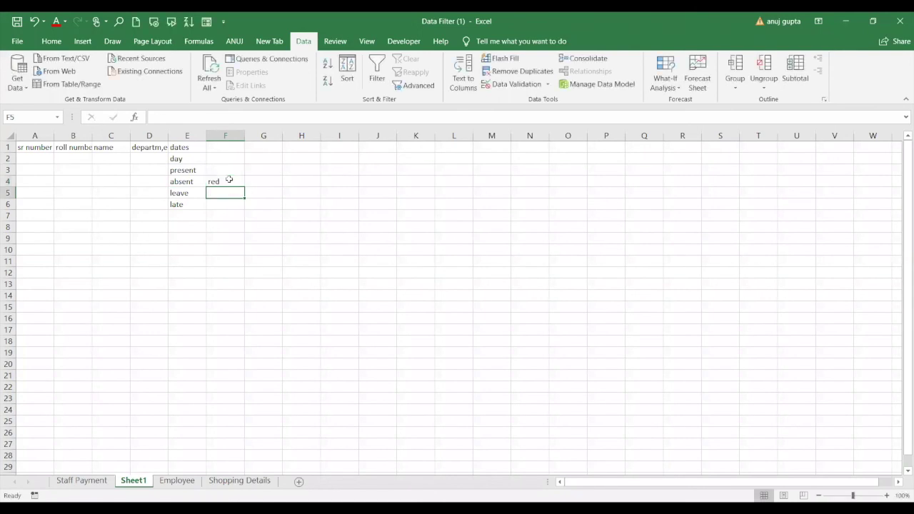
{"action": "type", "text": "yellow"}
{"action": "key", "text": "Return"}
{"action": "type", "text": "g"}
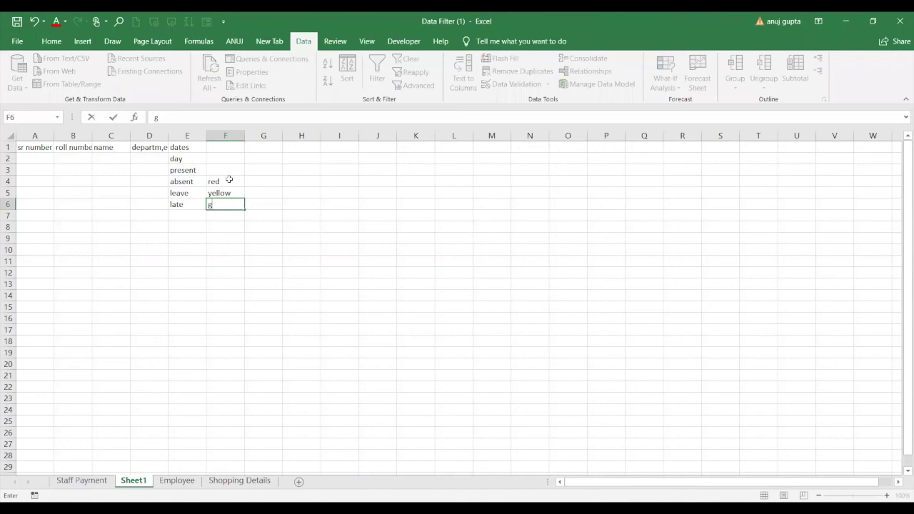
{"action": "type", "text": "ree"}
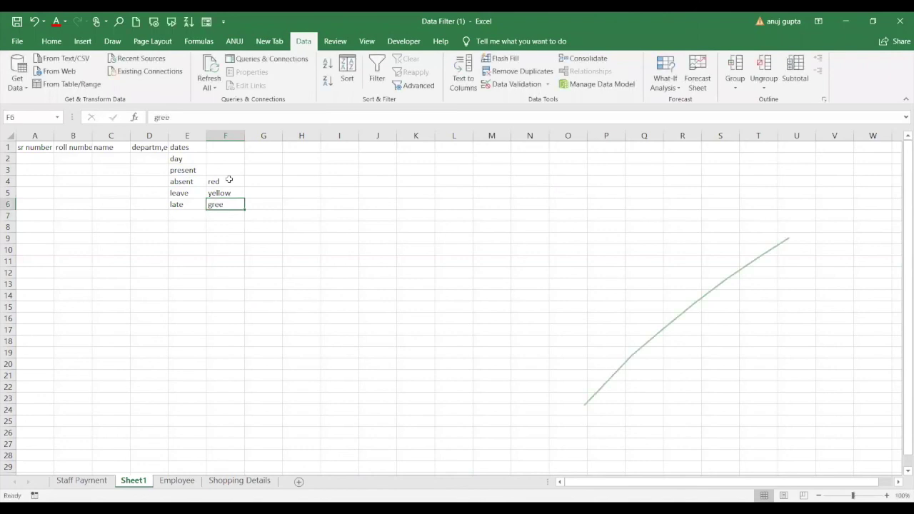
{"action": "type", "text": "n"}
{"action": "key", "text": "Return"}
{"action": "key", "text": "Up"}
{"action": "key", "text": "Up"}
{"action": "key", "text": "Up"}
{"action": "key", "text": "Down"}
{"action": "key", "text": "Down"}
{"action": "left_click_drag", "start_coordinate": [228, 179], "coordinate": [229, 203]}
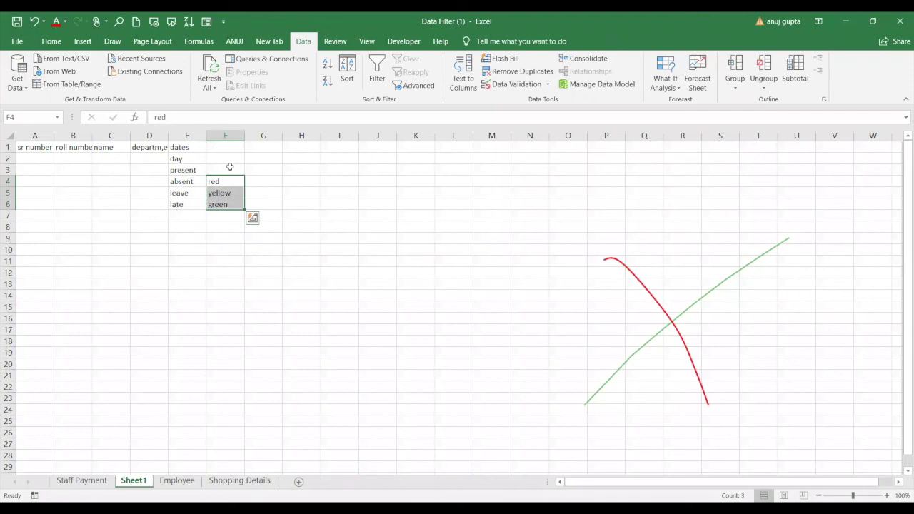
{"action": "left_click", "coordinate": [191, 163]}
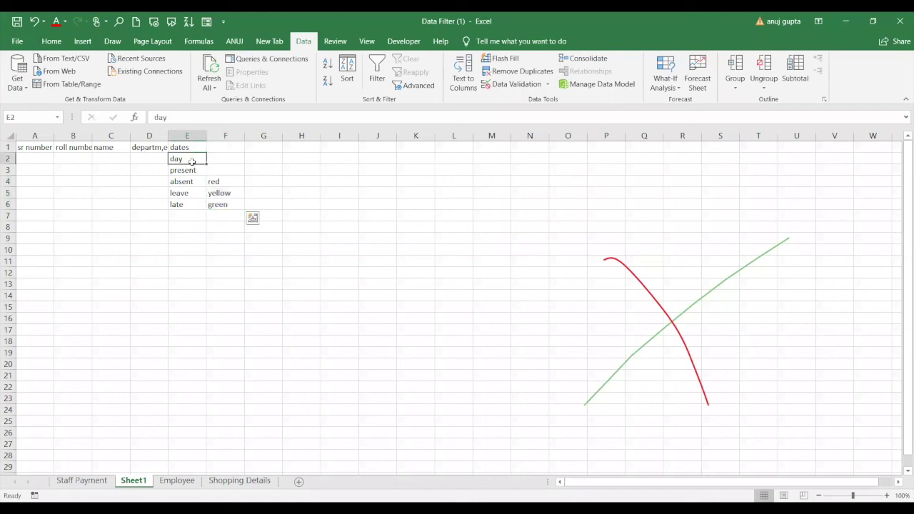
{"action": "left_click_drag", "start_coordinate": [183, 170], "coordinate": [217, 199]}
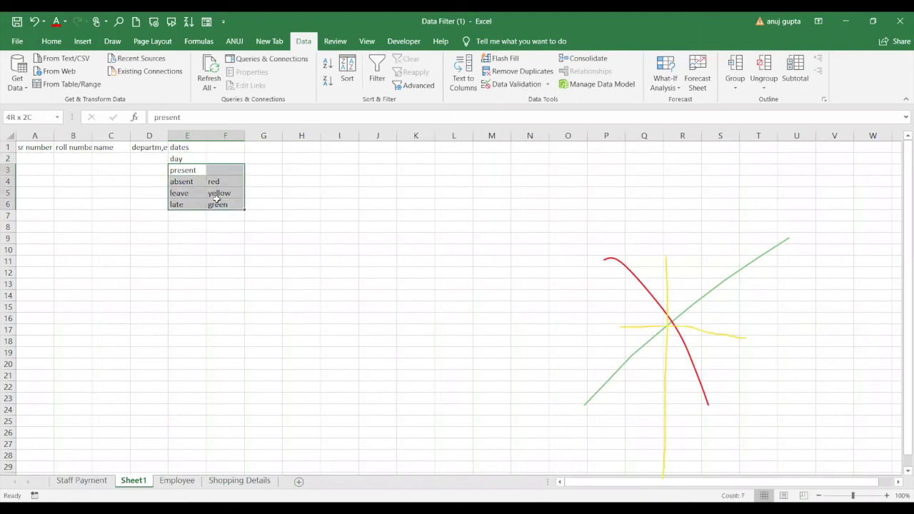
{"action": "left_click", "coordinate": [216, 204]}
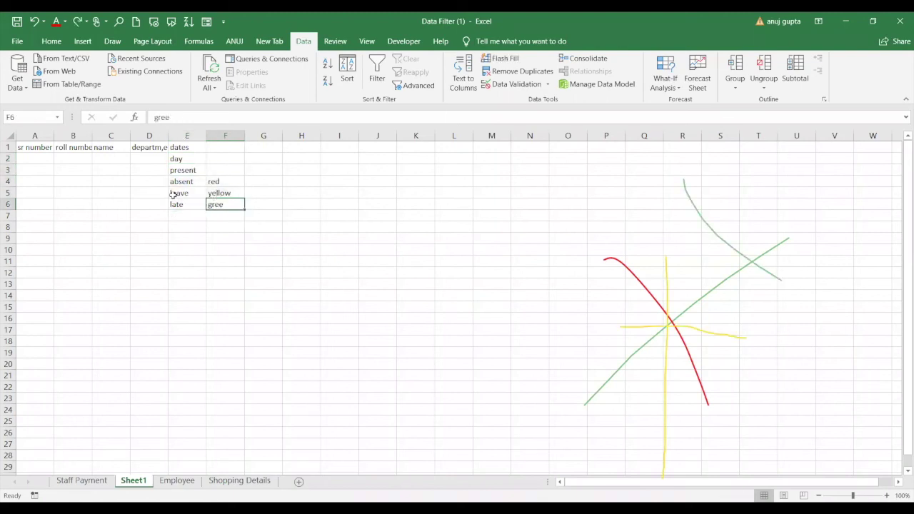
{"action": "left_click_drag", "start_coordinate": [181, 170], "coordinate": [215, 204]}
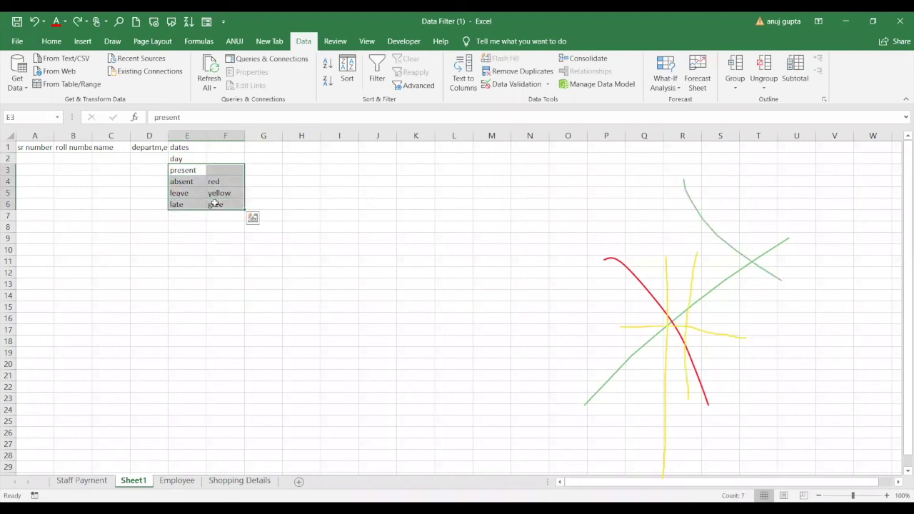
{"action": "key", "text": "ctrl+c"}
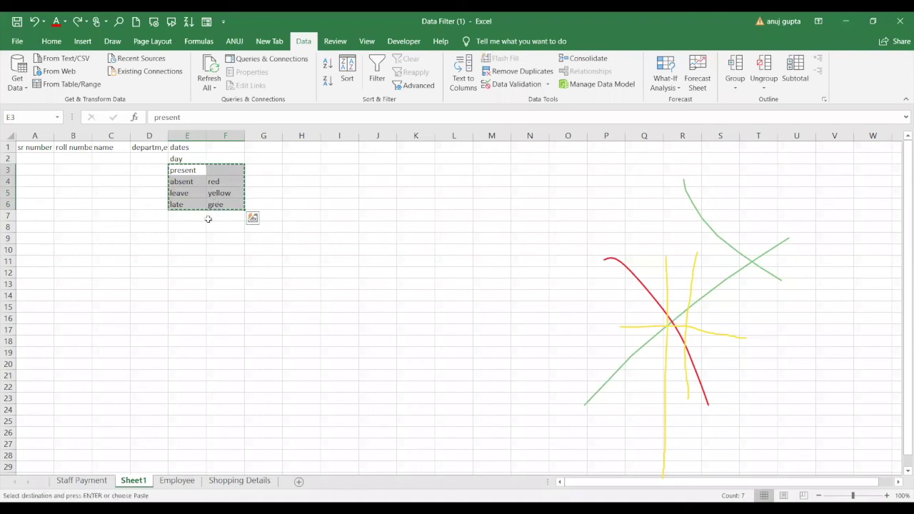
{"action": "left_click", "coordinate": [198, 226]}
{"action": "key", "text": "ctrl+v"}
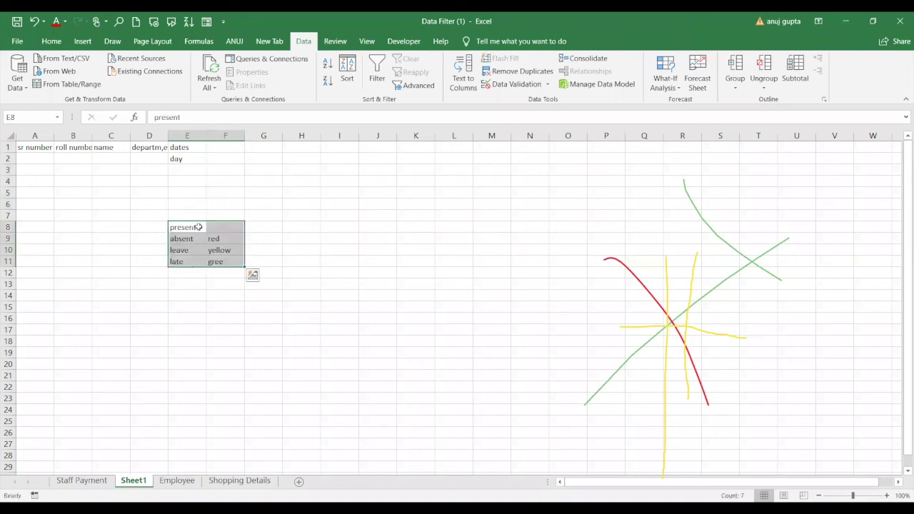
{"action": "left_click", "coordinate": [183, 166]}
{"action": "left_click_drag", "start_coordinate": [496, 156], "coordinate": [478, 293]}
{"action": "left_click_drag", "start_coordinate": [567, 166], "coordinate": [532, 304]}
{"action": "left_click_drag", "start_coordinate": [448, 192], "coordinate": [592, 204]}
{"action": "left_click_drag", "start_coordinate": [433, 221], "coordinate": [588, 260]}
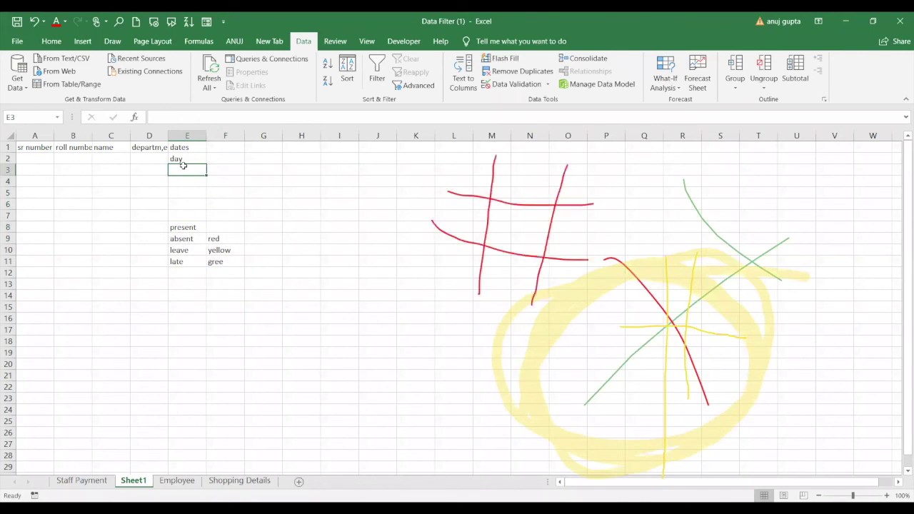
{"action": "left_click_drag", "start_coordinate": [45, 333], "coordinate": [210, 393]}
{"action": "left_click_drag", "start_coordinate": [114, 432], "coordinate": [712, 430]}
{"action": "left_click_drag", "start_coordinate": [443, 170], "coordinate": [533, 89]}
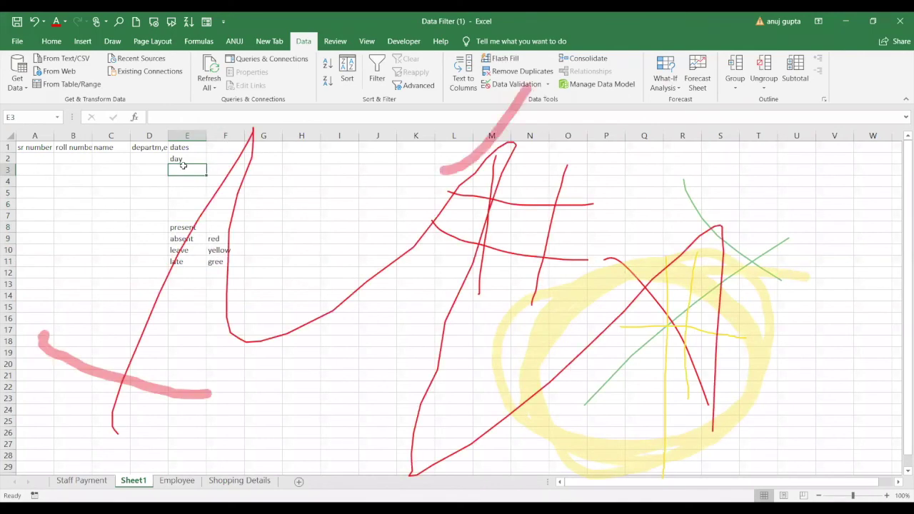
{"action": "left_click_drag", "start_coordinate": [294, 239], "coordinate": [347, 485]}
{"action": "left_click_drag", "start_coordinate": [392, 217], "coordinate": [407, 441]}
{"action": "left_click_drag", "start_coordinate": [187, 360], "coordinate": [525, 193]}
{"action": "left_click_drag", "start_coordinate": [261, 279], "coordinate": [509, 12]}
{"action": "left_click_drag", "start_coordinate": [214, 433], "coordinate": [554, 106]}
{"action": "left_click_drag", "start_coordinate": [647, 500], "coordinate": [795, 184]}
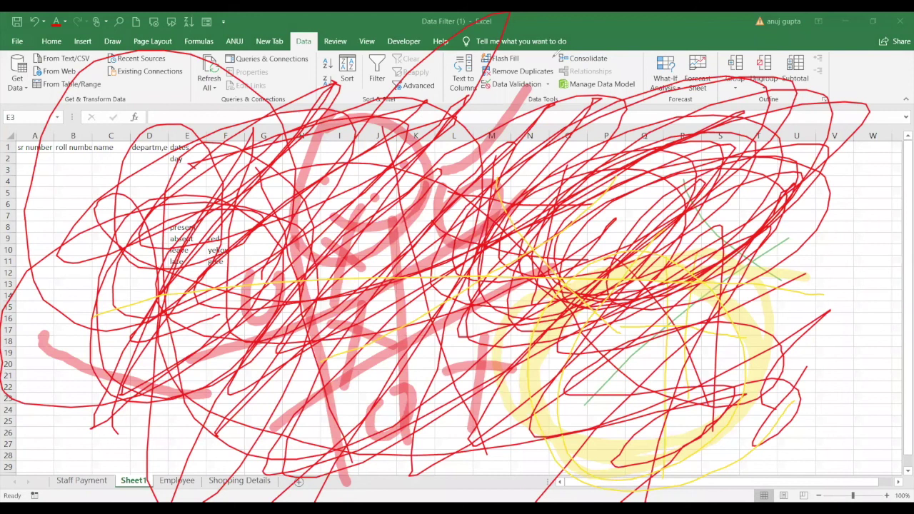
{"action": "key", "text": "e"}
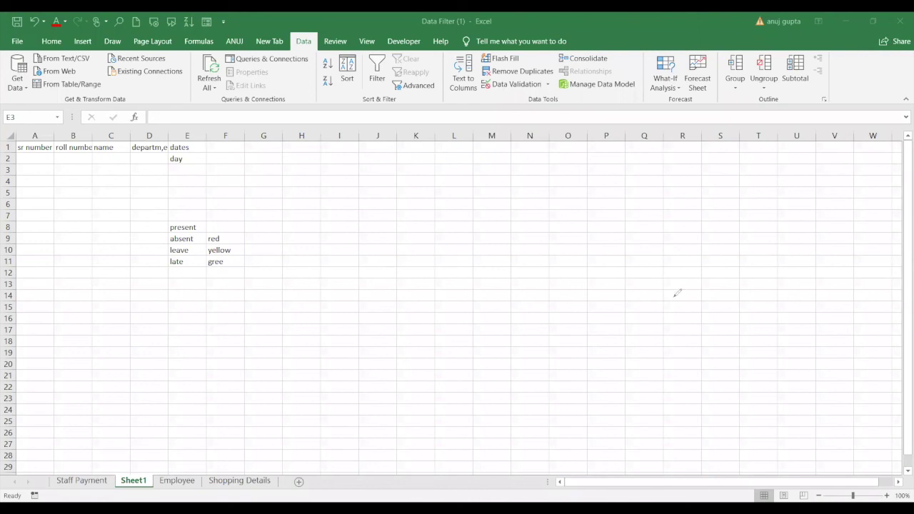
Step: Add topi in E3 and hours in E4 under day
{"action": "left_click", "coordinate": [182, 170]}
{"action": "type", "text": "tod"}
{"action": "key", "text": "Return"}
{"action": "type", "text": "h"}
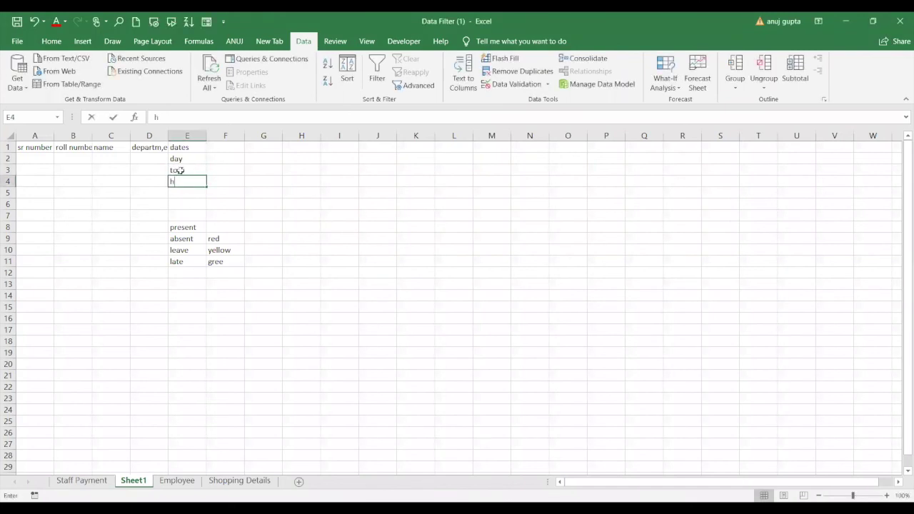
{"action": "type", "text": "opur"}
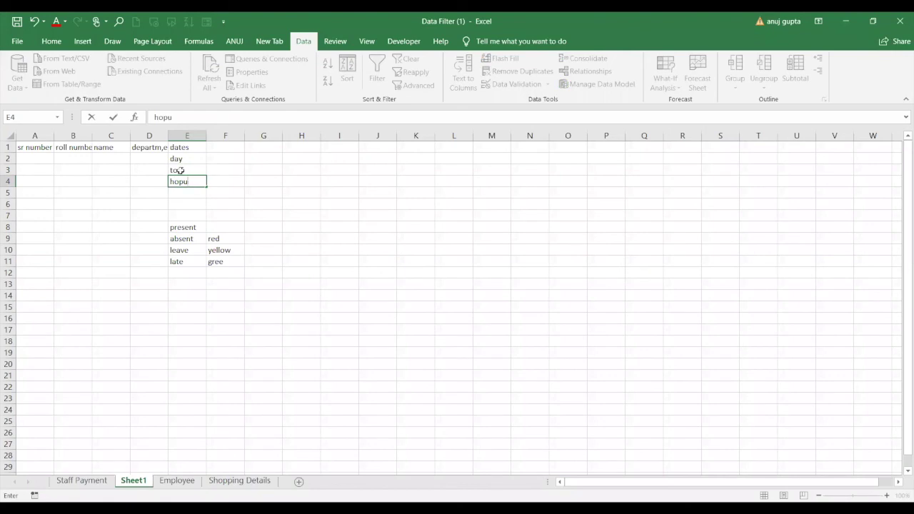
{"action": "key", "text": "BackSpace"}
{"action": "key", "text": "BackSpace"}
{"action": "type", "text": "urs"}
{"action": "key", "text": "ctrl+Return"}
Step: Put the total hours label in cell R4
{"action": "key", "text": "Up"}
{"action": "key", "text": "Right"}
{"action": "key", "text": "Left"}
{"action": "key", "text": "Right"}
{"action": "key", "text": "Right"}
{"action": "key", "text": "Right"}
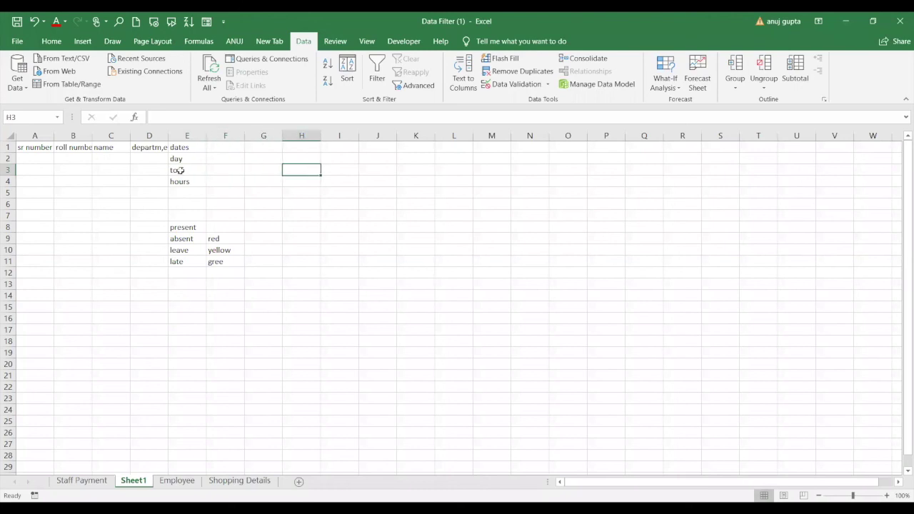
{"action": "key", "text": "Right"}
{"action": "key", "text": "Down"}
{"action": "key", "text": "Left"}
{"action": "key", "text": "Left"}
{"action": "key", "text": "Left"}
{"action": "key", "text": "Right"}
{"action": "key", "text": "Left"}
{"action": "key", "text": "Right"}
{"action": "key", "text": "Right"}
{"action": "key", "text": "Right"}
{"action": "key", "text": "Right"}
{"action": "key", "text": "Right"}
{"action": "key", "text": "Right"}
{"action": "key", "text": "Right"}
{"action": "key", "text": "Right"}
{"action": "key", "text": "Right"}
{"action": "key", "text": "Right"}
{"action": "key", "text": "Right"}
{"action": "key", "text": "Right"}
{"action": "key", "text": "Up"}
{"action": "key", "text": "Up"}
{"action": "key", "text": "Down"}
{"action": "key", "text": "Down"}
{"action": "type", "text": "total"}
{"action": "key", "text": "ctrl+Return"}
{"action": "key", "text": "Left"}
{"action": "key", "text": "Left"}
{"action": "key", "text": "Left"}
{"action": "key", "text": "Left"}
{"action": "key", "text": "Left"}
{"action": "key", "text": "Left"}
{"action": "key", "text": "Left"}
{"action": "key", "text": "Left"}
{"action": "key", "text": "Right"}
{"action": "key", "text": "Left"}
{"action": "key", "text": "Right"}
{"action": "key", "text": "Left"}
{"action": "key", "text": "Up"}
{"action": "key", "text": "Up"}
{"action": "key", "text": "Up"}
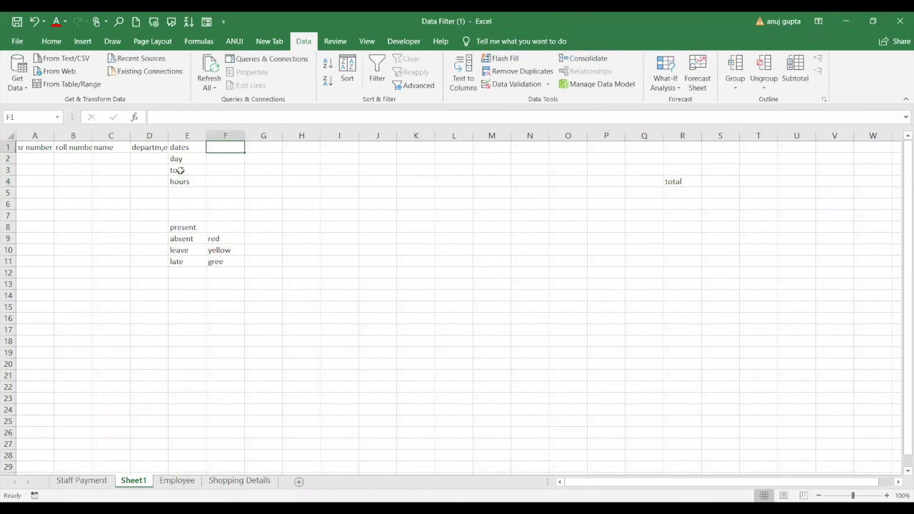
{"action": "key", "text": "Down"}
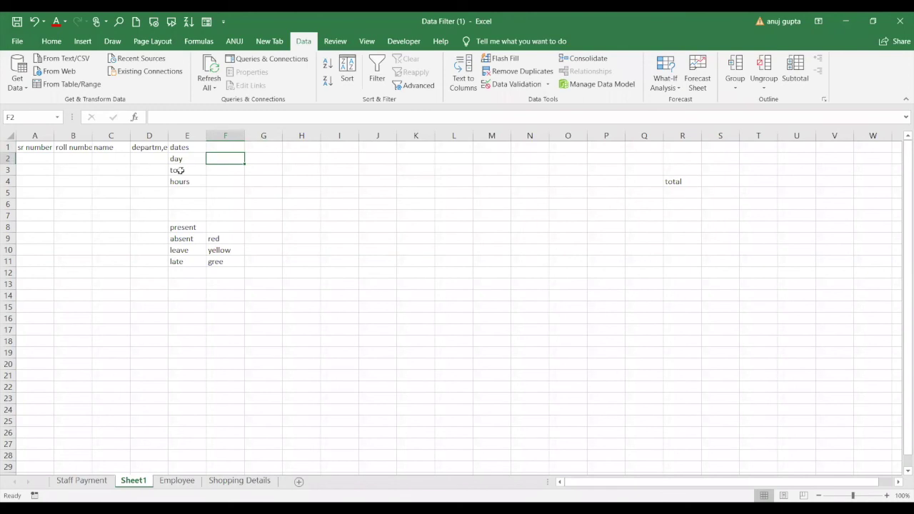
{"action": "key", "text": "Down"}
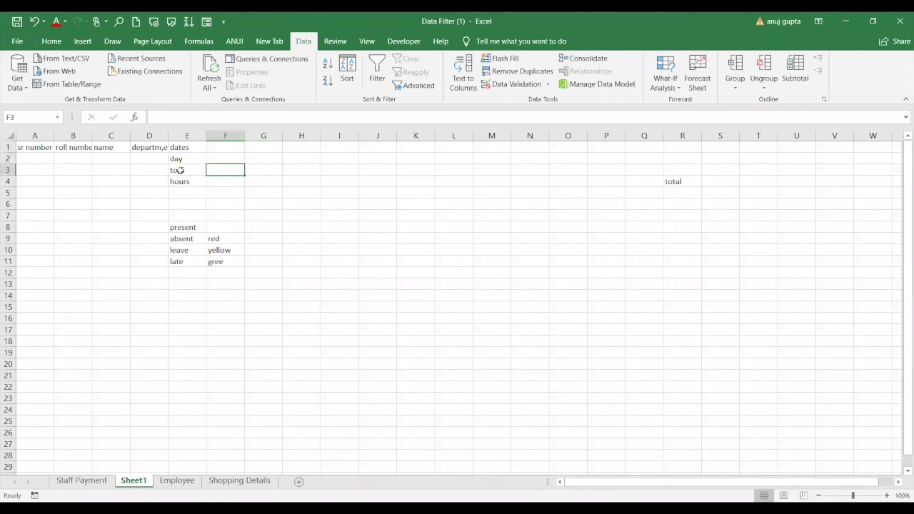
{"action": "key", "text": "Down"}
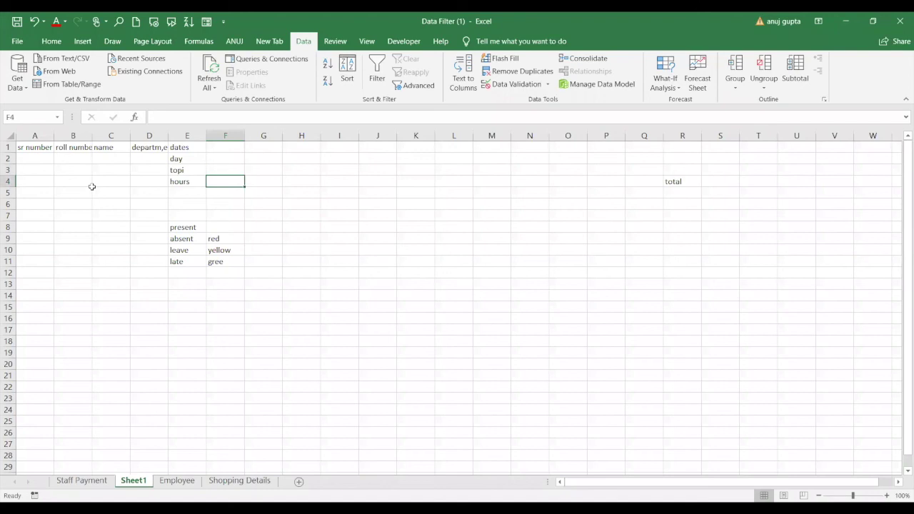
{"action": "key", "text": "Right"}
{"action": "key", "text": "Right"}
{"action": "key", "text": "Right"}
{"action": "key", "text": "Right"}
{"action": "key", "text": "Right"}
{"action": "key", "text": "Right"}
{"action": "key", "text": "Right"}
{"action": "key", "text": "Right"}
{"action": "key", "text": "Right"}
{"action": "key", "text": "Right"}
{"action": "key", "text": "Right"}
{"action": "key", "text": "Right"}
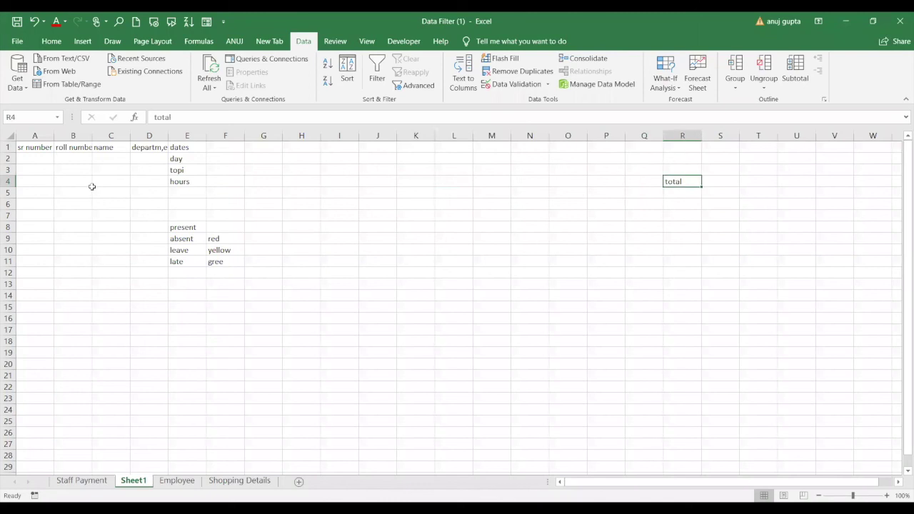
{"action": "type", "text": "total hours"}
{"action": "key", "text": "Return"}
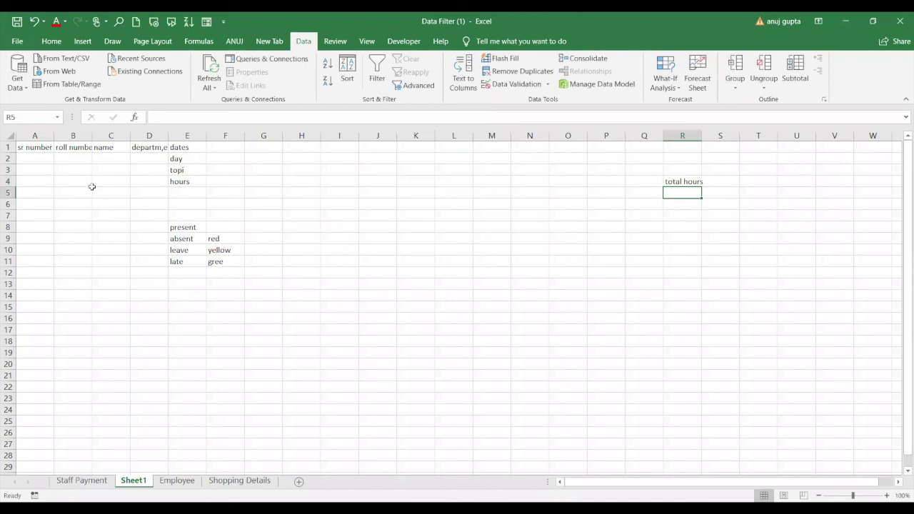
Step: Label R8:U8 total present, total absent, total leaves and late
{"action": "key", "text": "Return"}
{"action": "key", "text": "Return"}
{"action": "key", "text": "Return"}
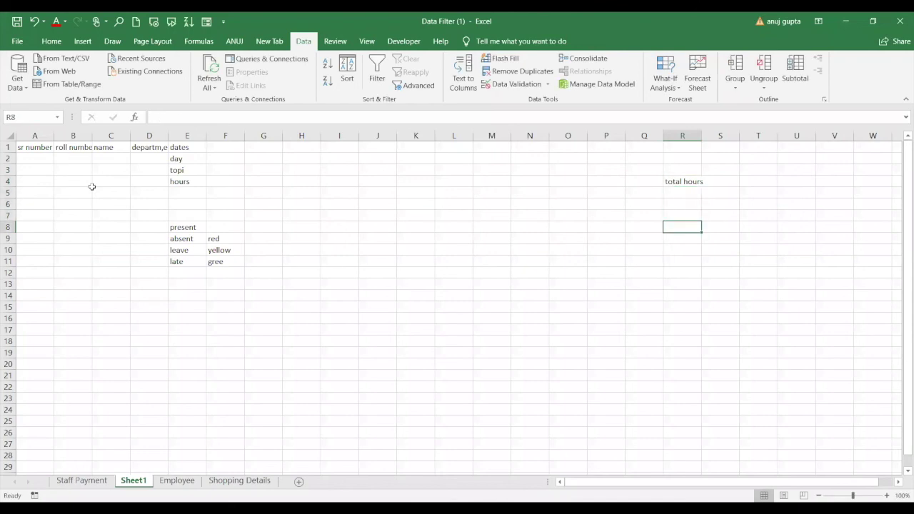
{"action": "type", "text": "toalt present"}
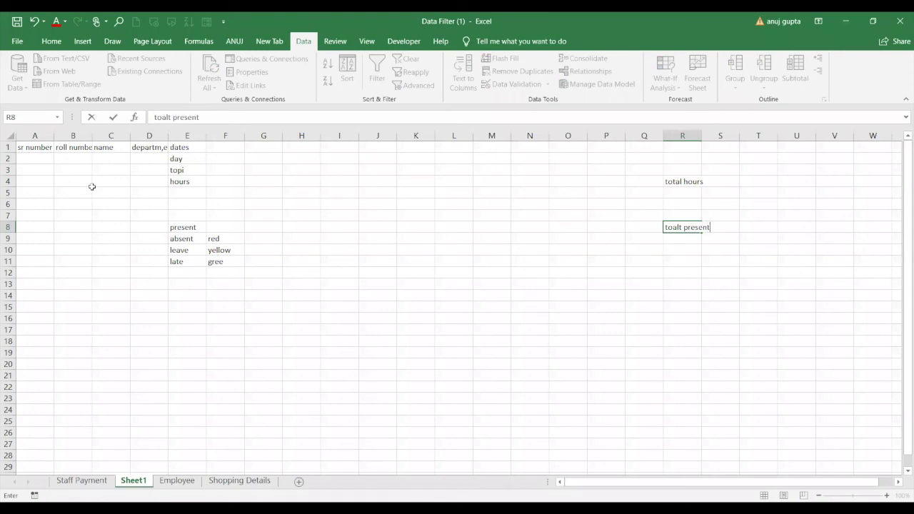
{"action": "key", "text": "Tab"}
{"action": "type", "text": "total absent"}
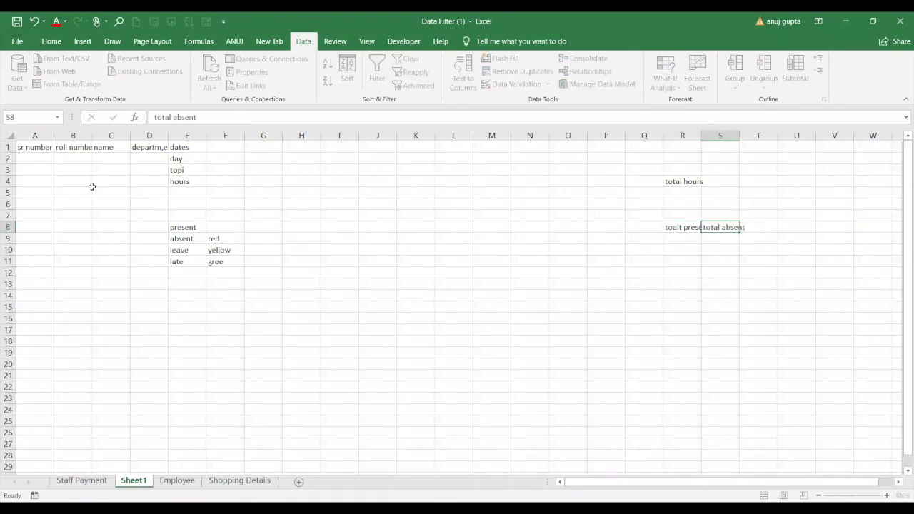
{"action": "key", "text": "Tab"}
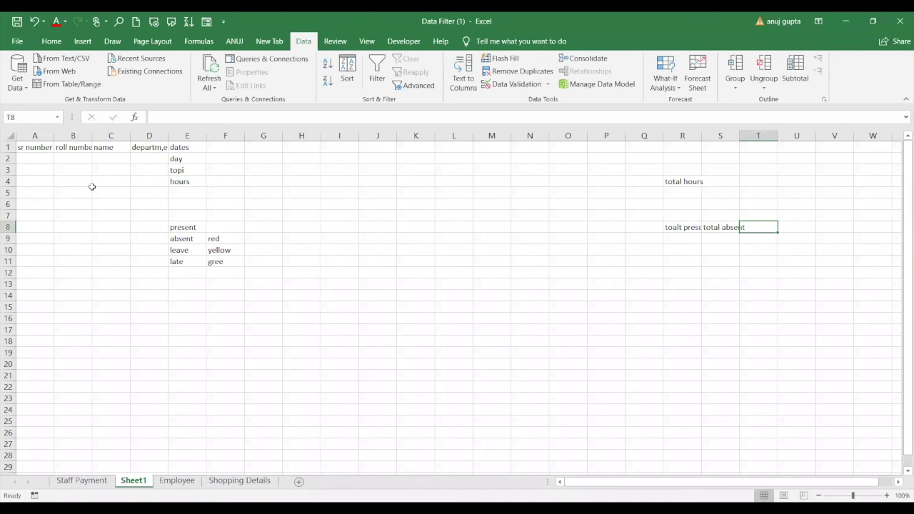
{"action": "type", "text": "total leaves"}
{"action": "key", "text": "Tab"}
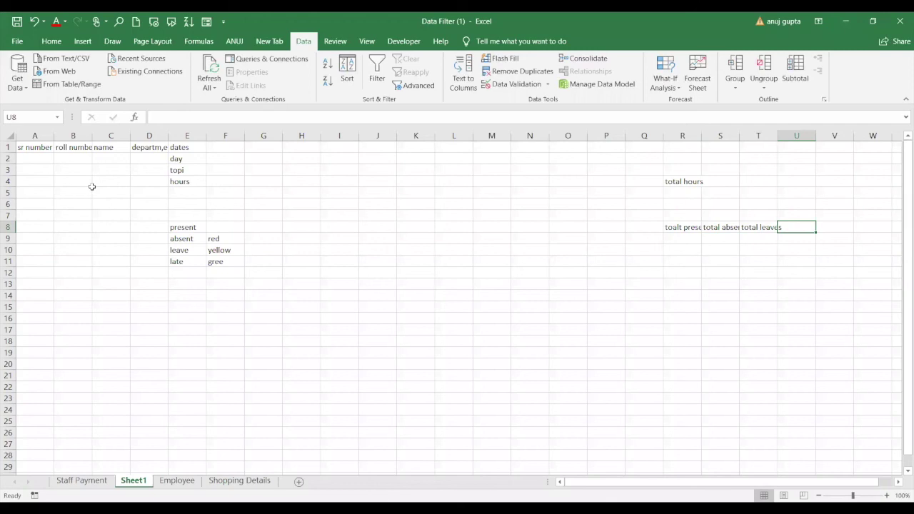
{"action": "type", "text": "late"}
{"action": "key", "text": "Tab"}
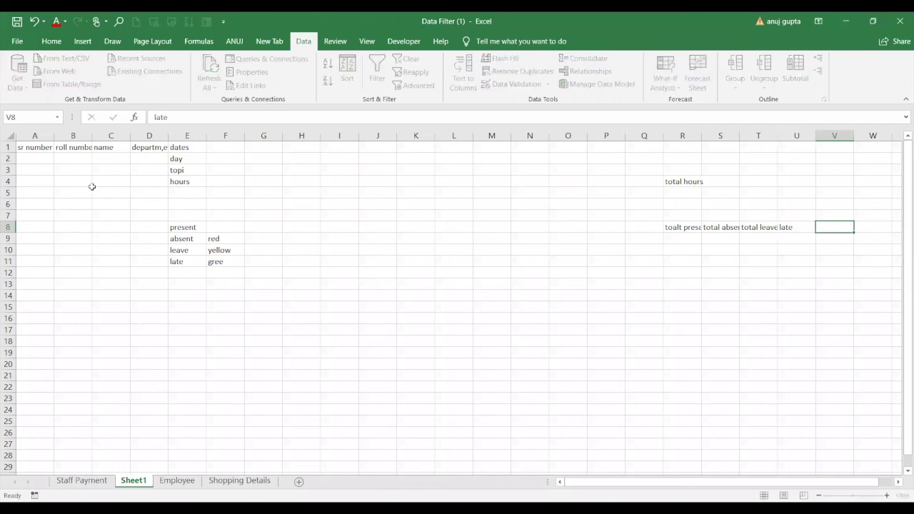
Step: Add total days of classes in V8
{"action": "key", "text": "Down"}
{"action": "key", "text": "Down"}
{"action": "key", "text": "Left"}
{"action": "key", "text": "Left"}
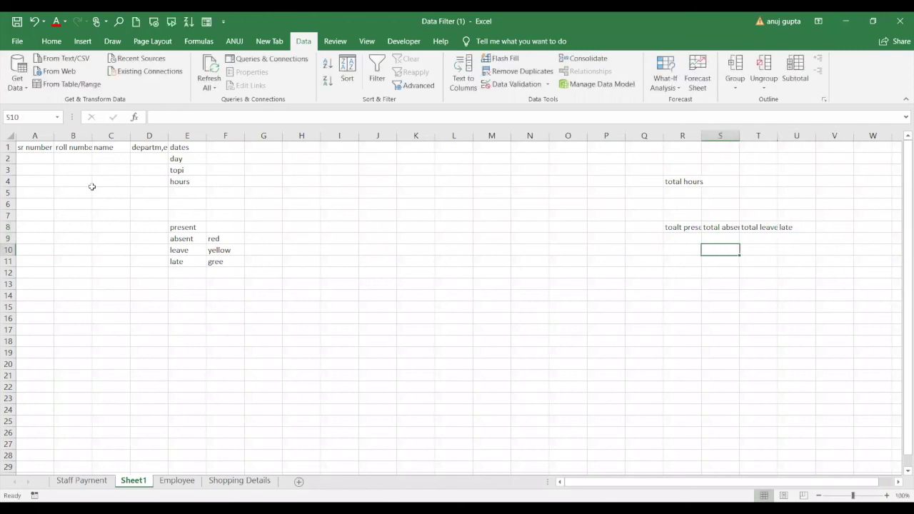
{"action": "key", "text": "Left"}
{"action": "key", "text": "Left"}
{"action": "key", "text": "Up"}
{"action": "key", "text": "Down"}
{"action": "key", "text": "Up"}
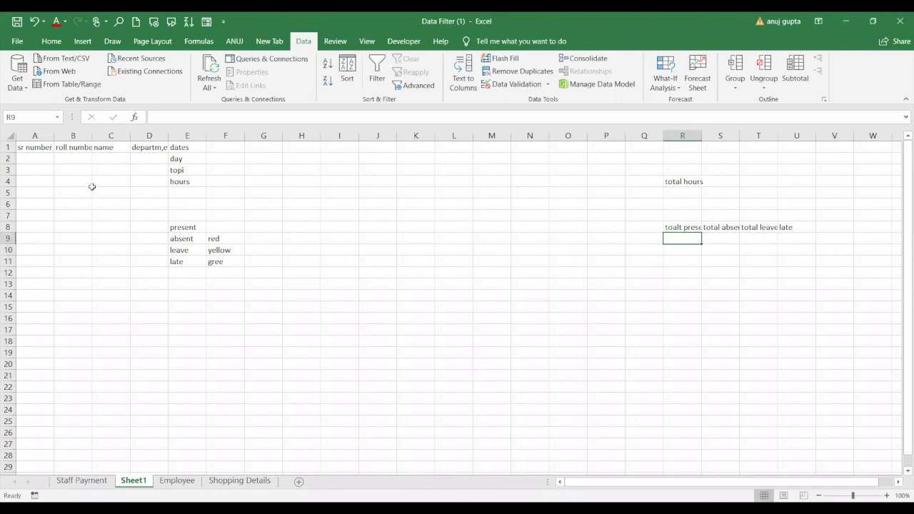
{"action": "key", "text": "Right"}
{"action": "key", "text": "Right"}
{"action": "key", "text": "Right"}
{"action": "key", "text": "Right"}
{"action": "key", "text": "Up"}
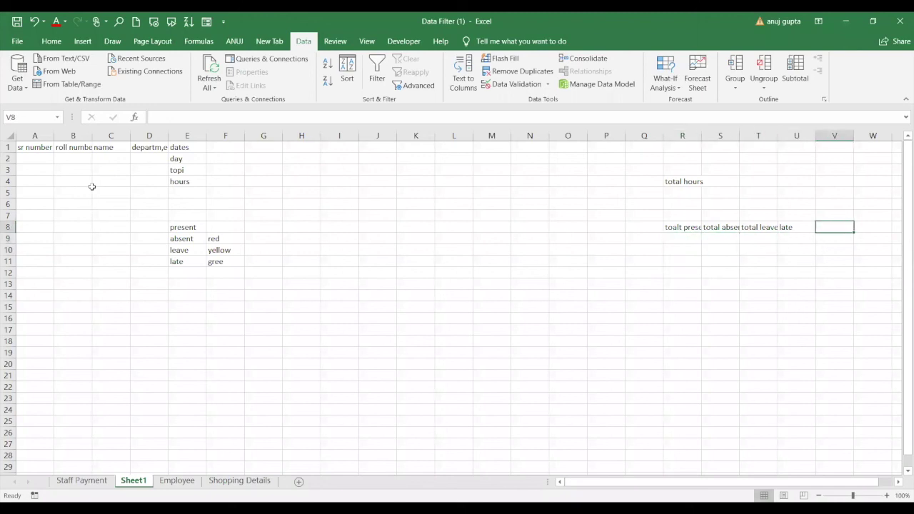
{"action": "type", "text": "total days of classes"}
{"action": "key", "text": "Return"}
{"action": "key", "text": "Left"}
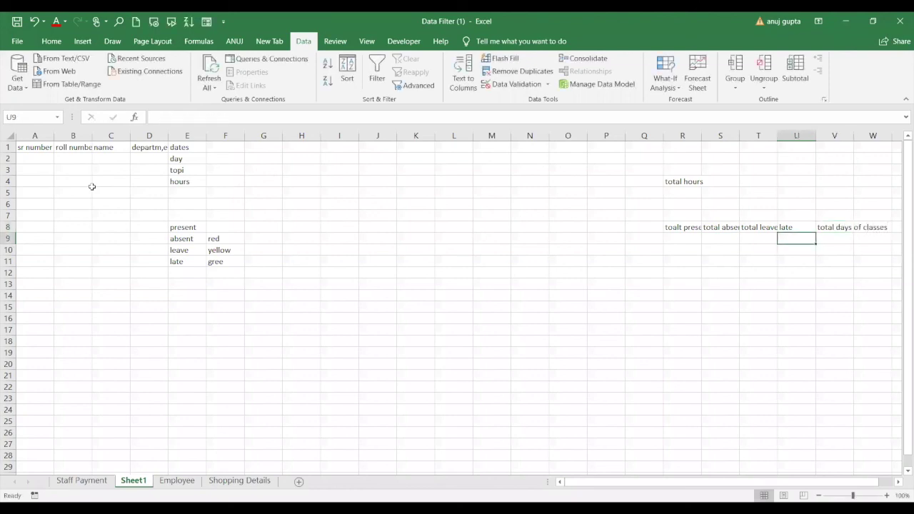
{"action": "key", "text": "Left"}
{"action": "key", "text": "Left"}
{"action": "key", "text": "Left"}
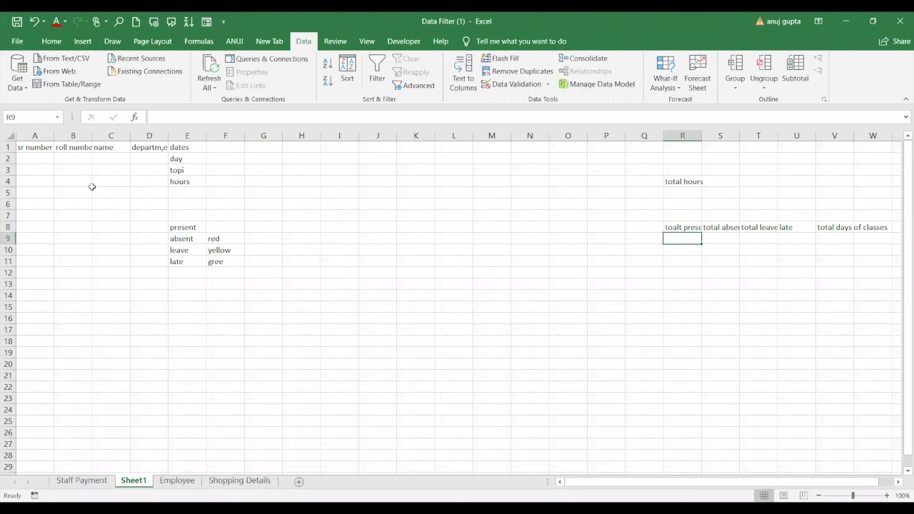
Step: Enter sample counts 3, 1, 1, 1 and 6 across R9:V9
{"action": "type", "text": "3"}
{"action": "key", "text": "Tab"}
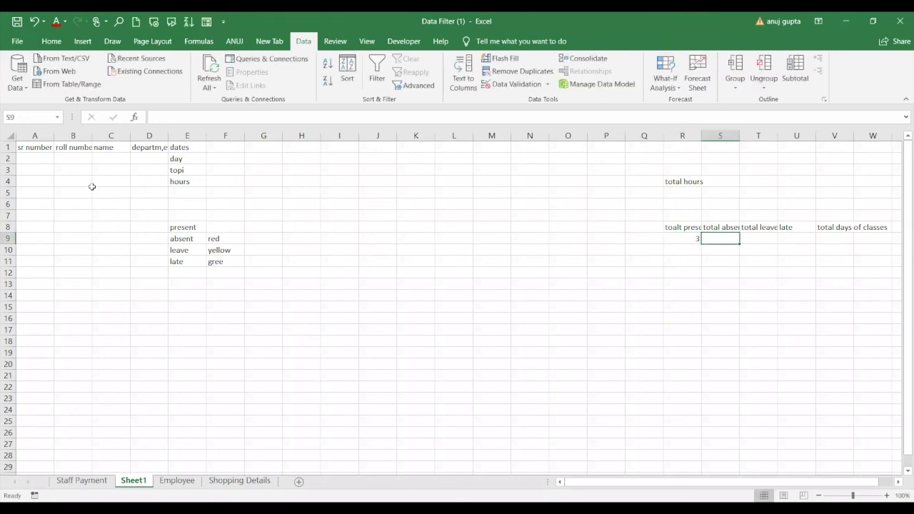
{"action": "type", "text": "1"}
{"action": "key", "text": "Tab"}
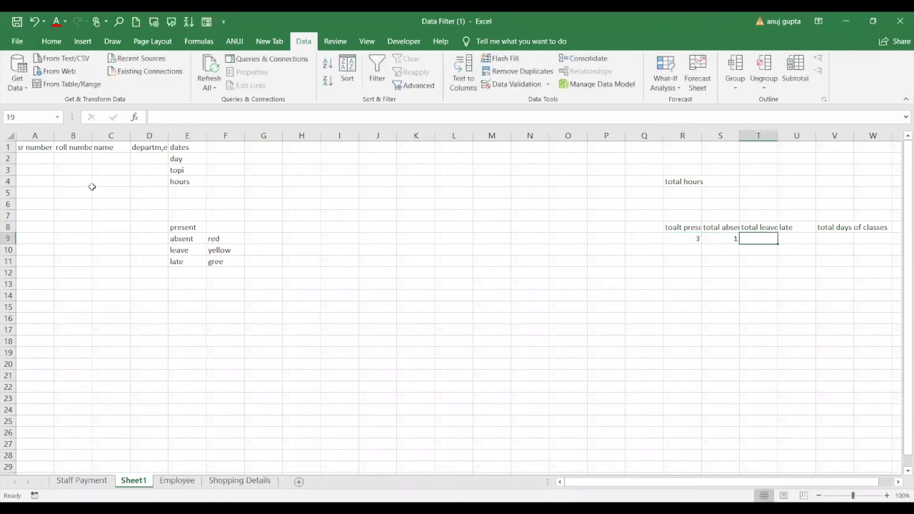
{"action": "type", "text": "1"}
{"action": "key", "text": "Tab"}
{"action": "type", "text": "1"}
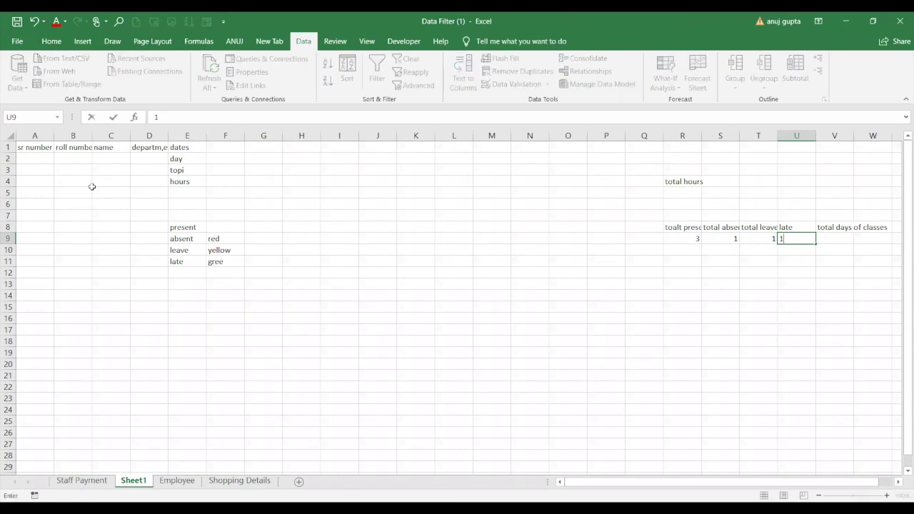
{"action": "key", "text": "Tab"}
{"action": "type", "text": "6"}
{"action": "key", "text": "Return"}
{"action": "key", "text": "Up"}
{"action": "key", "text": "Left"}
{"action": "key", "text": "Left"}
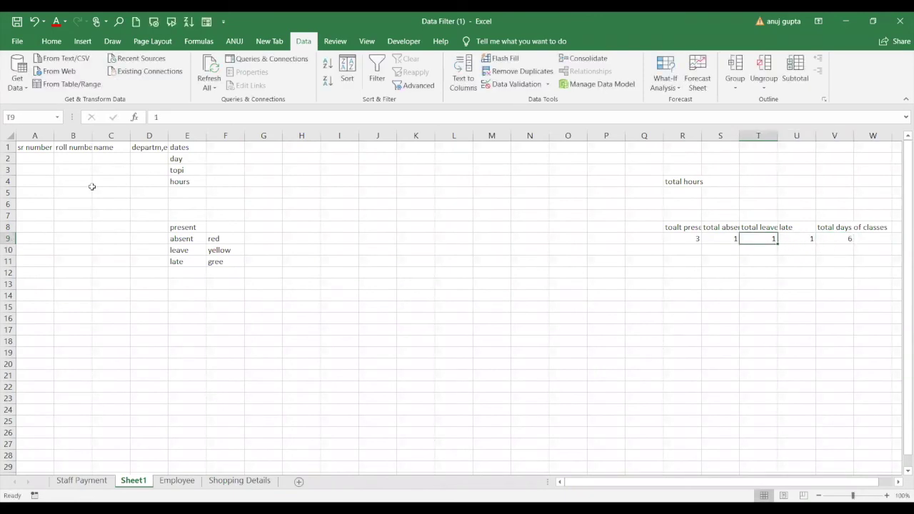
{"action": "key", "text": "Left"}
{"action": "key", "text": "Left"}
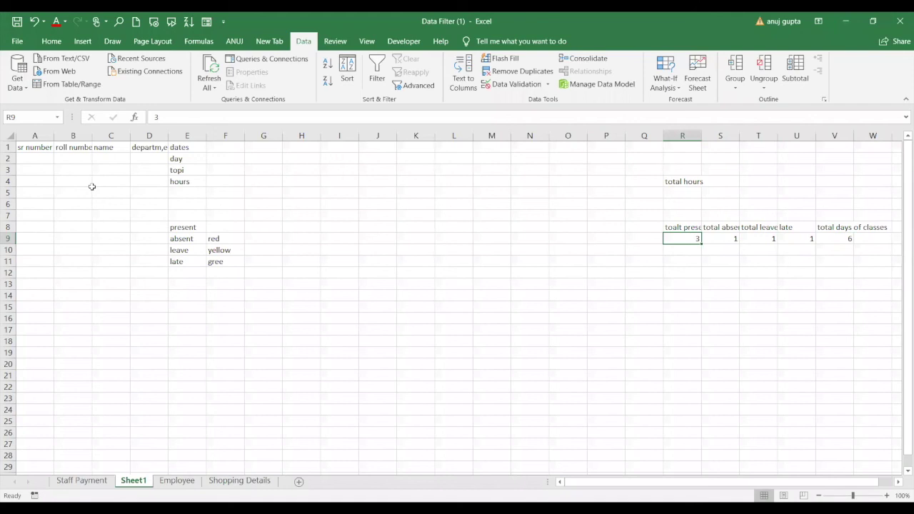
{"action": "key", "text": "Right"}
{"action": "key", "text": "Right"}
{"action": "key", "text": "Right"}
{"action": "key", "text": "Right"}
{"action": "key", "text": "Right"}
{"action": "key", "text": "Right"}
{"action": "key", "text": "Left"}
{"action": "key", "text": "Right"}
{"action": "type", "text": "per"}
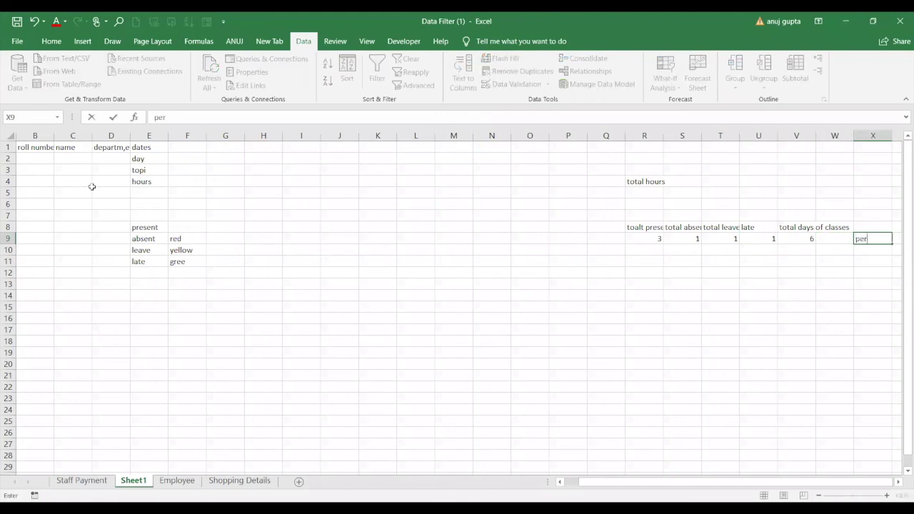
{"action": "type", "text": "catnge of attdenc"}
{"action": "key", "text": "Tab"}
{"action": "key", "text": "Left"}
{"action": "key", "text": "Right"}
{"action": "key", "text": "Right"}
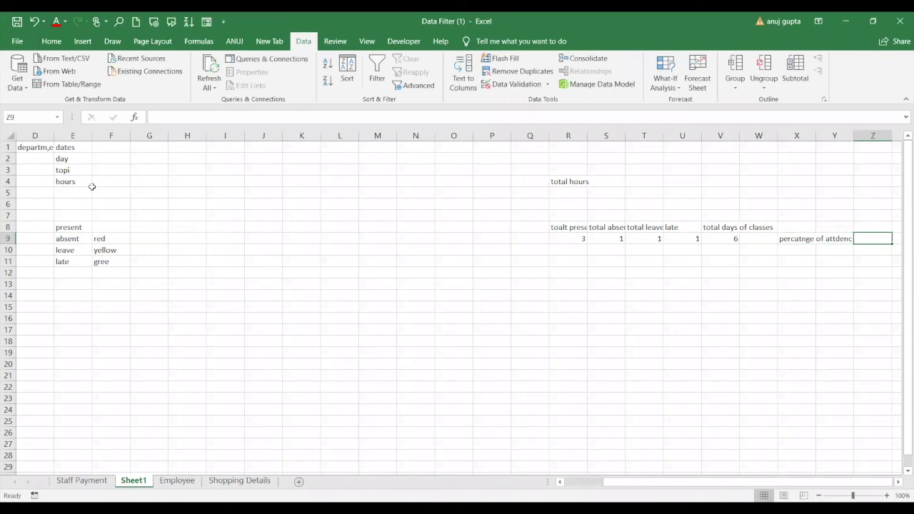
{"action": "scroll", "coordinate": [92, 187], "scroll_direction": "right", "scroll_amount": 1}
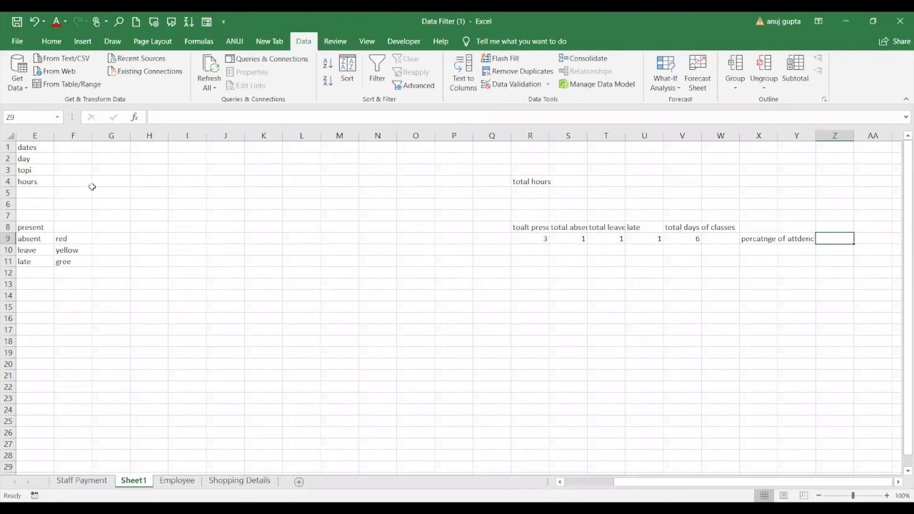
{"action": "key", "text": "Left"}
{"action": "key", "text": "Left"}
{"action": "key", "text": "Left"}
{"action": "key", "text": "Left"}
{"action": "key", "text": "Left"}
{"action": "key", "text": "Left"}
{"action": "key", "text": "Left"}
{"action": "key", "text": "Left"}
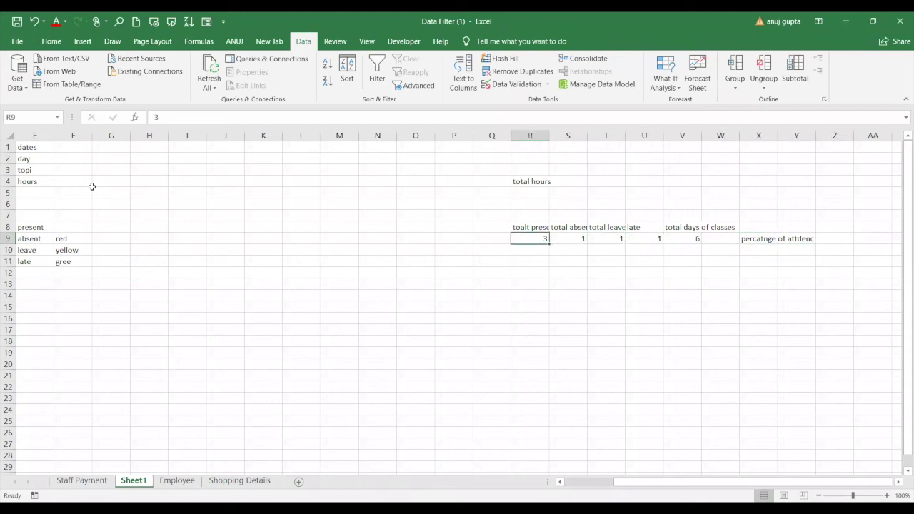
{"action": "key", "text": "Right"}
{"action": "key", "text": "Left"}
{"action": "key", "text": "Down"}
{"action": "key", "text": "Up"}
{"action": "key", "text": "Right"}
{"action": "key", "text": "Right"}
{"action": "key", "text": "Right"}
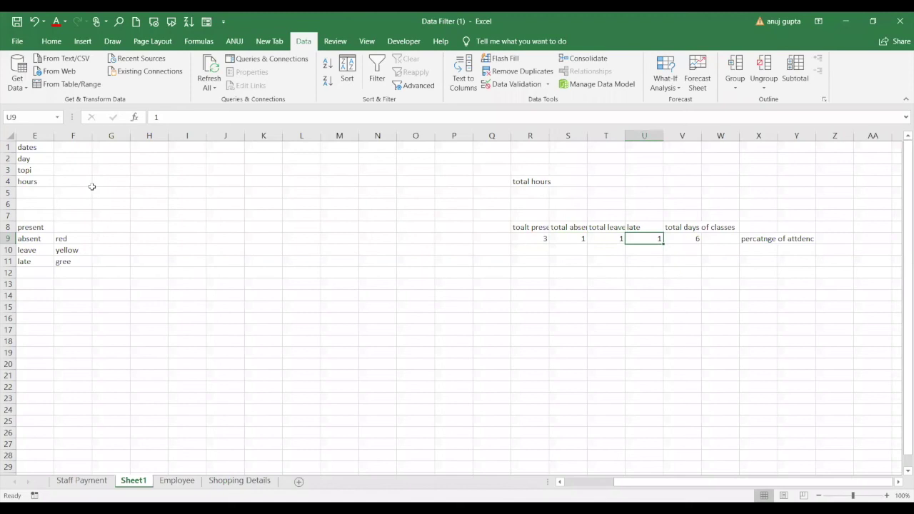
{"action": "key", "text": "Left"}
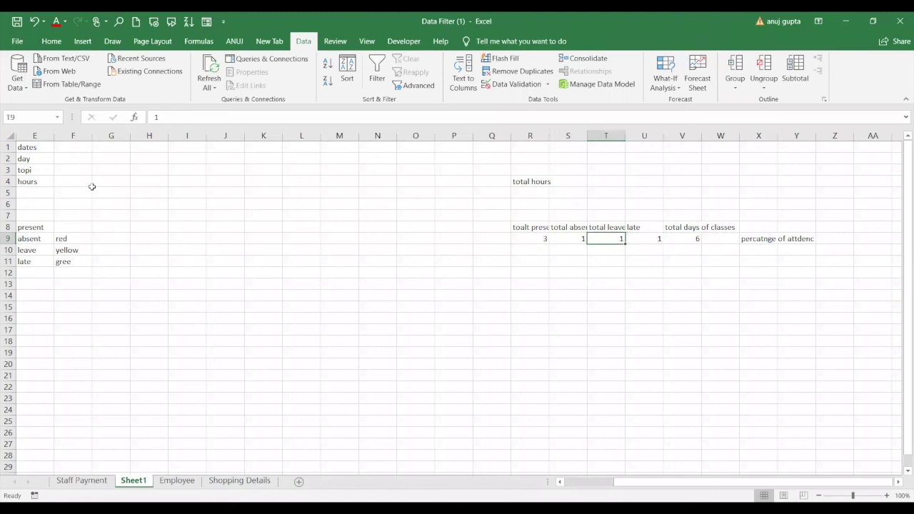
{"action": "key", "text": "Left"}
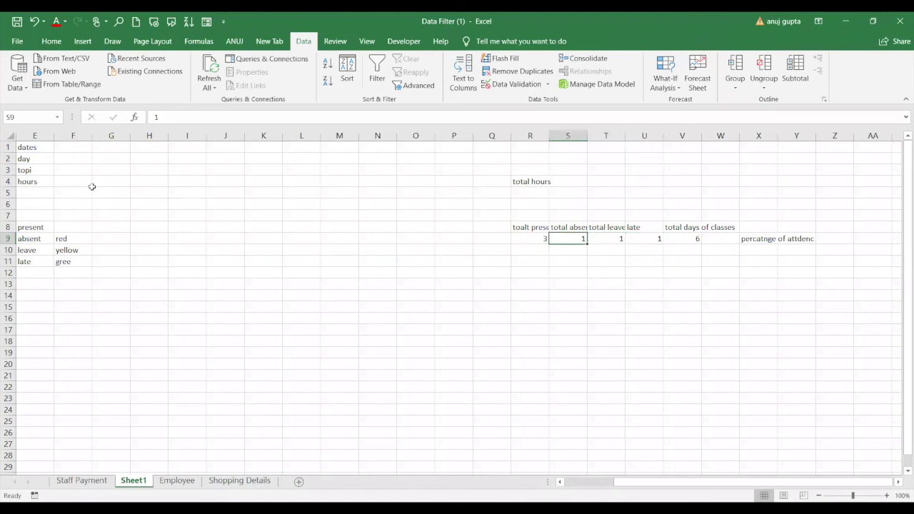
{"action": "key", "text": "Left"}
{"action": "key", "text": "Right"}
{"action": "key", "text": "Right"}
{"action": "key", "text": "Right"}
{"action": "key", "text": "Right"}
{"action": "key", "text": "Right"}
{"action": "key", "text": "Left"}
{"action": "key", "text": "Left"}
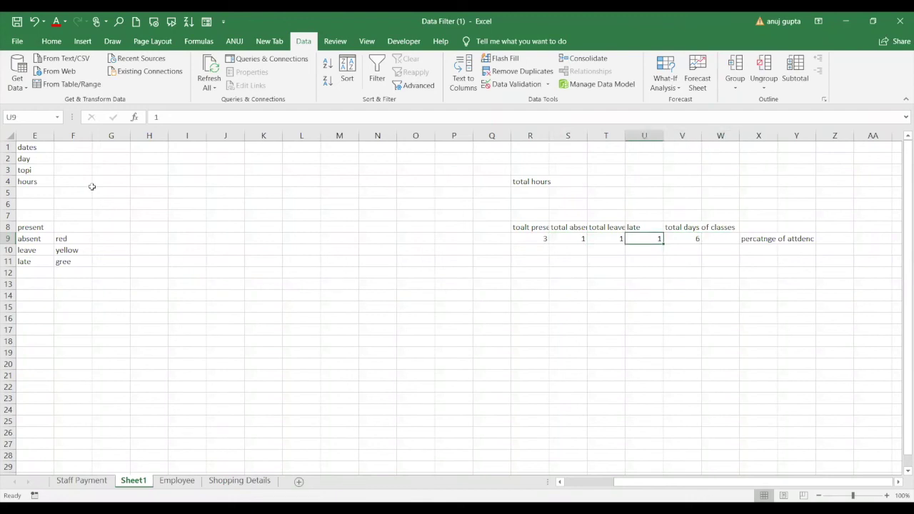
{"action": "key", "text": "Left"}
{"action": "key", "text": "Left"}
{"action": "key", "text": "Left"}
{"action": "key", "text": "Right"}
{"action": "key", "text": "Right"}
{"action": "key", "text": "Right"}
{"action": "key", "text": "Right"}
{"action": "key", "text": "Right"}
{"action": "key", "text": "Right"}
{"action": "key", "text": "Right"}
{"action": "key", "text": "Right"}
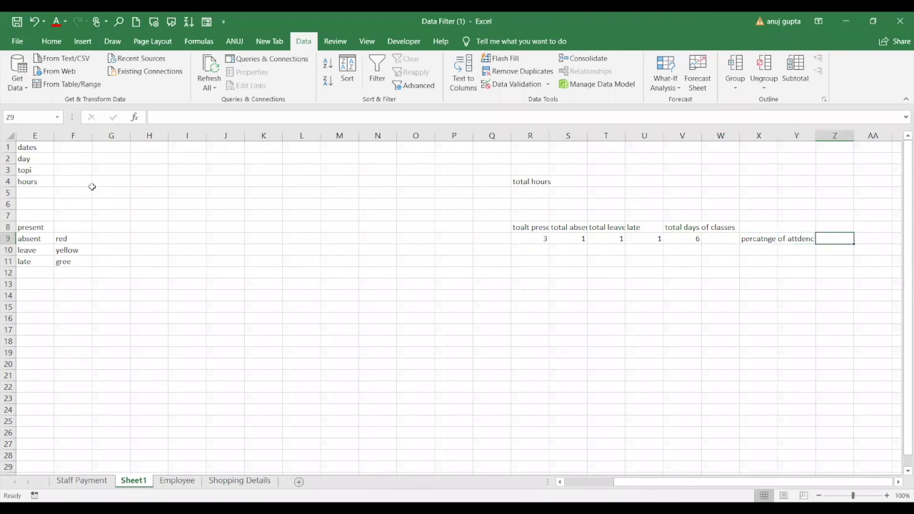
{"action": "key", "text": "Left"}
{"action": "key", "text": "Left"}
{"action": "key", "text": "Left"}
{"action": "key", "text": "Left"}
{"action": "key", "text": "Left"}
{"action": "key", "text": "Left"}
{"action": "key", "text": "Left"}
{"action": "key", "text": "Left"}
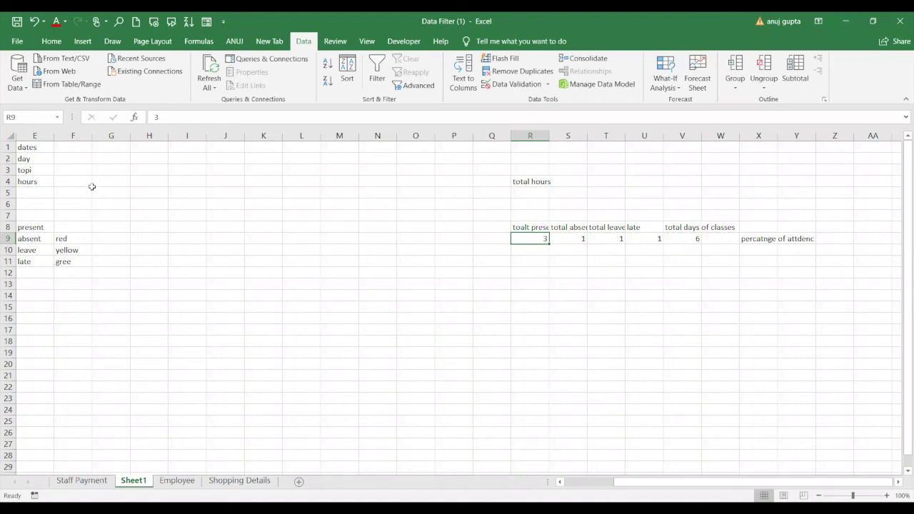
{"action": "key", "text": "Right"}
{"action": "key", "text": "Right"}
{"action": "key", "text": "Right"}
{"action": "key", "text": "Left"}
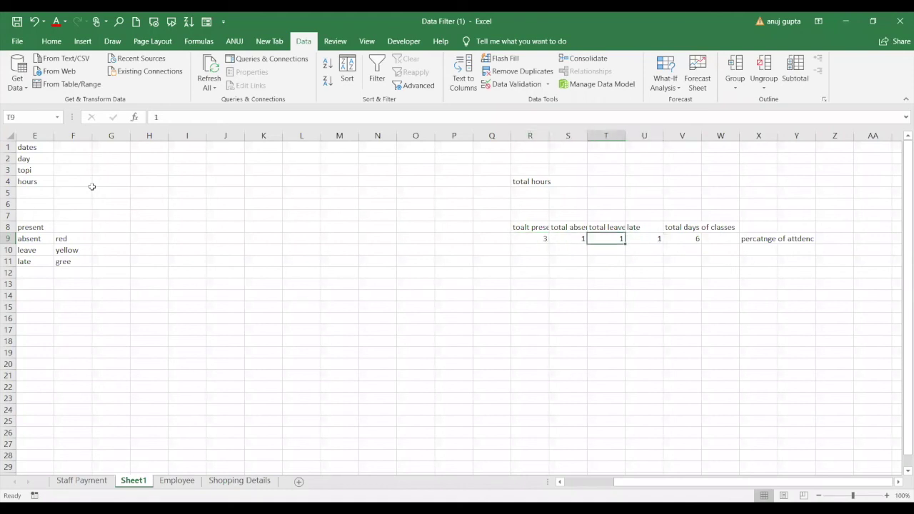
{"action": "key", "text": "Left"}
{"action": "key", "text": "Left"}
{"action": "key", "text": "Left"}
{"action": "key", "text": "Left"}
{"action": "key", "text": "Left"}
{"action": "key", "text": "Left"}
{"action": "key", "text": "Left"}
{"action": "key", "text": "Left"}
{"action": "key", "text": "Left"}
{"action": "key", "text": "Left"}
{"action": "key", "text": "Down"}
{"action": "key", "text": "Down"}
{"action": "key", "text": "Down"}
{"action": "key", "text": "Up"}
{"action": "key", "text": "Up"}
{"action": "key", "text": "Up"}
{"action": "key", "text": "Right"}
{"action": "key", "text": "Right"}
{"action": "key", "text": "Right"}
{"action": "key", "text": "Right"}
{"action": "key", "text": "Right"}
{"action": "key", "text": "Right"}
{"action": "key", "text": "Right"}
{"action": "key", "text": "Right"}
{"action": "key", "text": "Right"}
{"action": "key", "text": "Right"}
{"action": "key", "text": "Right"}
{"action": "key", "text": "Right"}
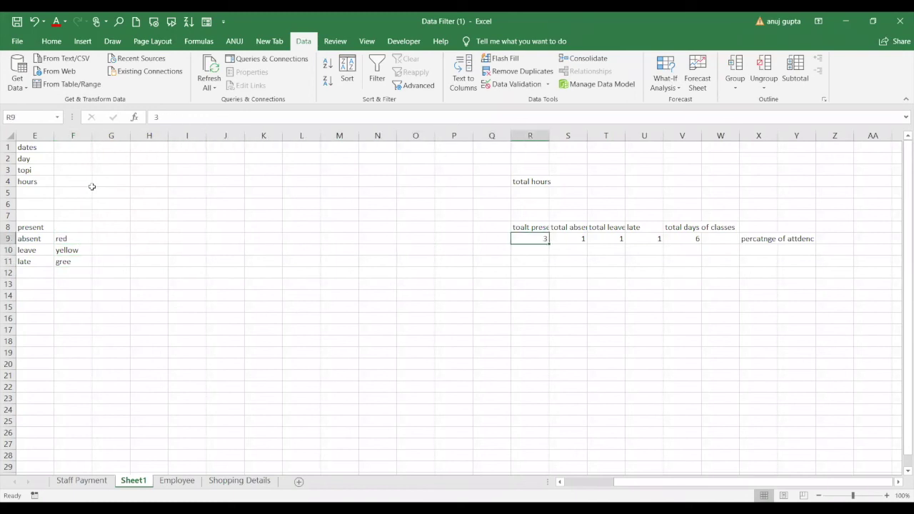
{"action": "key", "text": "Right"}
{"action": "key", "text": "Right"}
{"action": "key", "text": "Right"}
{"action": "key", "text": "Left"}
{"action": "key", "text": "Left"}
{"action": "key", "text": "Left"}
{"action": "key", "text": "Right"}
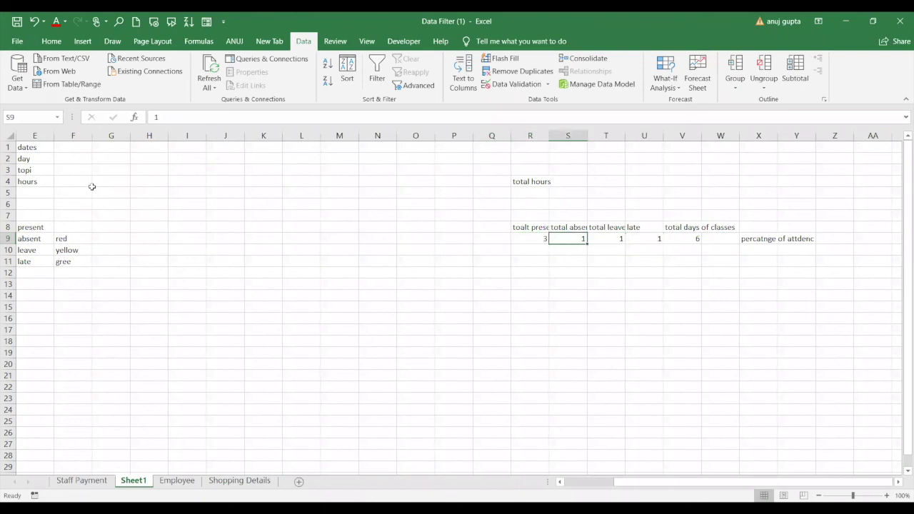
{"action": "key", "text": "Right"}
{"action": "key", "text": "Right"}
{"action": "key", "text": "Right"}
{"action": "key", "text": "Right"}
{"action": "key", "text": "Left"}
{"action": "key", "text": "Left"}
{"action": "key", "text": "Left"}
{"action": "key", "text": "Left"}
{"action": "key", "text": "Left"}
{"action": "key", "text": "Left"}
{"action": "key", "text": "Left"}
{"action": "key", "text": "Left"}
{"action": "key", "text": "Left"}
{"action": "key", "text": "Right"}
{"action": "key", "text": "Left"}
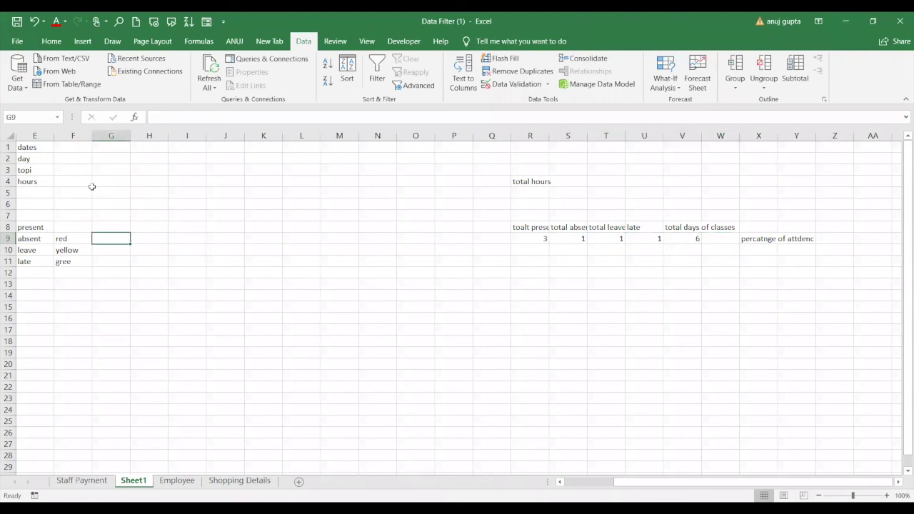
{"action": "key", "text": "Right"}
{"action": "key", "text": "Right"}
{"action": "key", "text": "Right"}
{"action": "key", "text": "Right"}
{"action": "key", "text": "Right"}
{"action": "key", "text": "Right"}
{"action": "key", "text": "Right"}
{"action": "key", "text": "Right"}
{"action": "key", "text": "Right"}
{"action": "key", "text": "Left"}
{"action": "key", "text": "Left"}
{"action": "key", "text": "Left"}
{"action": "key", "text": "Left"}
{"action": "key", "text": "Left"}
{"action": "key", "text": "Left"}
{"action": "key", "text": "Left"}
{"action": "key", "text": "Left"}
{"action": "key", "text": "Right"}
{"action": "key", "text": "Right"}
{"action": "key", "text": "Right"}
{"action": "key", "text": "Right"}
{"action": "key", "text": "Right"}
{"action": "key", "text": "Right"}
{"action": "key", "text": "Right"}
{"action": "key", "text": "Down"}
{"action": "key", "text": "Down"}
{"action": "key", "text": "Down"}
{"action": "key", "text": "Up"}
{"action": "key", "text": "Up"}
{"action": "key", "text": "Up"}
{"action": "key", "text": "Right"}
{"action": "key", "text": "Right"}
{"action": "key", "text": "Right"}
{"action": "key", "text": "Right"}
{"action": "key", "text": "Right"}
{"action": "key", "text": "Down"}
{"action": "key", "text": "Down"}
{"action": "key", "text": "Down"}
{"action": "key", "text": "Up"}
{"action": "key", "text": "Up"}
{"action": "key", "text": "Up"}
{"action": "key", "text": "Up"}
{"action": "key", "text": "Right"}
{"action": "key", "text": "Right"}
{"action": "key", "text": "Right"}
{"action": "key", "text": "Right"}
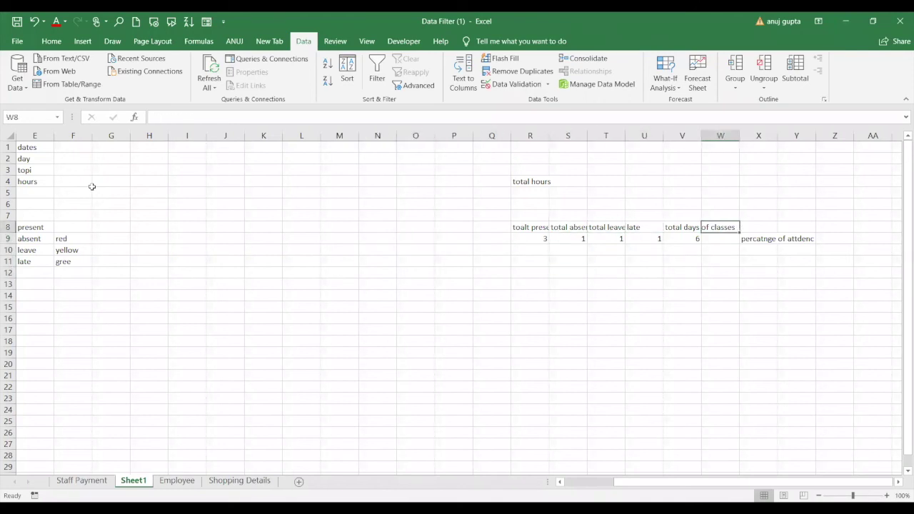
{"action": "key", "text": "Right"}
{"action": "key", "text": "Down"}
{"action": "key", "text": "Right"}
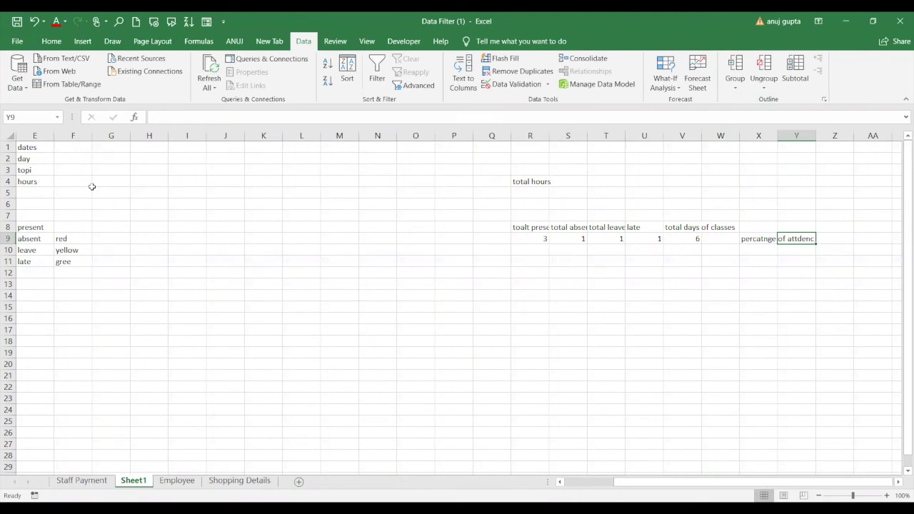
{"action": "left_click", "coordinate": [67, 155]}
{"action": "left_click", "coordinate": [67, 148]}
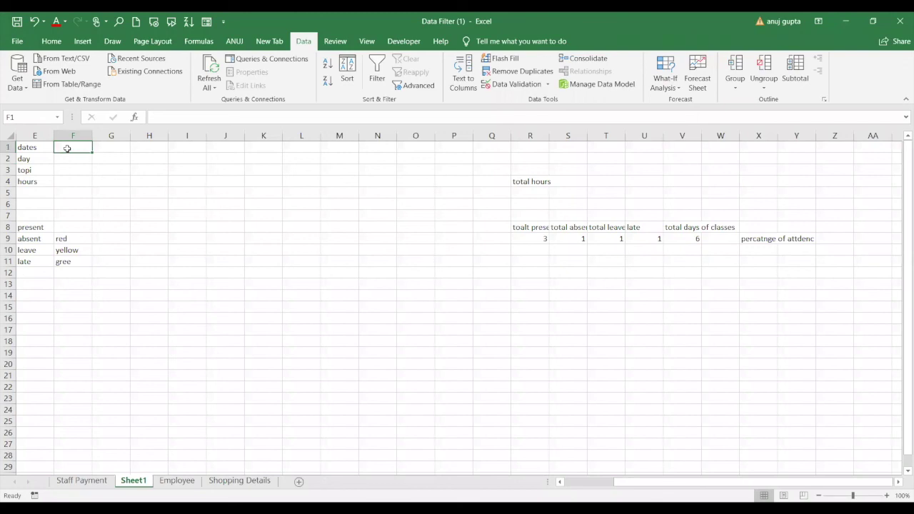
Step: Enter the first date '21/1prl' in F1 beside the dates label
{"action": "left_click_drag", "start_coordinate": [26, 148], "coordinate": [817, 444]}
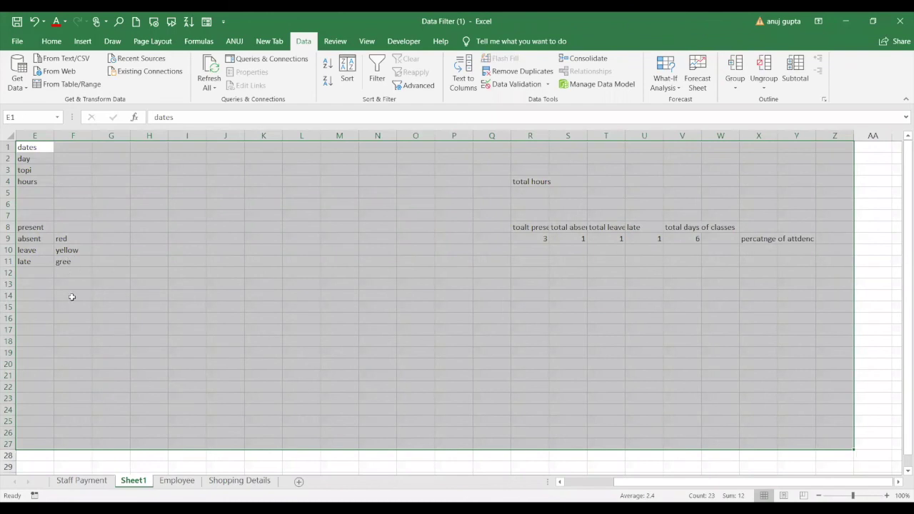
{"action": "left_click", "coordinate": [73, 148]}
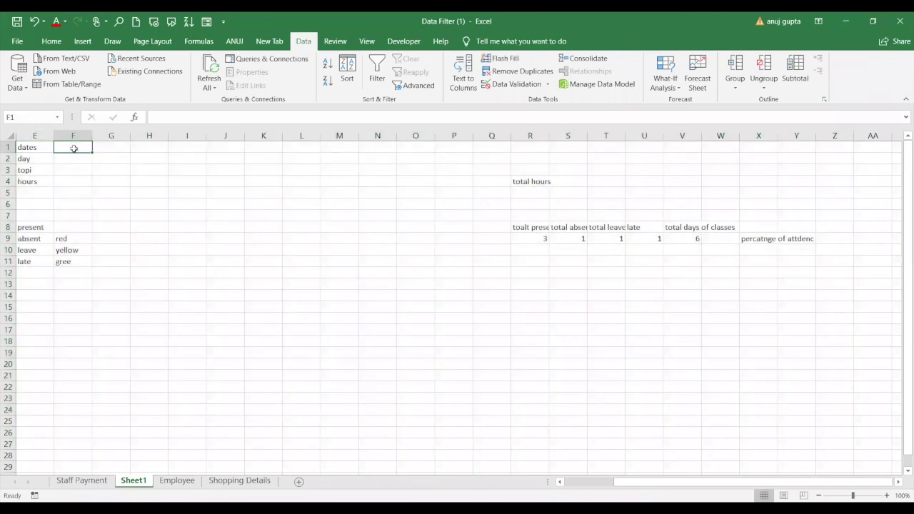
{"action": "type", "text": "21/1prl"}
{"action": "key", "text": "Return"}
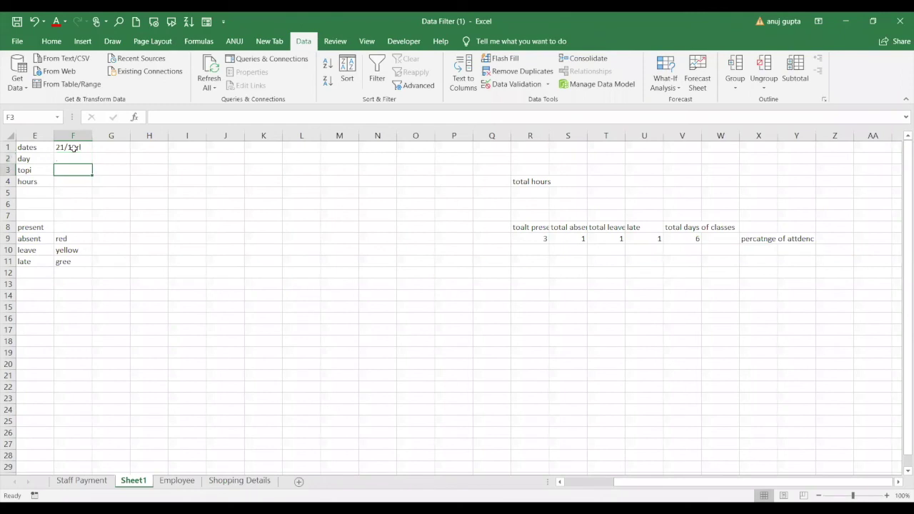
Step: Move along row 4 to the cells around the total hours label in R4
{"action": "key", "text": "Down"}
{"action": "key", "text": "Down"}
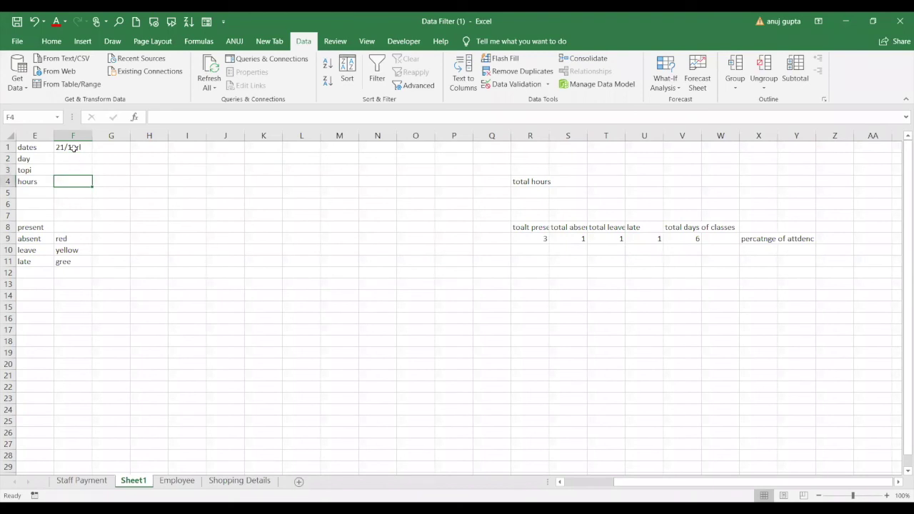
{"action": "key", "text": "Right"}
{"action": "key", "text": "Right"}
{"action": "key", "text": "Right"}
{"action": "key", "text": "Right"}
{"action": "key", "text": "ctrl+Right"}
{"action": "key", "text": "Right"}
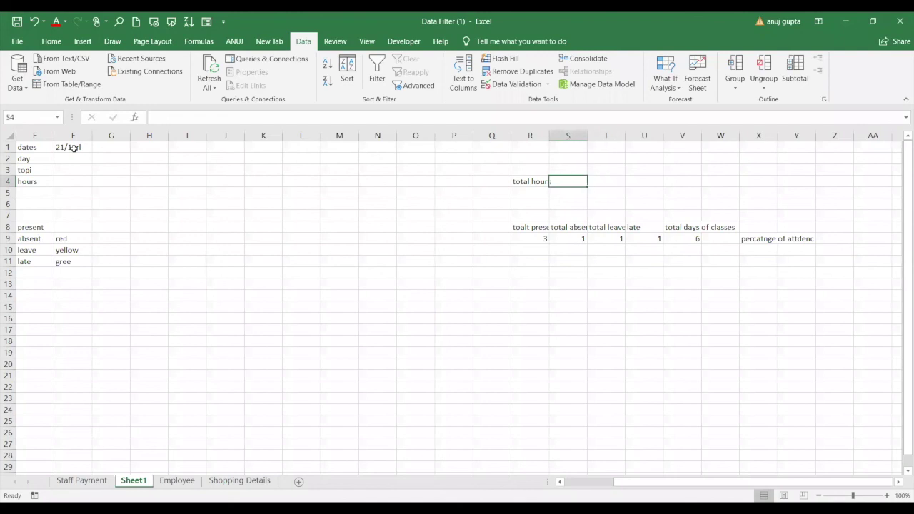
{"action": "key", "text": "Left"}
{"action": "key", "text": "Left"}
{"action": "key", "text": "Left"}
{"action": "key", "text": "Left"}
{"action": "key", "text": "Left"}
{"action": "key", "text": "Left"}
{"action": "key", "text": "Right"}
{"action": "key", "text": "Right"}
{"action": "key", "text": "Right"}
{"action": "key", "text": "Right"}
{"action": "key", "text": "Right"}
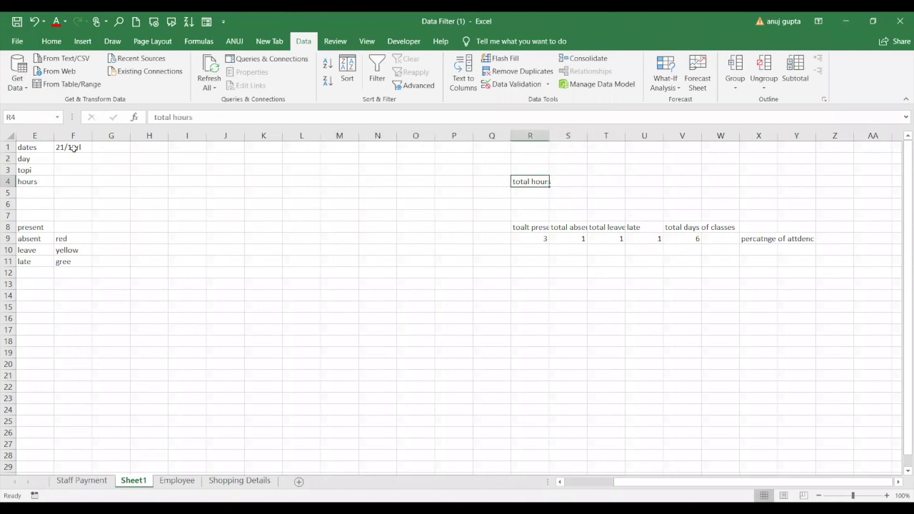
{"action": "key", "text": "Right"}
{"action": "key", "text": "Left"}
{"action": "key", "text": "Right"}
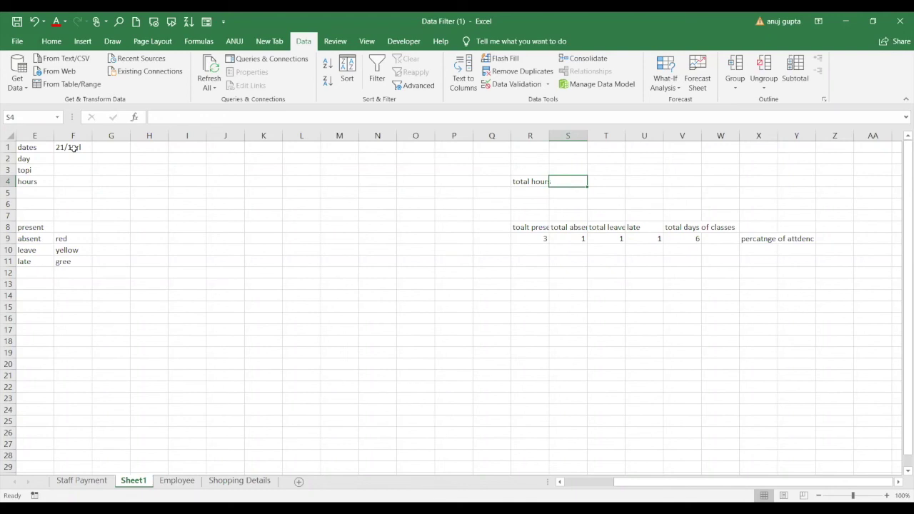
{"action": "key", "text": "Left"}
{"action": "key", "text": "Left"}
{"action": "key", "text": "Left"}
{"action": "key", "text": "Left"}
{"action": "key", "text": "Left"}
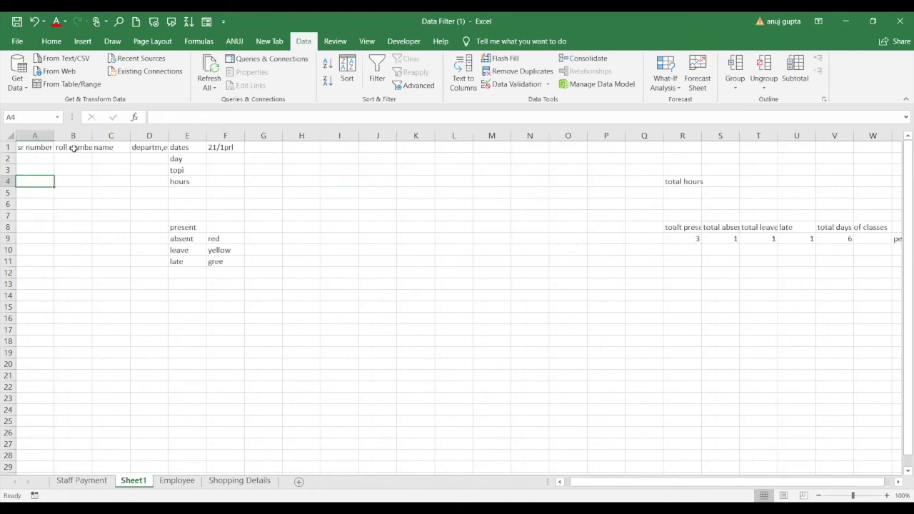
{"action": "left_click_drag", "start_coordinate": [47, 148], "coordinate": [363, 181]}
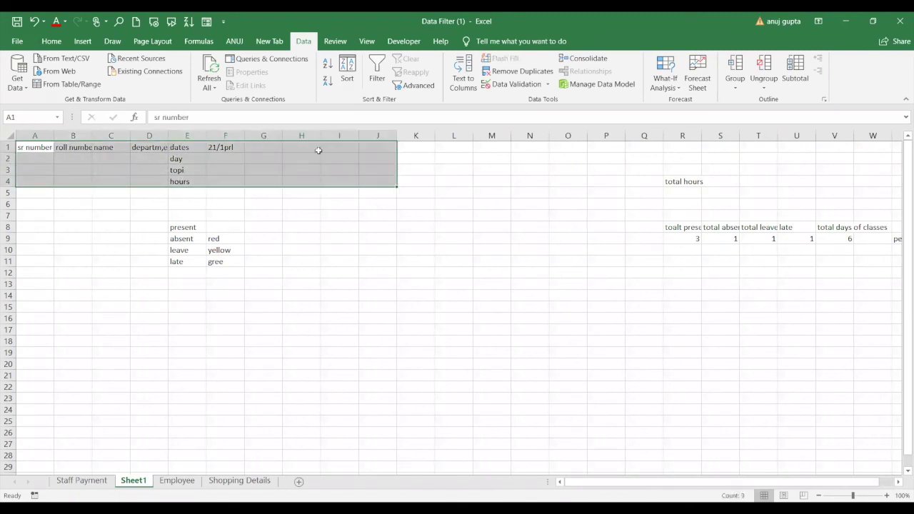
{"action": "left_click", "coordinate": [689, 252]}
{"action": "key", "text": "Right"}
{"action": "key", "text": "Right"}
{"action": "key", "text": "Right"}
{"action": "key", "text": "Right"}
{"action": "key", "text": "Right"}
{"action": "key", "text": "Right"}
{"action": "key", "text": "Right"}
{"action": "key", "text": "Right"}
{"action": "key", "text": "Left"}
{"action": "key", "text": "Left"}
{"action": "key", "text": "Left"}
{"action": "key", "text": "Left"}
{"action": "key", "text": "Left"}
{"action": "key", "text": "Left"}
{"action": "key", "text": "Right"}
{"action": "key", "text": "Right"}
{"action": "key", "text": "Right"}
{"action": "key", "text": "Right"}
{"action": "key", "text": "Right"}
{"action": "key", "text": "Up"}
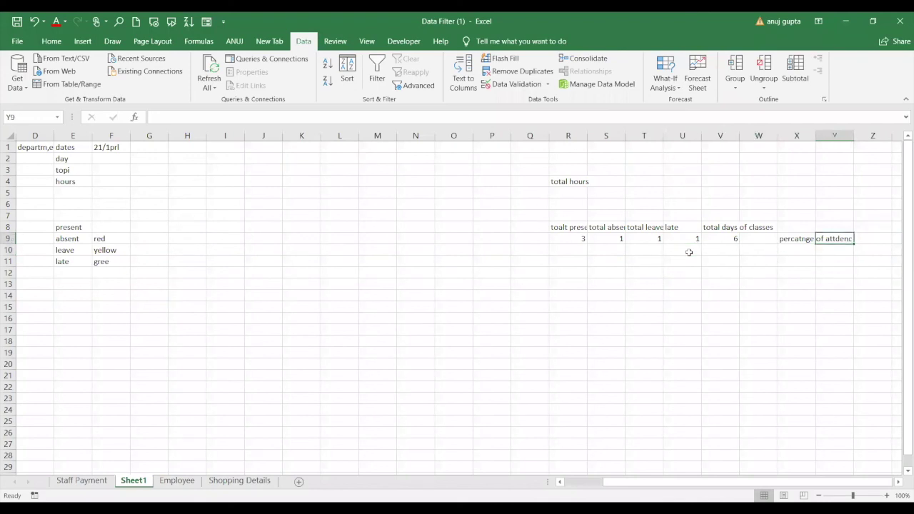
{"action": "key", "text": "Down"}
{"action": "key", "text": "Left"}
{"action": "key", "text": "Left"}
{"action": "key", "text": "Left"}
{"action": "key", "text": "Left"}
{"action": "key", "text": "Left"}
{"action": "key", "text": "Left"}
{"action": "key", "text": "Right"}
{"action": "key", "text": "Right"}
{"action": "key", "text": "Right"}
{"action": "key", "text": "Right"}
{"action": "key", "text": "Right"}
{"action": "key", "text": "Right"}
{"action": "key", "text": "Right"}
{"action": "key", "text": "Right"}
{"action": "key", "text": "Right"}
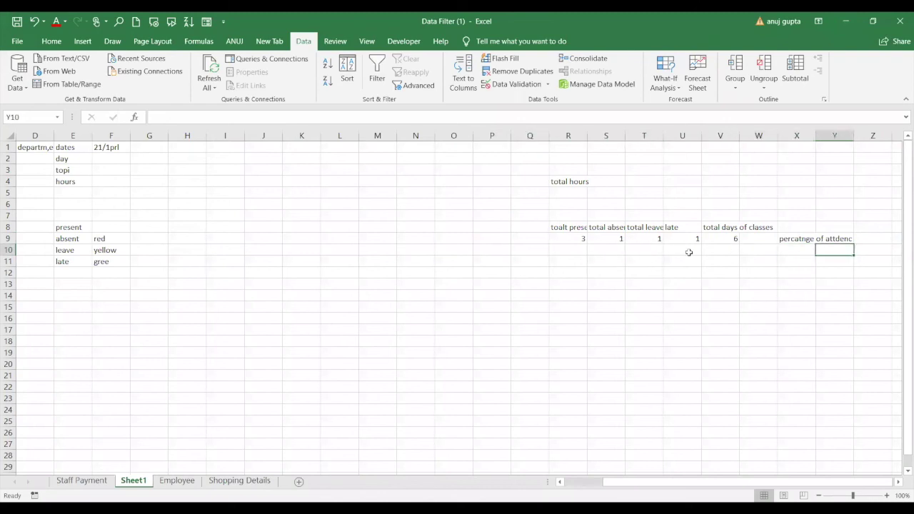